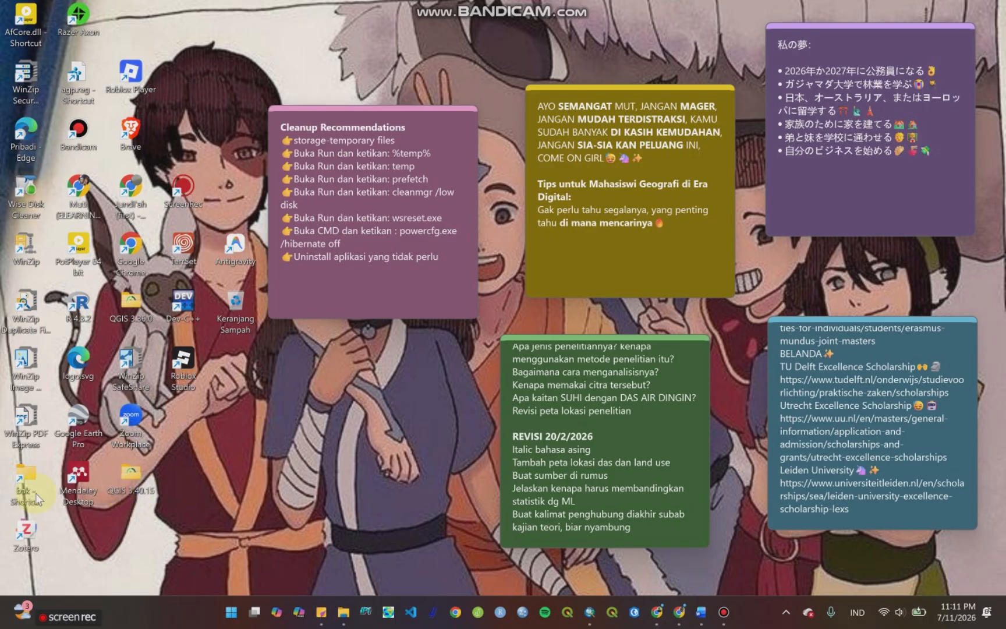
Step: Switch to ArcMap and add mosaic-citra.tif from the PSScene folder to the Layers data frame
mouse_move(260, 600)
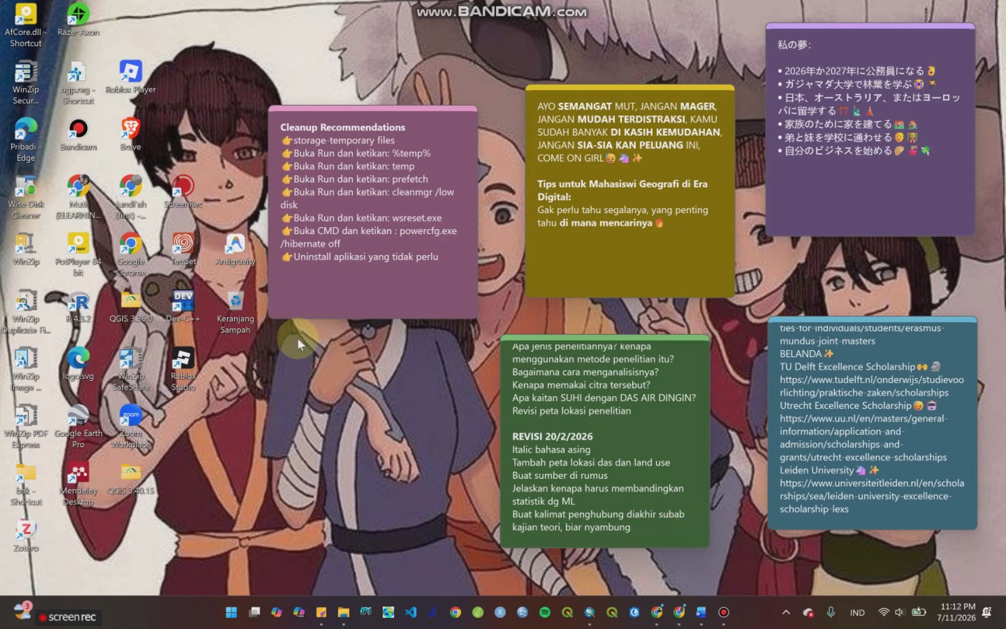
click(587, 619)
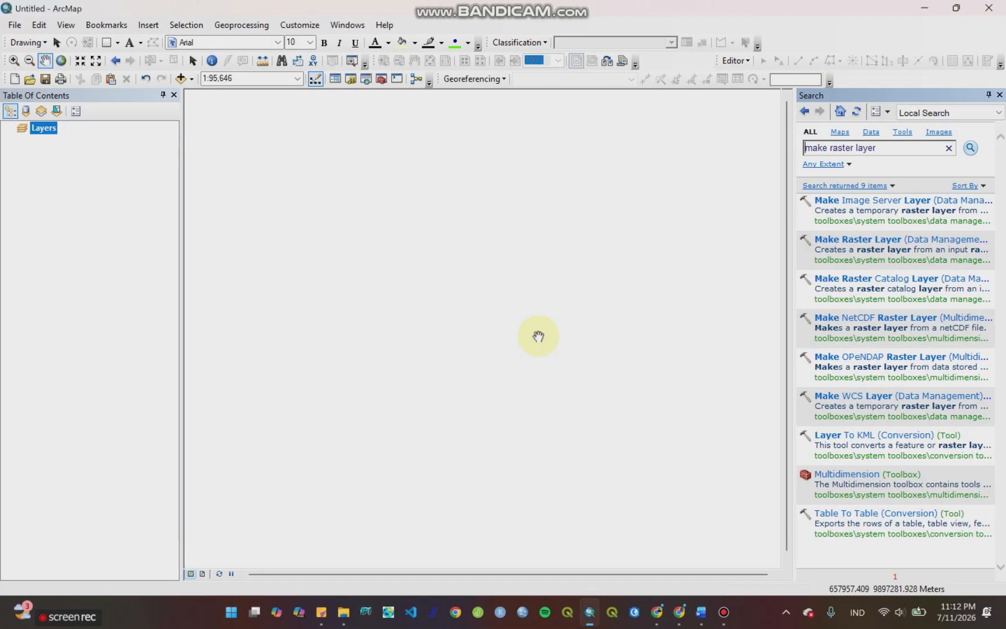
right_click(45, 129)
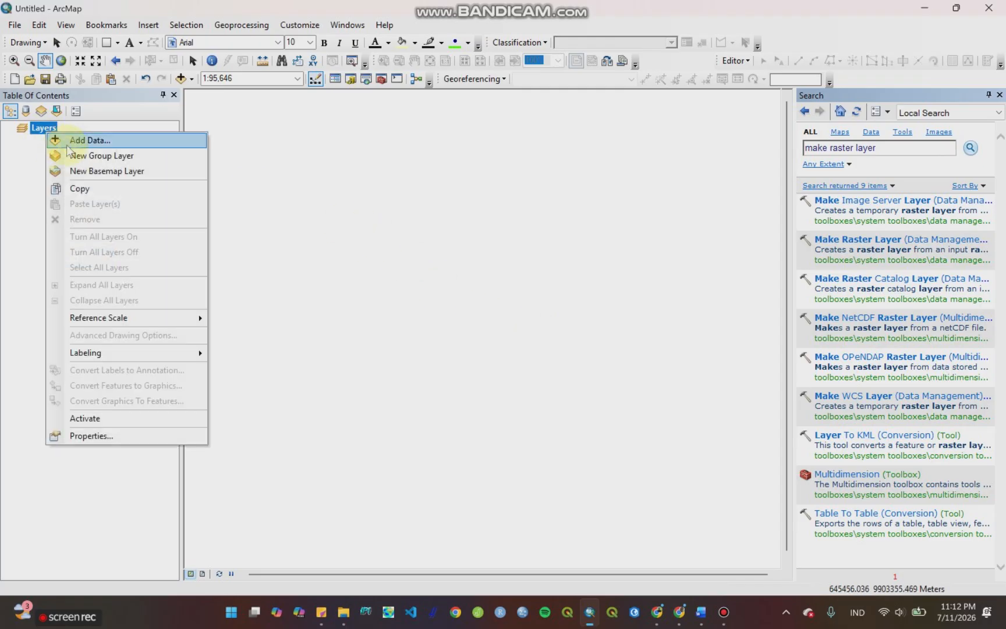
click(75, 140)
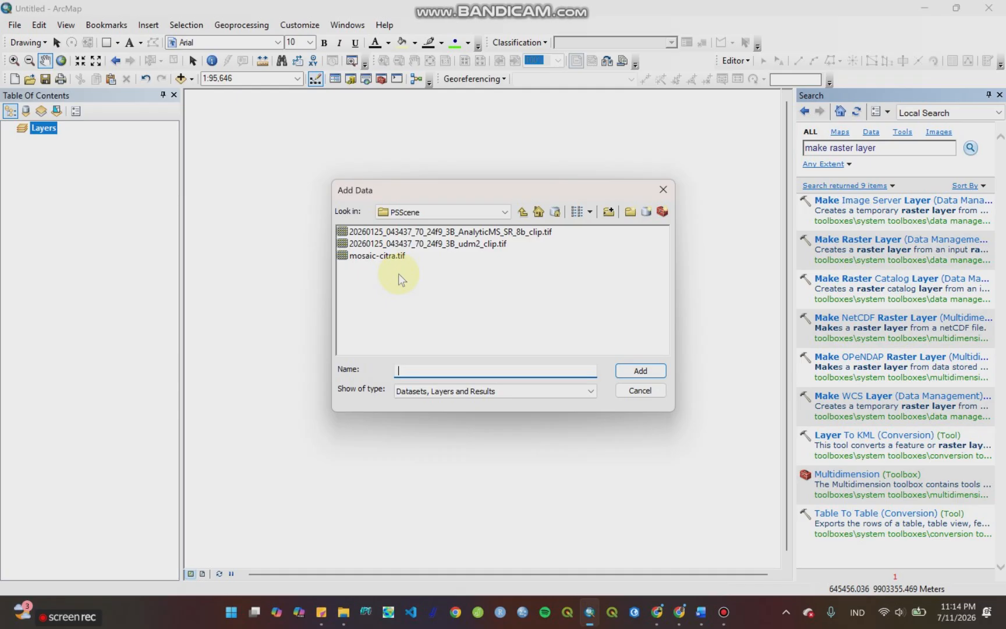
click(372, 256)
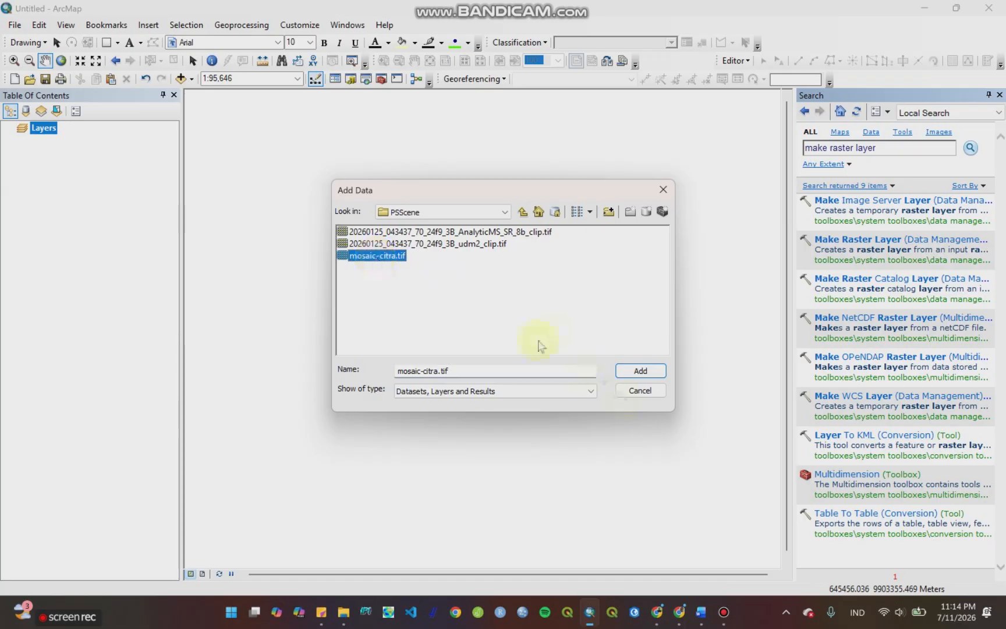
click(631, 373)
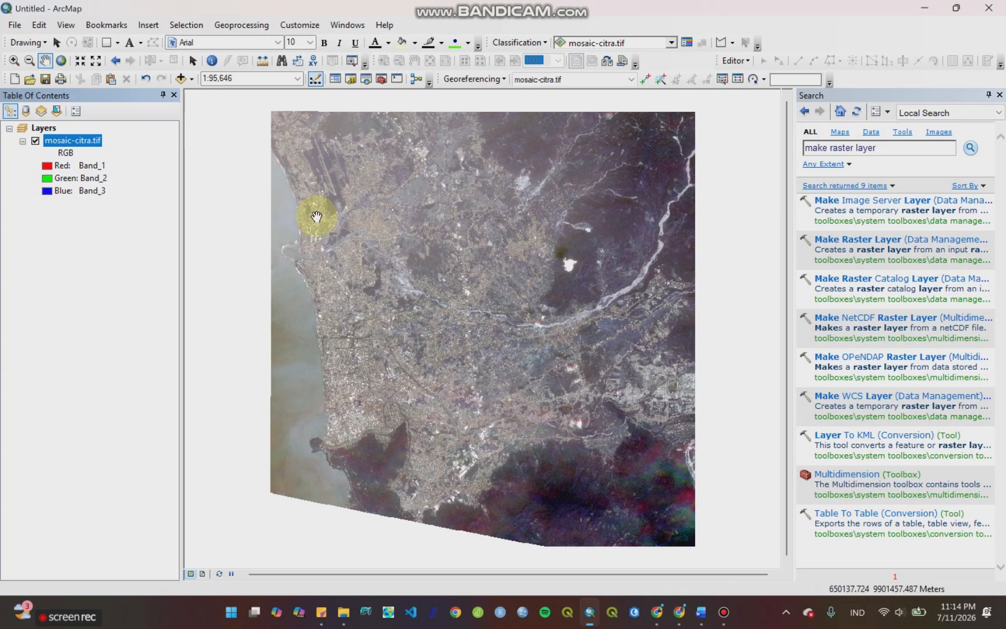
Step: Search the tools for "mosaic to new raster" and open the Mosaic To New Raster tool
drag(876, 148, 803, 147)
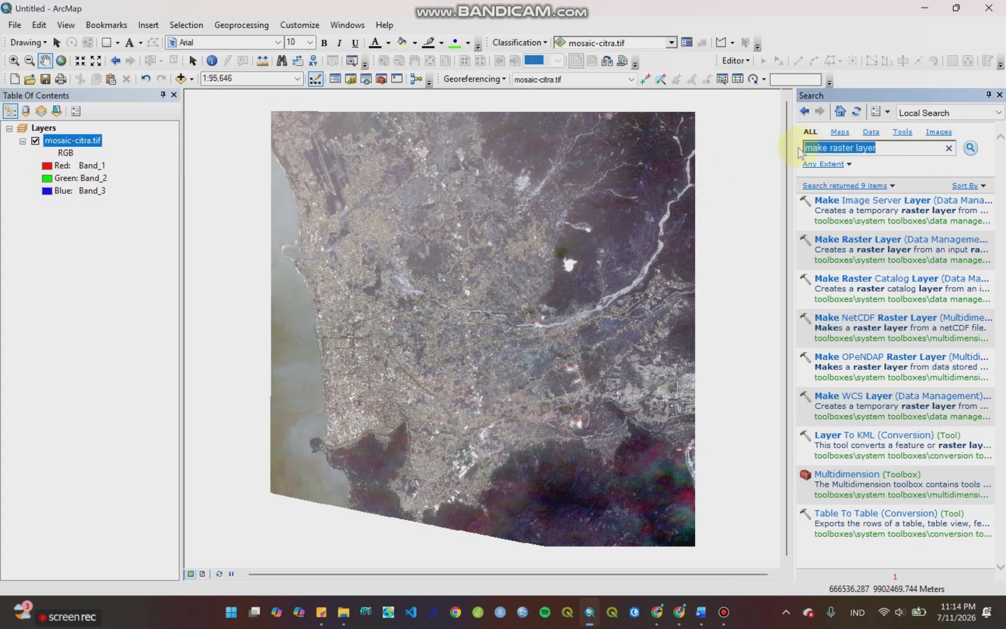
click(999, 95)
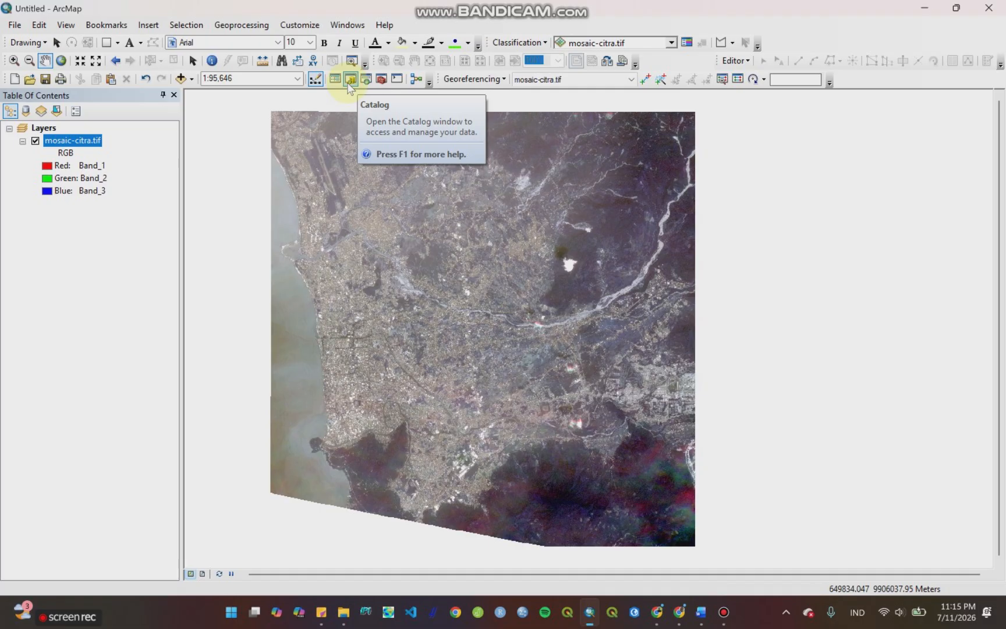
click(366, 81)
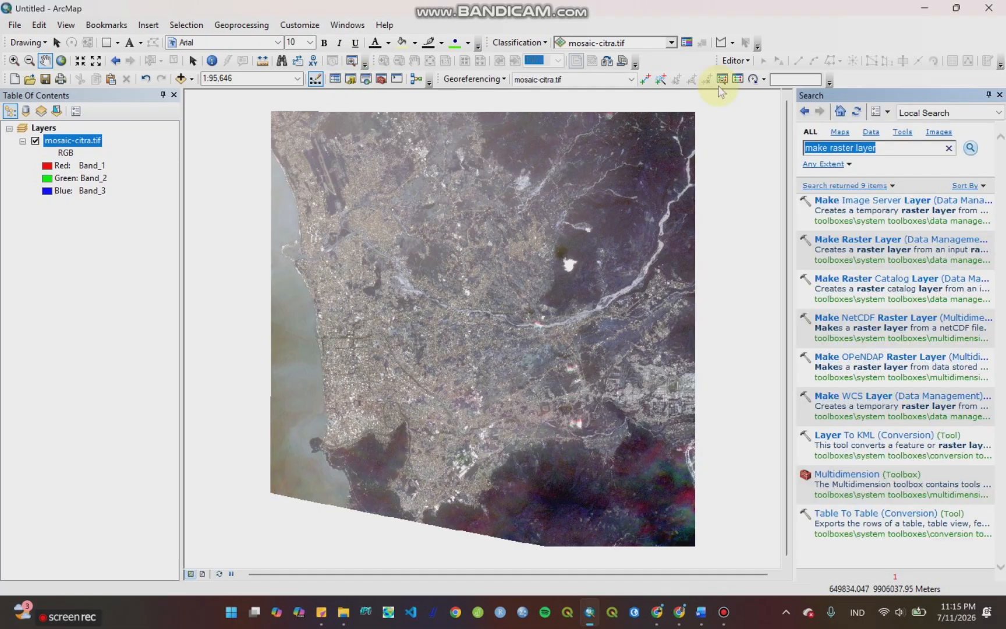
drag(896, 147, 807, 152)
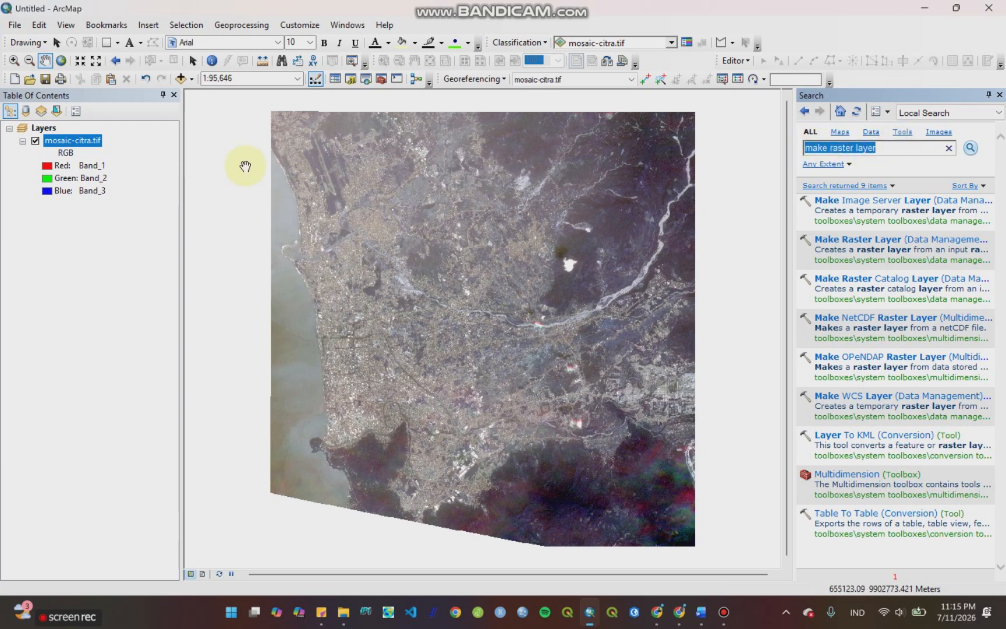
text(mo)
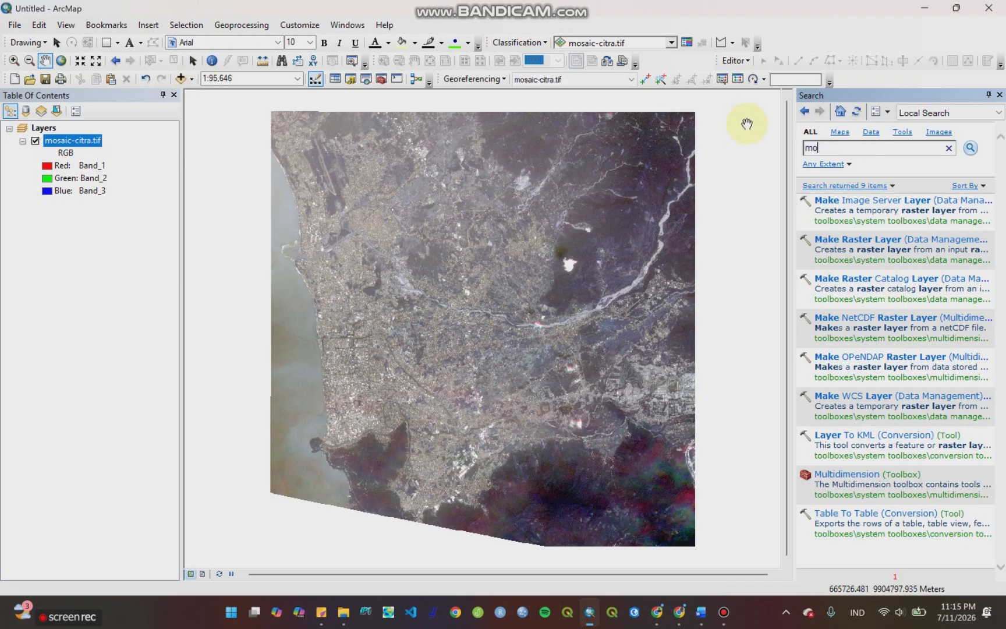
text(saic to new raster)
key(Return)
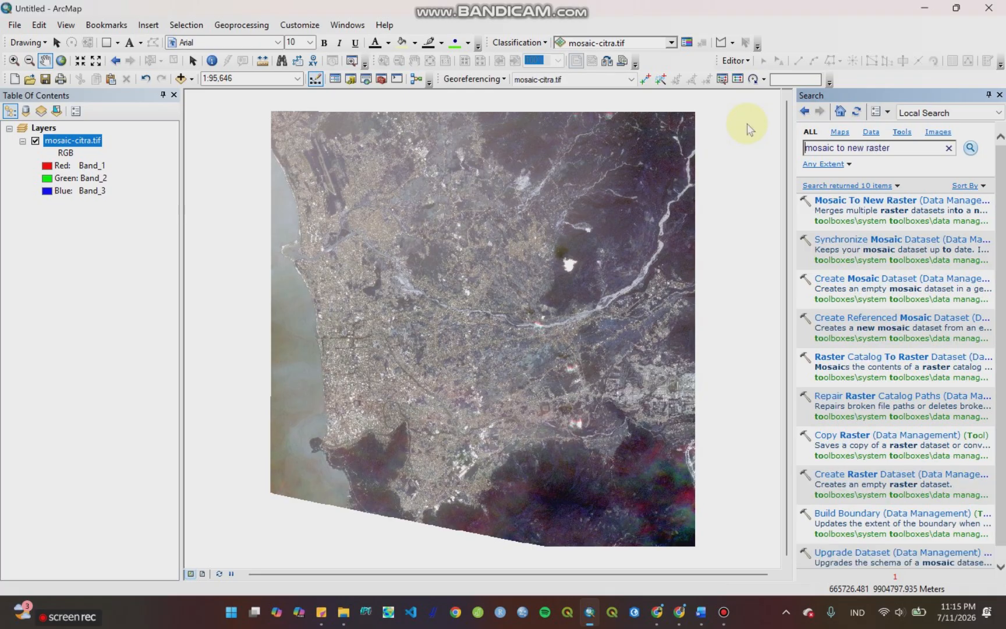
click(879, 204)
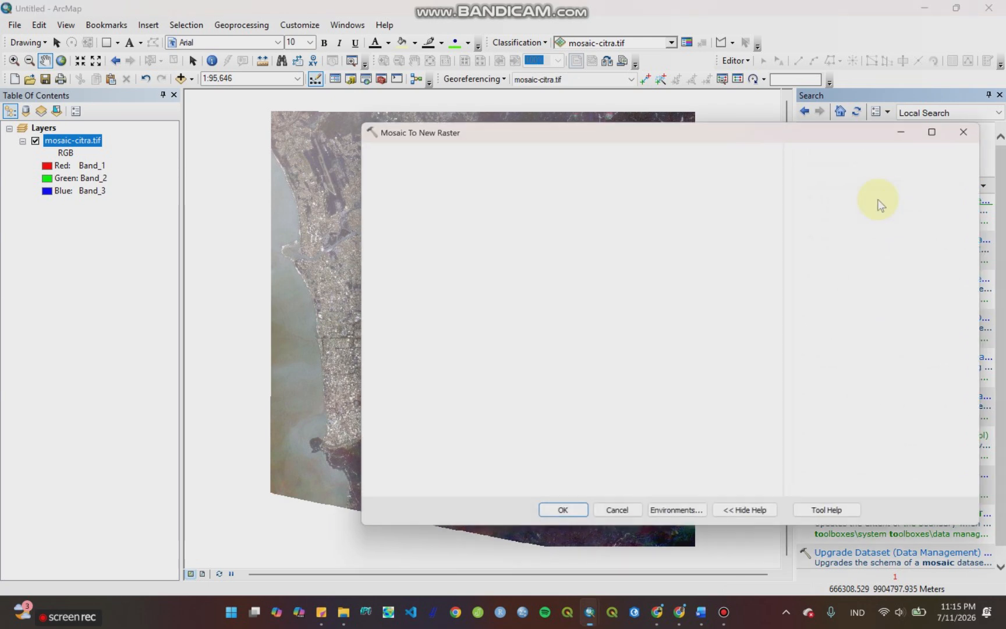
Step: Add band5 and band6 as the input rasters of the mosaic
click(739, 170)
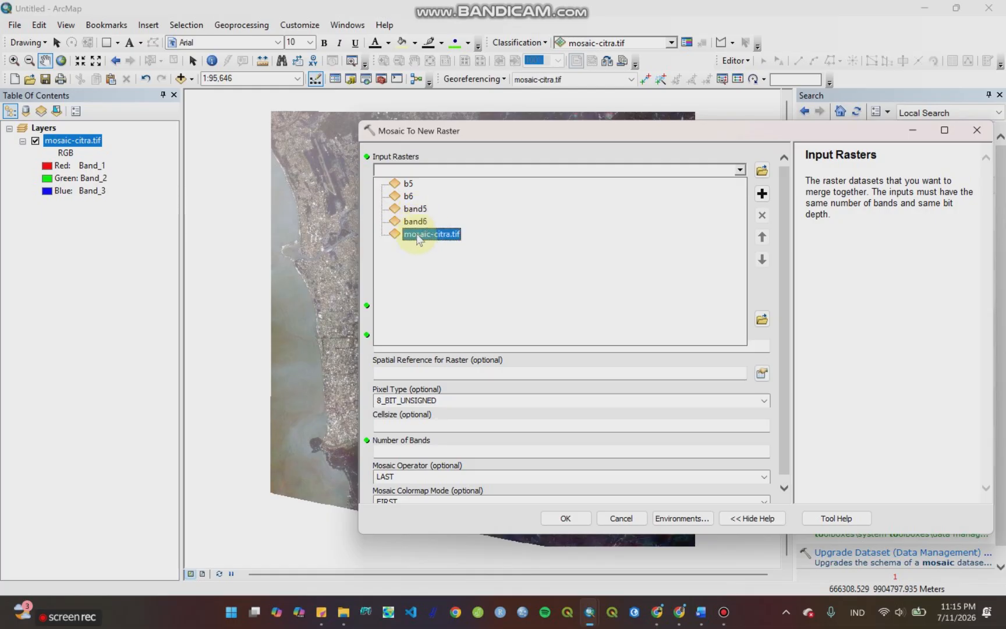
click(415, 208)
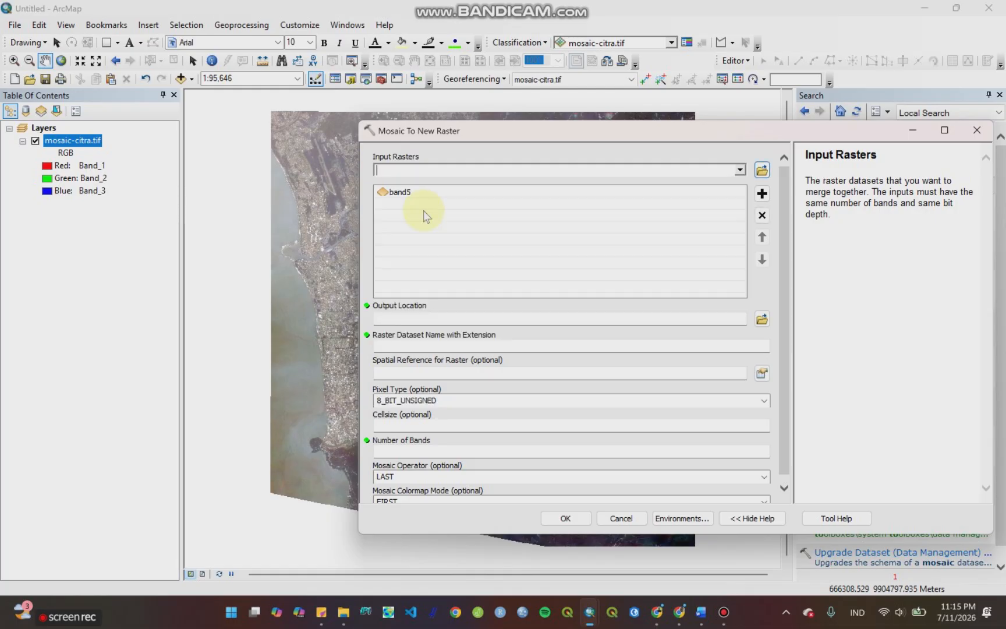
click(739, 169)
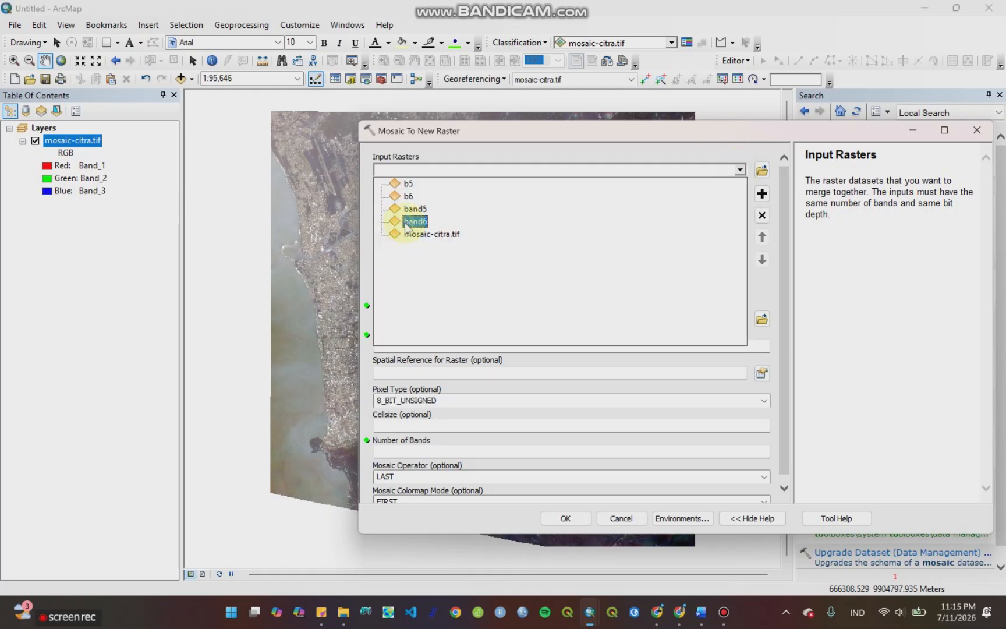
click(407, 224)
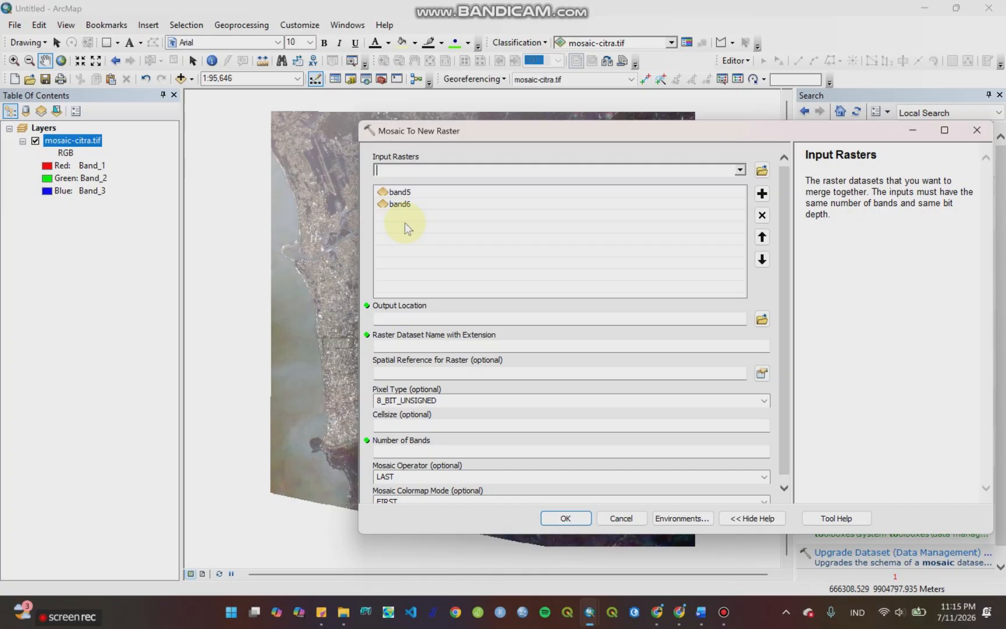
Step: Set the mosaic's output location to the PSScene folder
click(761, 318)
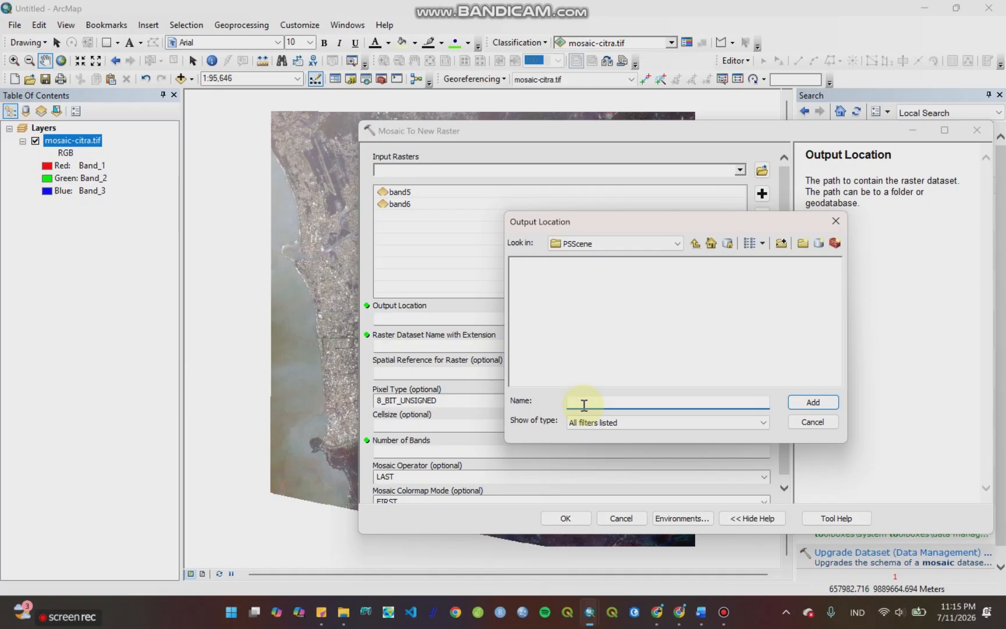
text(mutiotf)
key(BackSpace)
key(BackSpace)
key(BackSpace)
text(tif)
click(695, 243)
click(537, 263)
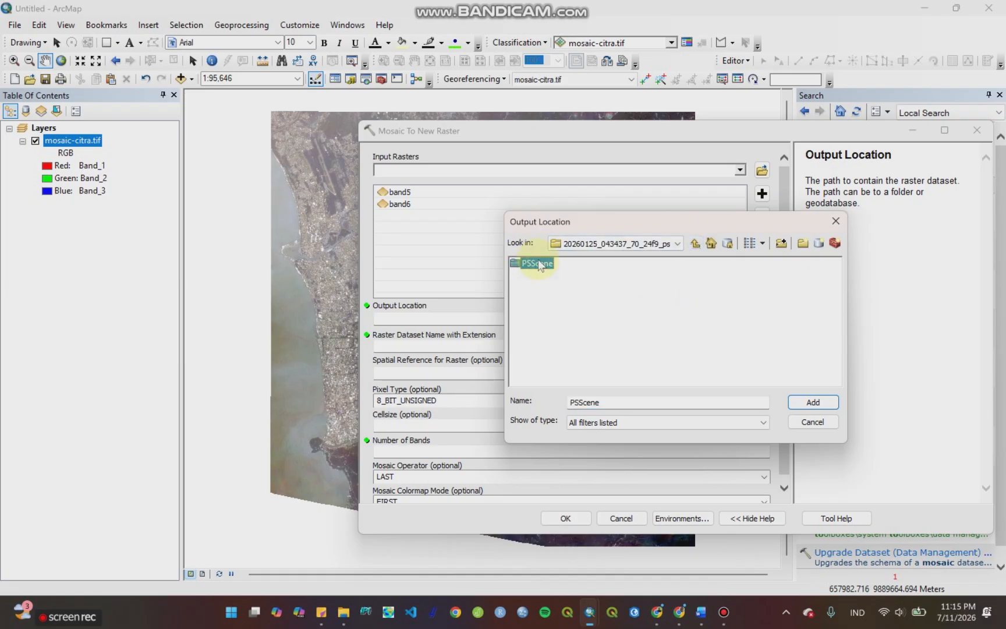
click(813, 402)
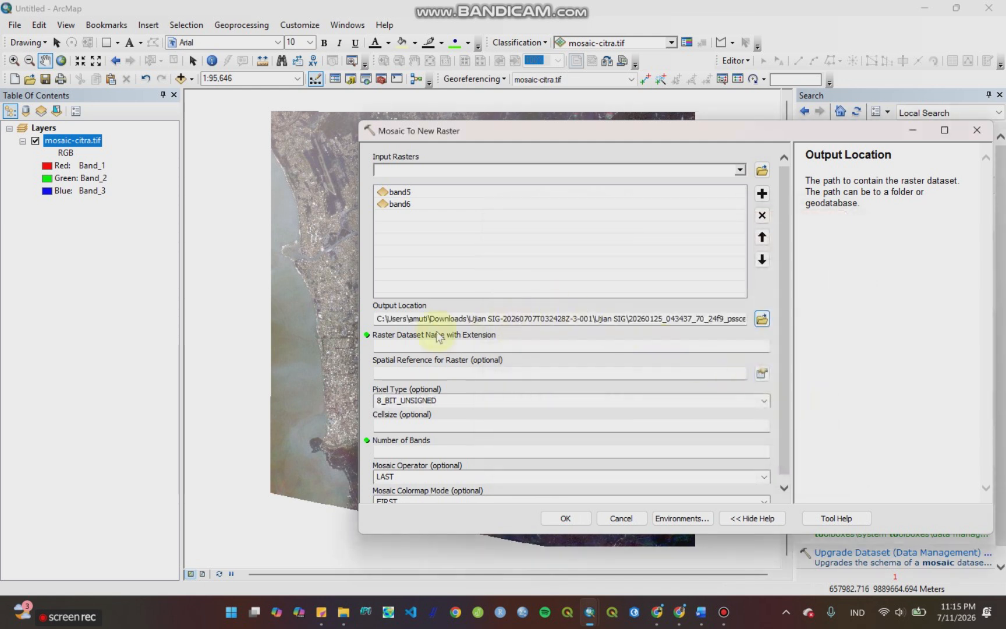
Step: Name the output raster ndbi.tif and assign it the WGS 1984 UTM Zone 47S spatial reference
click(383, 345)
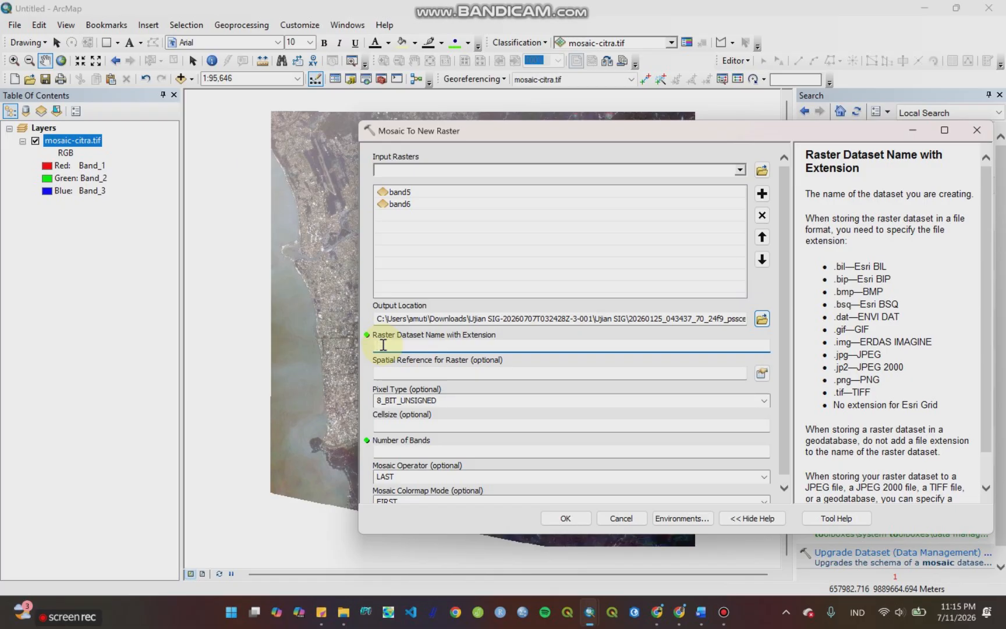
text(ndbi.tif)
click(761, 373)
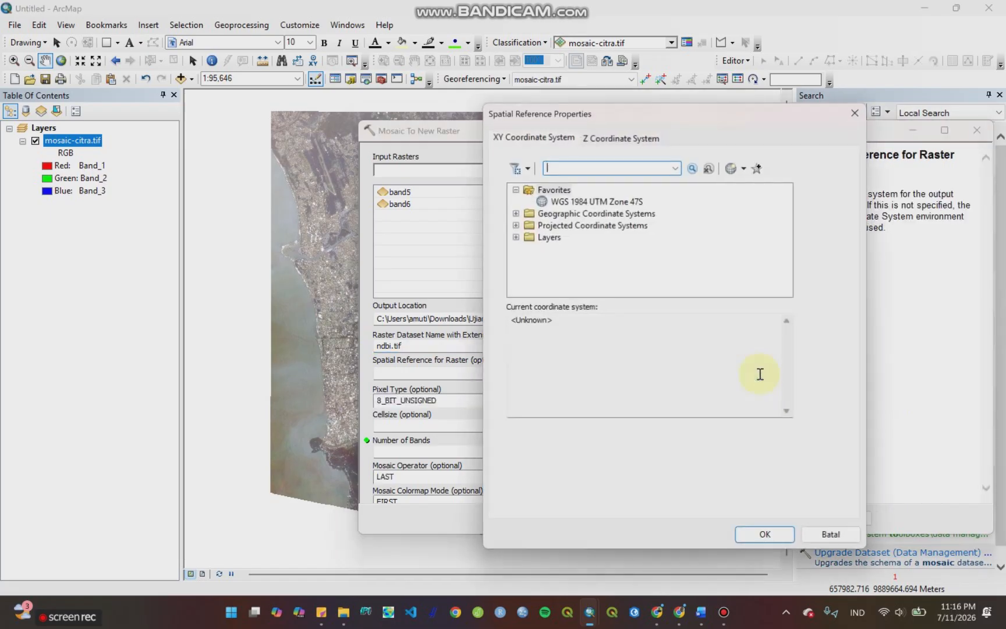
click(616, 203)
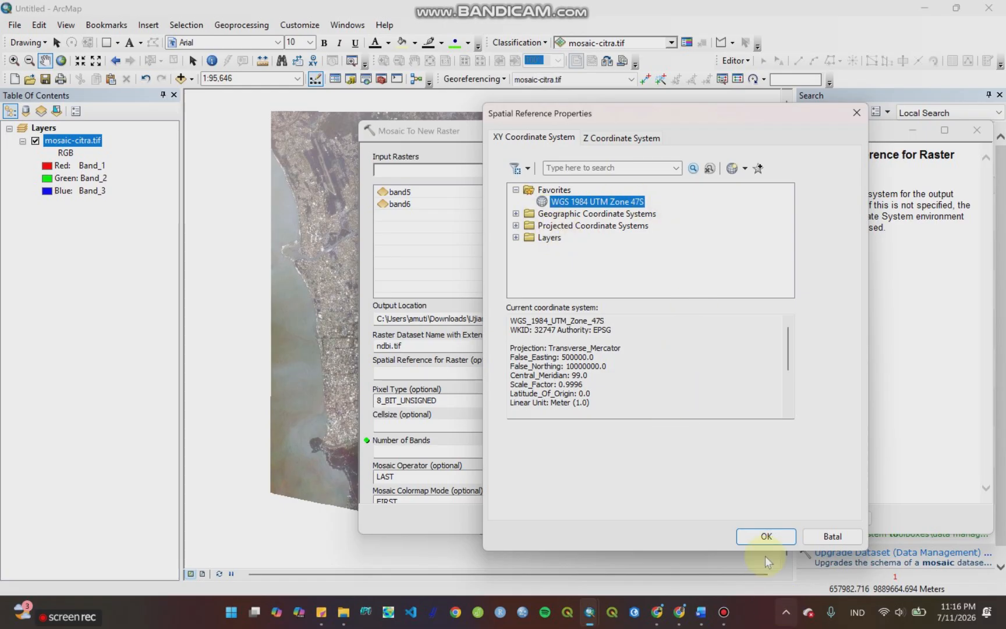
click(764, 534)
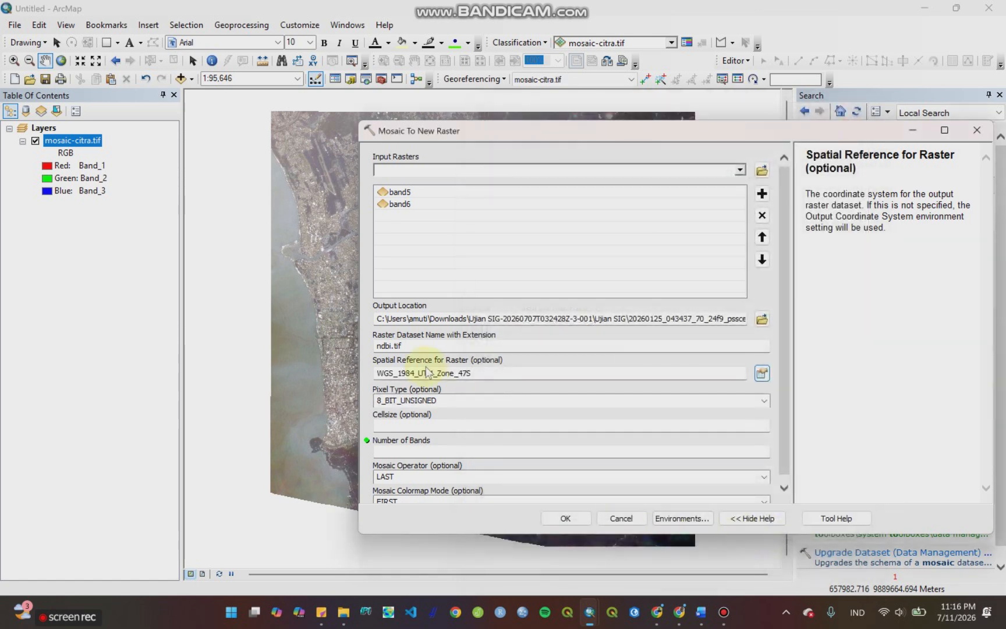
Step: Try to run the mosaic with pixel type 16_BIT_UNSIGNED and 8 bands, and close the tool
scroll(613, 412, down, 1)
click(763, 398)
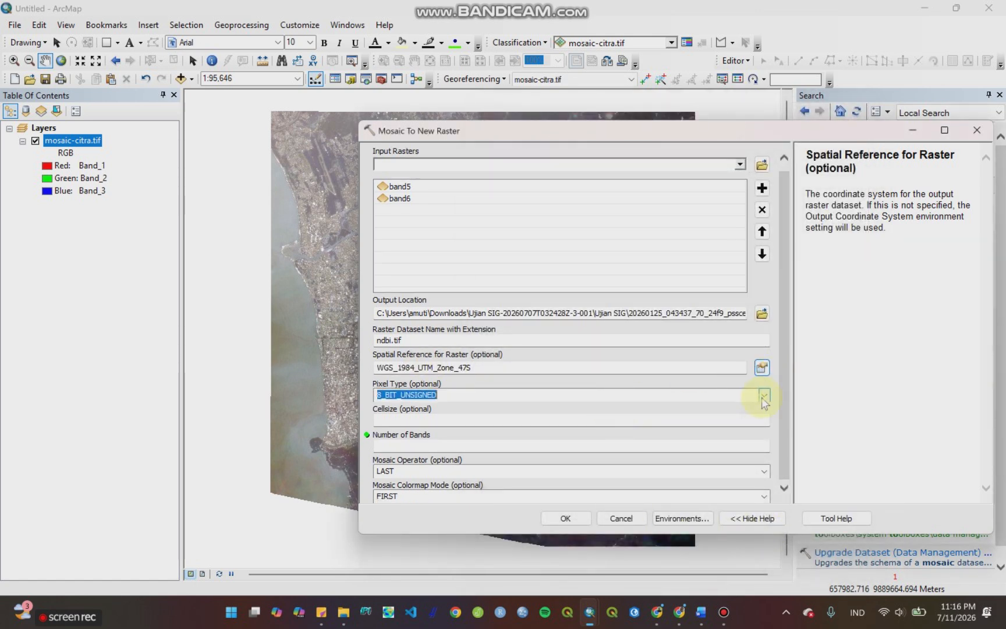
click(763, 397)
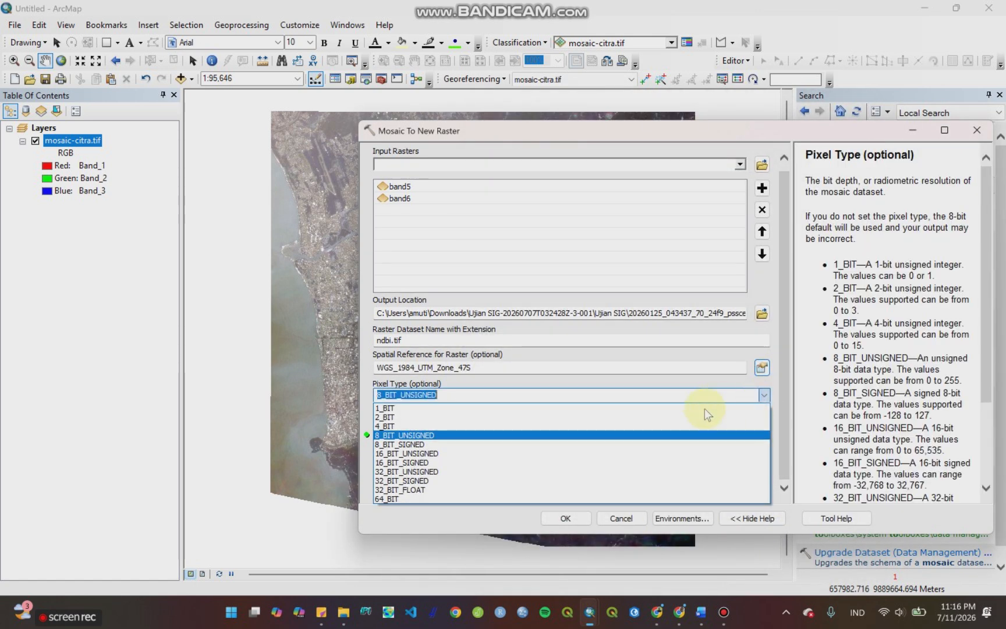
click(541, 453)
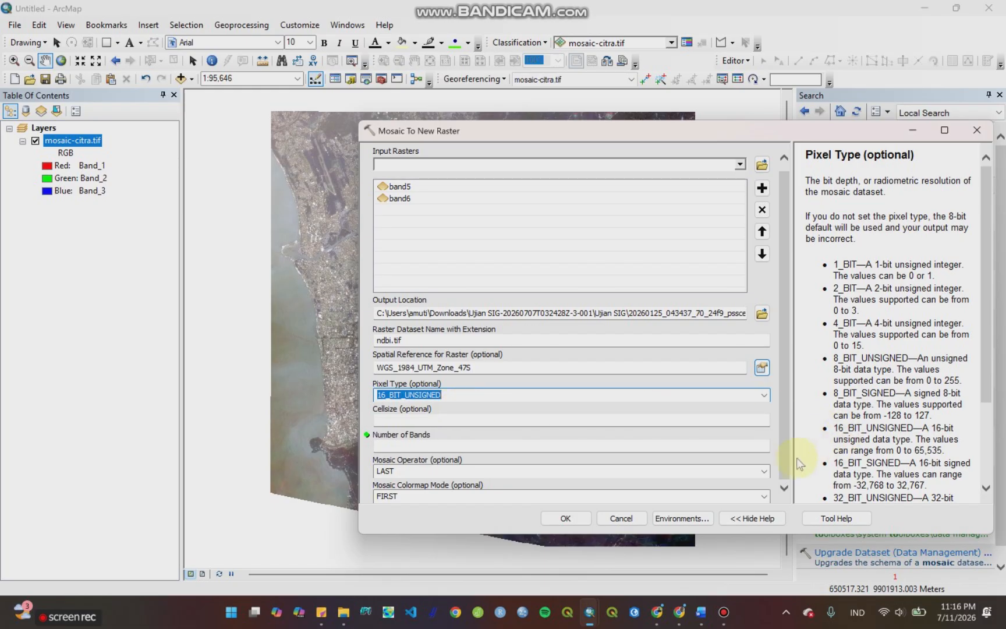
click(766, 449)
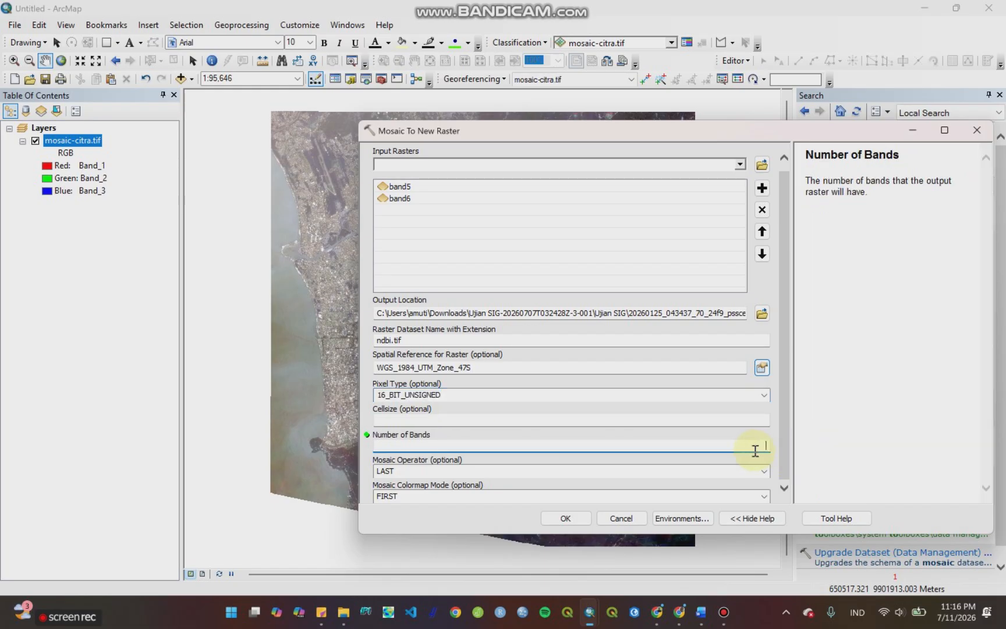
text(8)
click(566, 518)
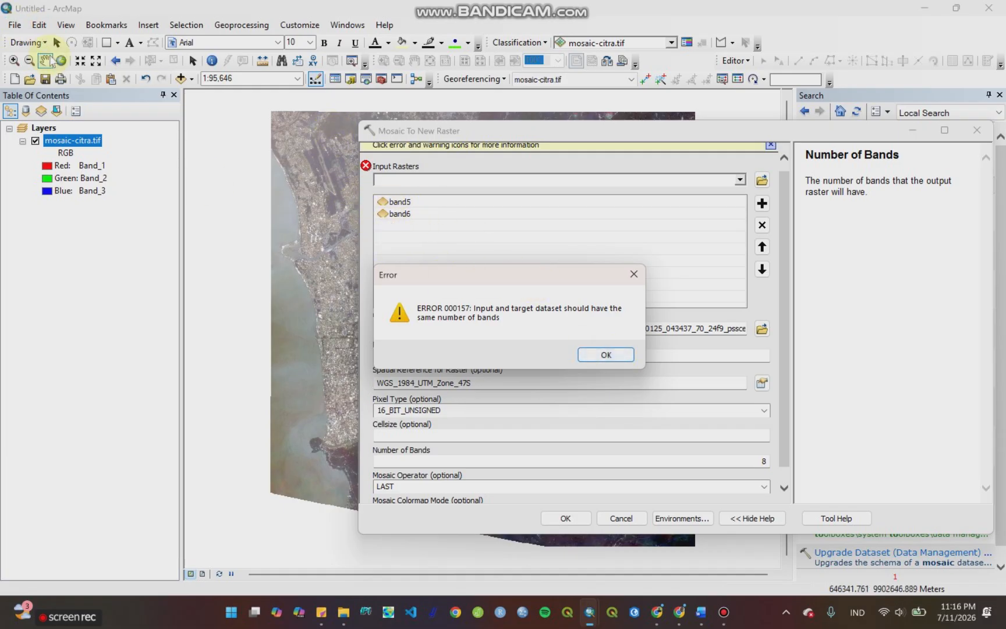
click(608, 360)
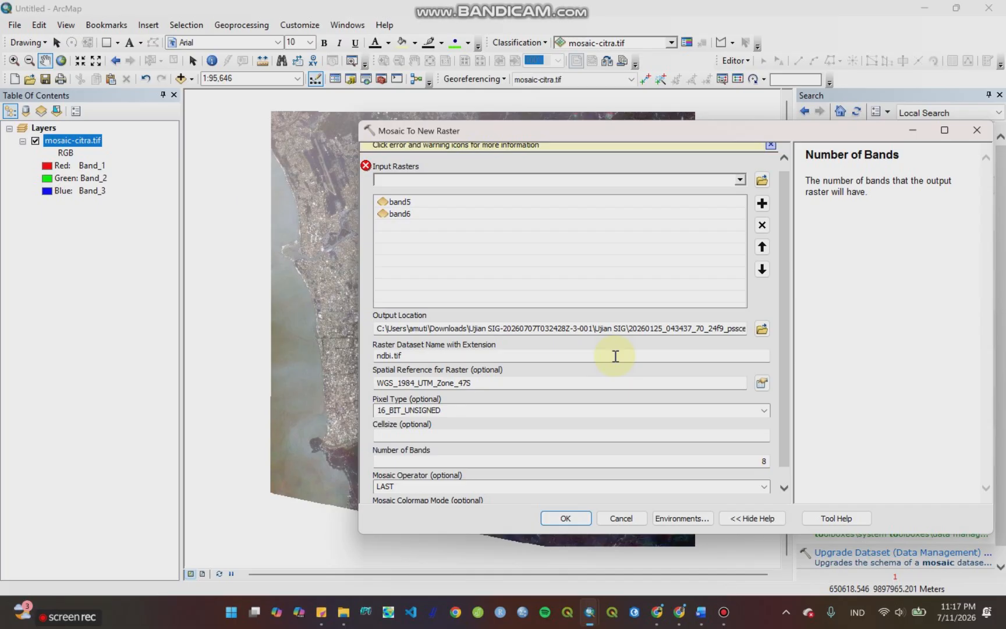
click(976, 130)
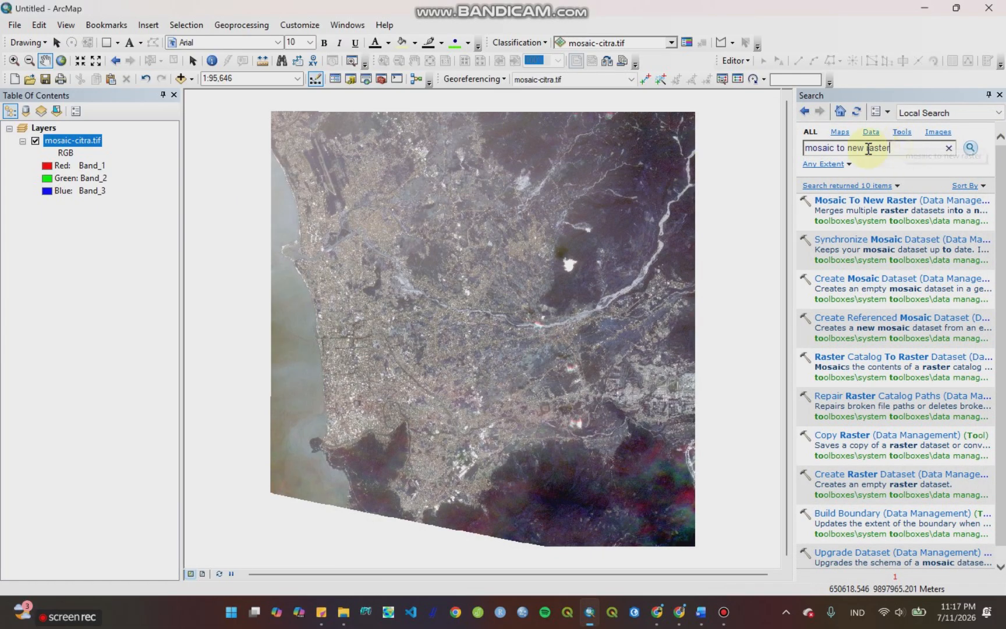
Step: Clear the tool search text and check which ArcMap extensions are enabled
drag(890, 147, 805, 152)
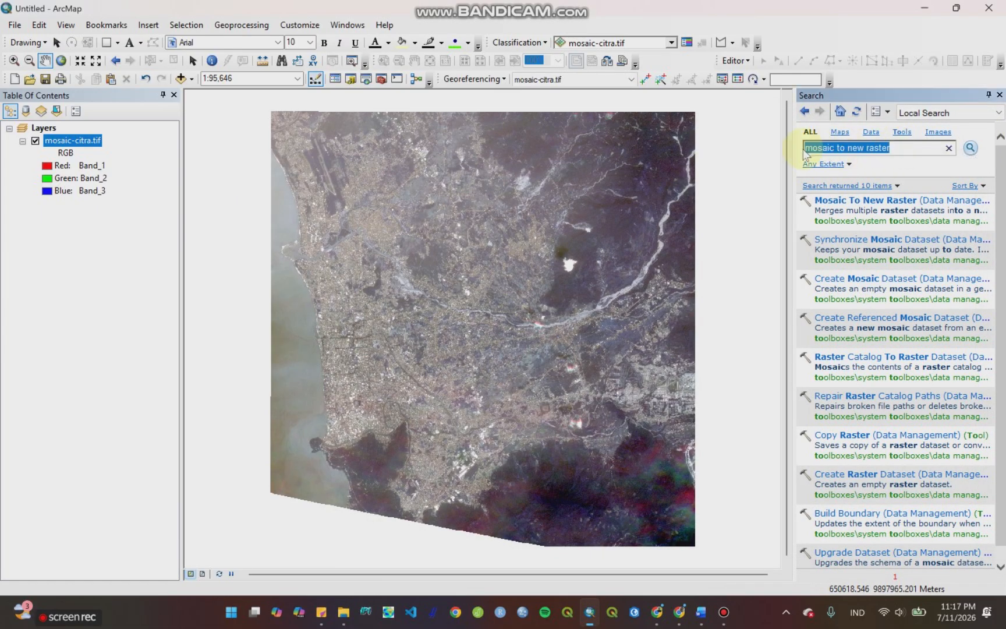
key(BackSpace)
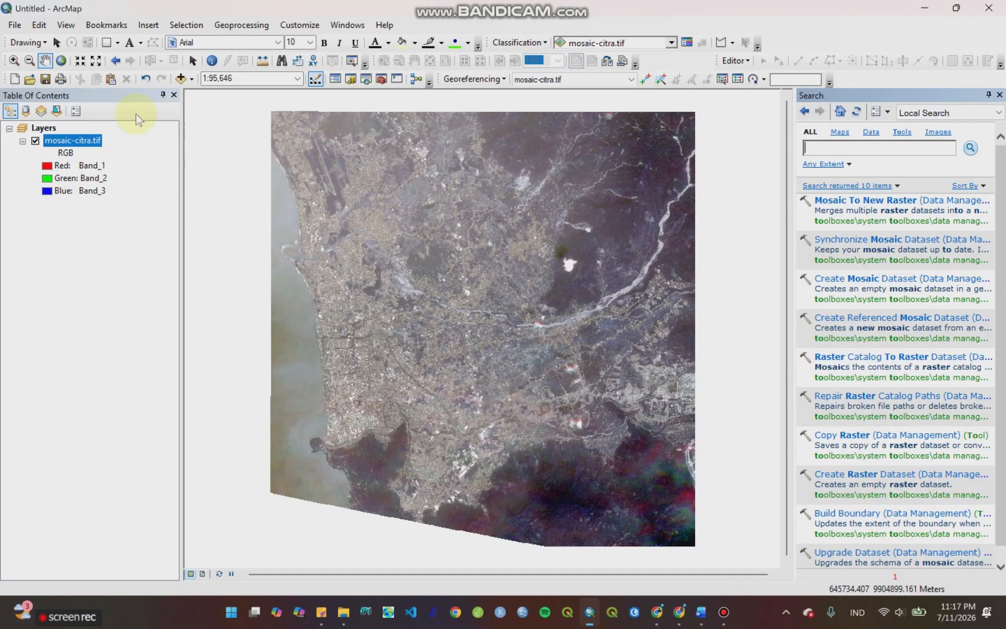
click(292, 30)
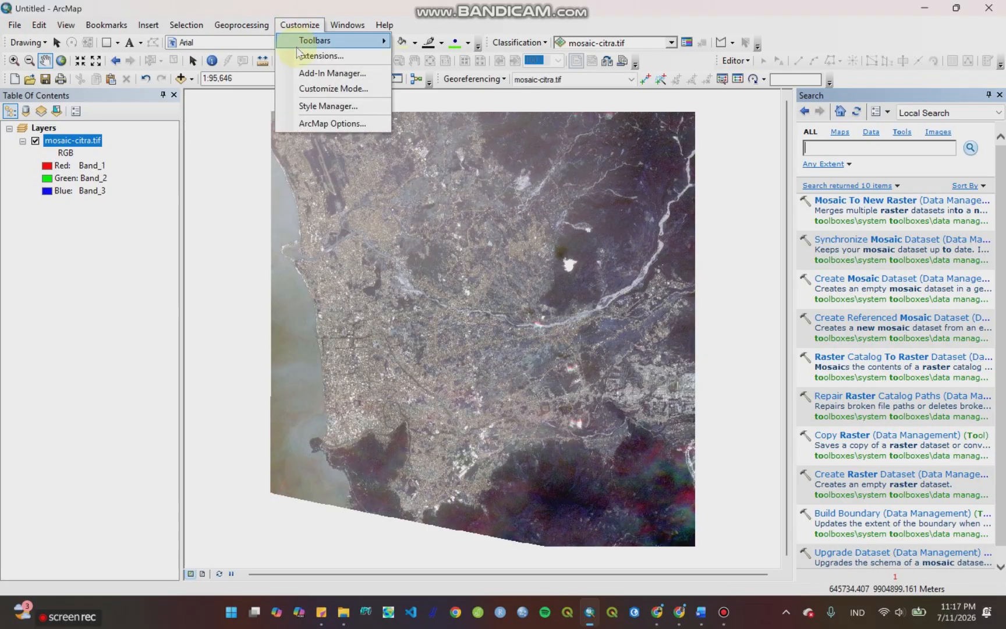
click(298, 57)
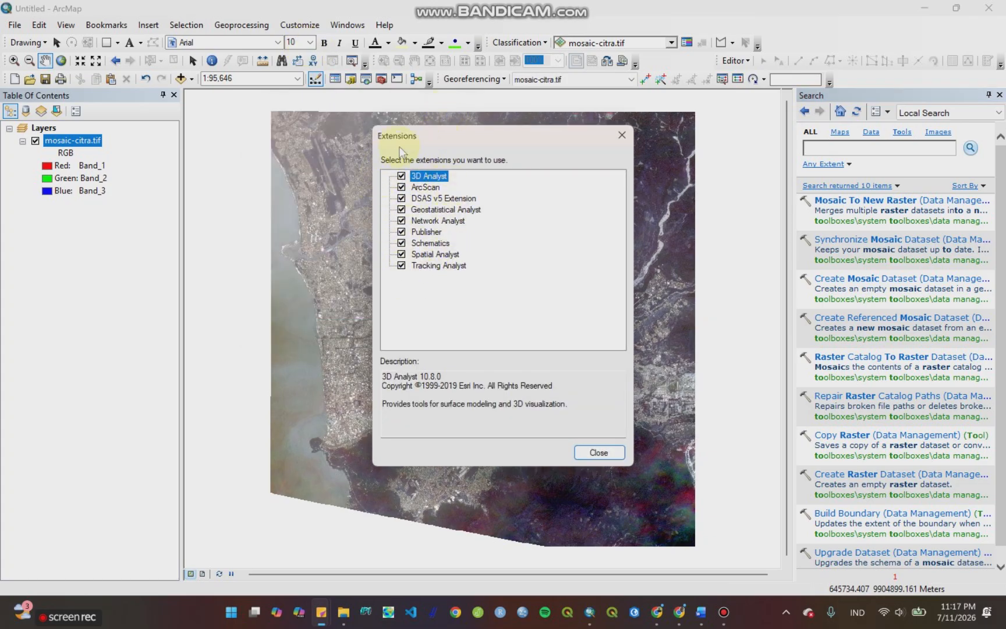
click(599, 452)
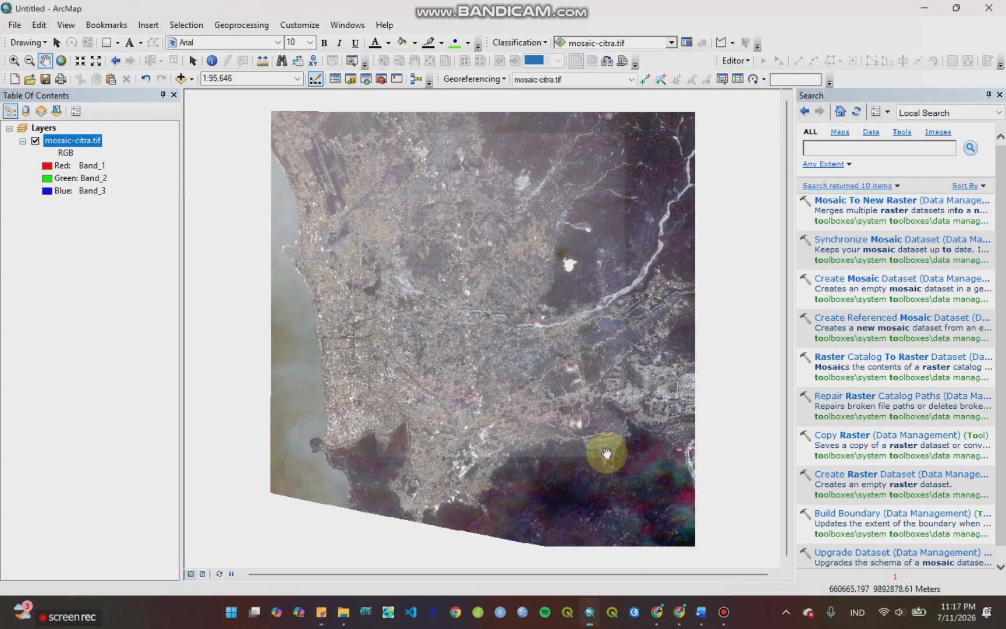
Step: Open Image Analysis for mosaic-citra.tif and set its NDVI options to use wavelength, keeping scientific output enabled
click(344, 26)
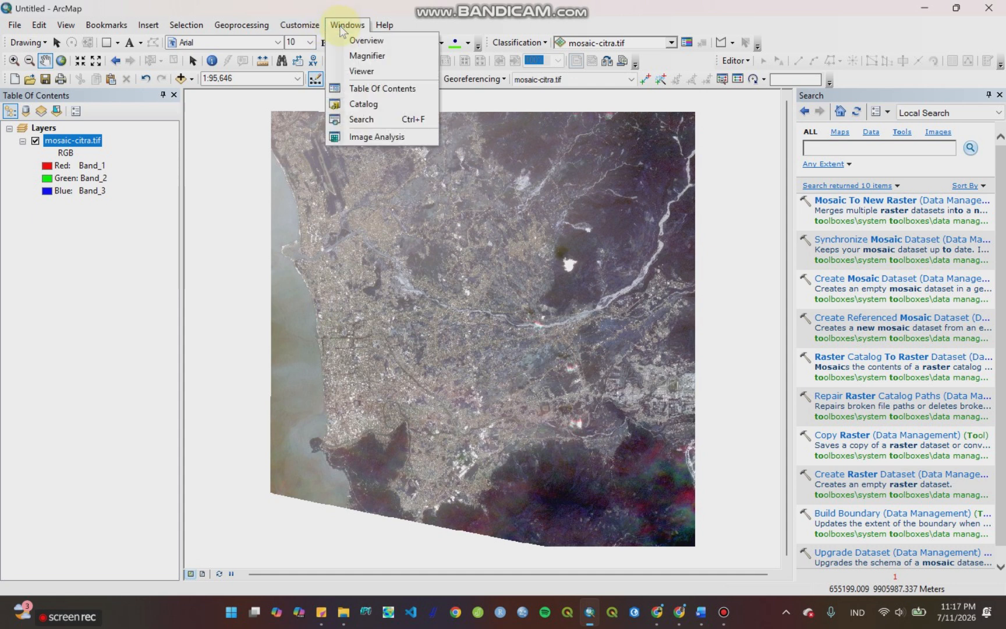
click(351, 137)
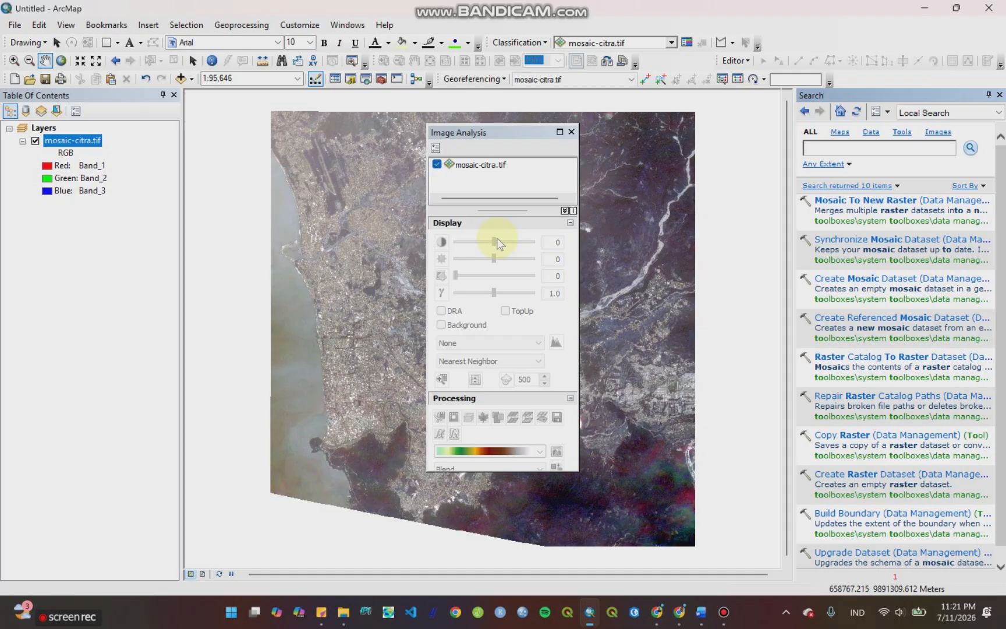
click(482, 167)
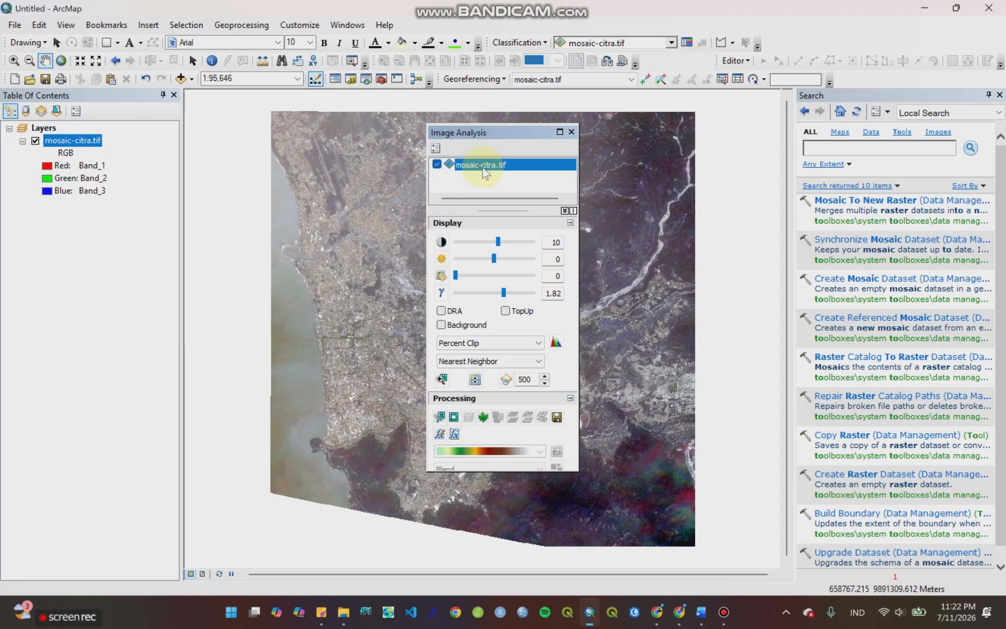
click(436, 149)
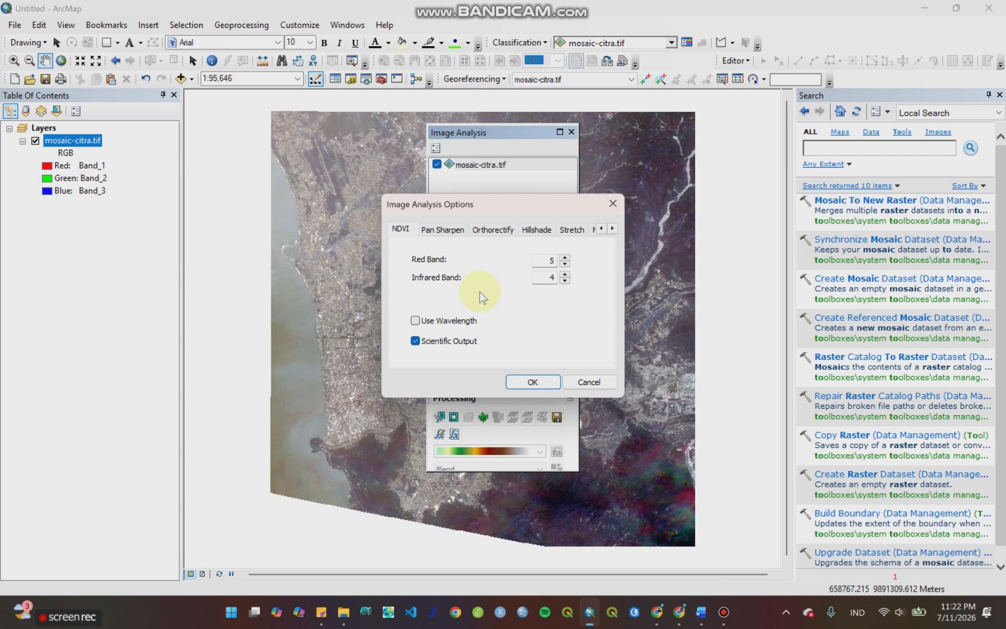
click(414, 320)
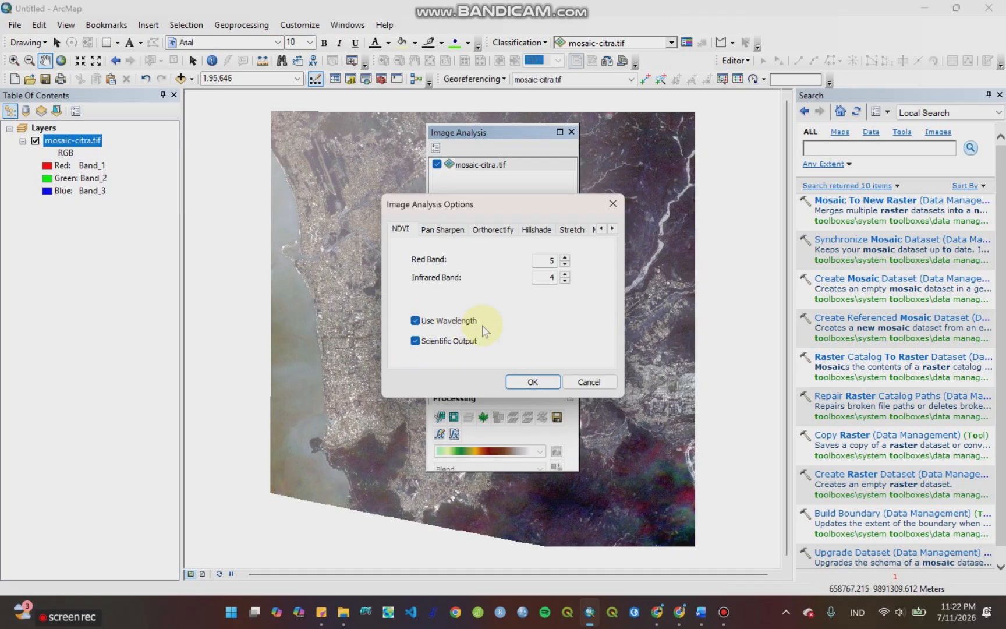
click(416, 341)
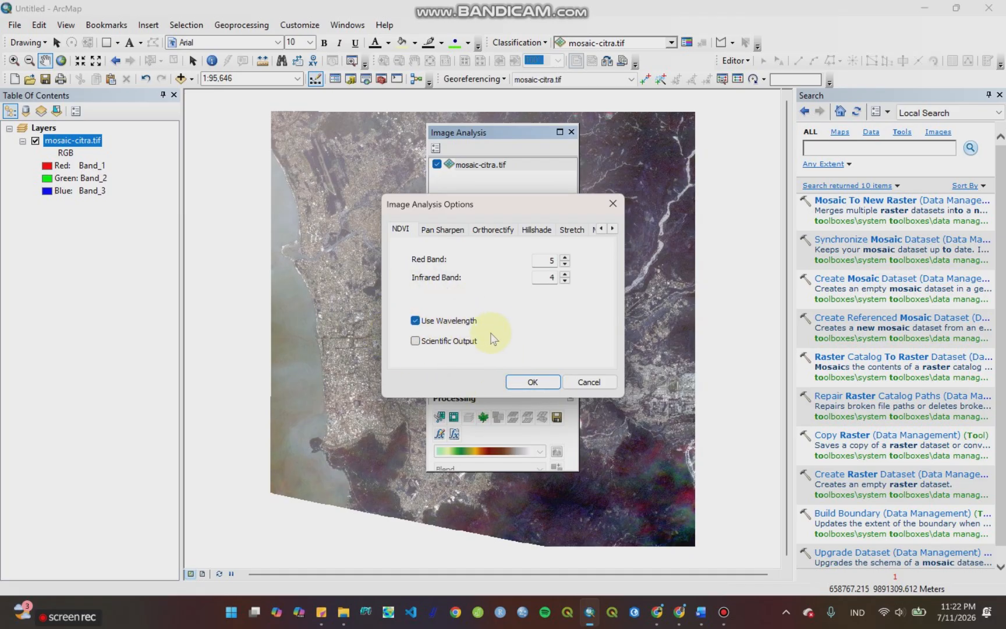
click(416, 343)
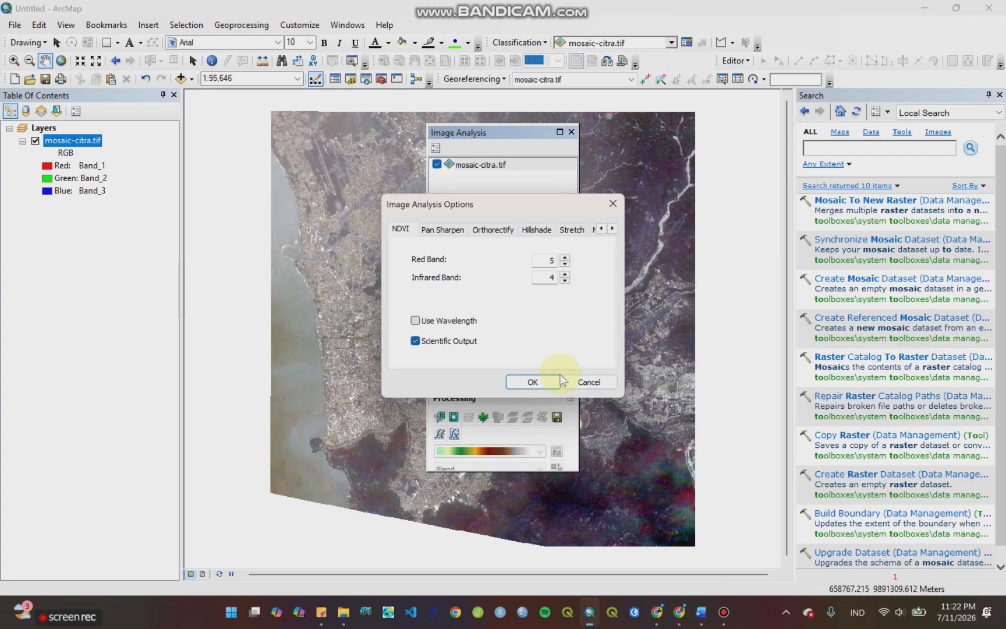
click(532, 382)
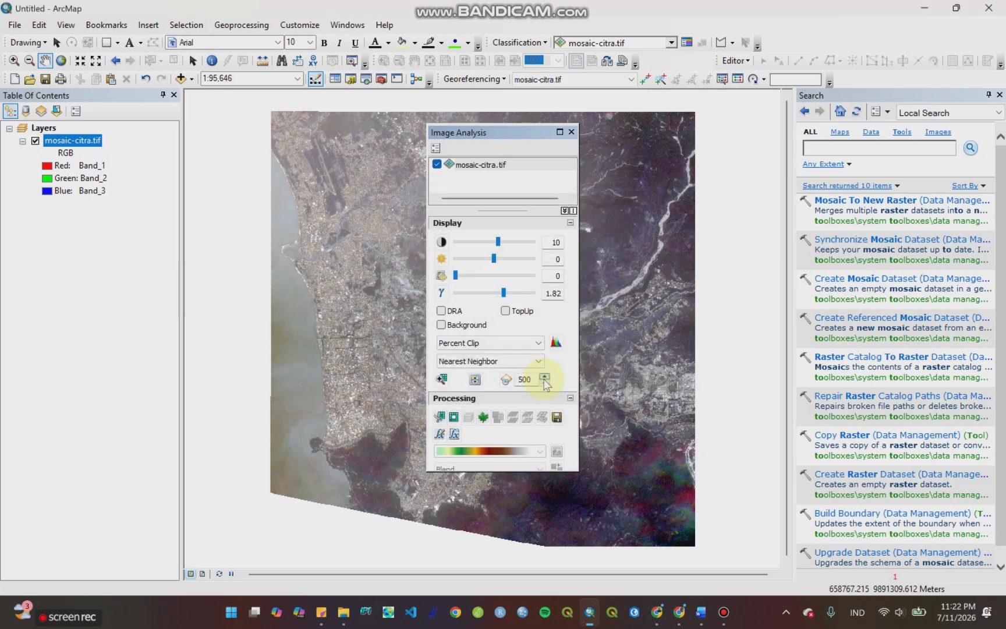
Step: Generate an NDVI raster from mosaic-citra.tif, close Image Analysis, and hide the original mosaic layer
click(485, 419)
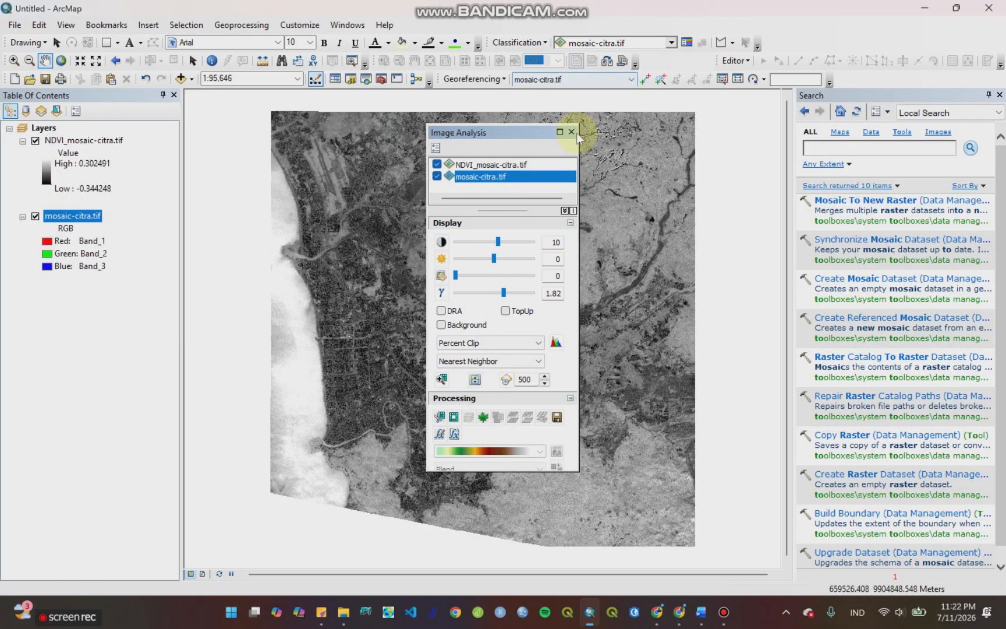
click(571, 133)
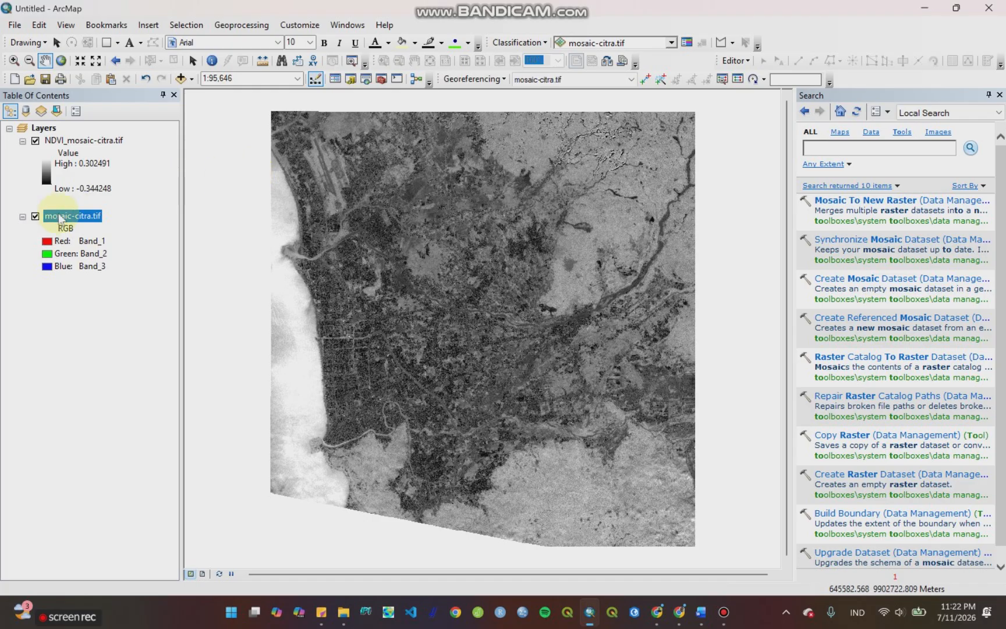
click(35, 216)
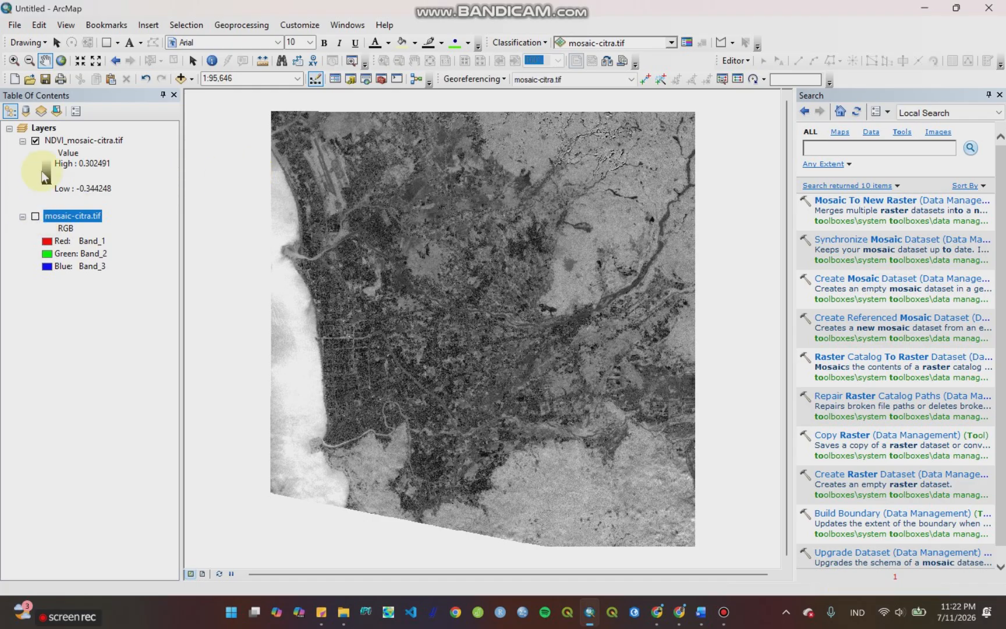
Step: Apply the green-yellow-red color ramp to the NDVI_mosaic-citra.tif layer, keeping its stretched symbology
click(56, 141)
right_click(61, 139)
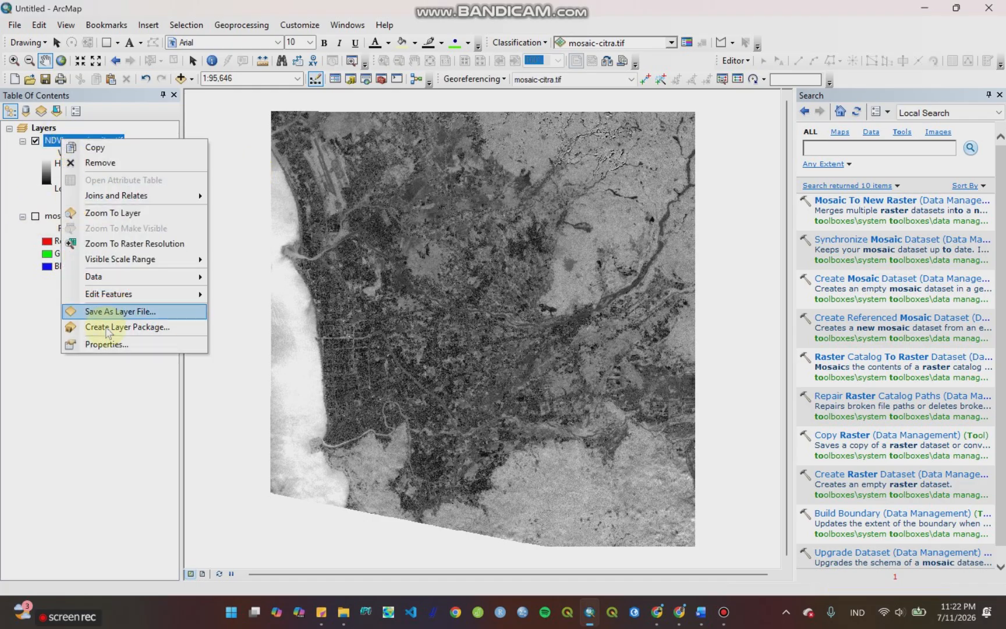
click(102, 343)
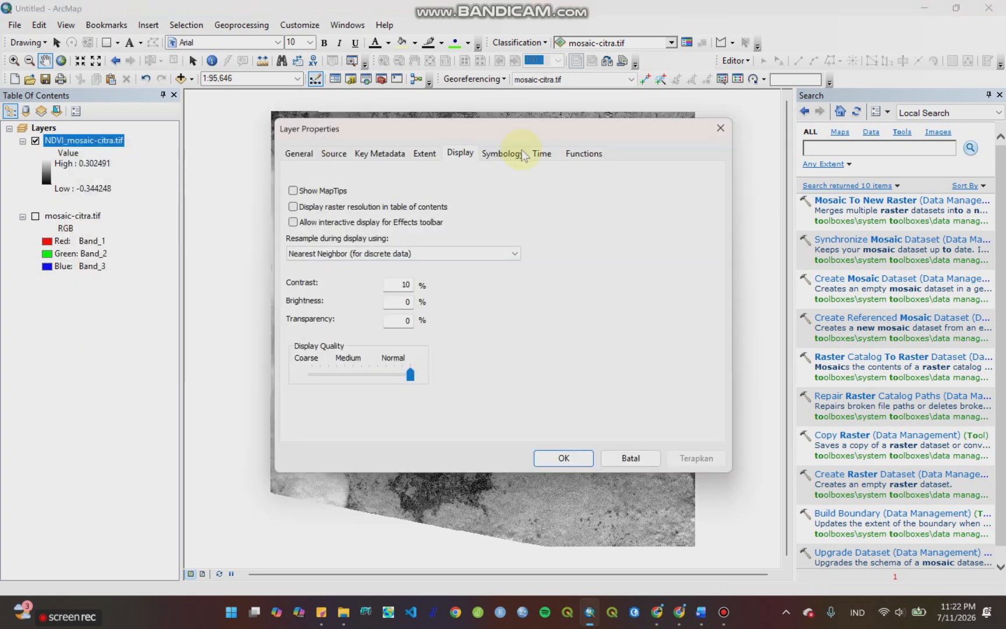
click(522, 154)
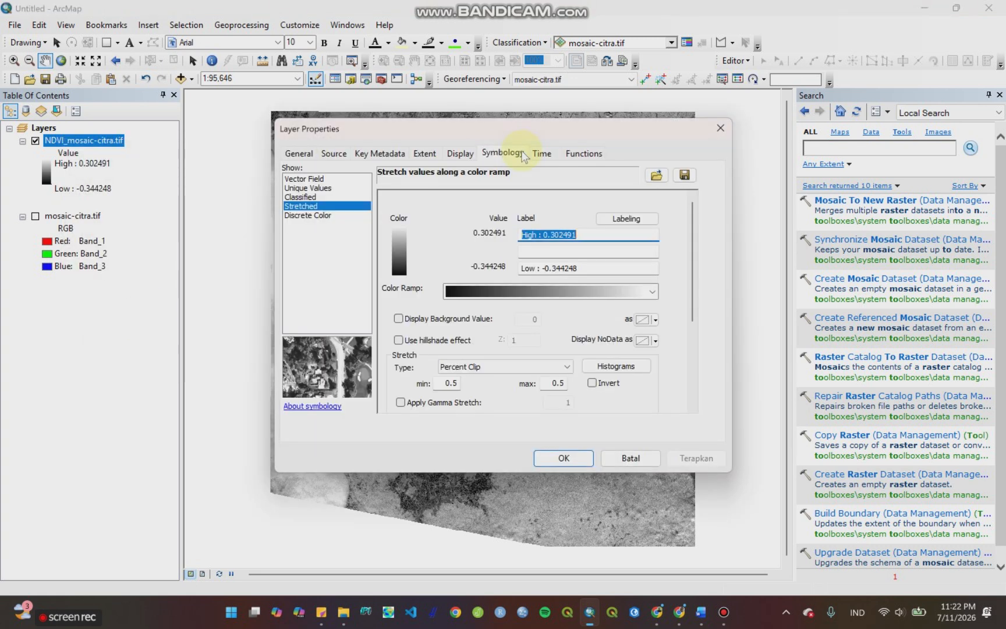
click(307, 197)
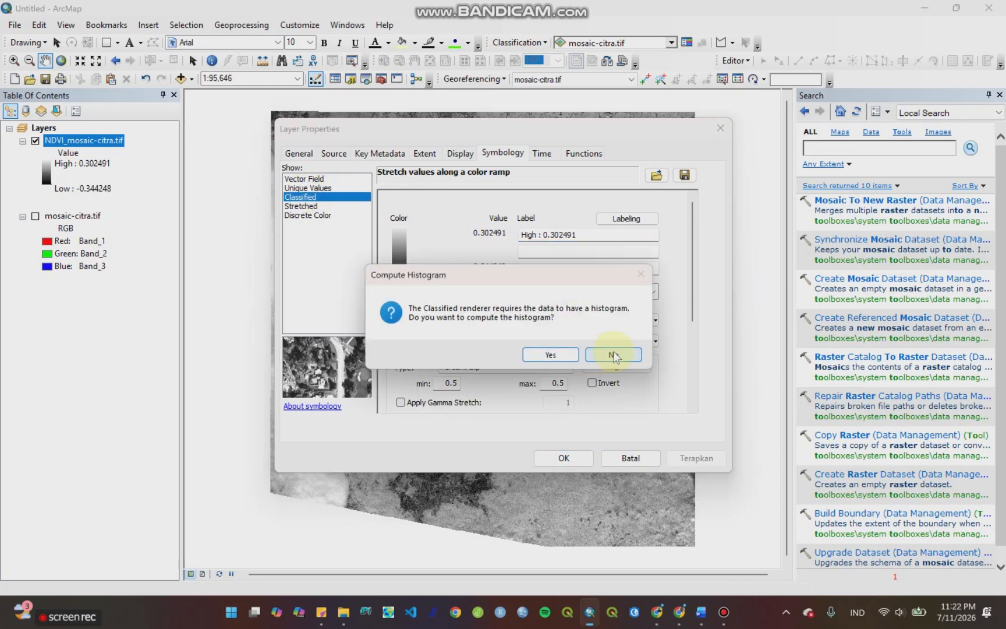
click(612, 354)
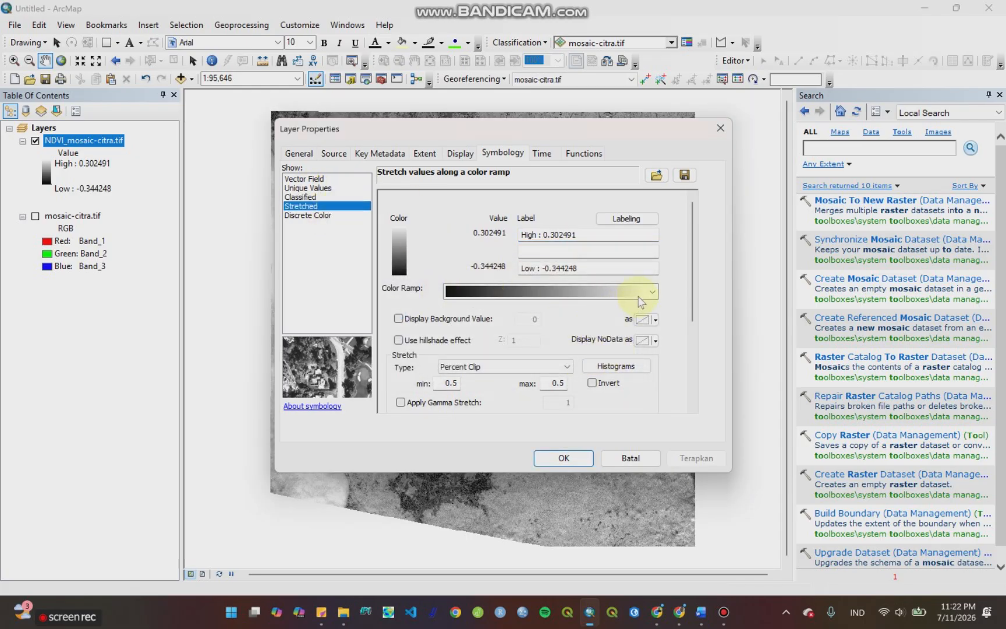
click(653, 291)
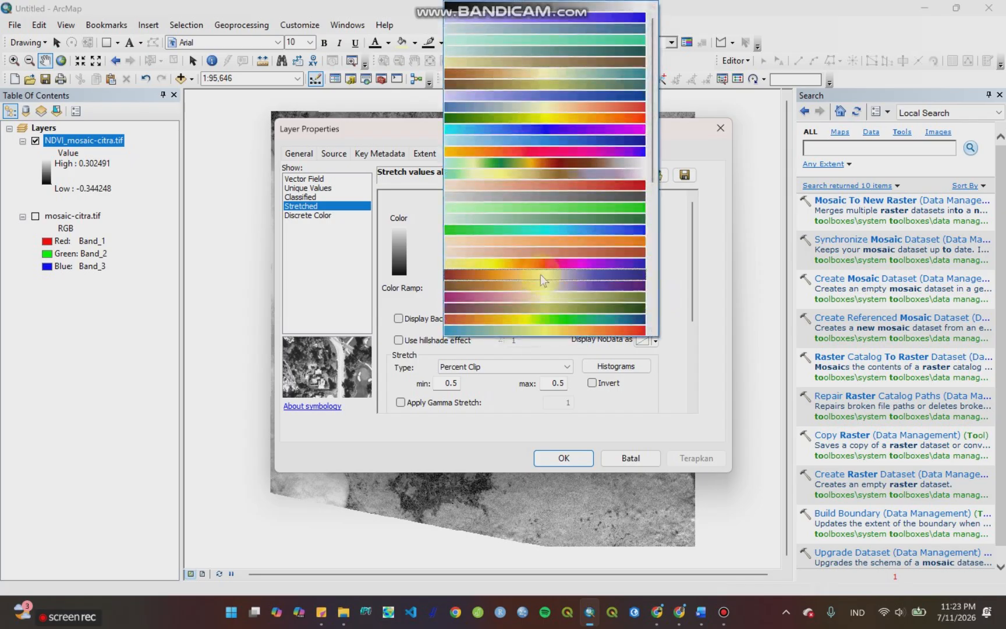
click(521, 120)
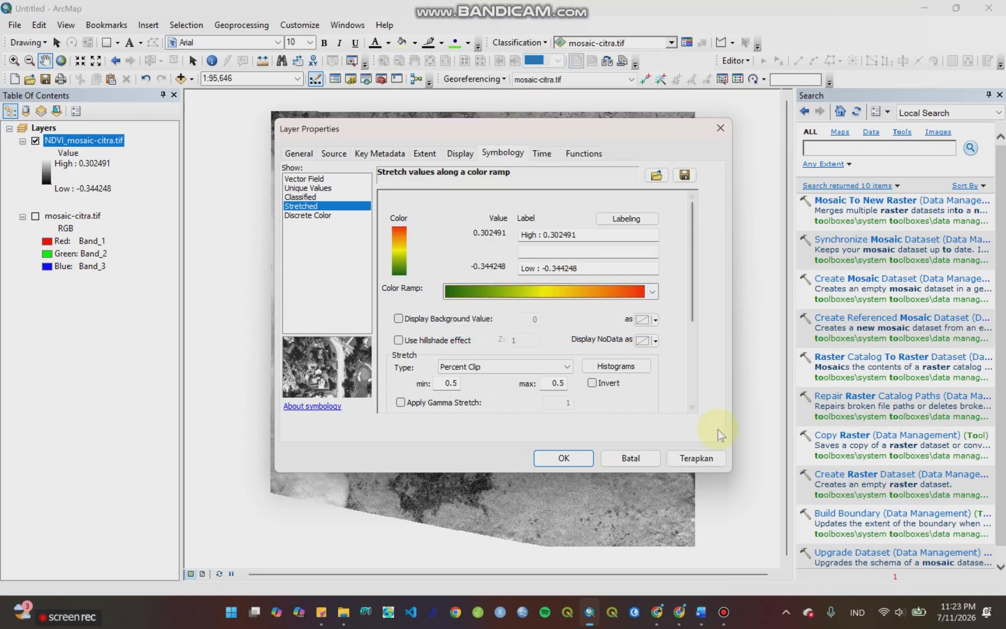
click(675, 458)
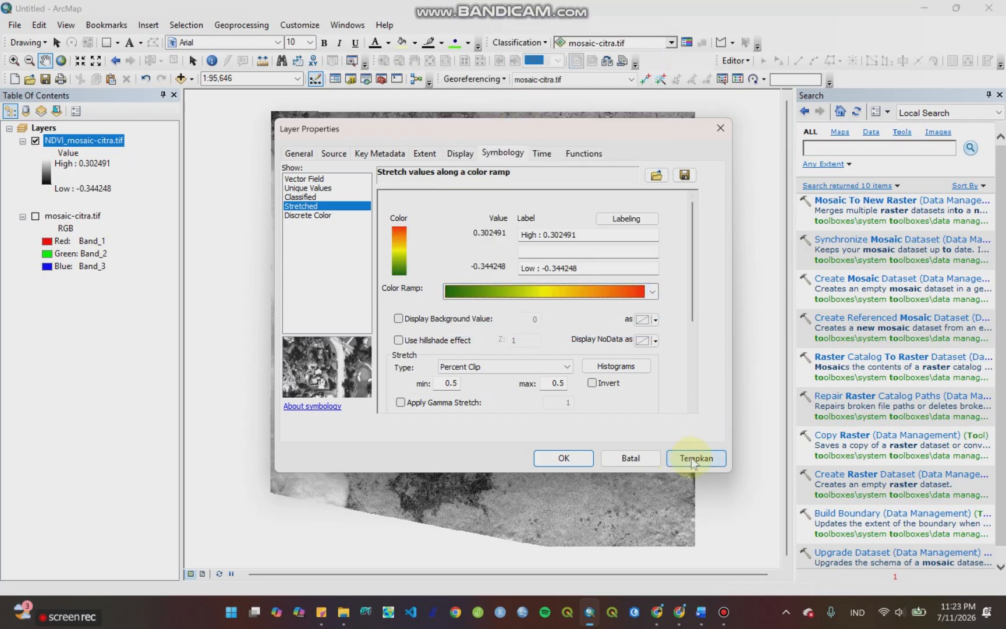
click(563, 458)
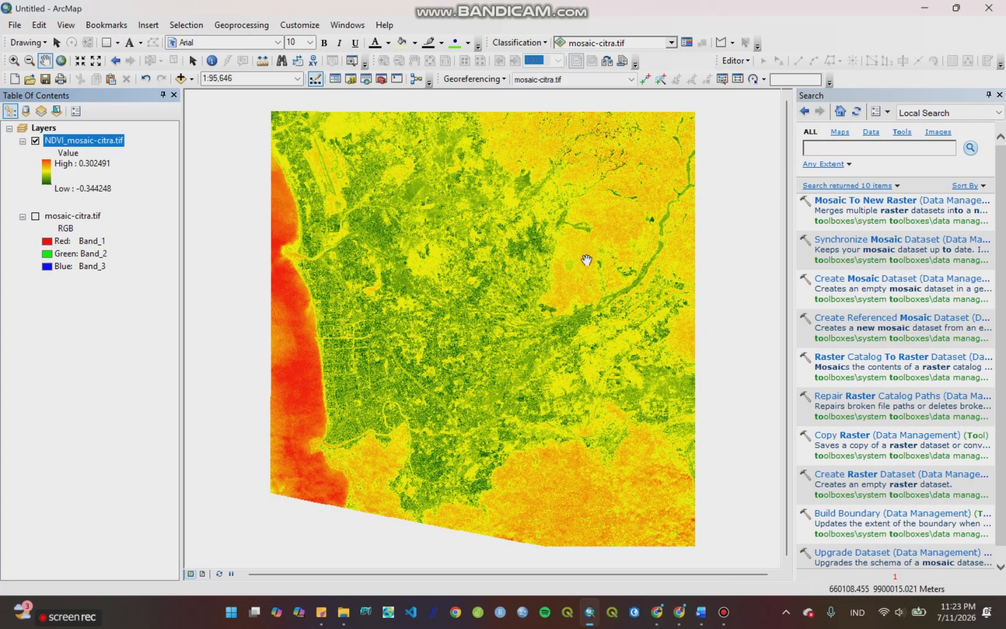
Step: Invert the color ramp of the NDVI_mosaic-citra.tif layer
click(47, 179)
click(66, 244)
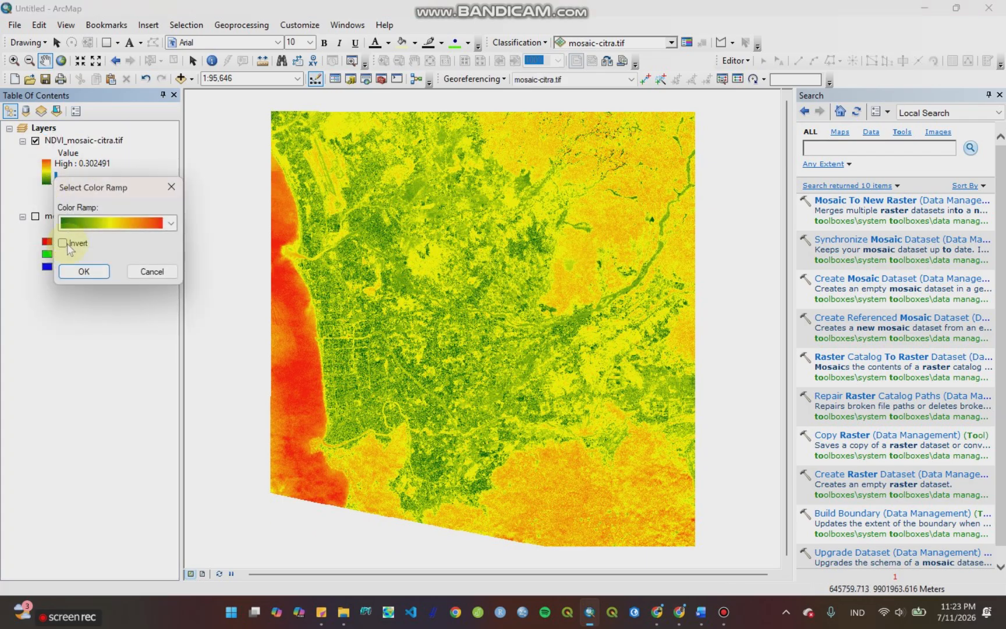
click(81, 273)
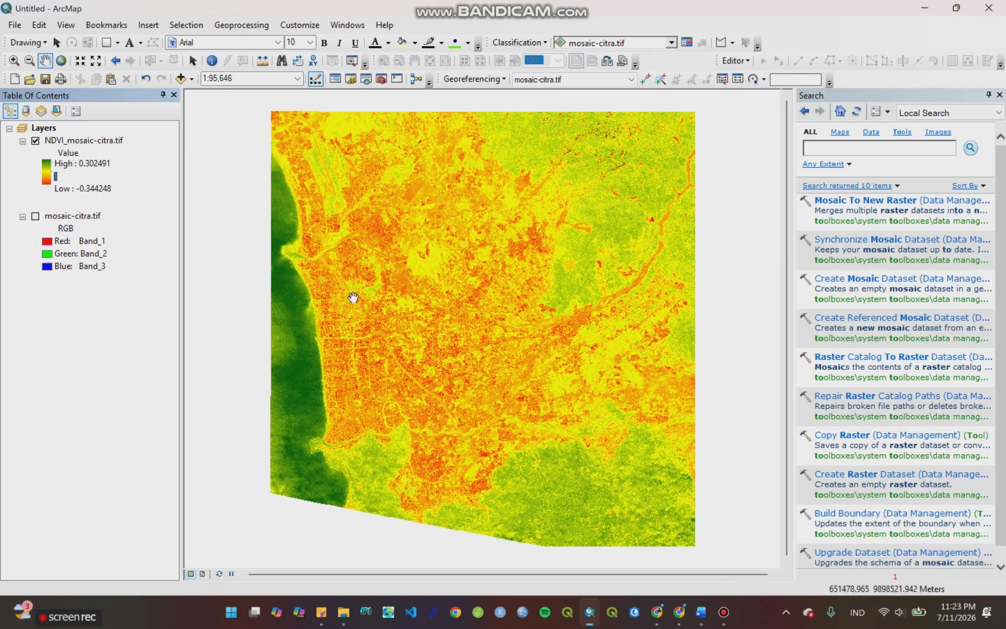
Step: Hide the NDVI_mosaic-citra.tif layer and turn on the mosaic-citra.tif layer
click(46, 133)
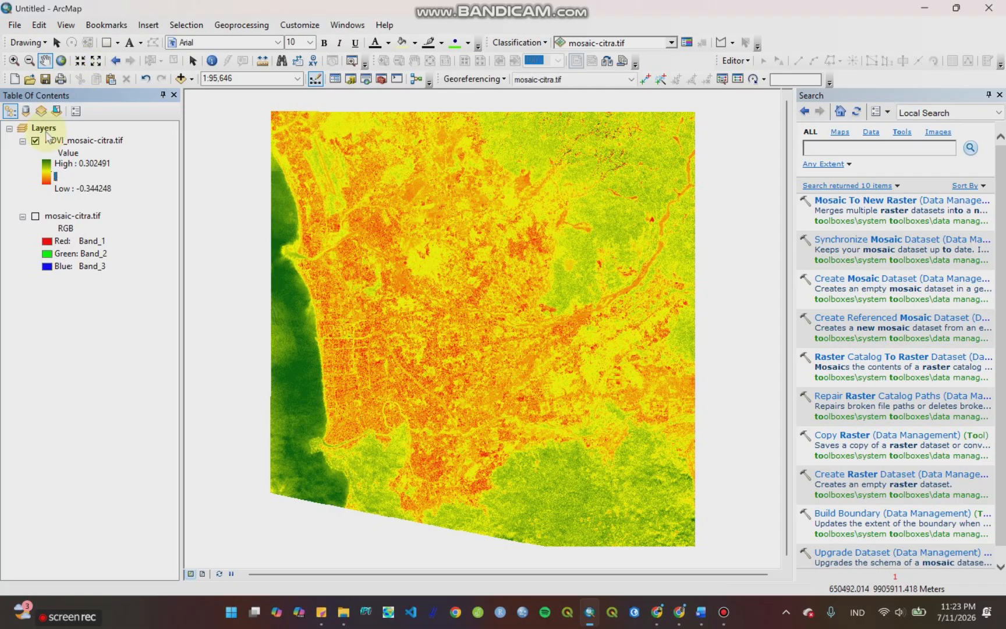
click(36, 141)
click(35, 141)
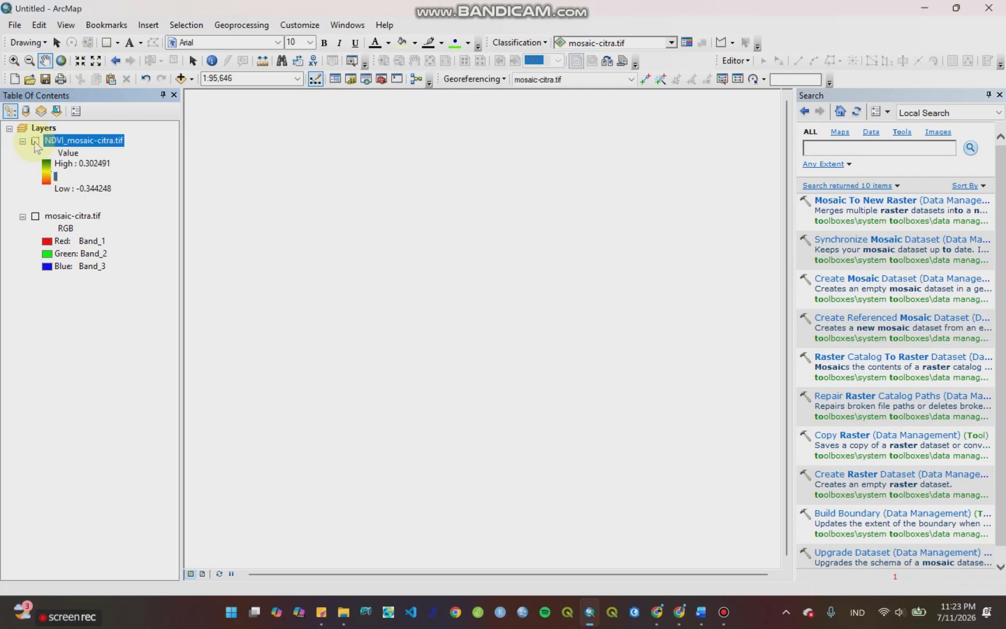
click(36, 216)
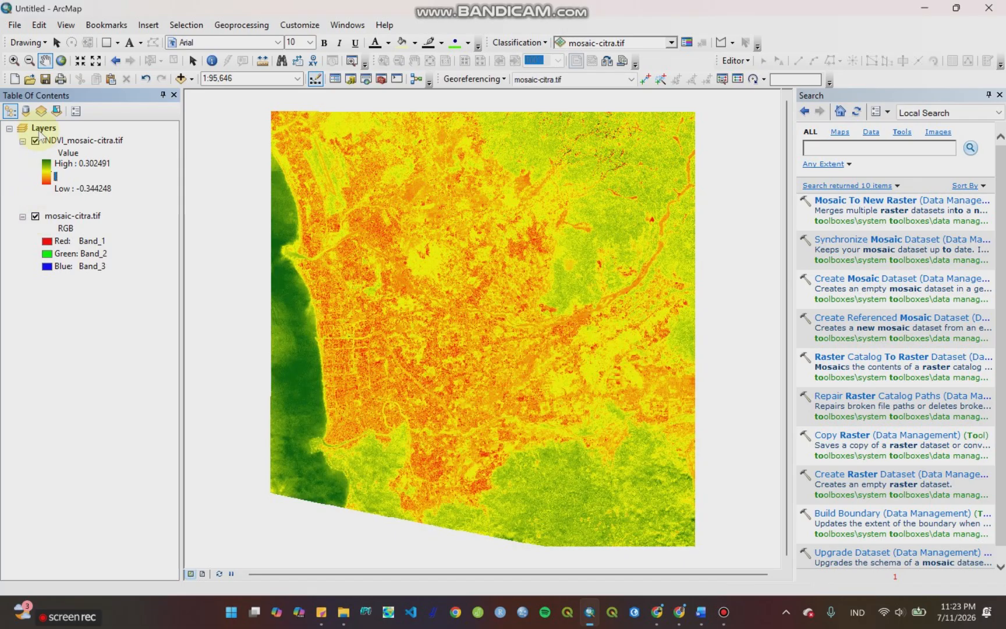
click(35, 141)
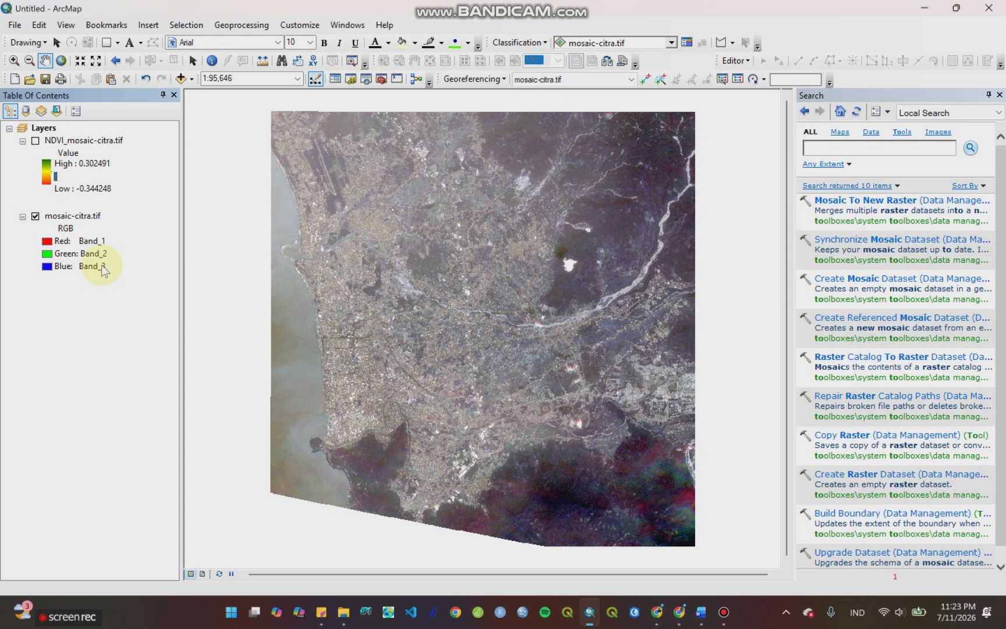
Step: Search the tools for "make raster layer" and open the Make Raster Layer tool
click(811, 142)
text(make)
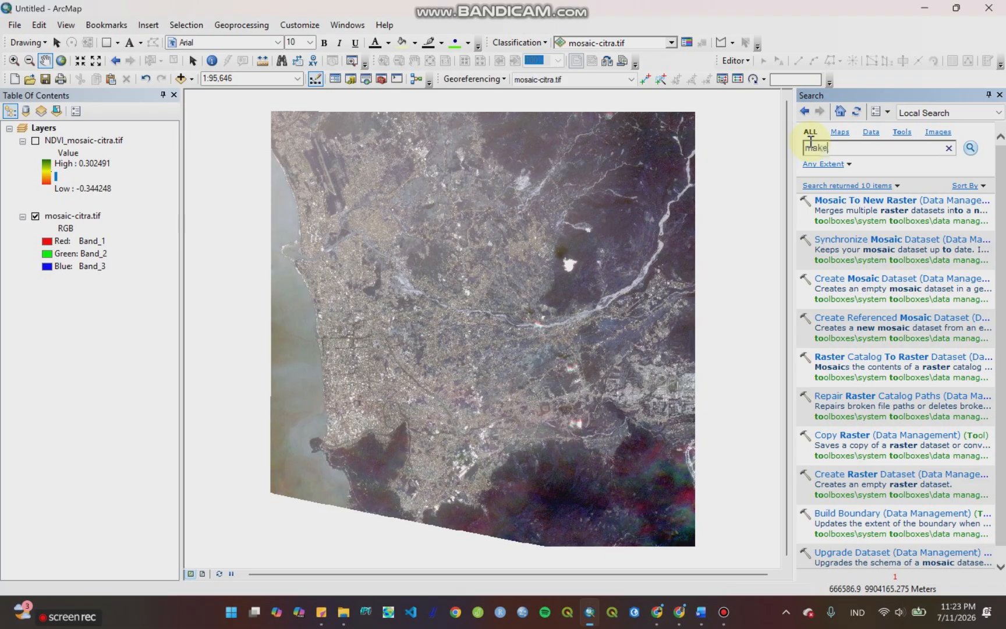
text( raster layer)
key(Return)
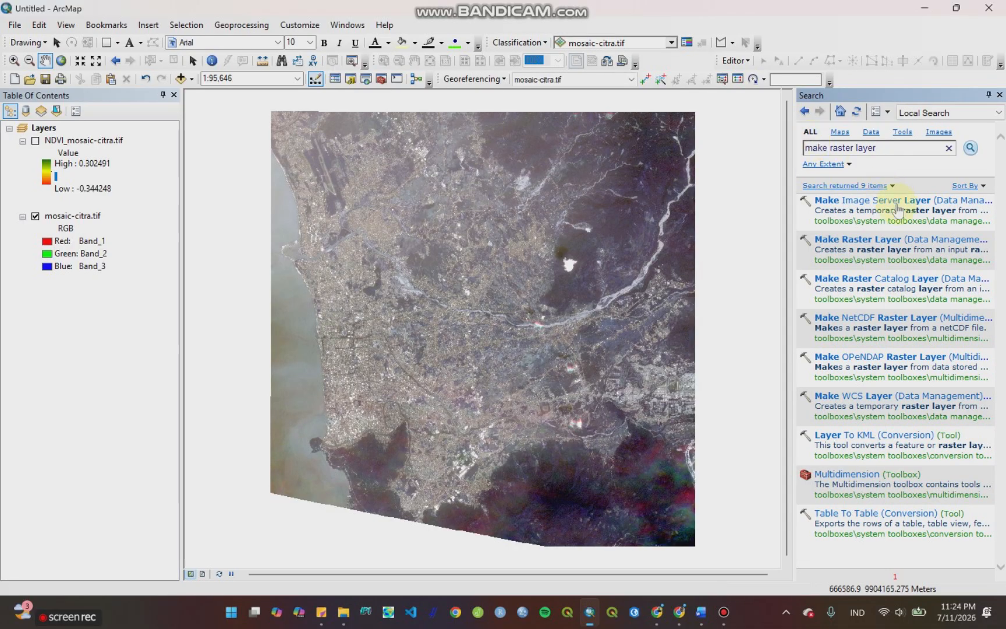
click(891, 240)
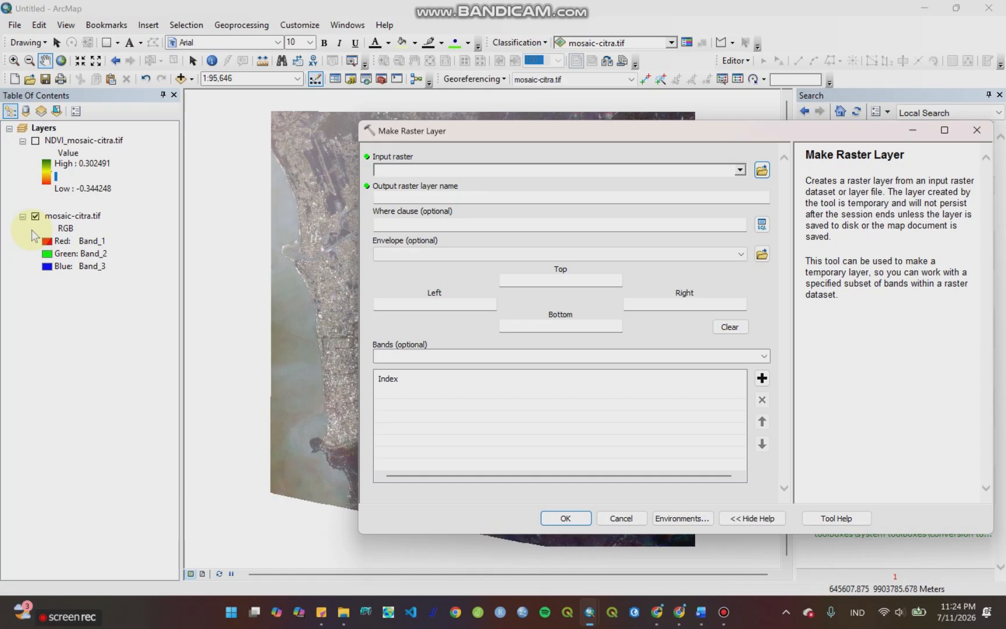
Step: Create a raster layer named band5 from mosaic-citra.tif using only band 5
click(740, 170)
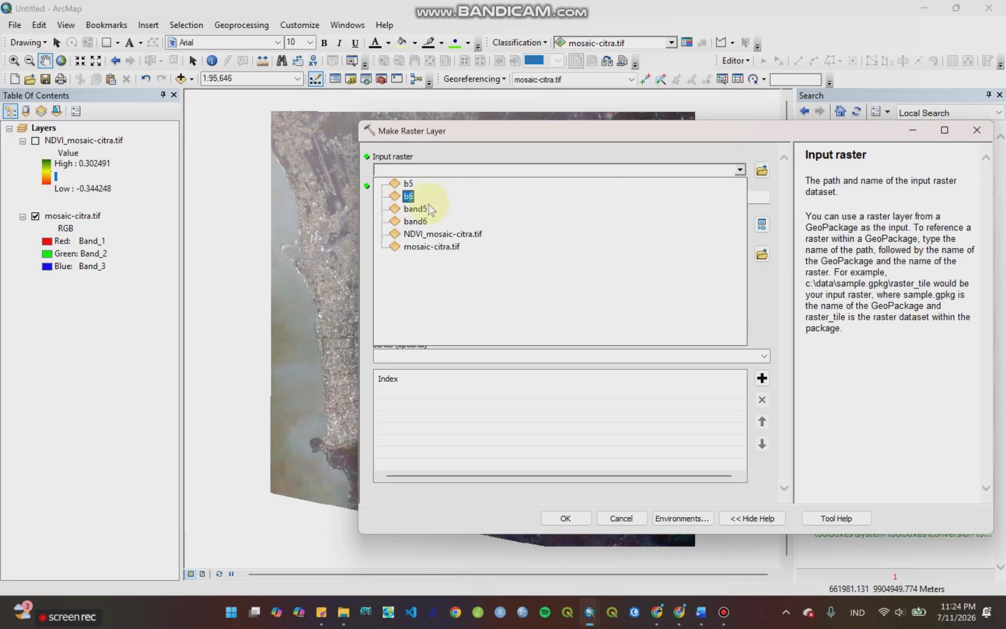
click(415, 248)
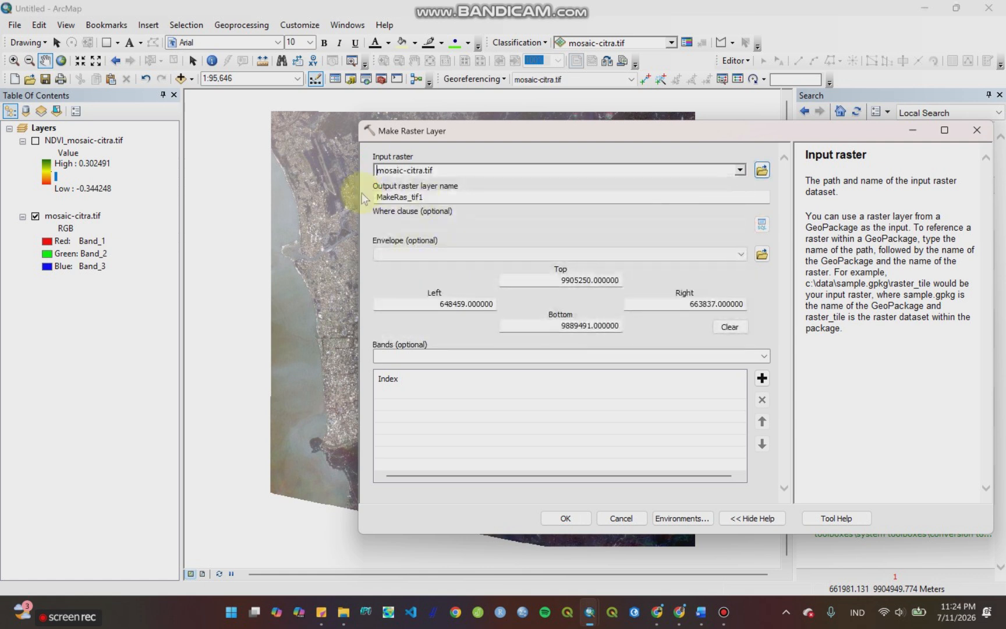
drag(436, 197, 368, 205)
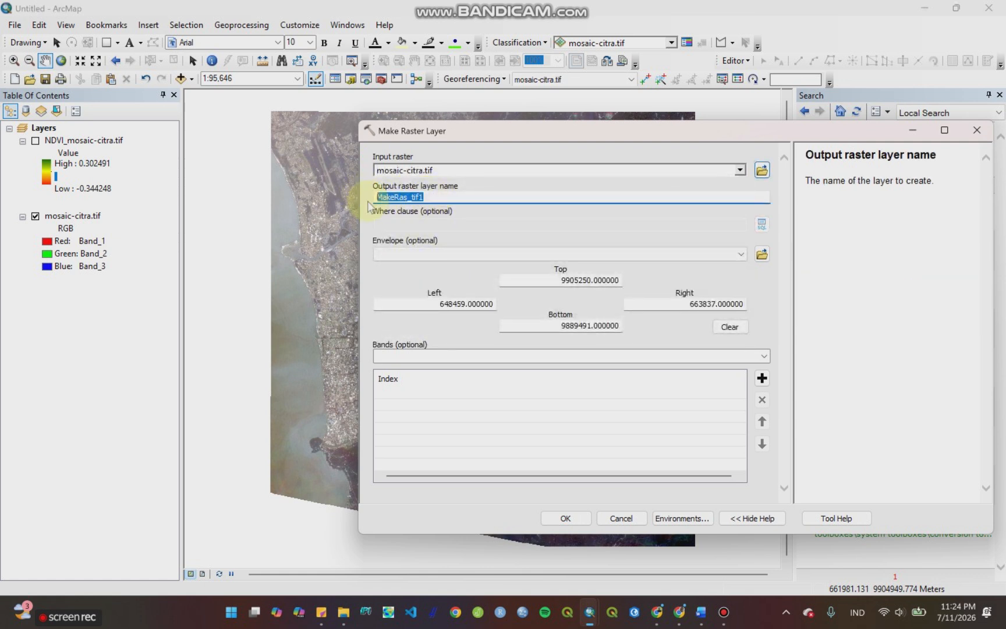
text(ban)
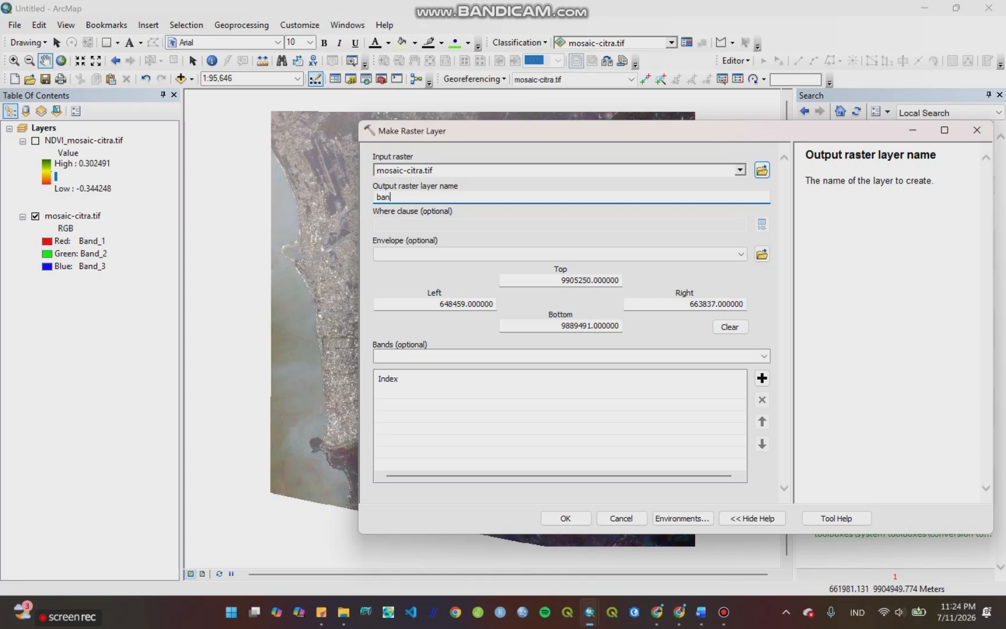
text(d5)
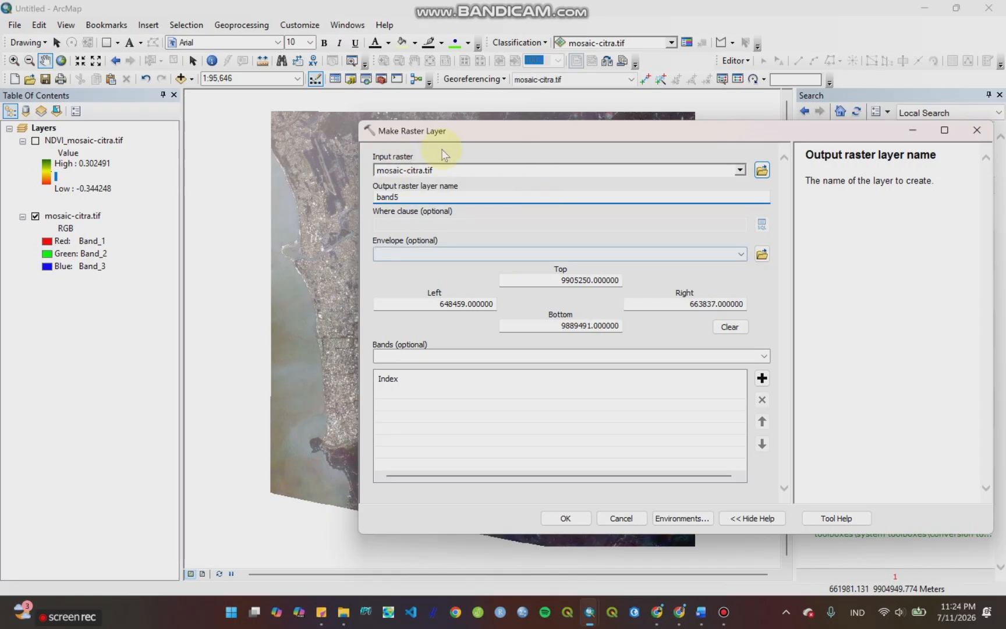
click(764, 355)
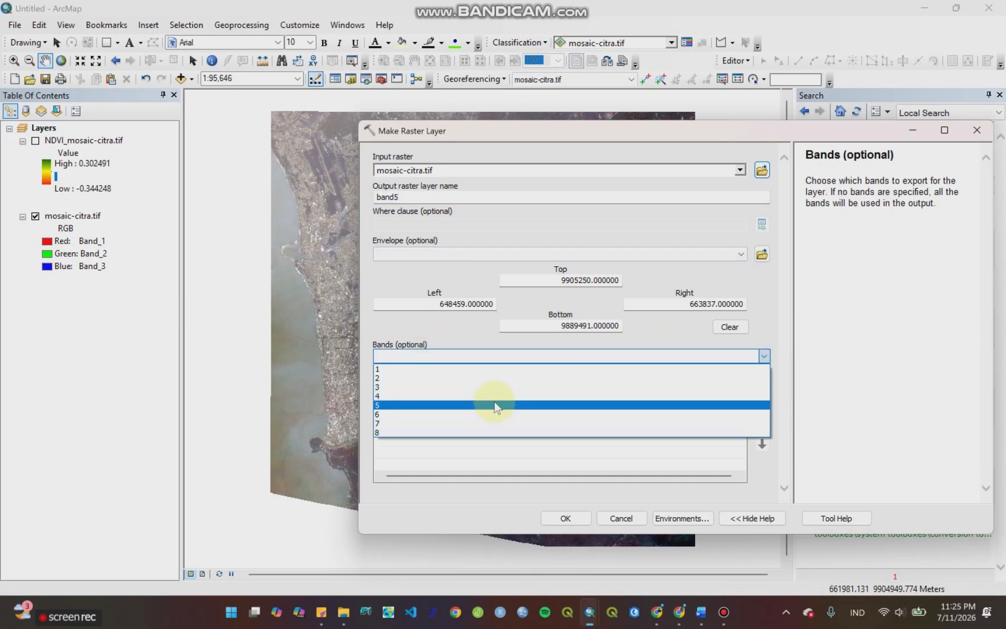
click(494, 404)
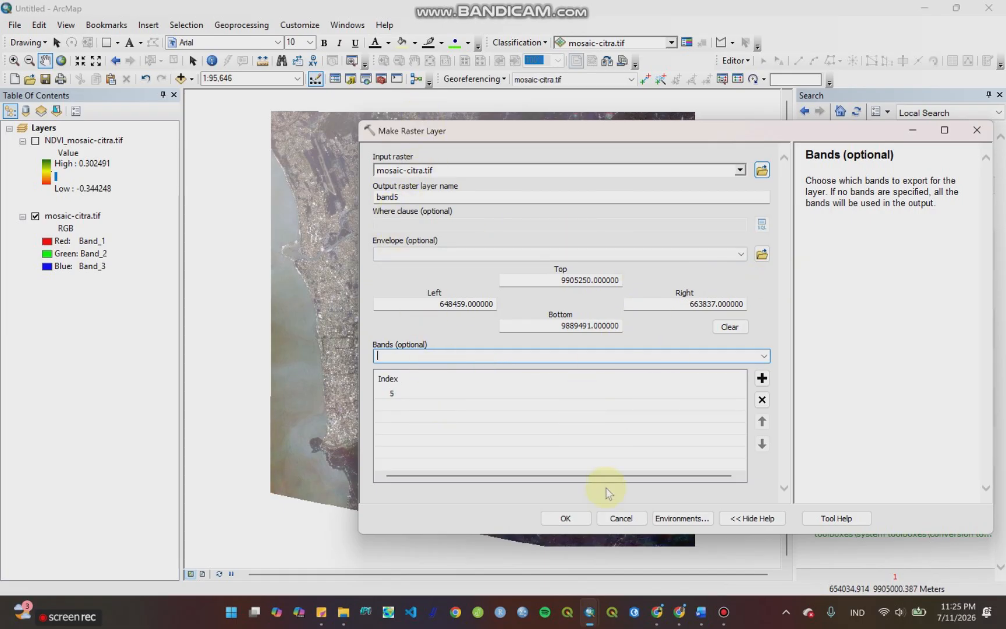
click(574, 517)
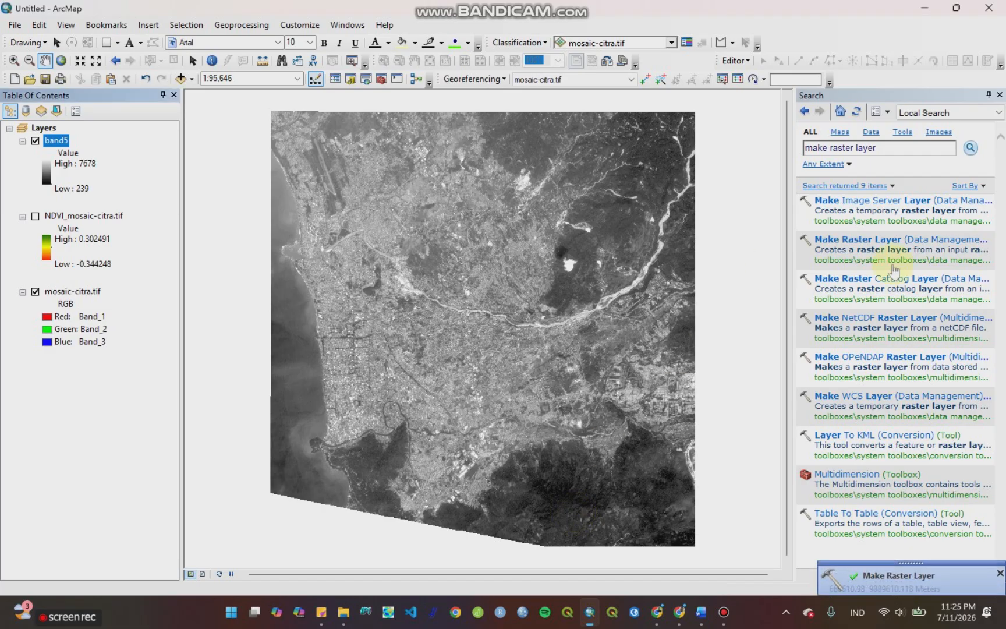
Step: Create a raster layer named band6 from mosaic-citra.tif with the Make Raster Layer tool, using only band 6
click(843, 240)
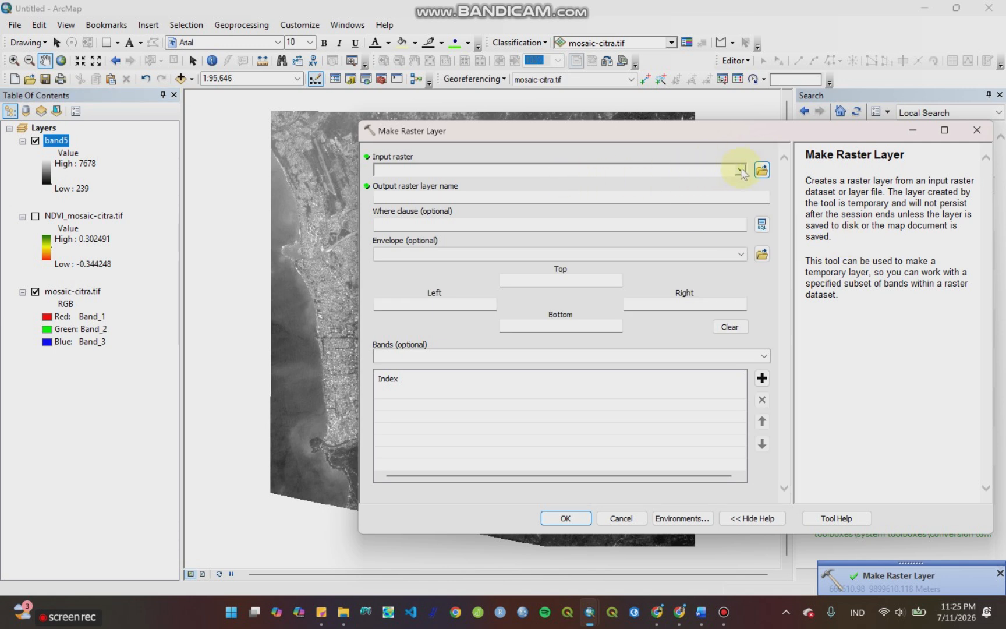
click(741, 170)
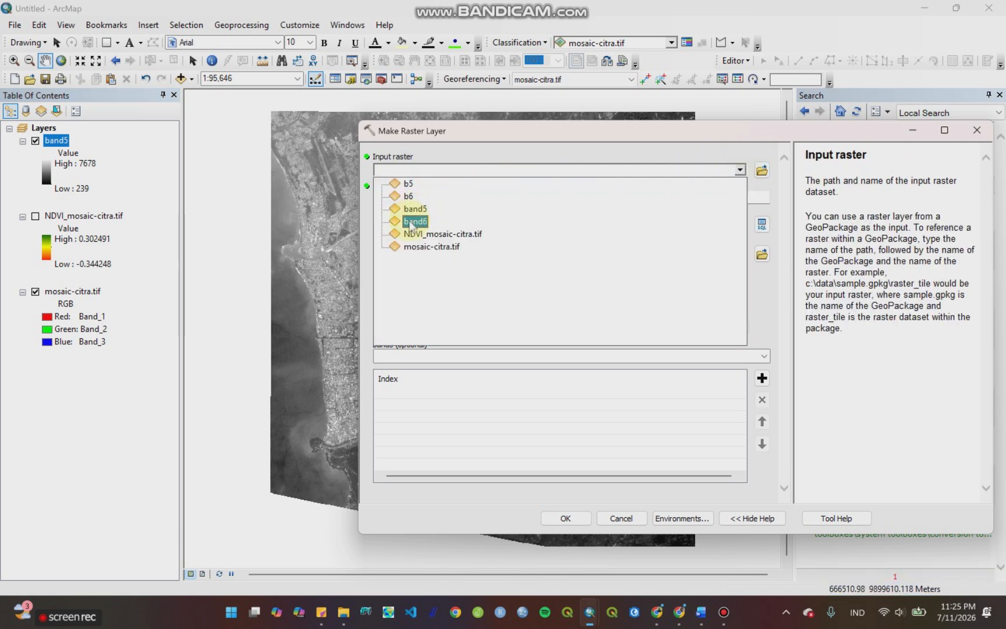
click(408, 247)
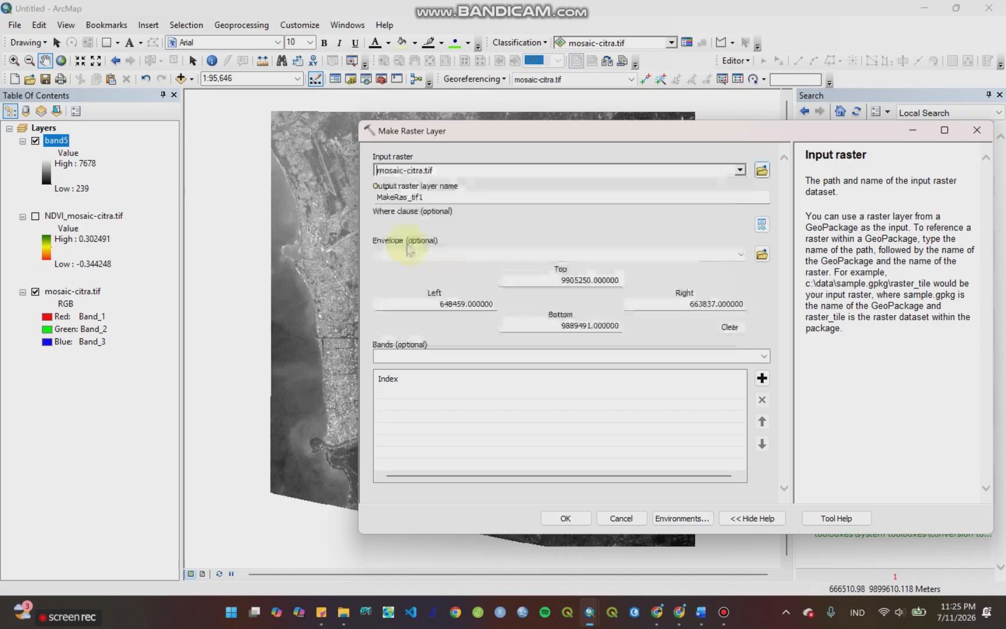
drag(433, 197, 375, 200)
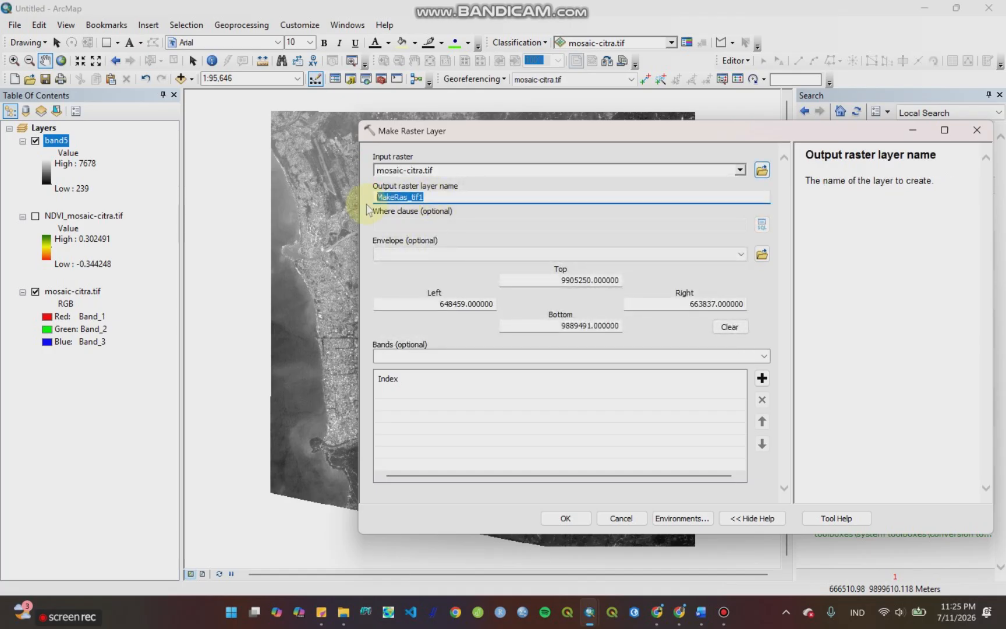
text(band6)
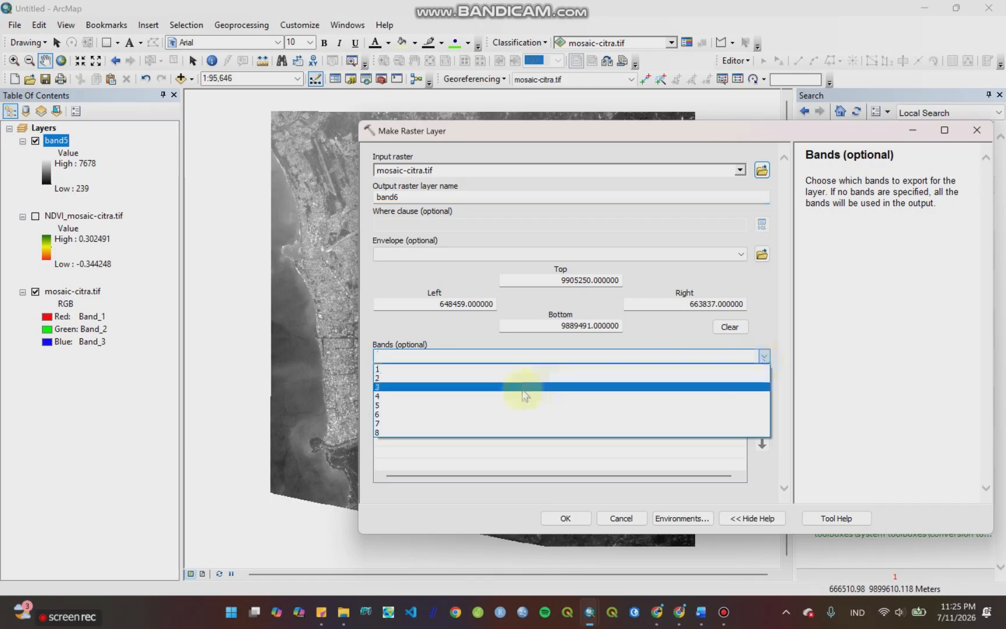
click(451, 415)
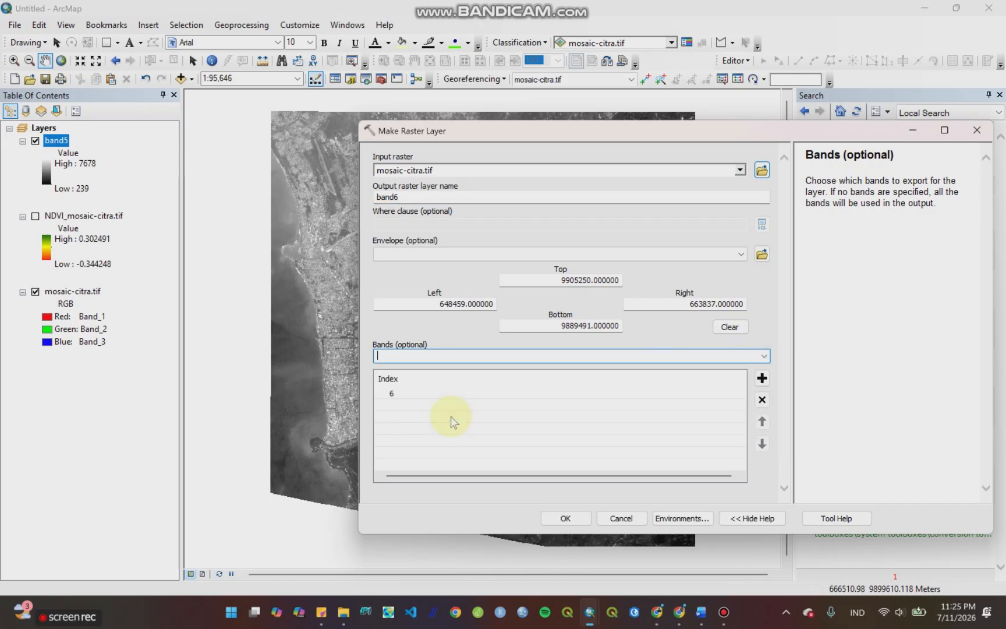
click(551, 516)
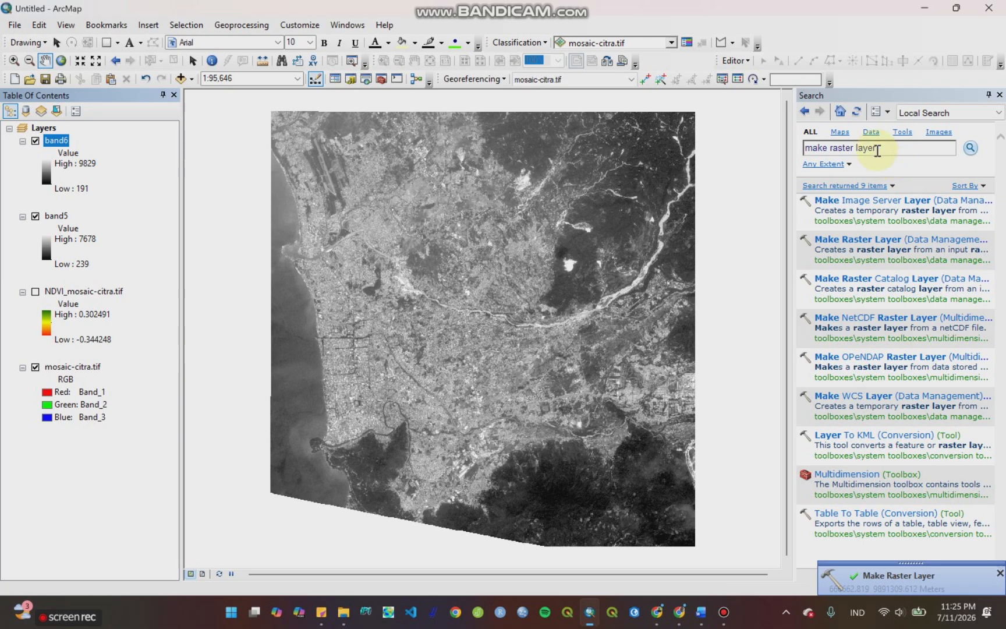
Step: Search the tools for "raster calculator" and open the Spatial Analyst Raster Calculator
drag(880, 148, 795, 149)
text(ras)
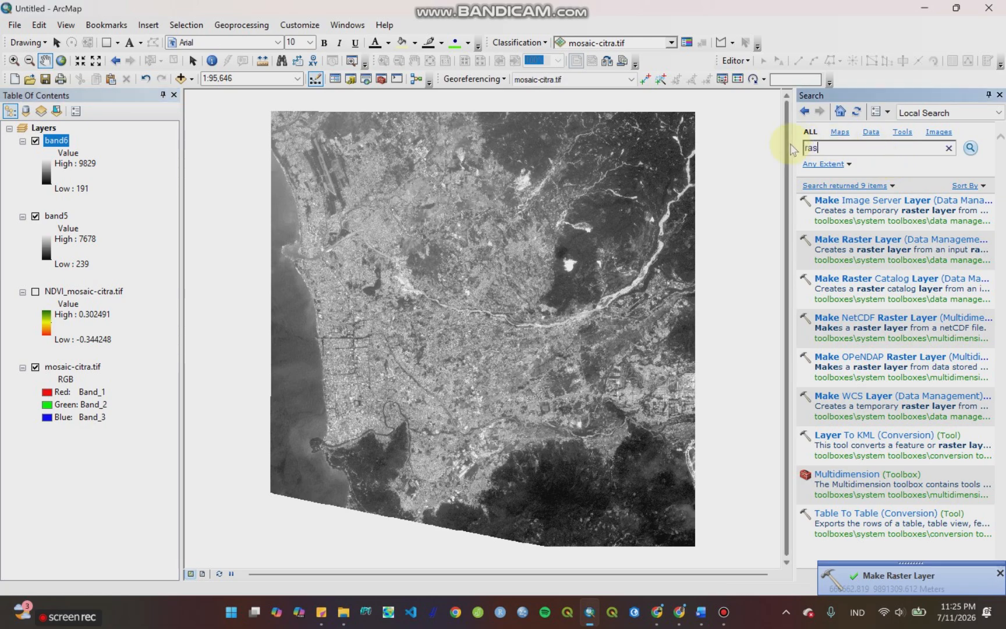
text(ter calculator)
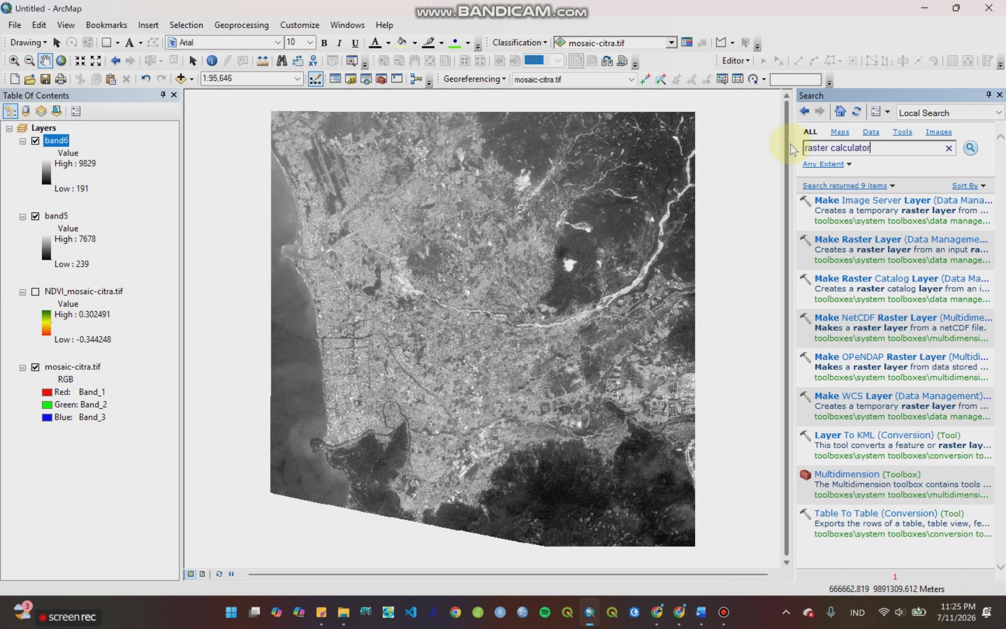
key(Return)
click(886, 240)
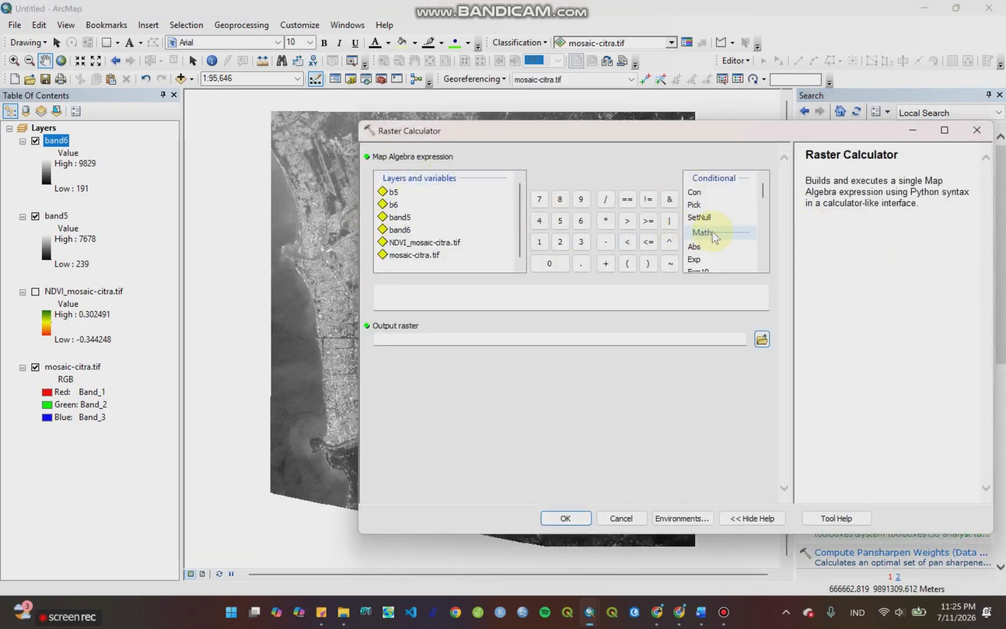
Step: Build the map algebra expression Float("b6" - "b5")/Float("b6" + "b5")
scroll(712, 231, down, 1)
double_click(696, 261)
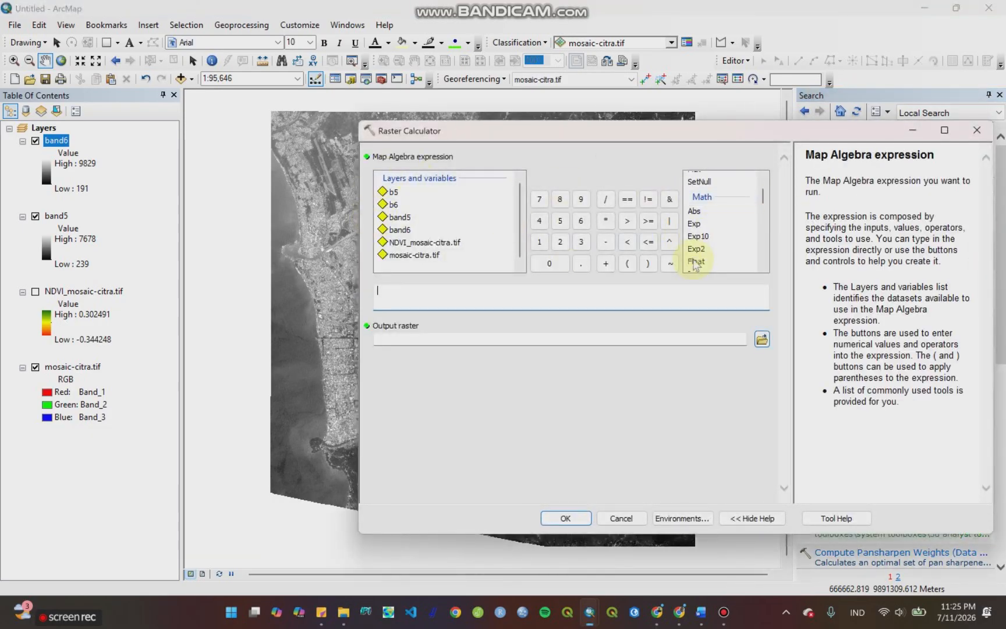
double_click(393, 205)
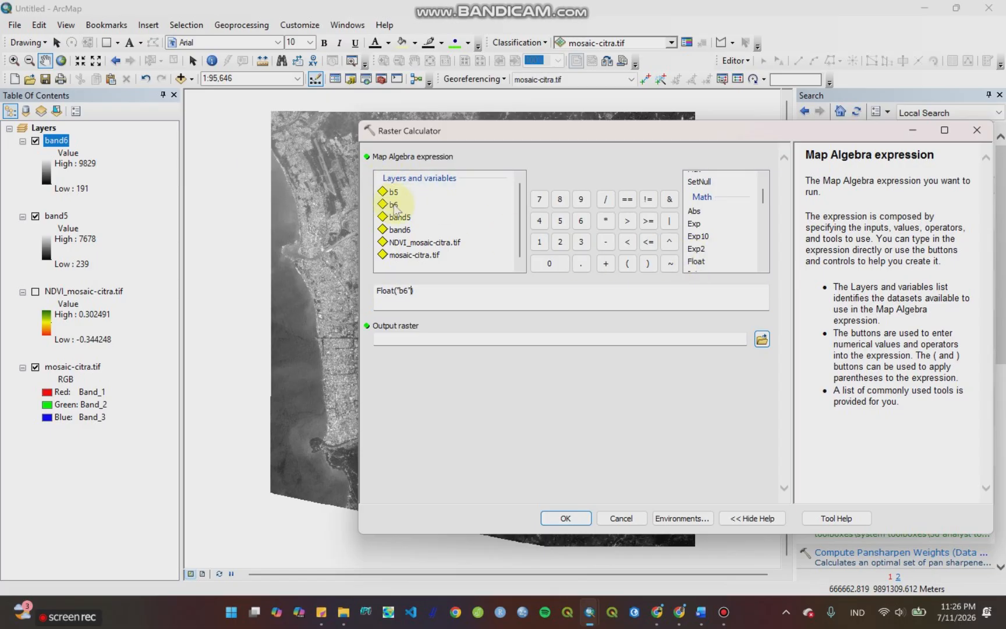
click(605, 242)
double_click(395, 193)
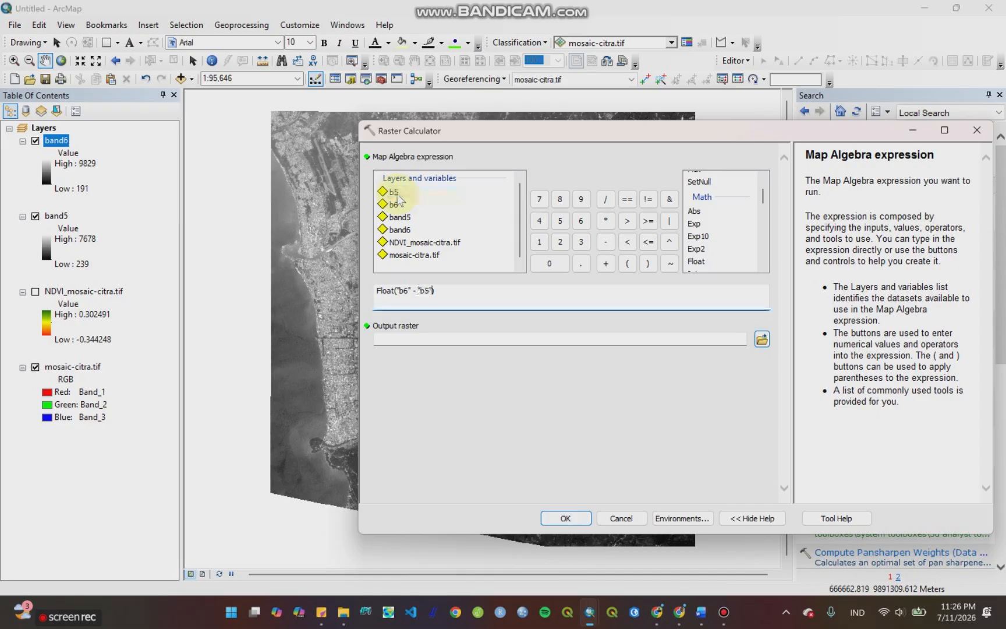
text(/Float()
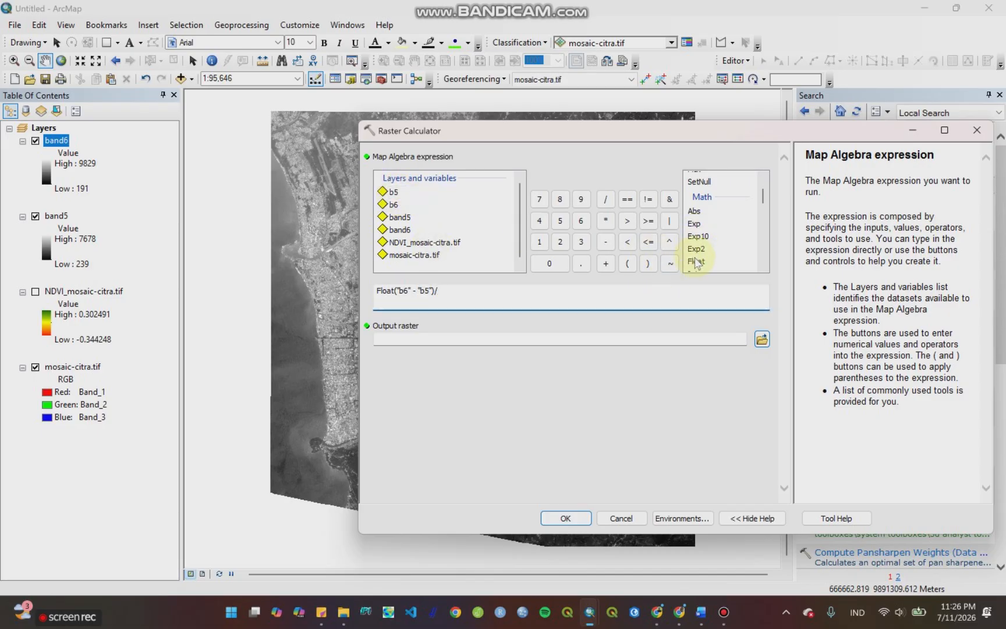
double_click(394, 205)
click(605, 264)
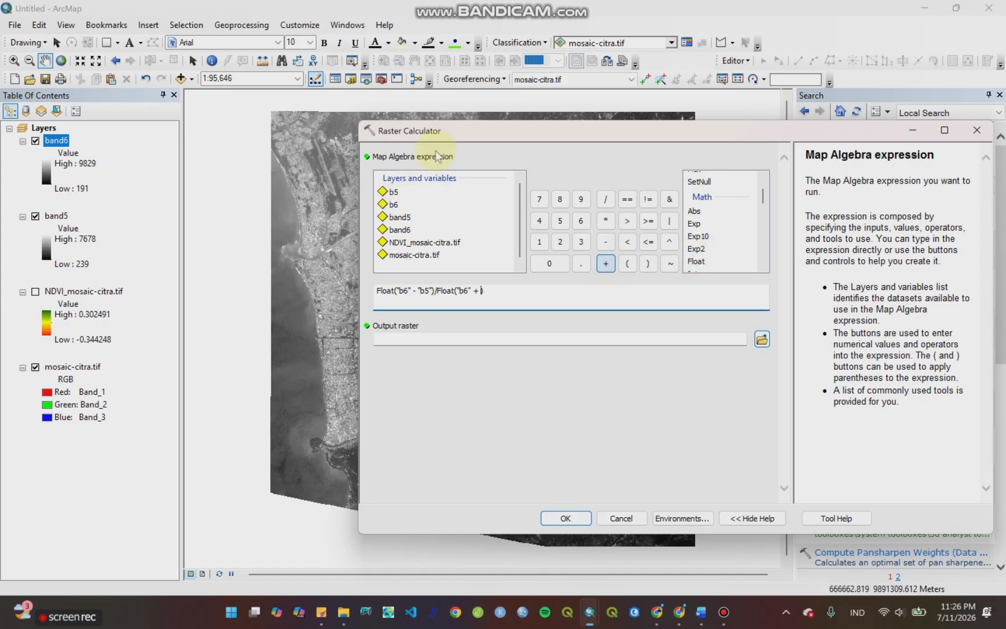
double_click(393, 192)
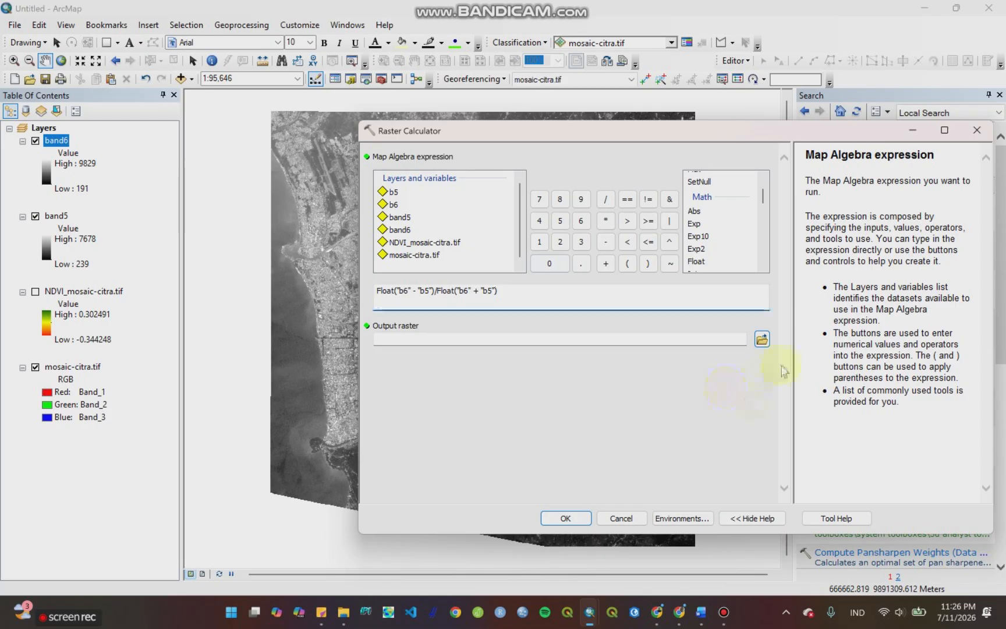
Step: Name the output raster ndbi in the PSScene folder and run the calculation
click(761, 339)
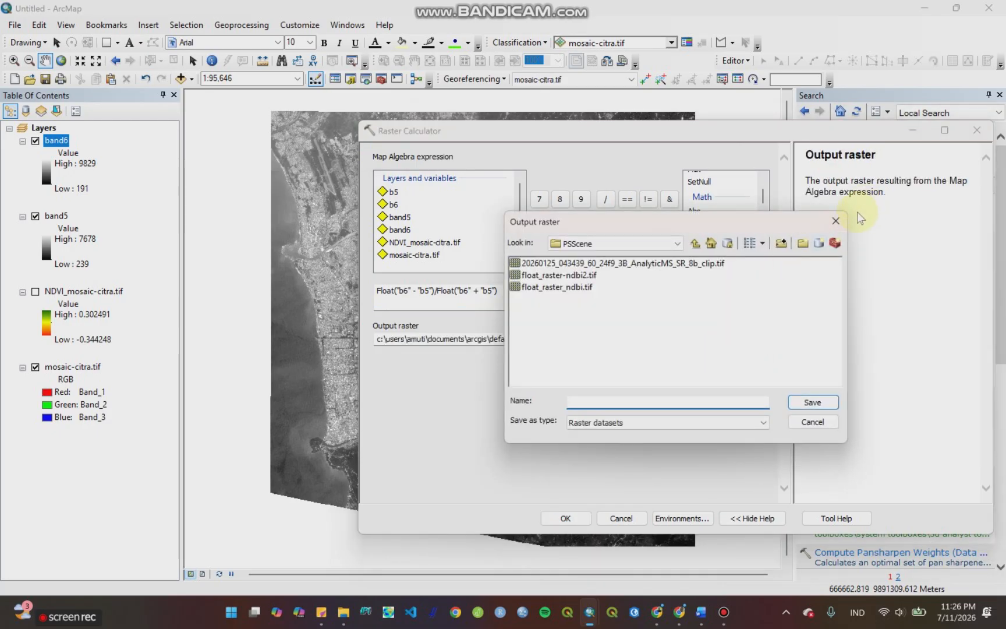
text(ndbi.tif)
key(Return)
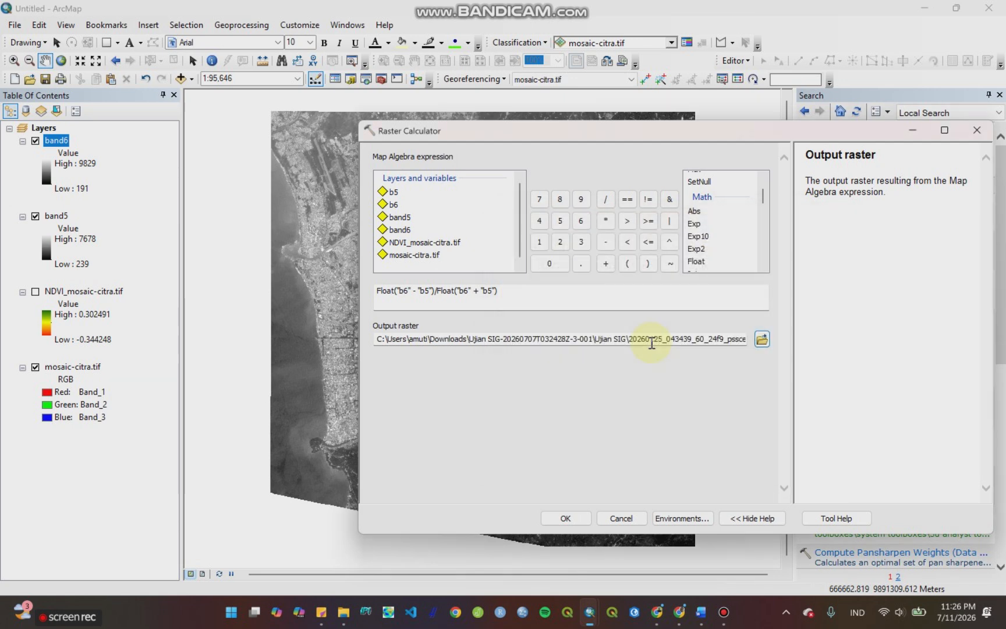
click(566, 516)
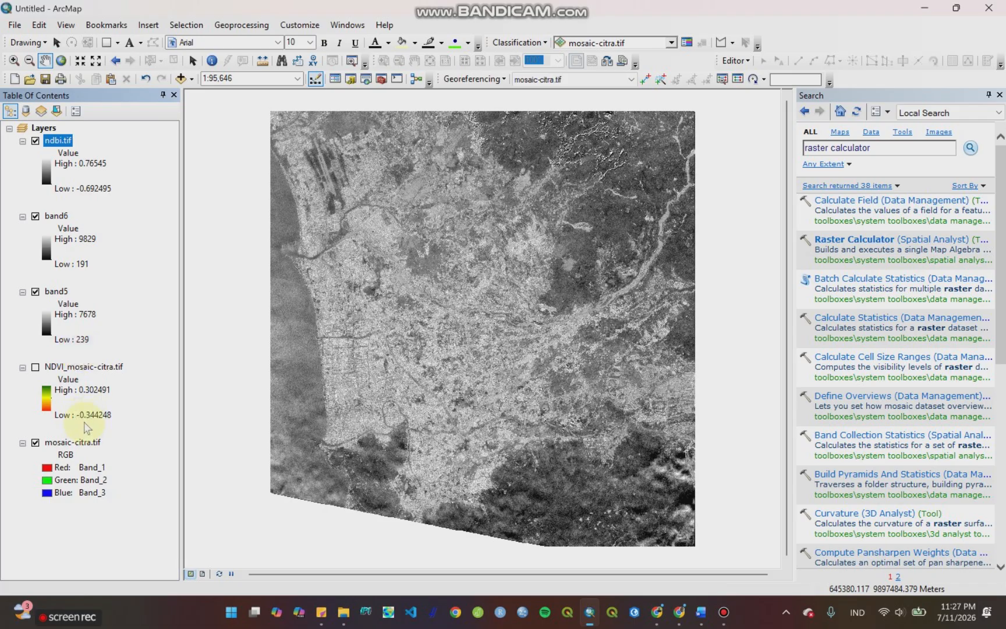
Step: Apply the yellow-to-red color ramp to the ndbi.tif layer
click(49, 184)
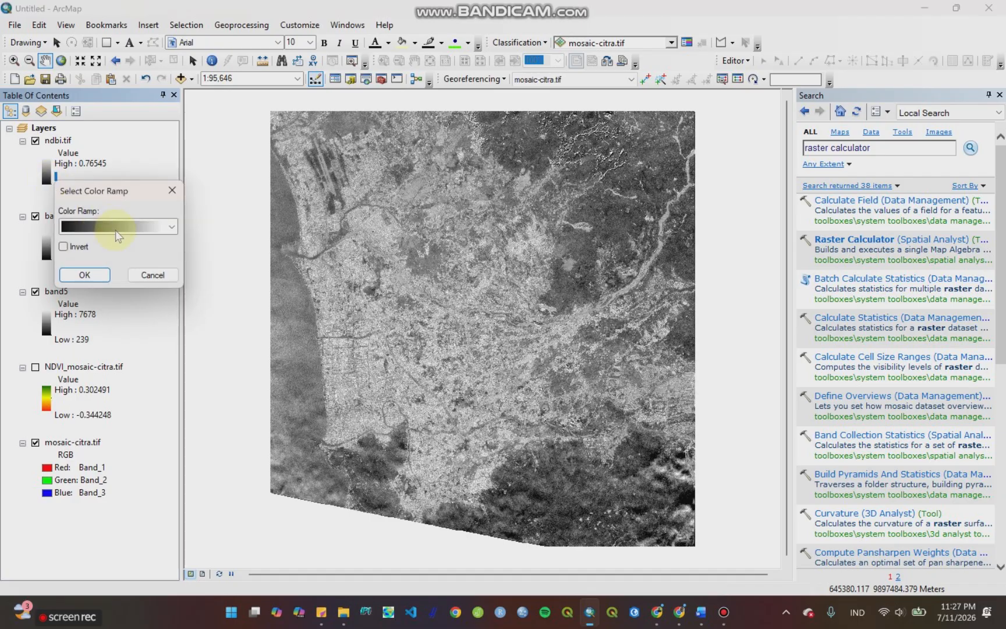
click(171, 226)
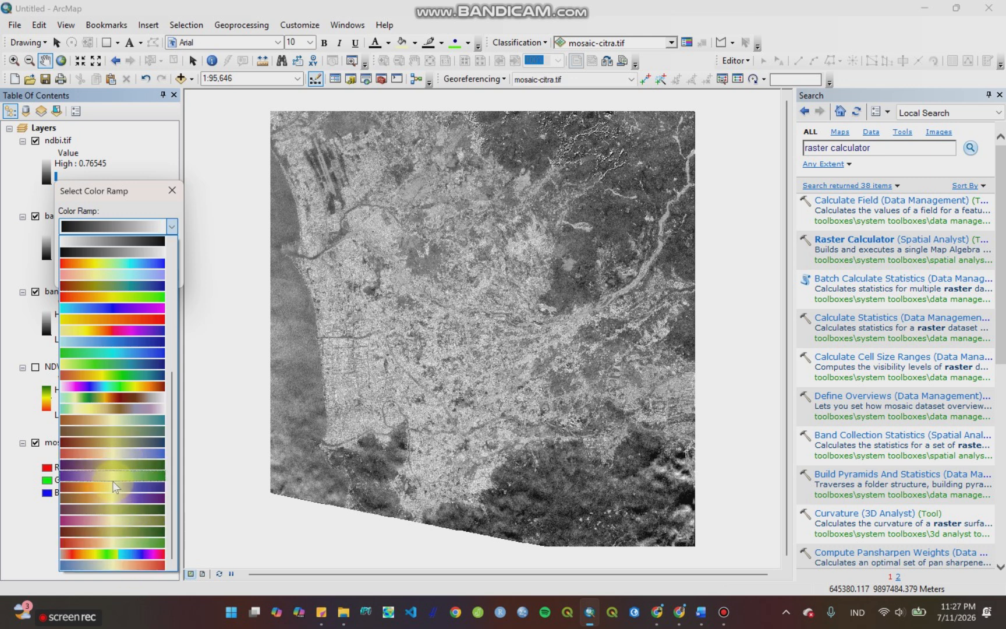
click(102, 318)
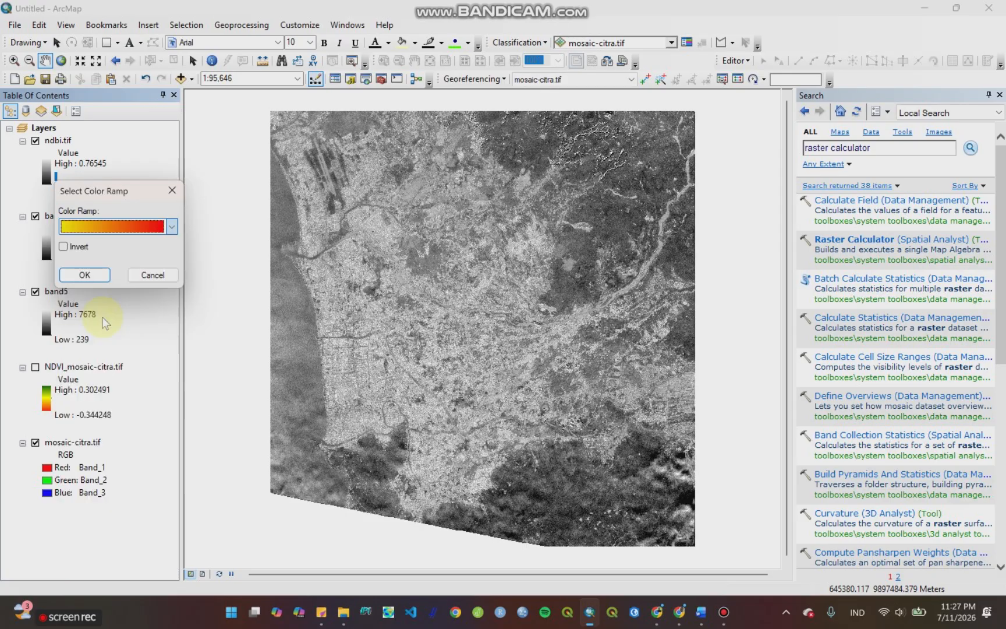
click(98, 272)
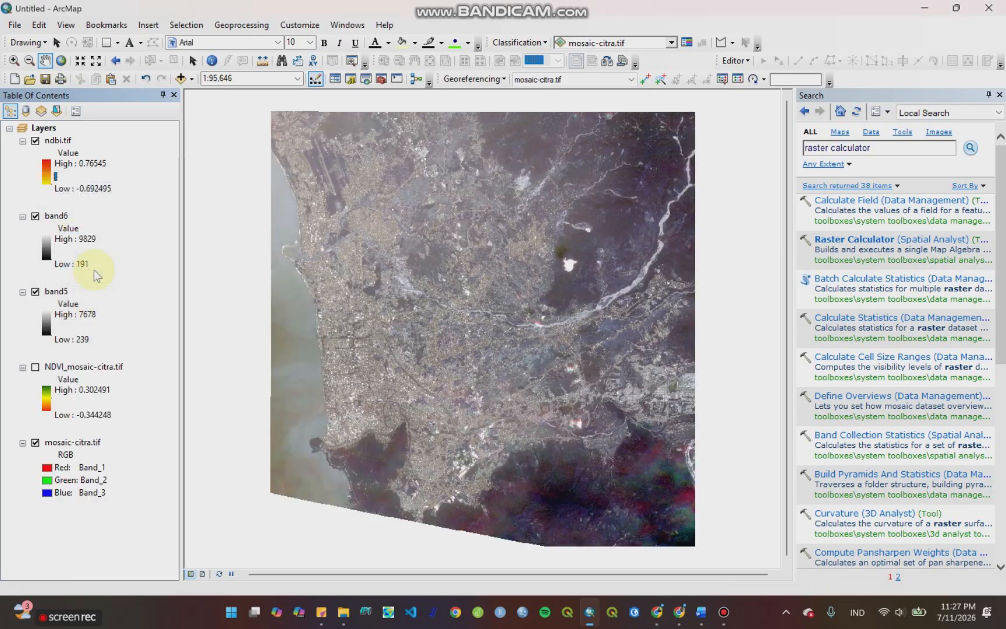
Step: Invert the color ramp of the ndbi.tif layer and switch it to the brown-orange-to-blue diverging ramp
click(46, 172)
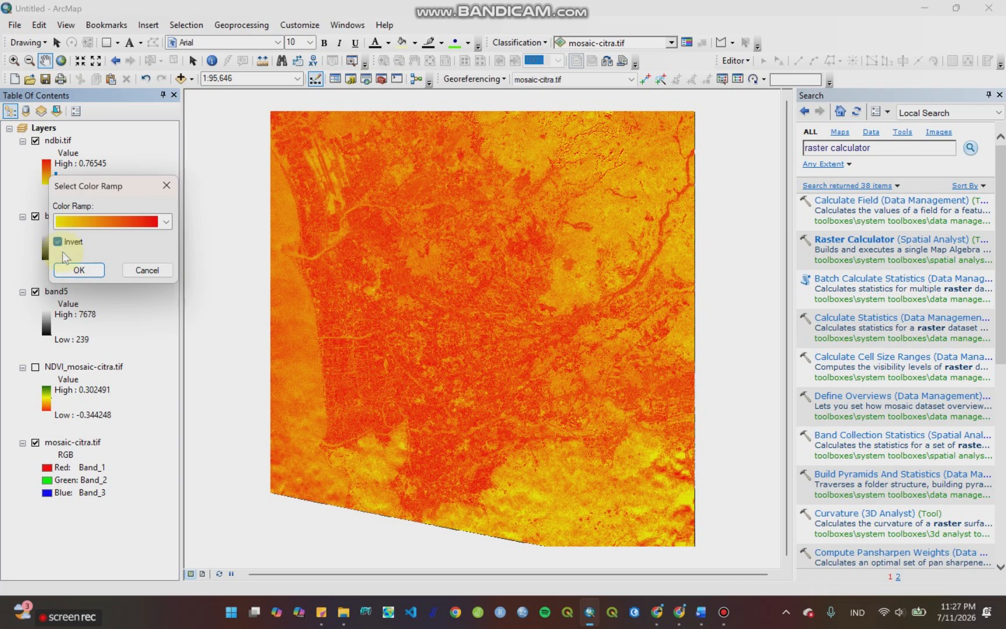
click(67, 272)
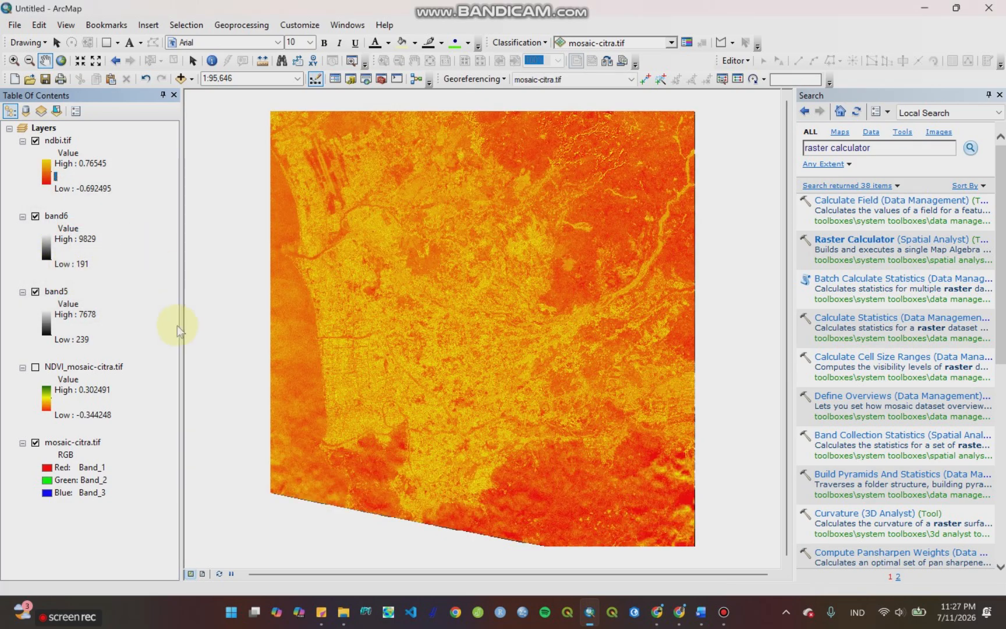
click(44, 166)
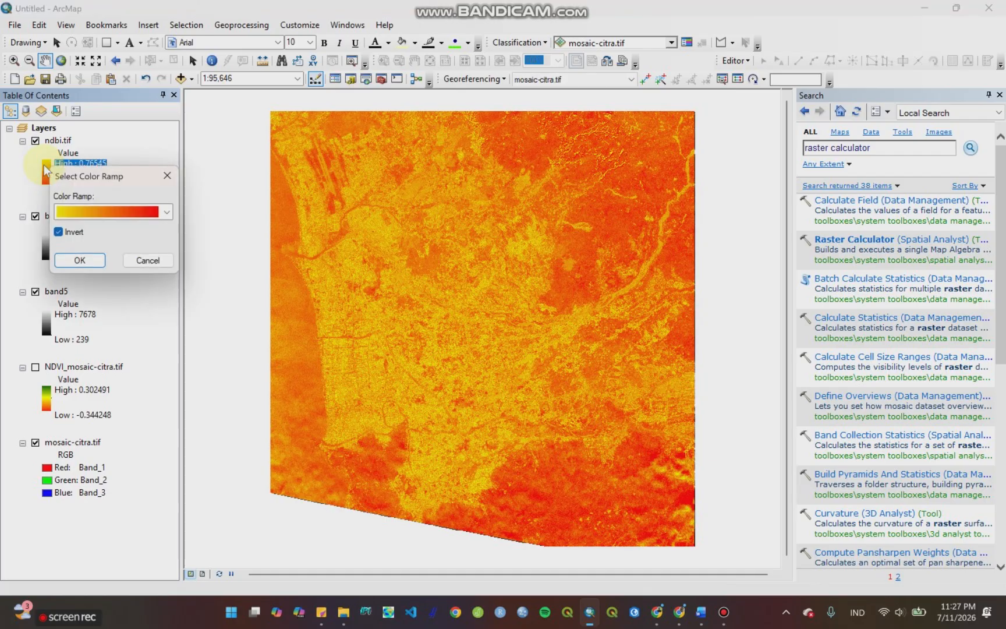
click(167, 212)
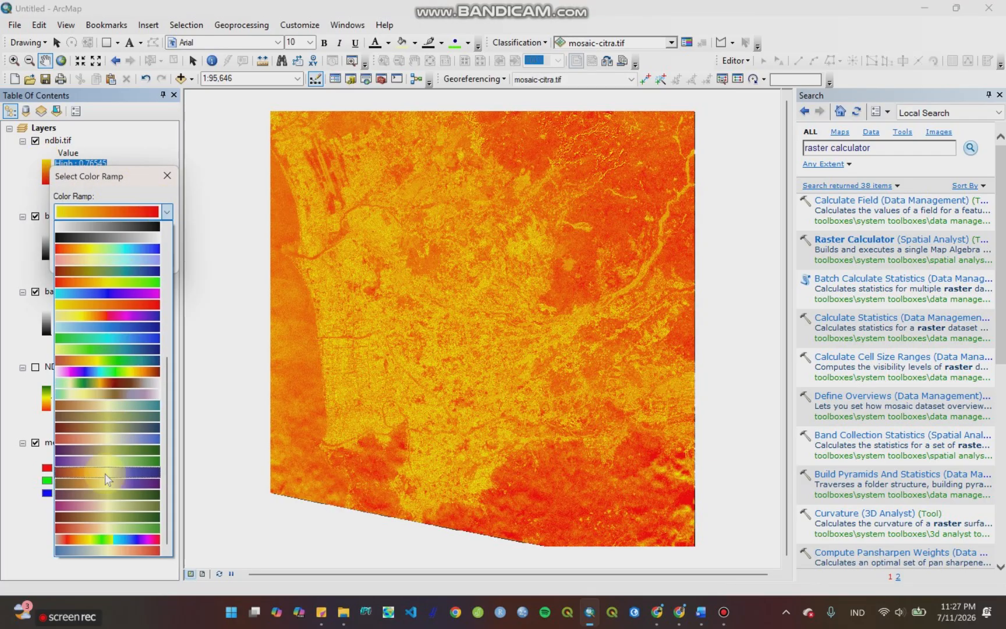
click(126, 474)
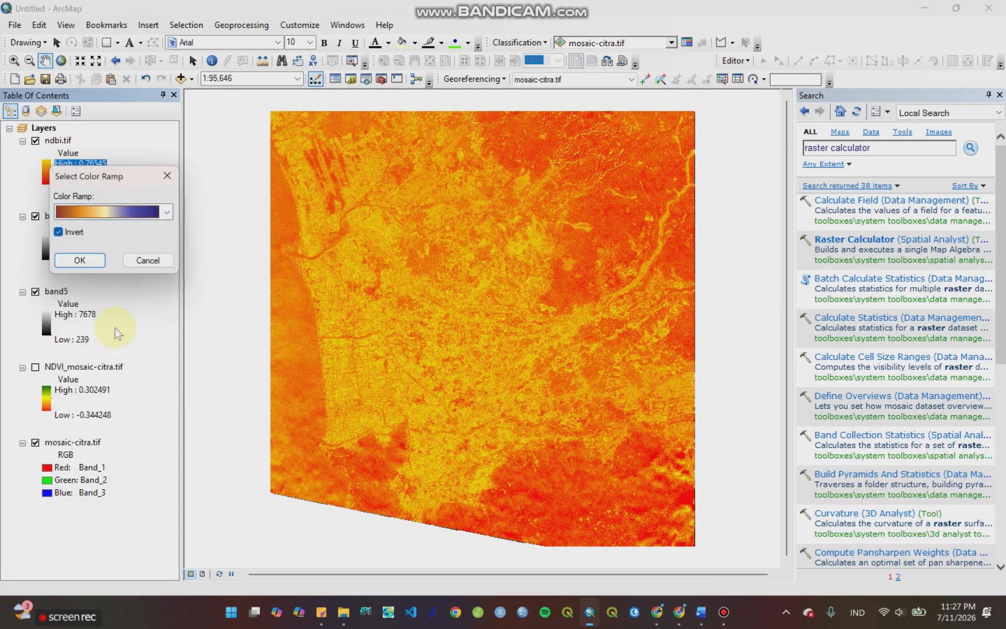
click(87, 259)
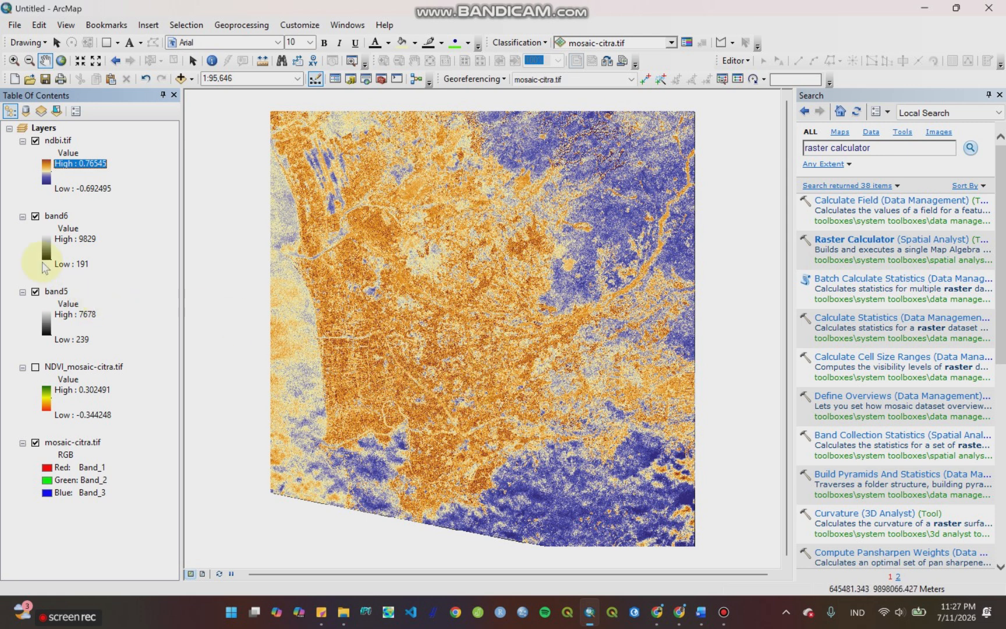
Step: Collapse the legends of the band6 and band5 layers and hide both layers
click(22, 216)
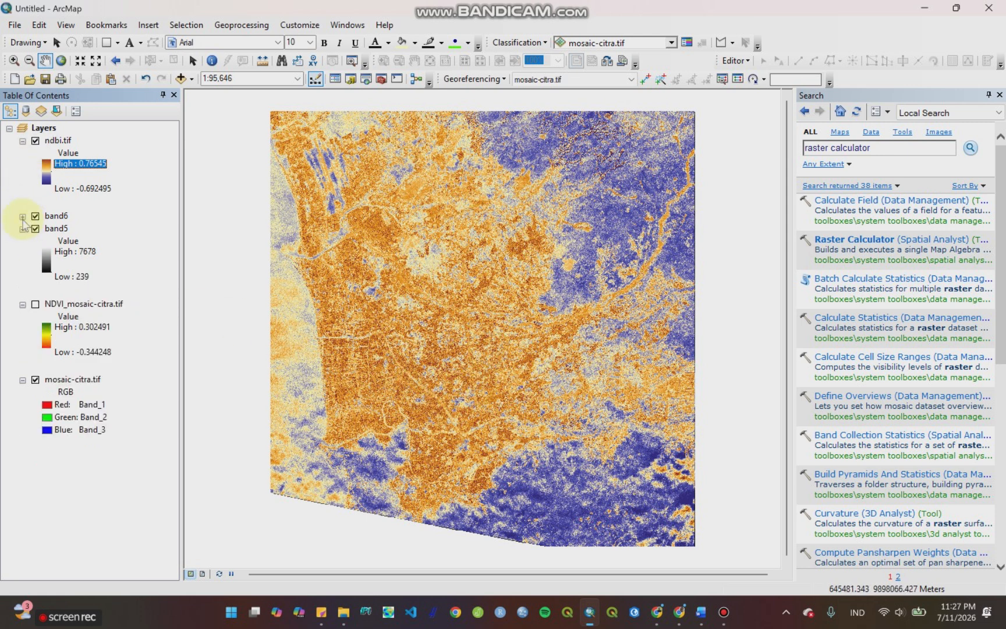
click(22, 229)
click(35, 228)
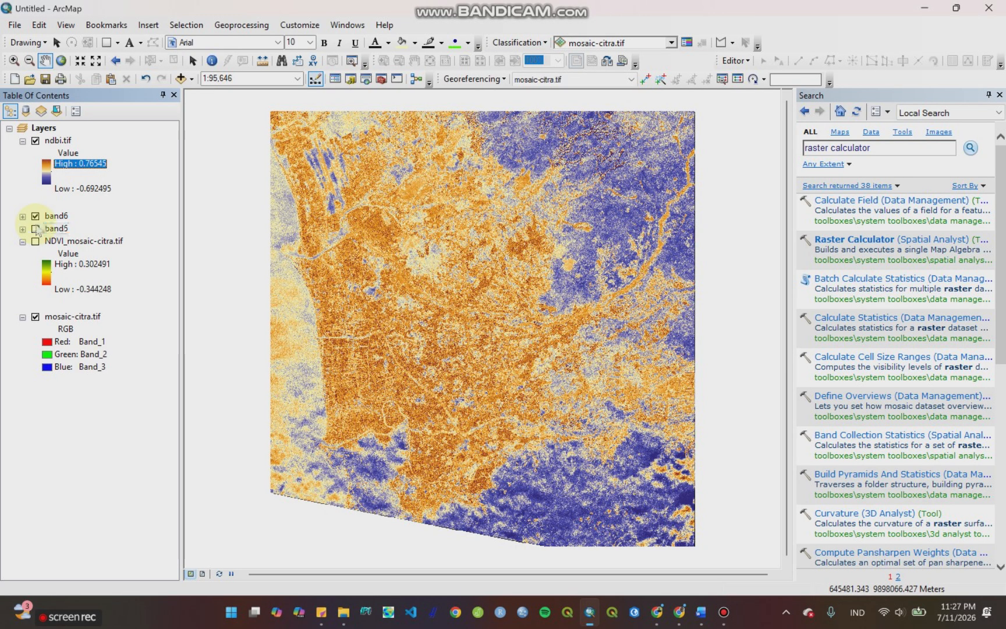
click(35, 215)
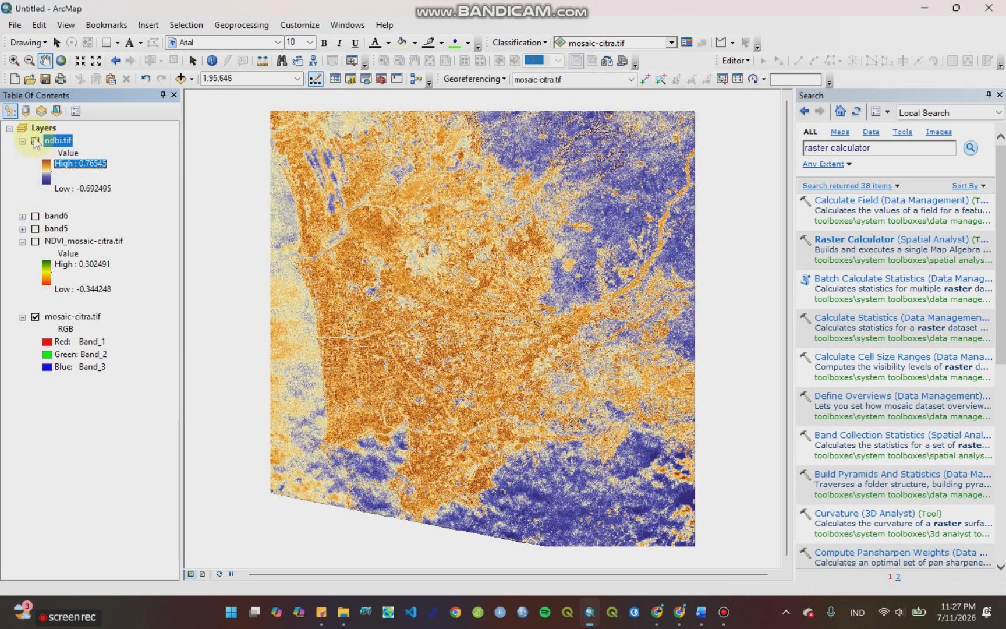
Step: Hide the ndbi.tif layer and turn on the NDVI_mosaic-citra.tif layer
click(35, 141)
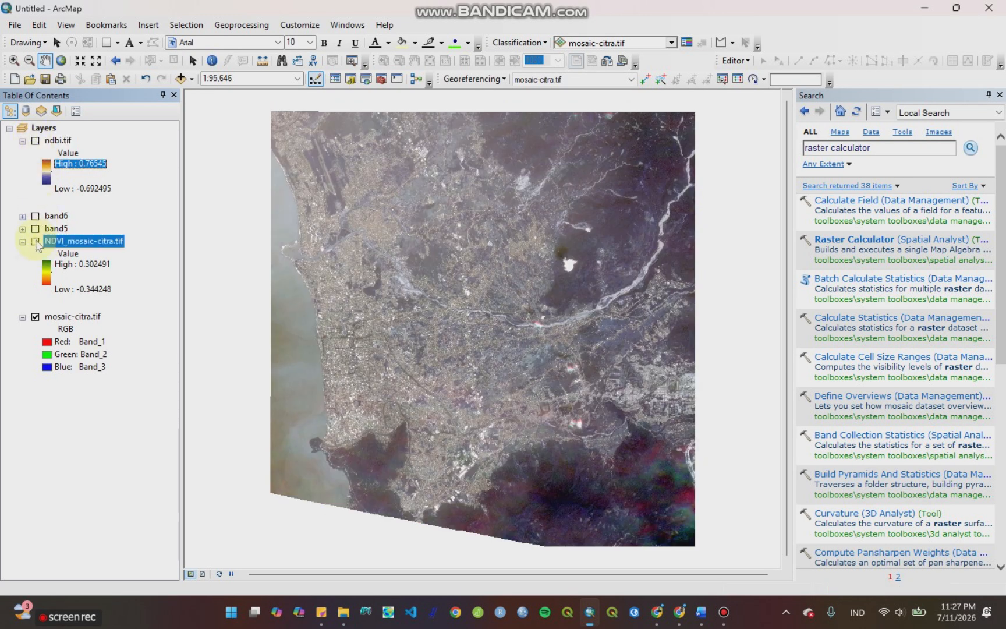
click(35, 241)
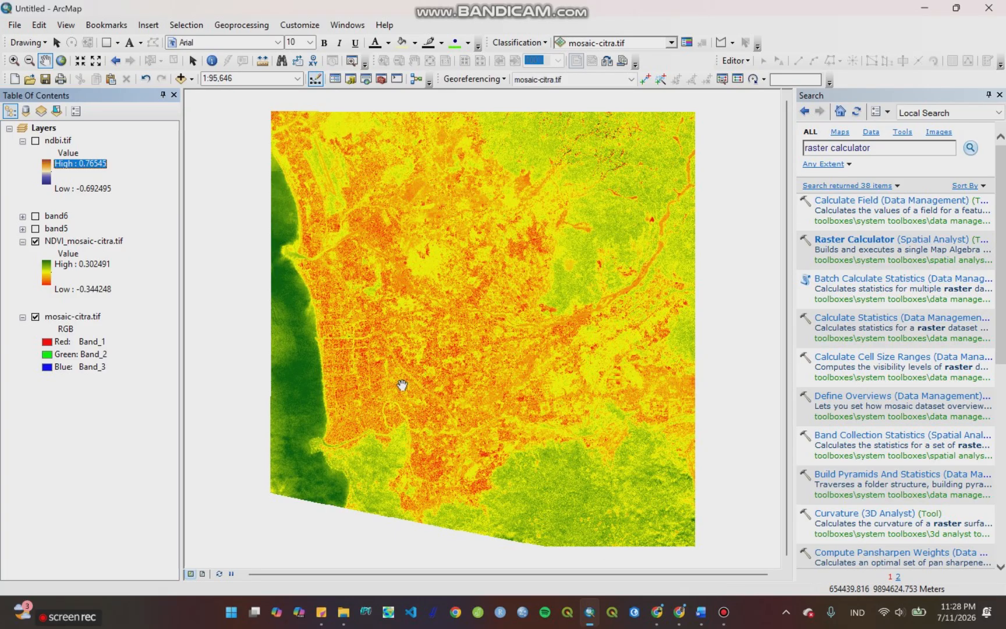
click(281, 315)
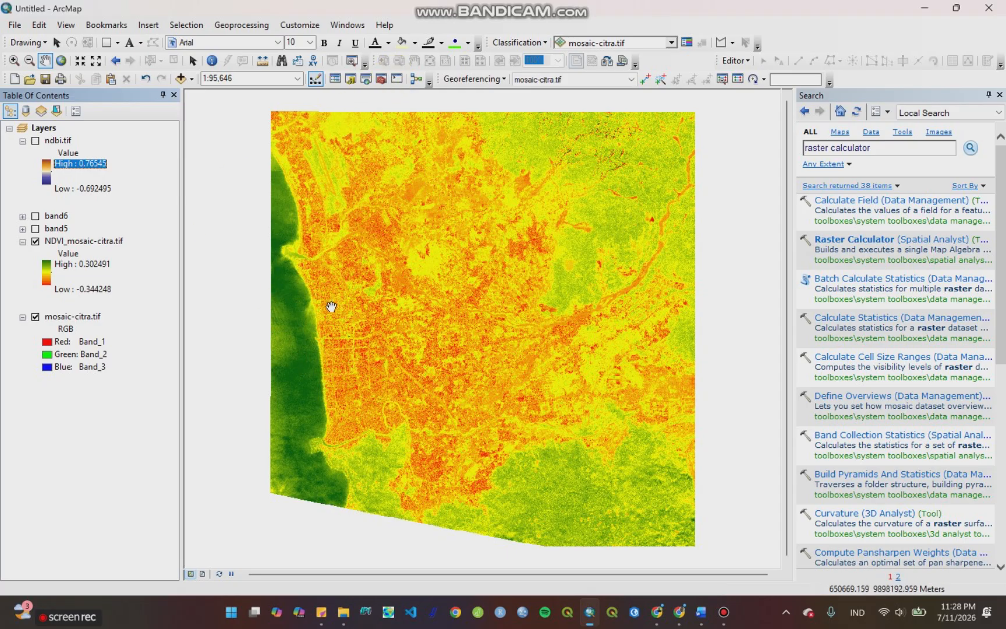
Step: Turn the ndbi.tif layer back on over the NDVI layer
click(284, 282)
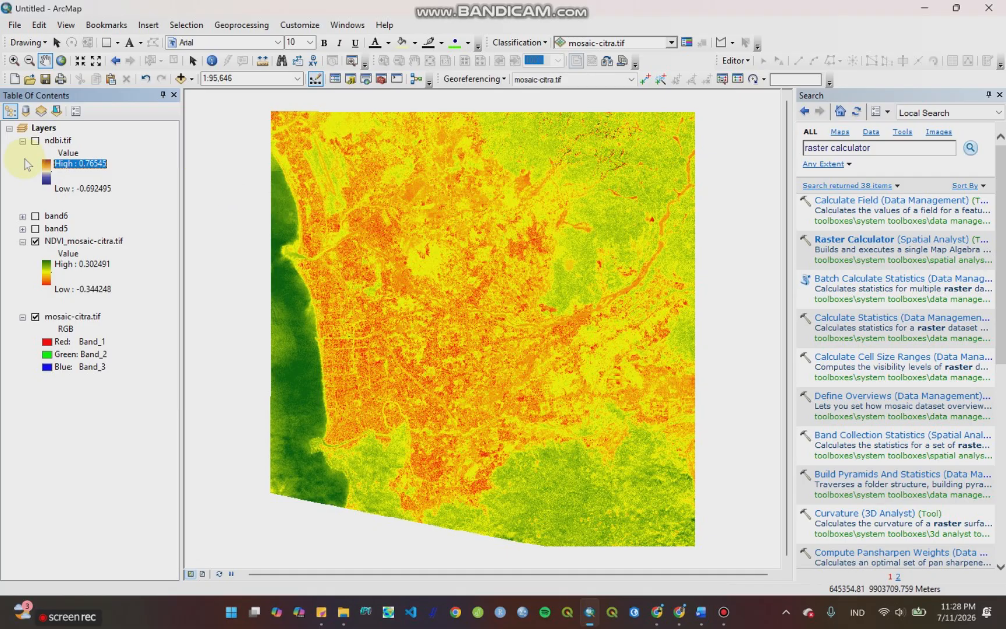
click(36, 142)
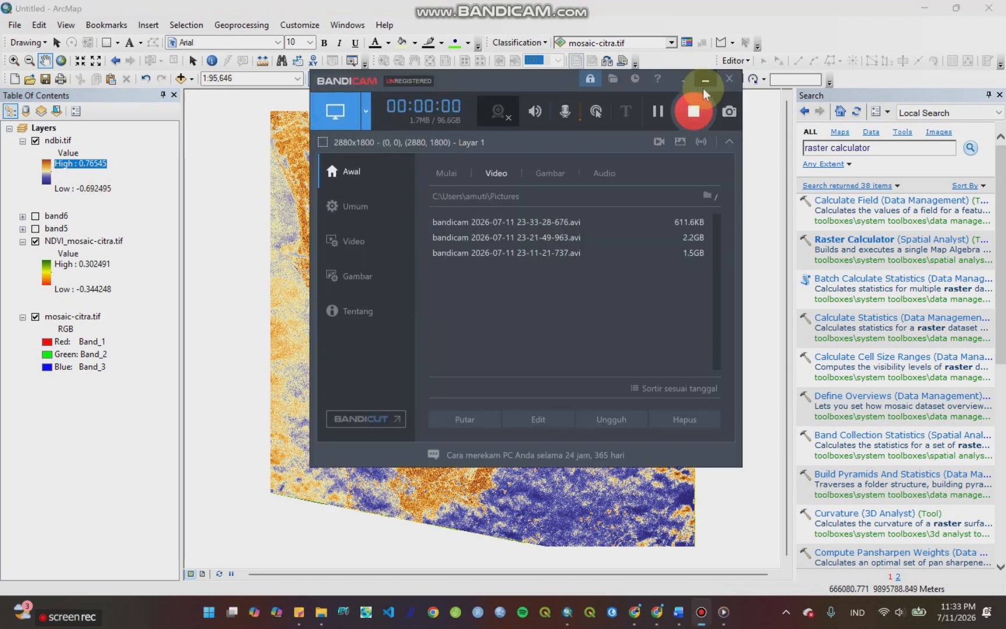
click(704, 86)
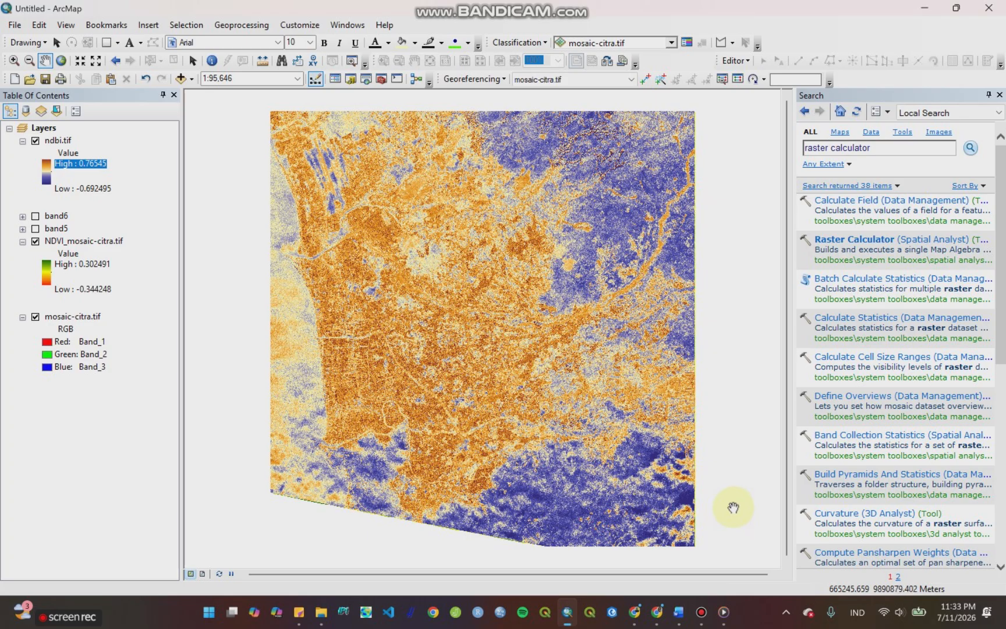
Step: Search for "raster to polygon" and open the Raster to Polygon conversion tool
click(884, 148)
drag(807, 149, 888, 157)
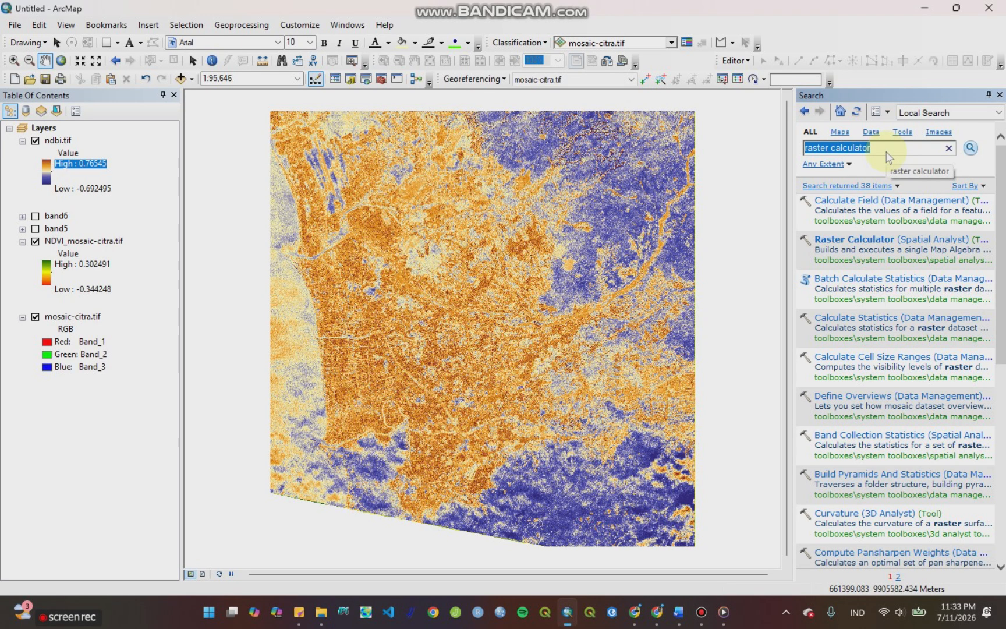
text(ras)
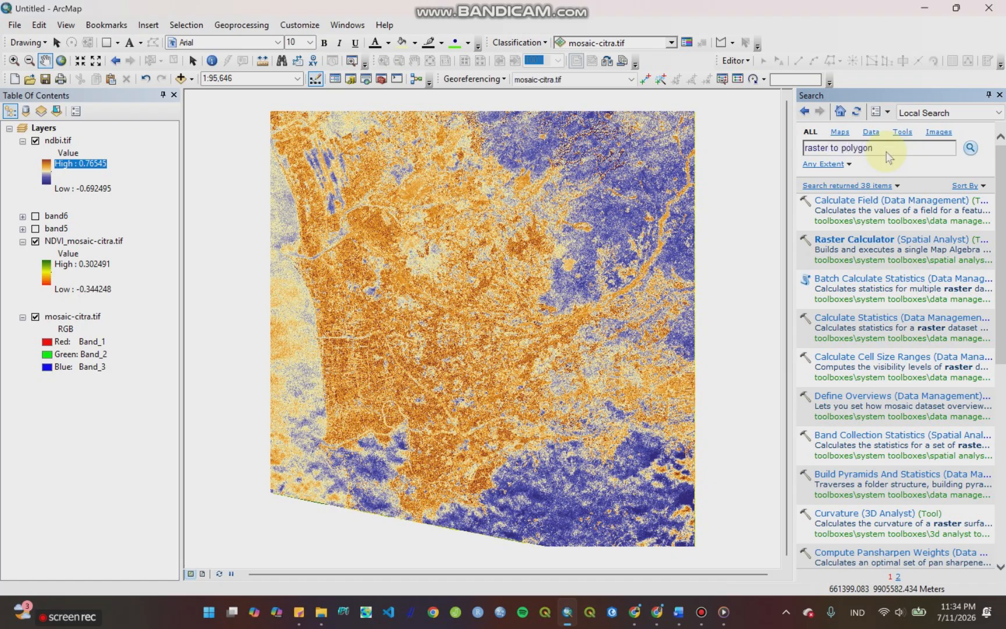
key(Return)
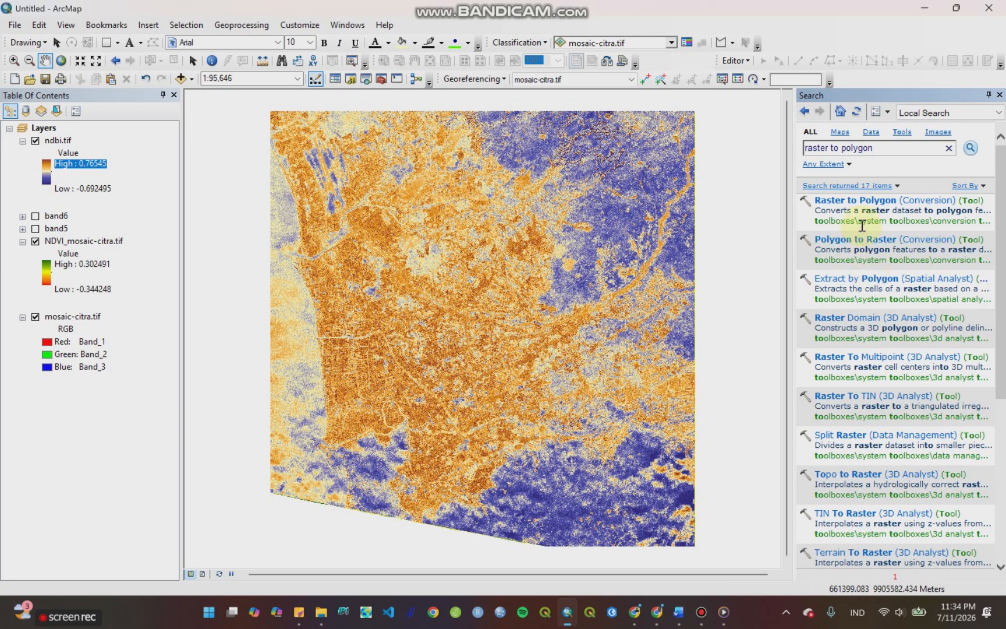
click(860, 201)
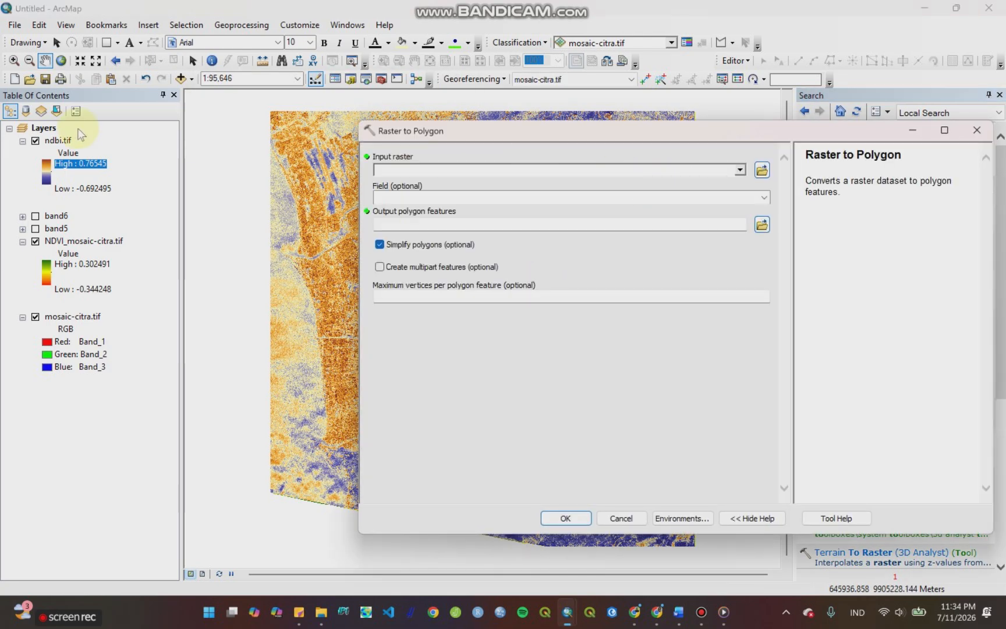
Step: Try to use the ndbi.tif layer as the Raster to Polygon input raster, and close the tool
click(738, 170)
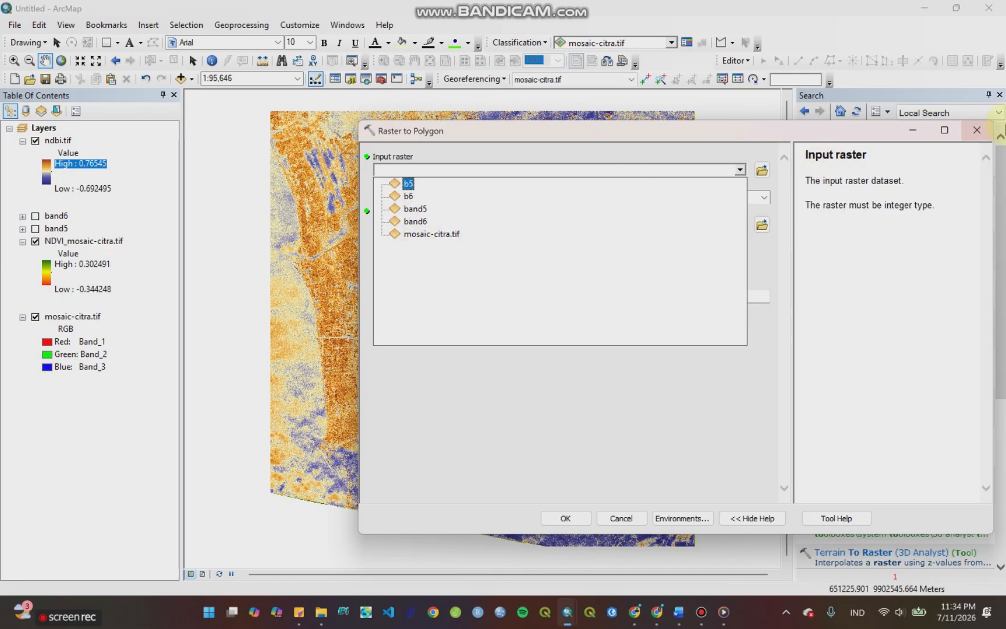
click(967, 131)
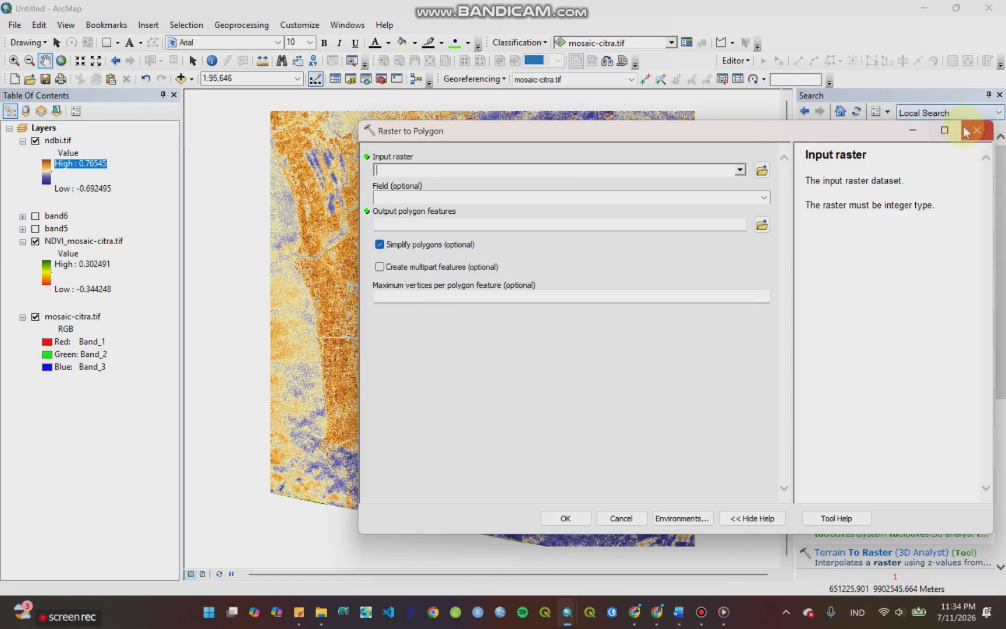
drag(58, 140, 401, 168)
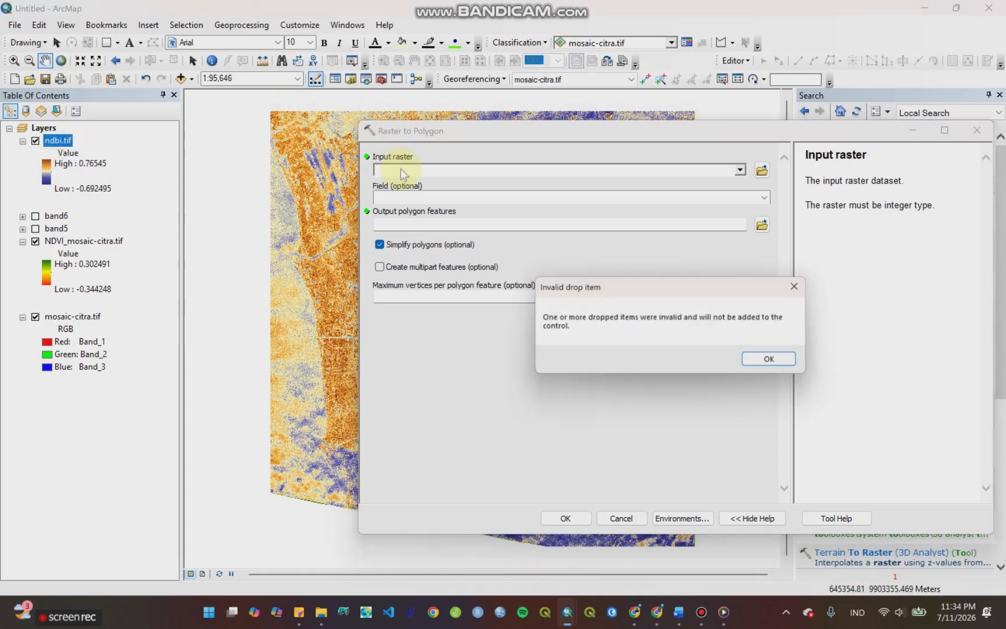
click(779, 362)
click(977, 130)
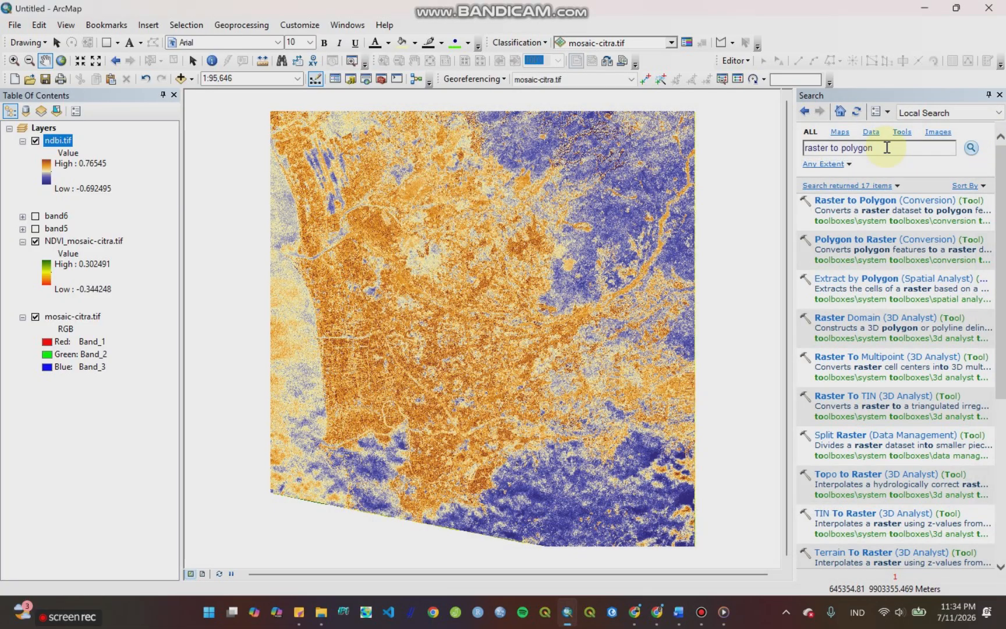
Step: Search for "reclassify" and open the Spatial Analyst Reclassify tool with NDVI_mosaic-citra.tif as the input raster
click(887, 148)
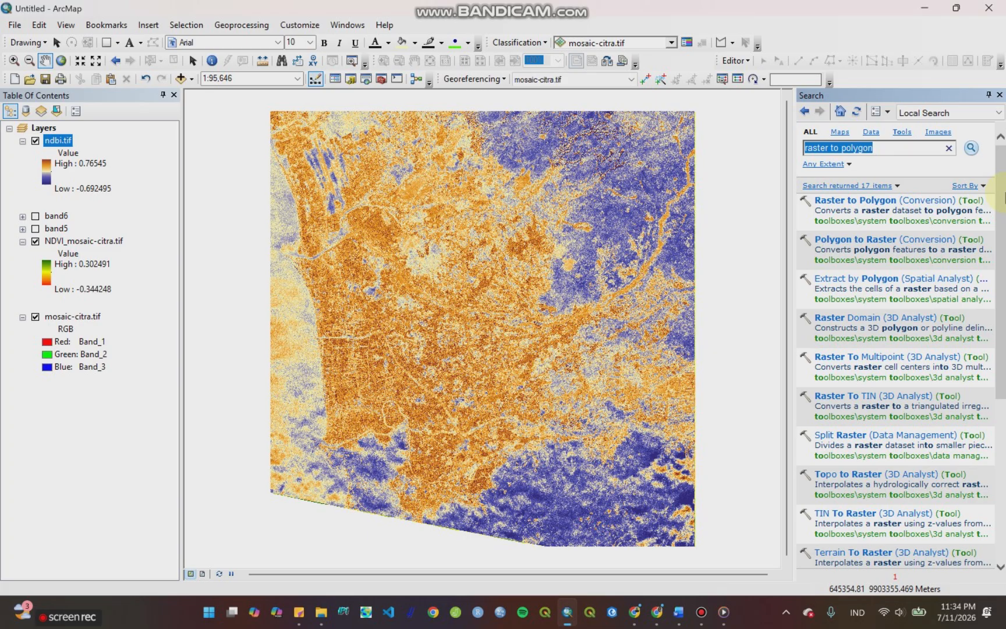
text(rec)
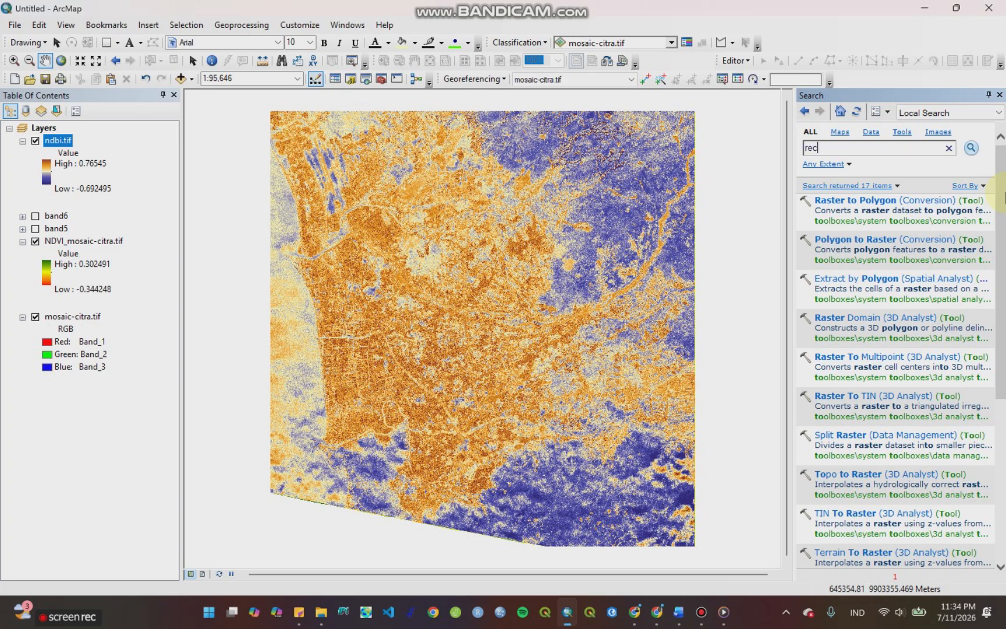
text(lassify)
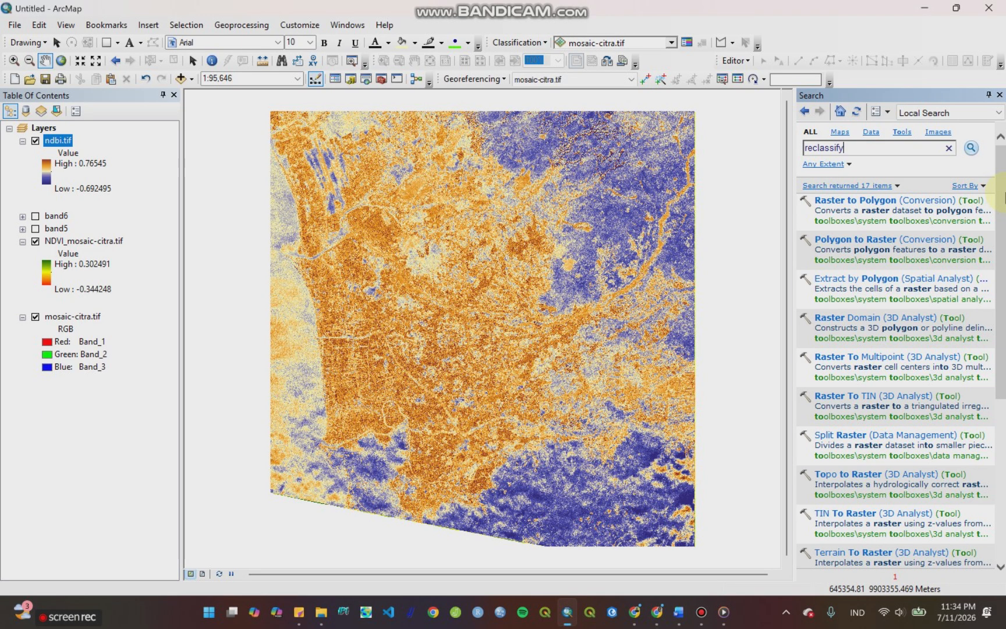
key(Return)
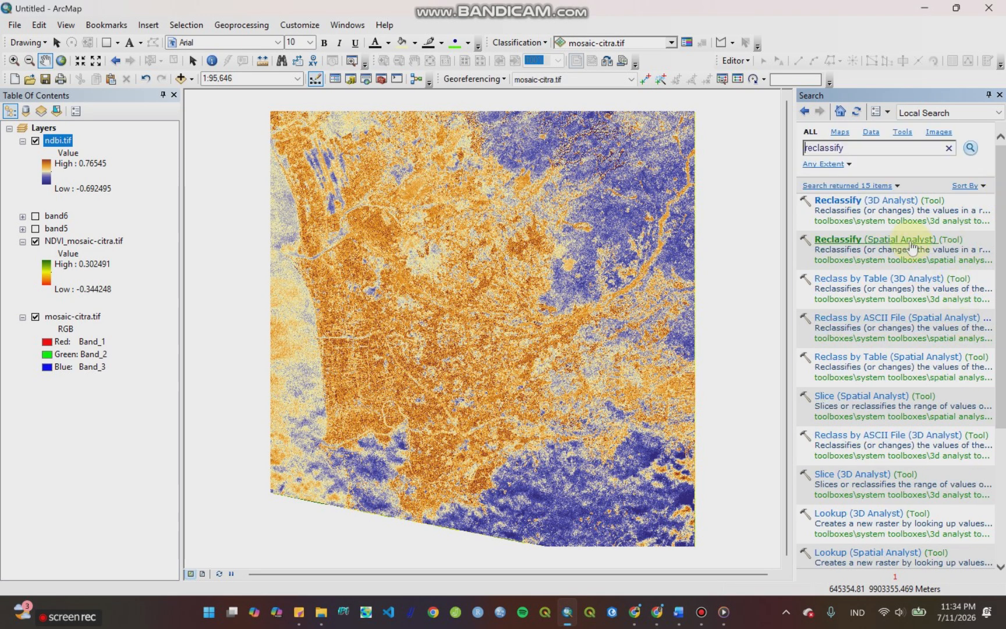
click(868, 244)
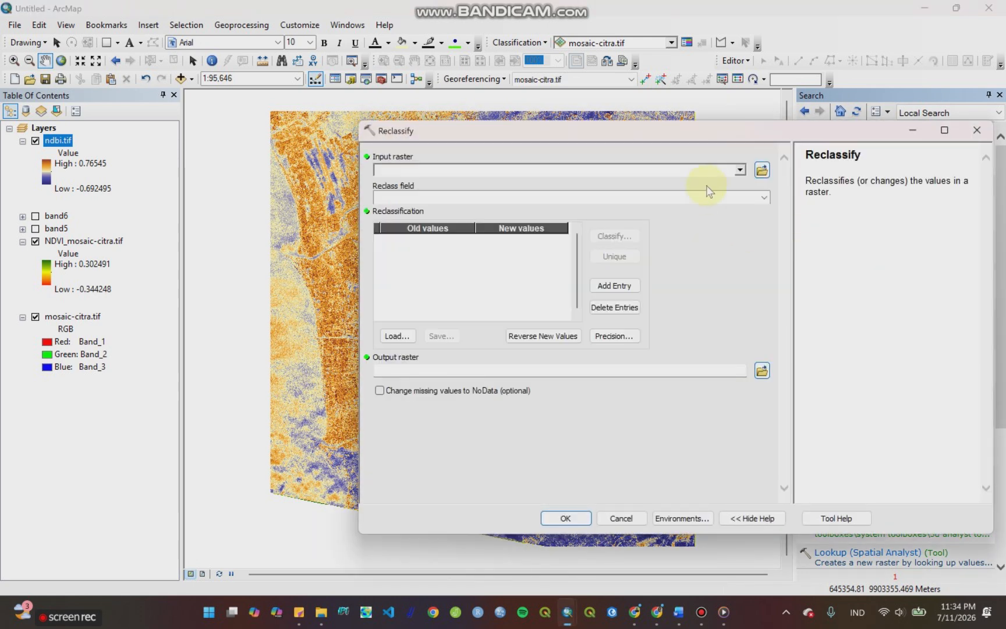
click(739, 170)
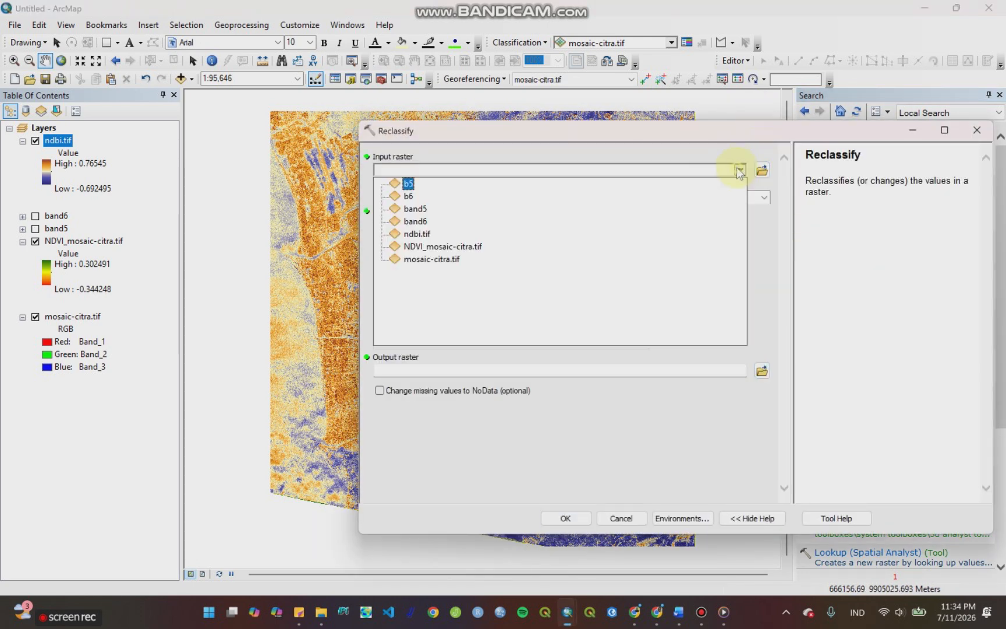
click(420, 251)
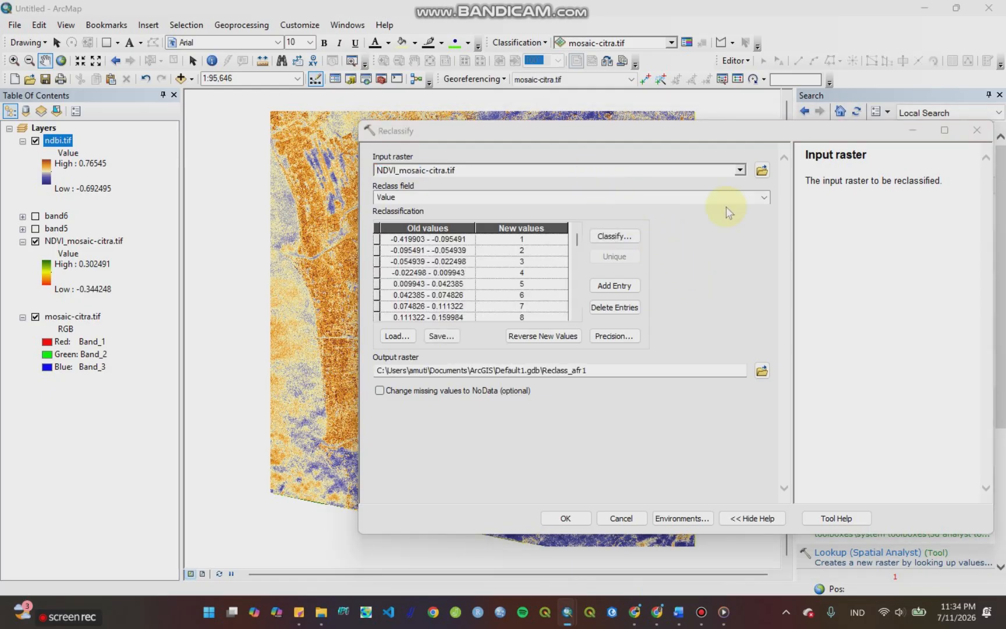
Step: Classify the NDVI values into 5 classes using the Natural Breaks (Jenks) method
click(609, 238)
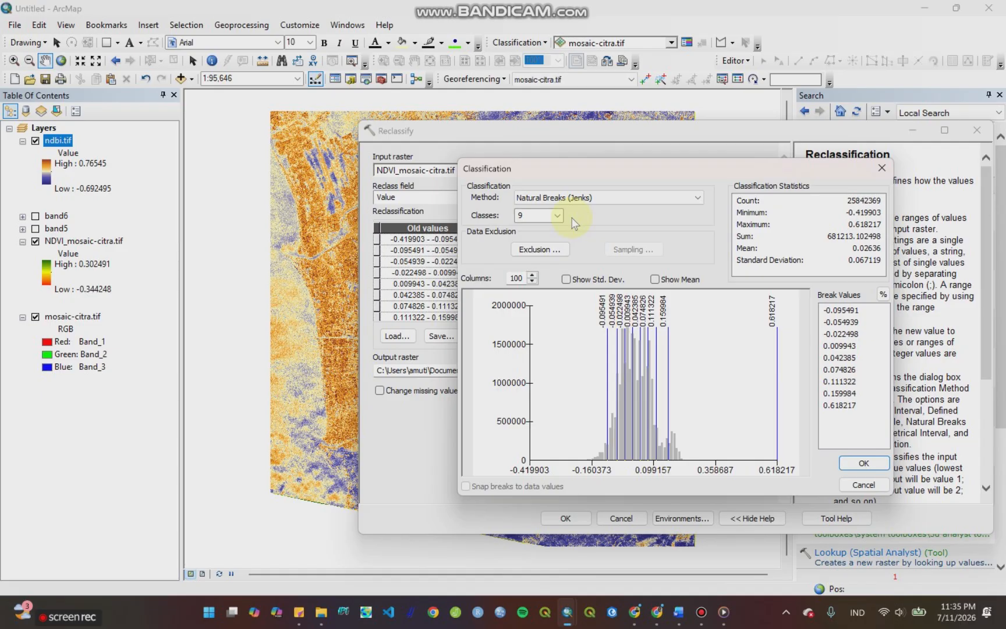
click(557, 220)
click(558, 220)
click(546, 233)
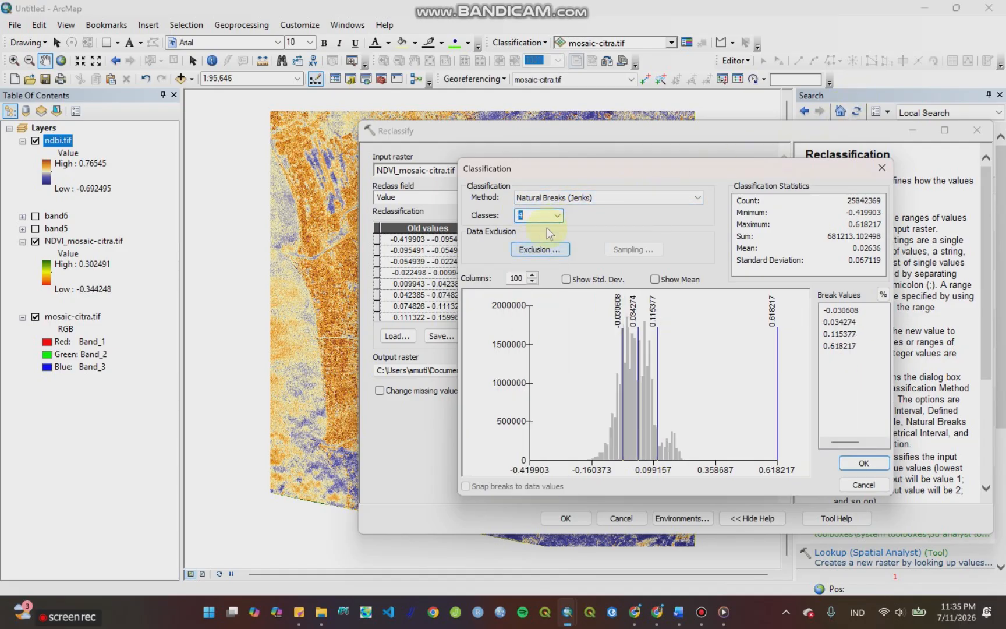
click(557, 216)
click(538, 242)
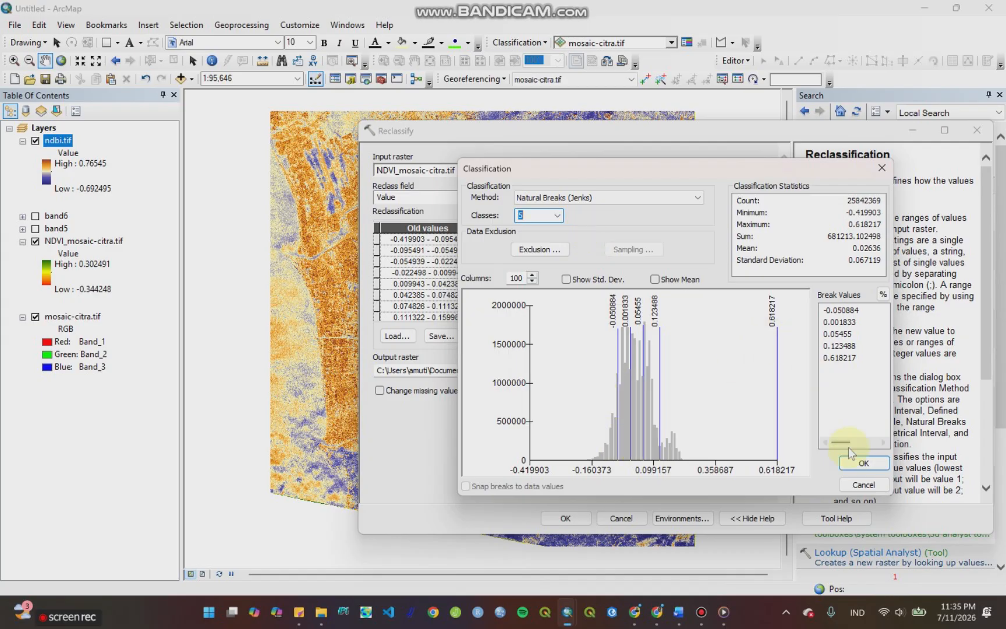
click(863, 463)
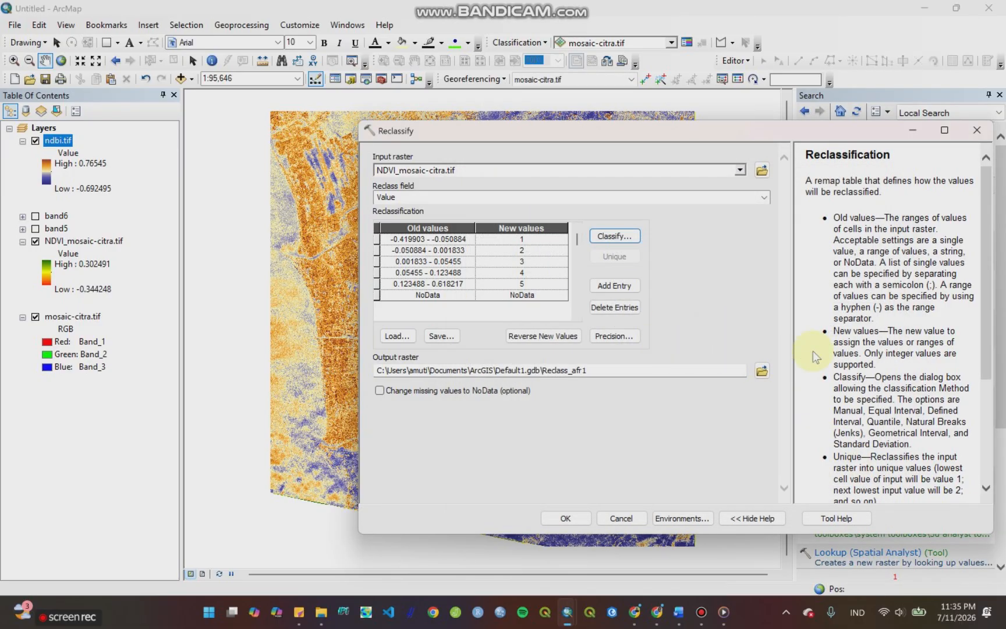
Step: Set the output raster to reclass-ndvi in the PSScene folder and run the reclassification
click(762, 371)
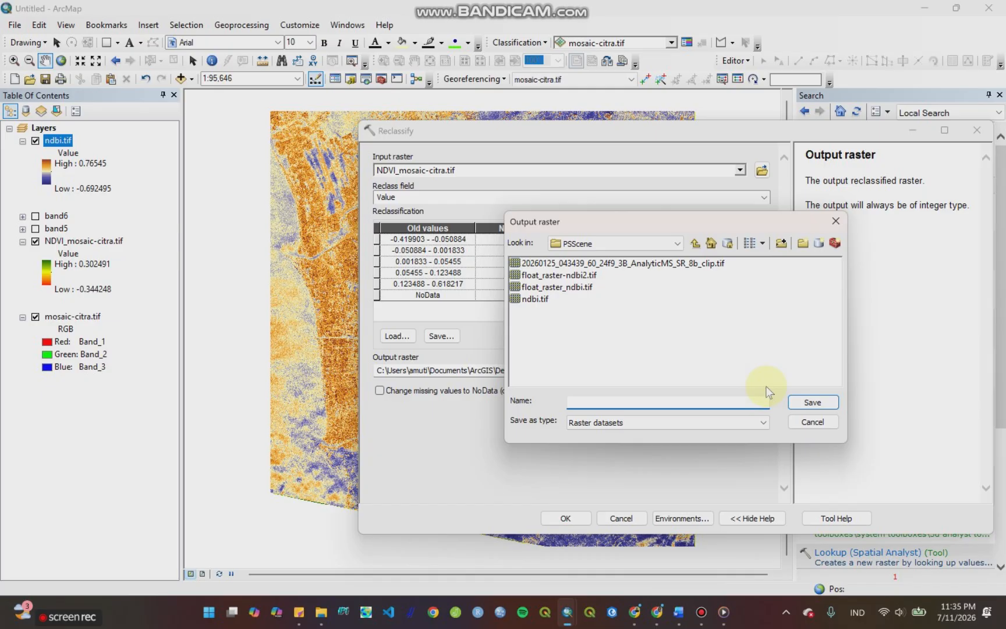
text(reclass-ndvi)
key(Return)
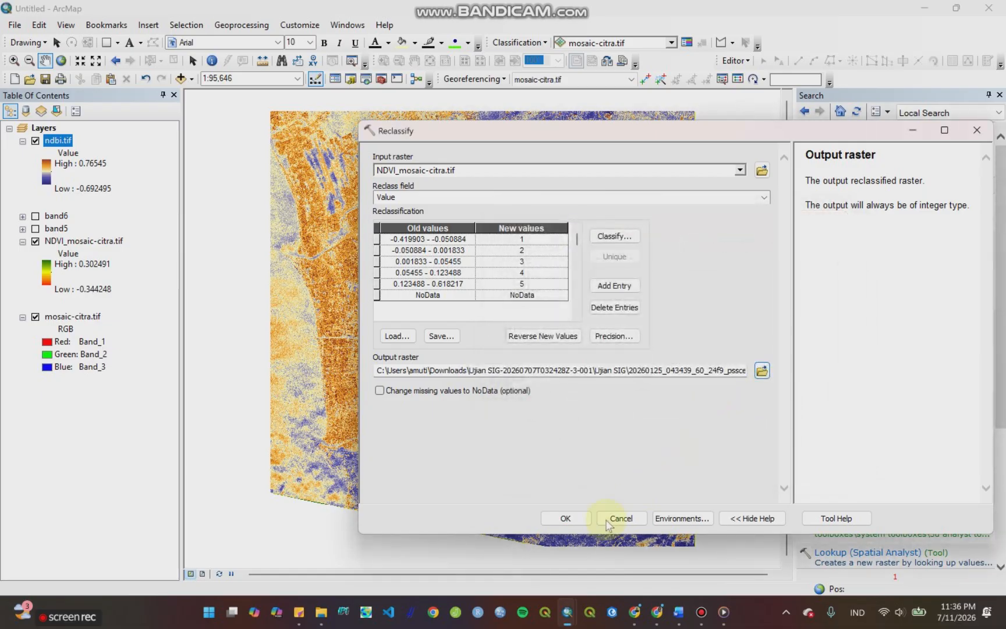
click(584, 520)
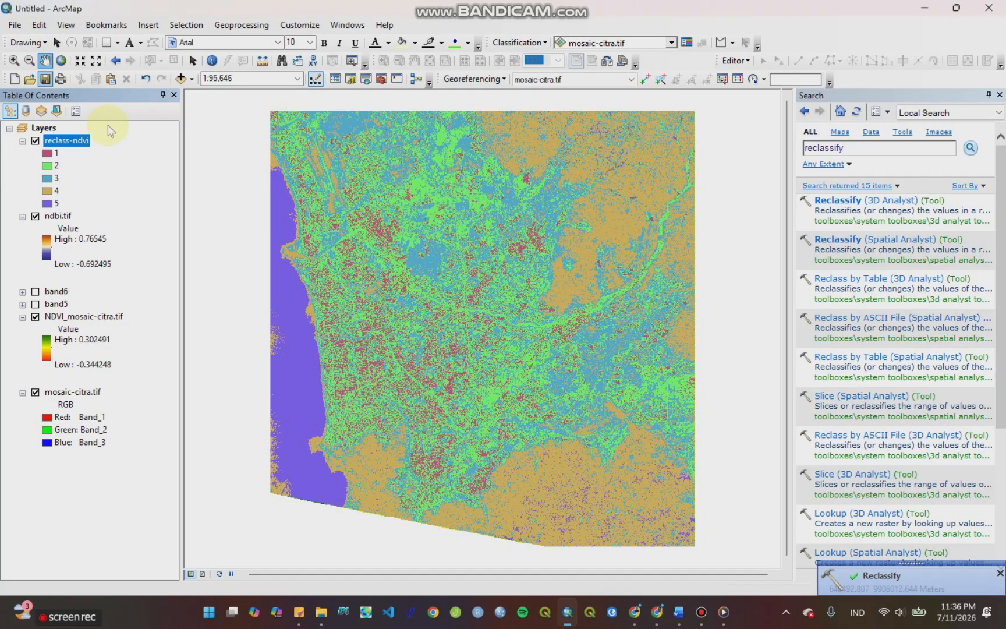
Step: Find the Raster to Polygon conversion tool by searching for "raster to polygon" and open it for the reclassified raster
drag(873, 149, 799, 154)
text(raster)
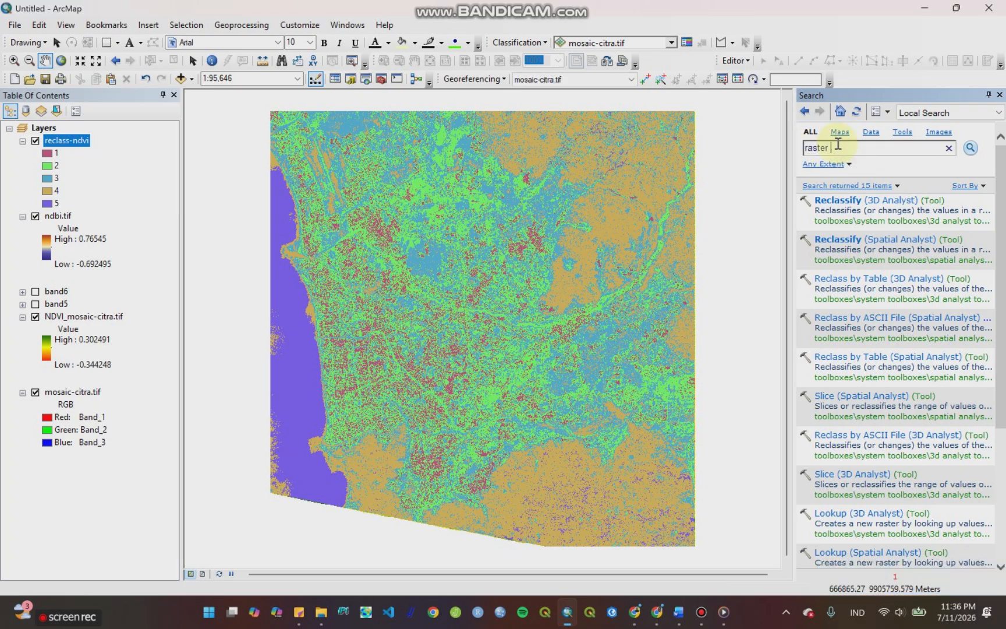
text( to polygon)
key(Return)
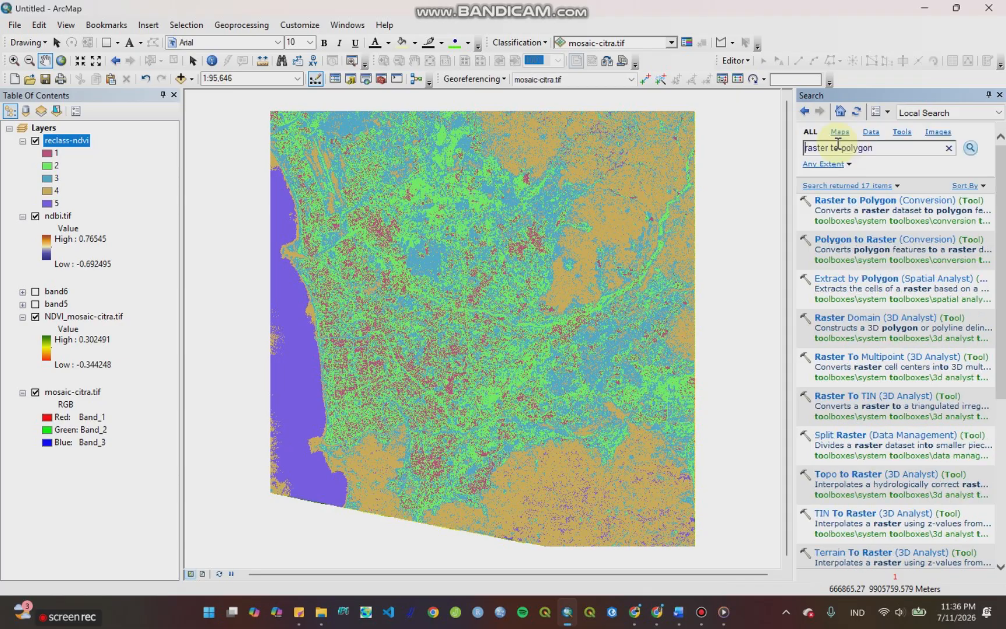
click(857, 203)
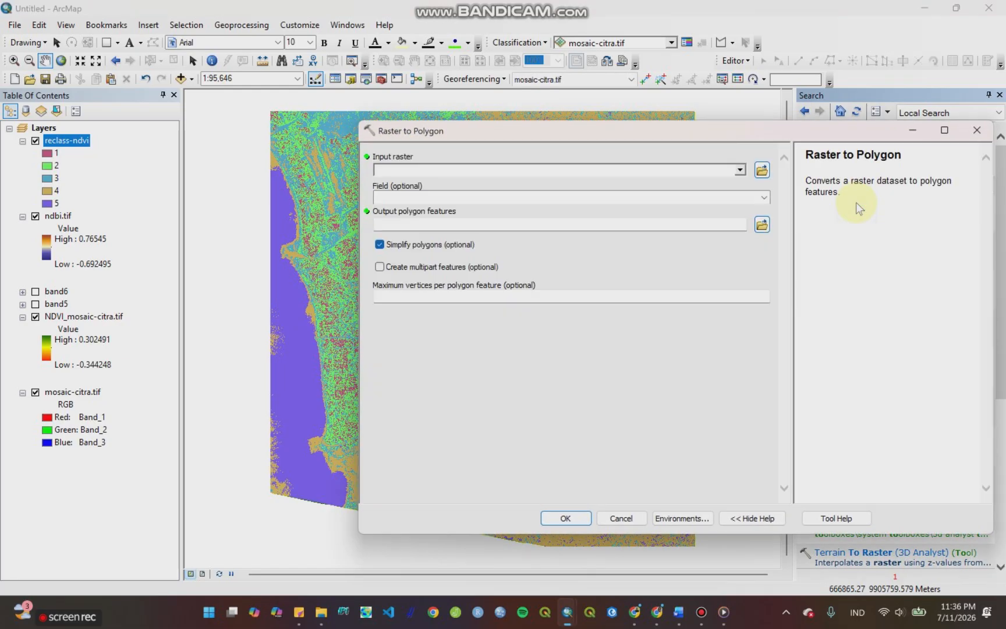
Step: Try to convert reclass-ndvi to polygons by its VALUE field, with the output named ndvi-poly in the PSScene folder
click(739, 171)
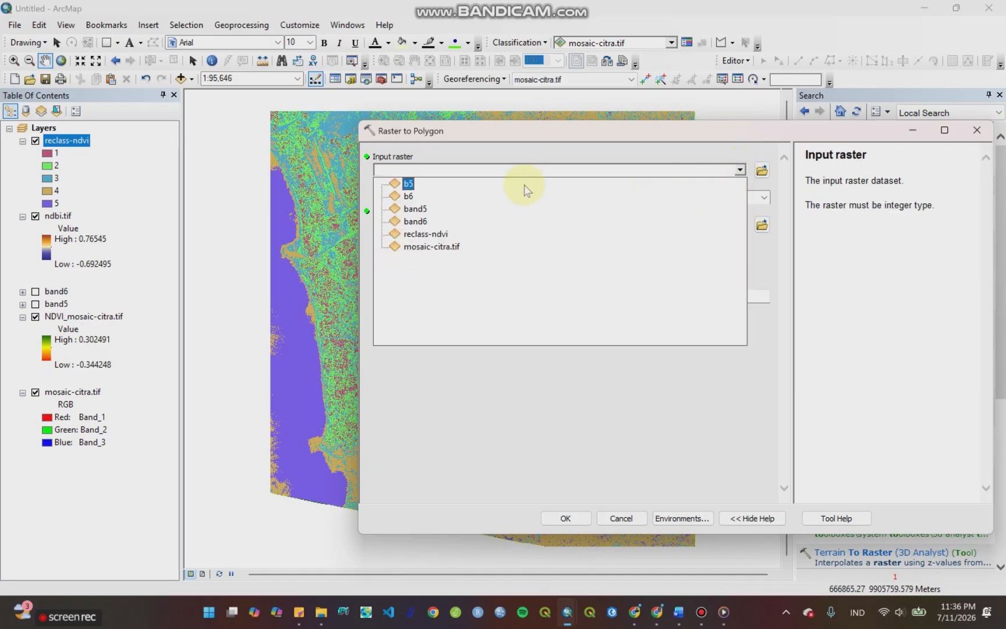
click(438, 235)
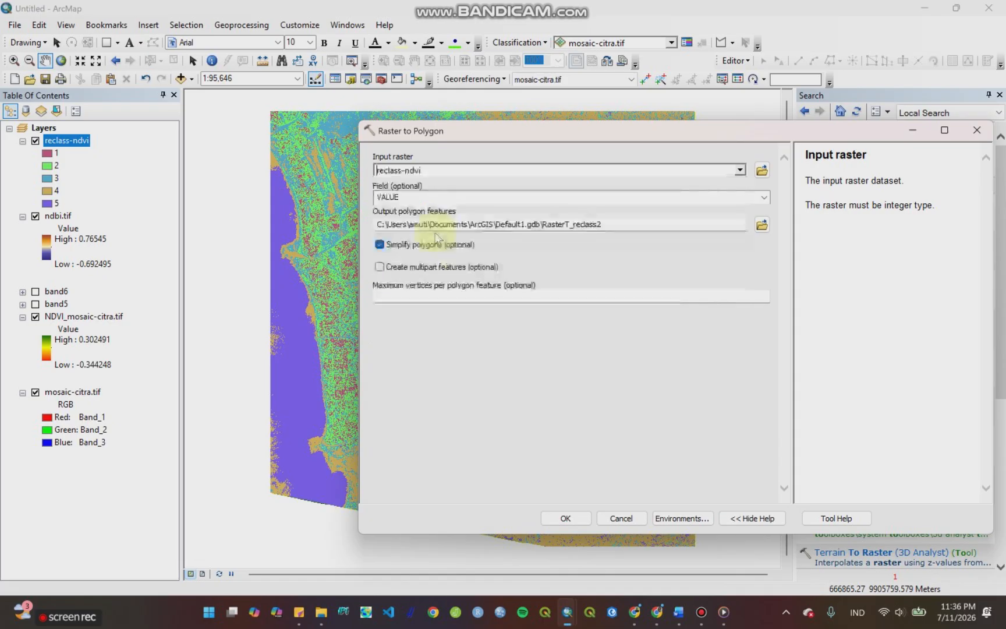
click(764, 227)
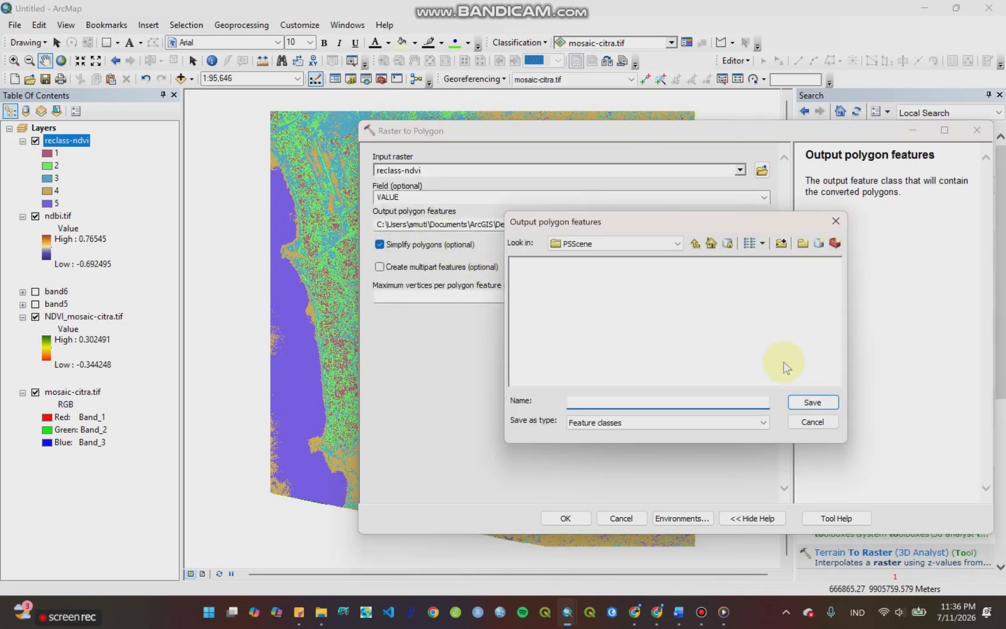
text(ndvi-poly)
key(Return)
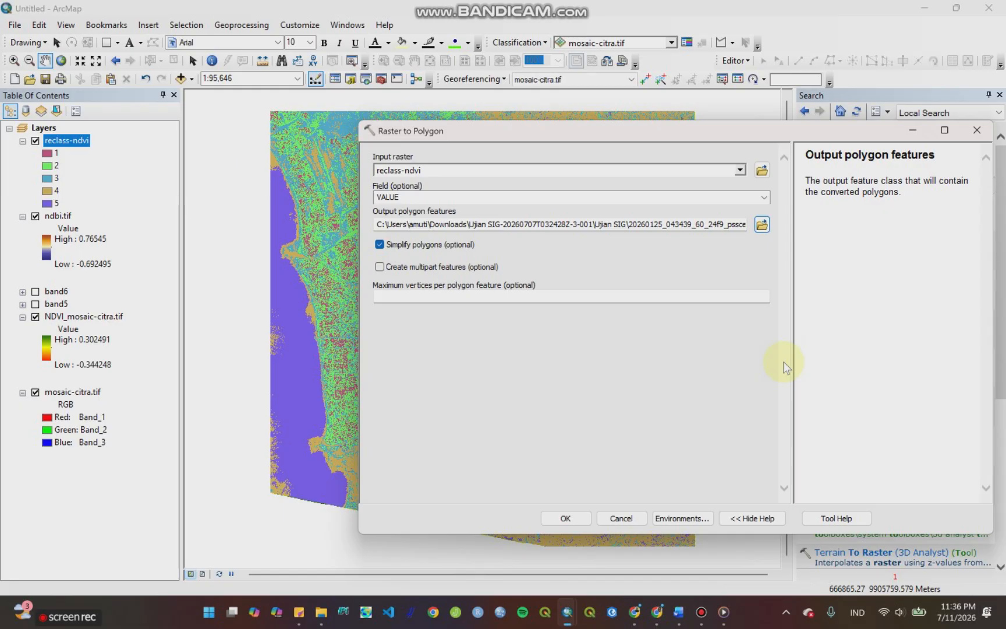
click(567, 518)
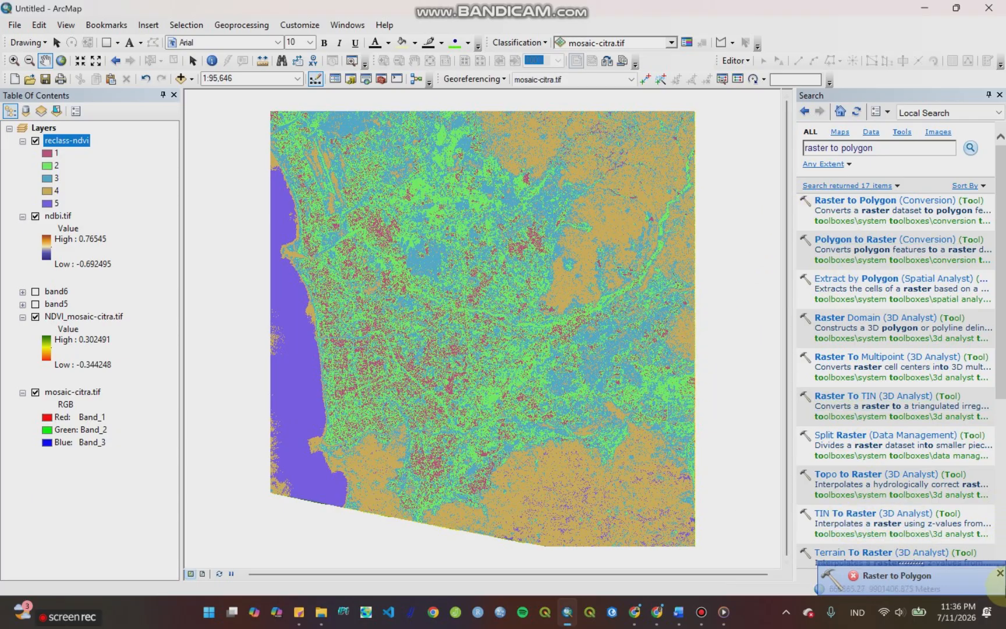
Step: Convert reclass-ndvi to simplified polygons by its VALUE field, keeping the default output RasterT_reclass3 in Default1.gdb
click(851, 200)
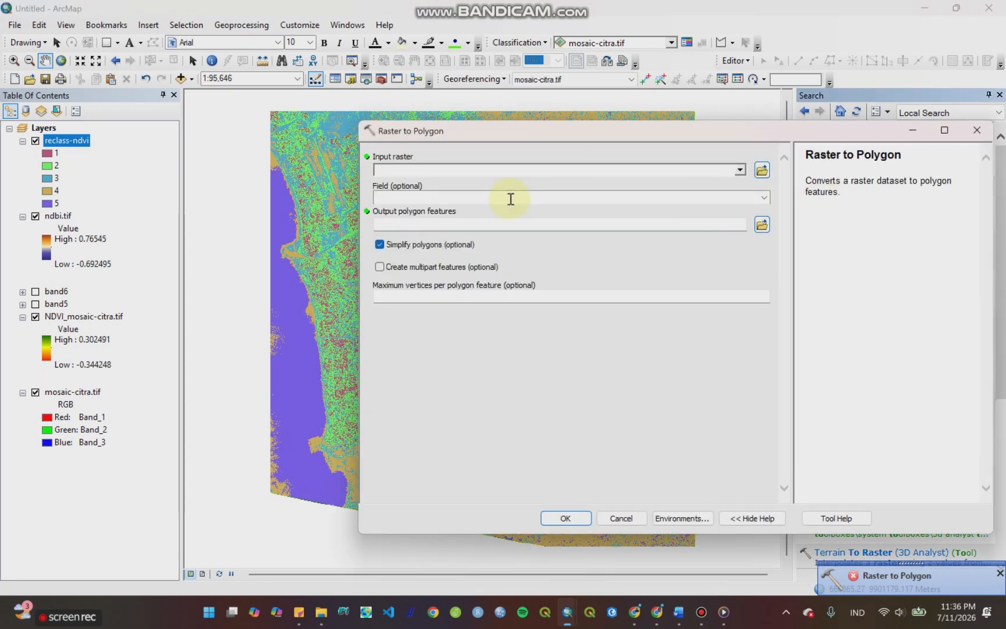
click(739, 169)
click(490, 233)
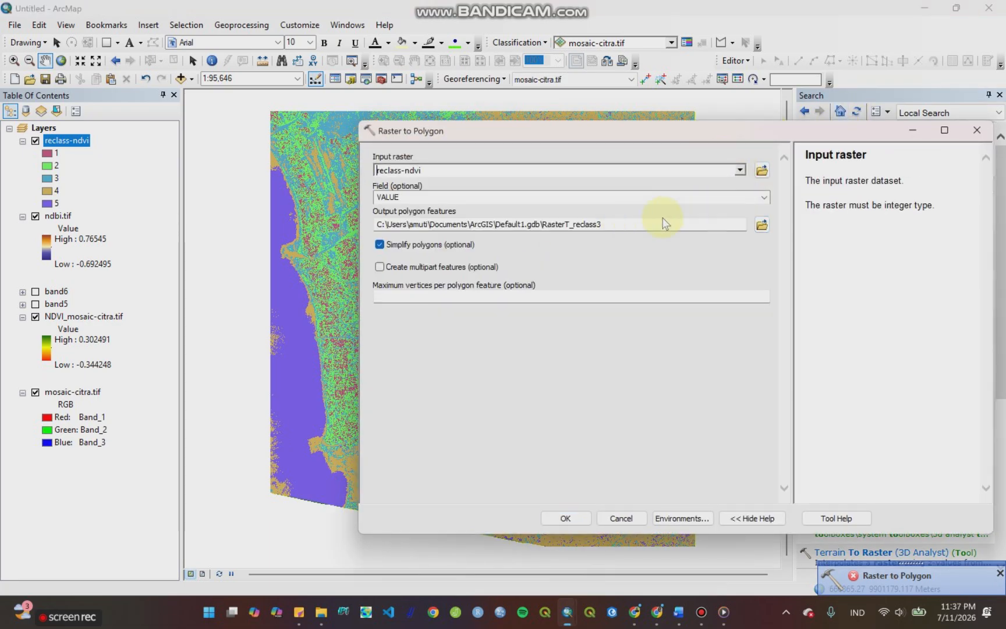
click(569, 515)
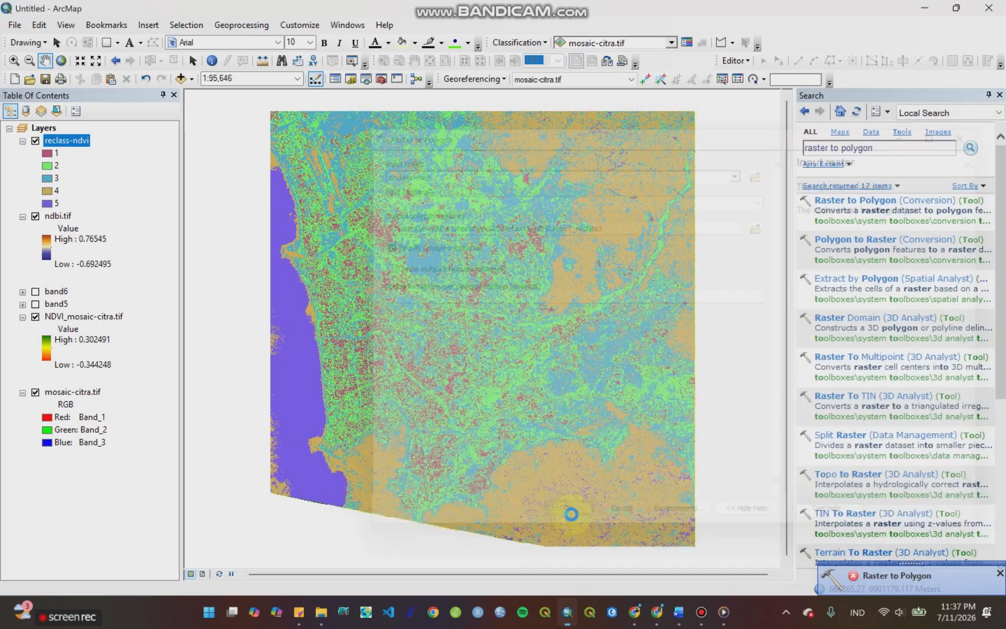
click(999, 573)
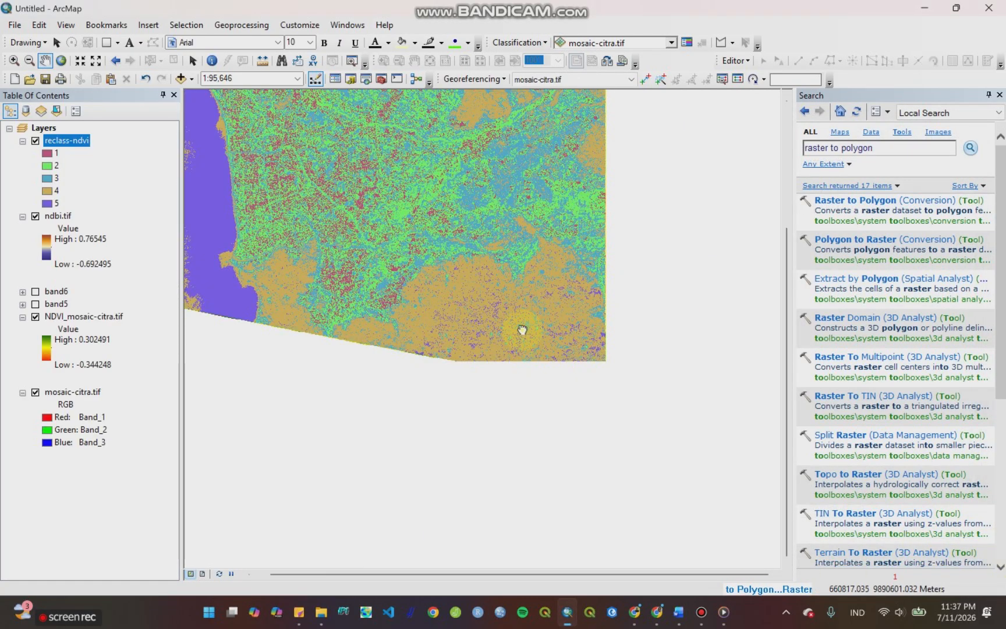
drag(521, 332, 606, 463)
drag(606, 452, 609, 461)
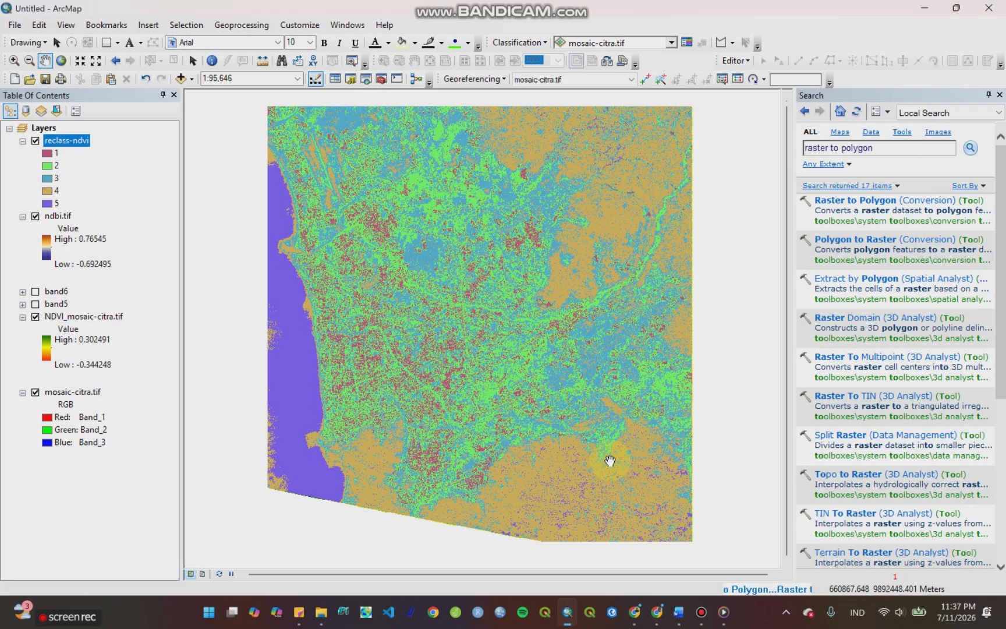
click(386, 321)
drag(387, 322, 383, 333)
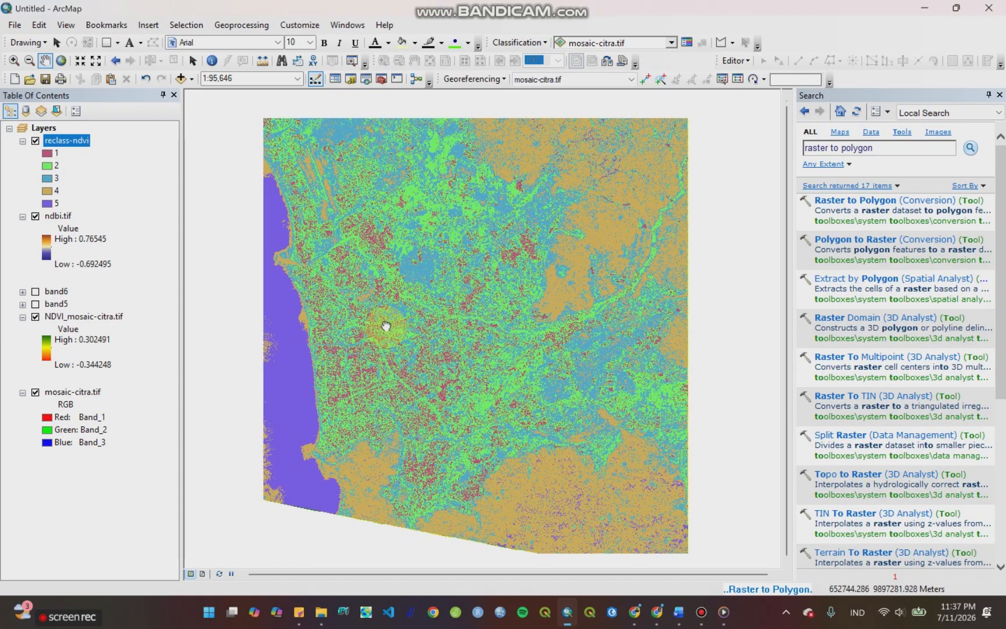
click(447, 338)
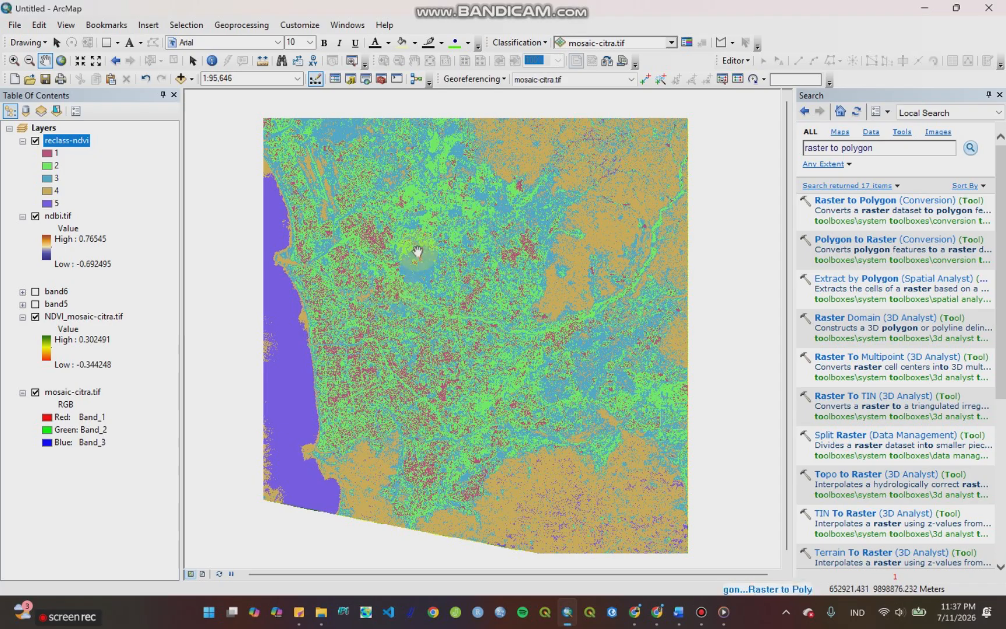
Step: Check the running Raster to Polygon job in the current session's geoprocessing results
click(237, 29)
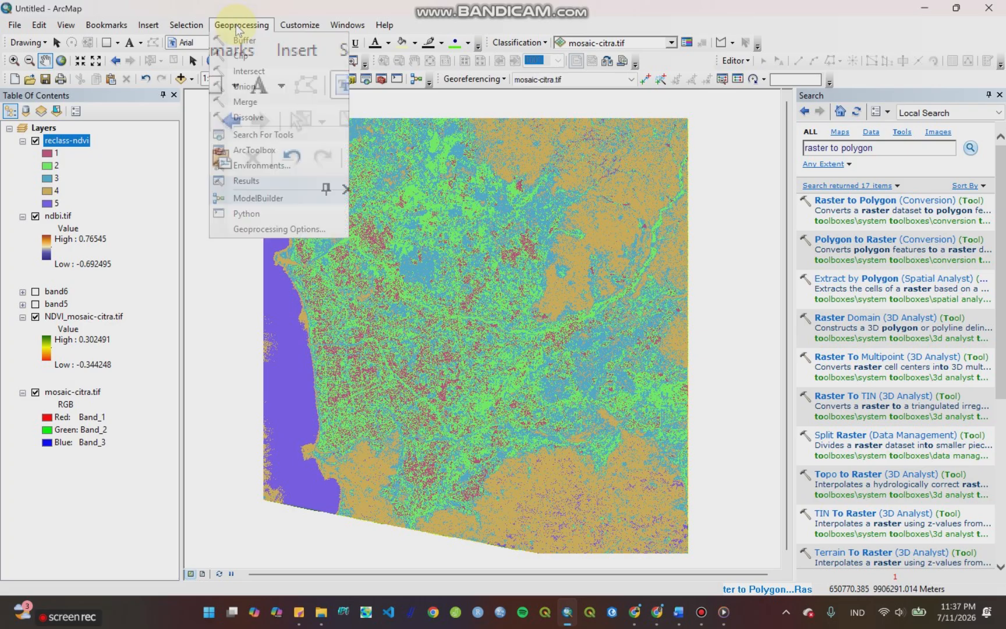
click(246, 180)
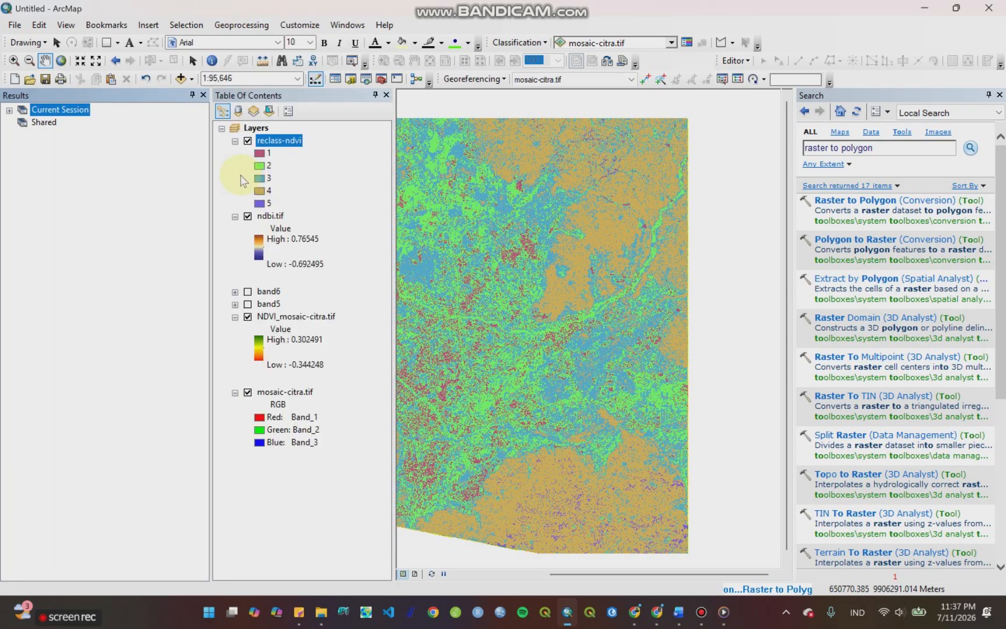
click(9, 110)
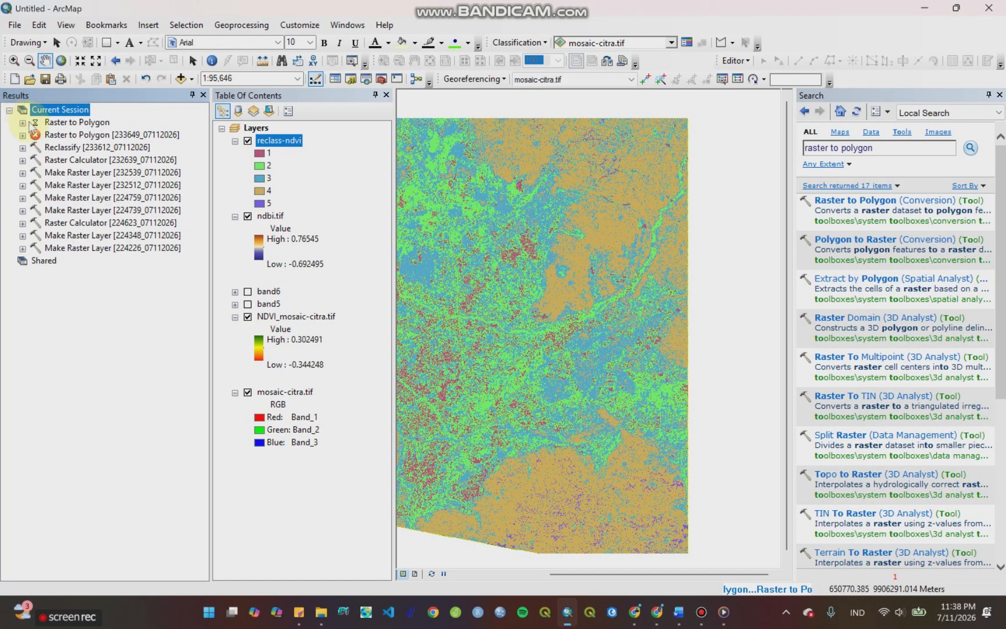
click(22, 123)
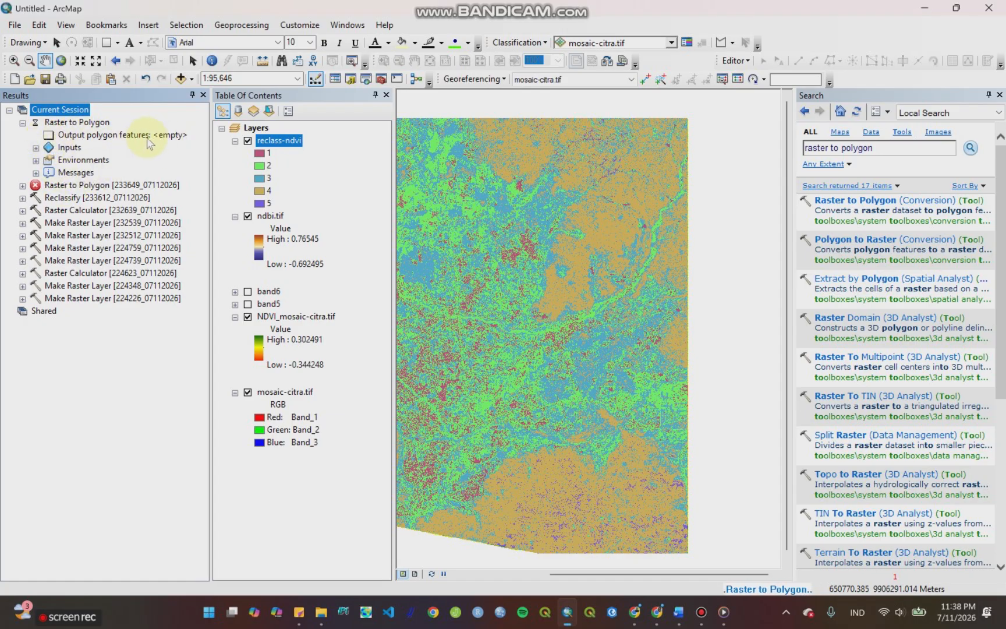
click(10, 110)
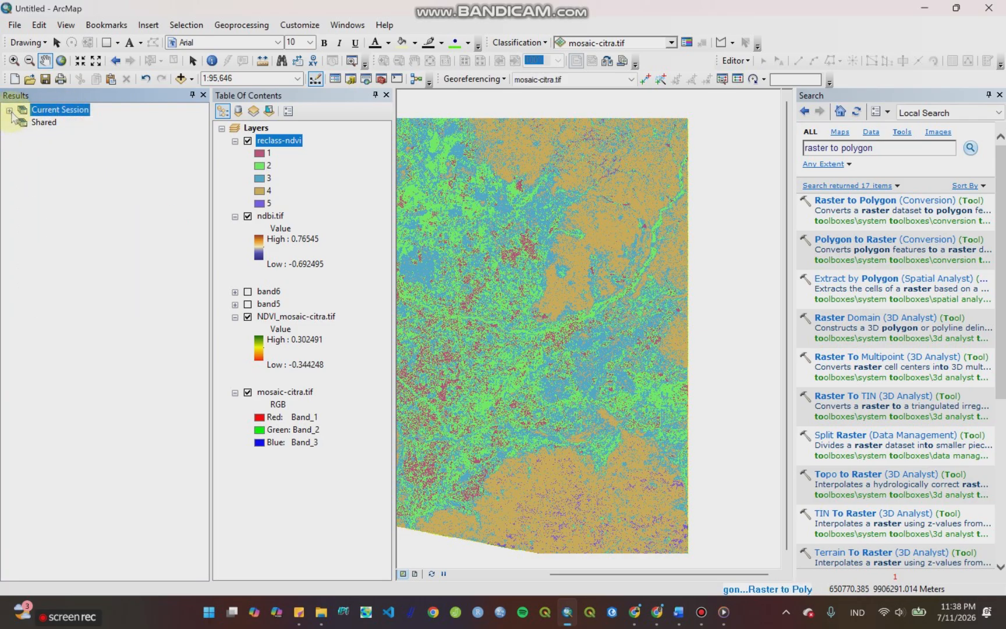
click(203, 95)
drag(602, 376, 601, 369)
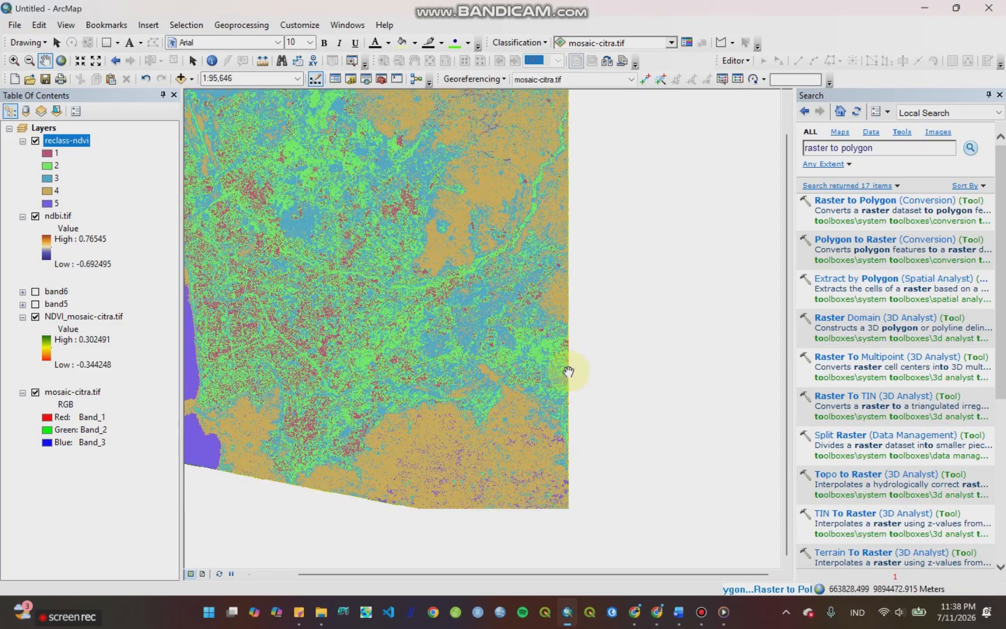
drag(539, 366, 658, 415)
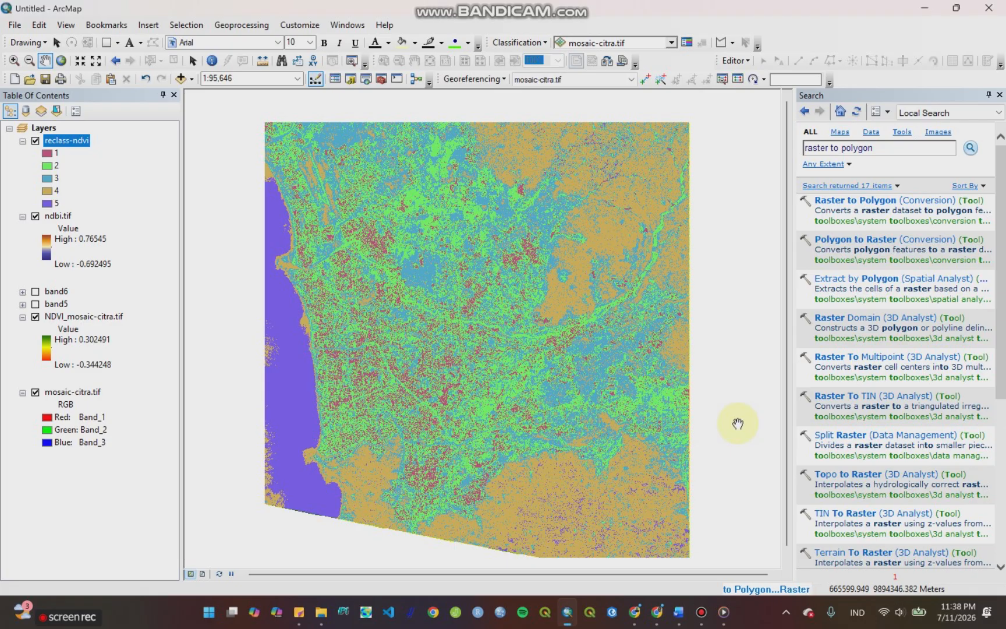
click(737, 423)
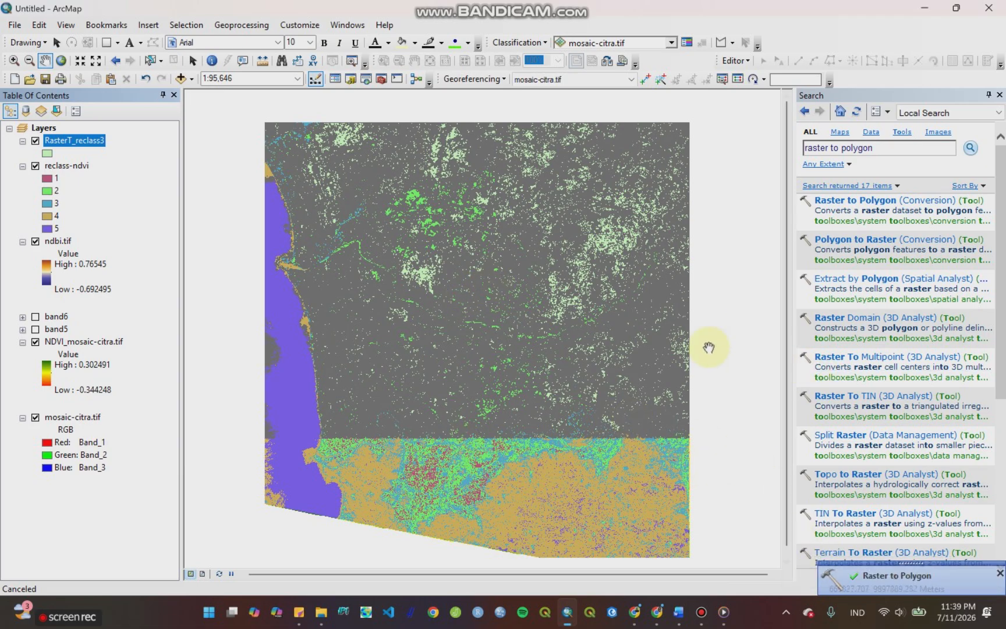
Step: Hide the NDVI_mosaic-citra.tif, mosaic-citra.tif, ndbi.tif and reclass-ndvi layers, leaving only the polygon layer displayed
click(39, 342)
click(35, 341)
click(35, 418)
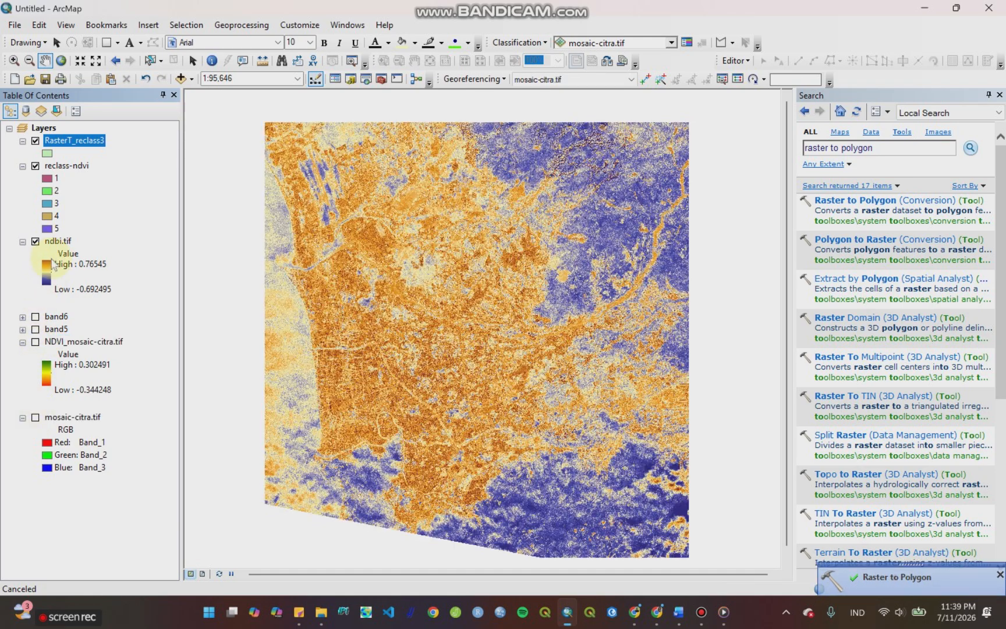
click(35, 240)
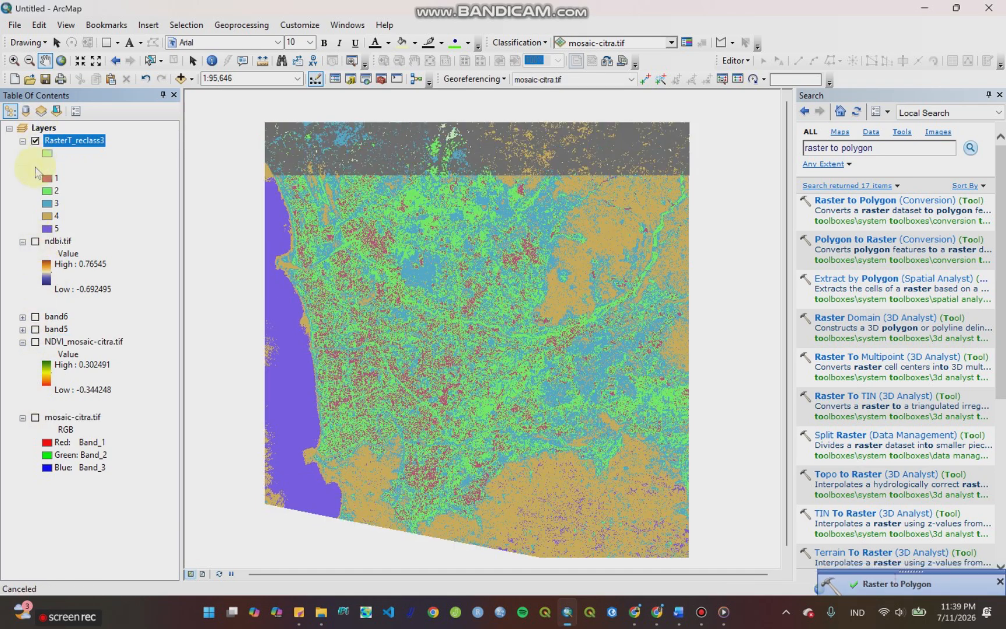
click(36, 166)
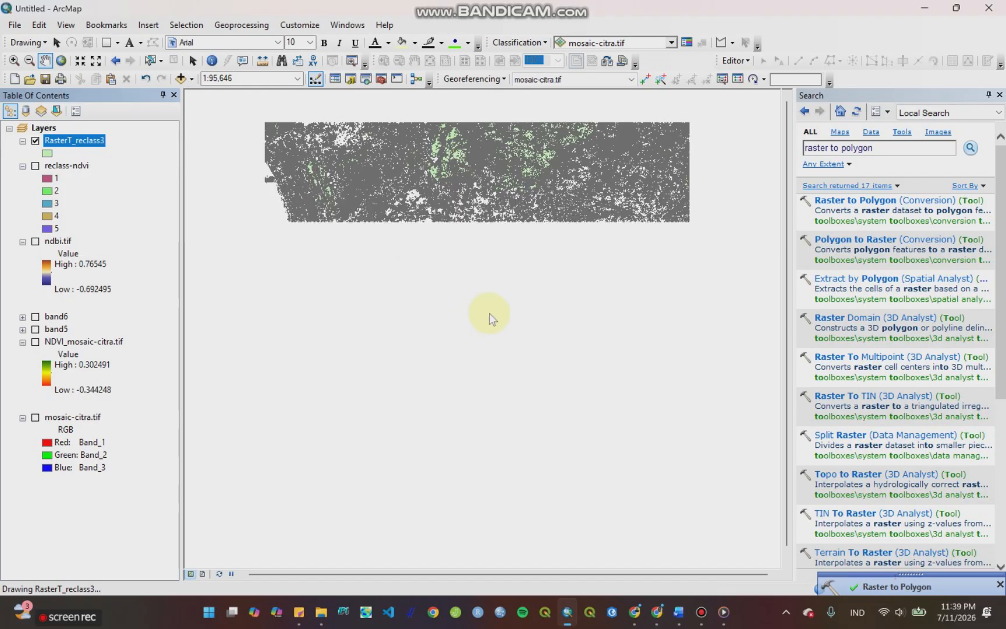
Step: Dissolve RasterT_reclass3 by the gridcode field into a feature class named ndvi in the PSScene folder
click(248, 30)
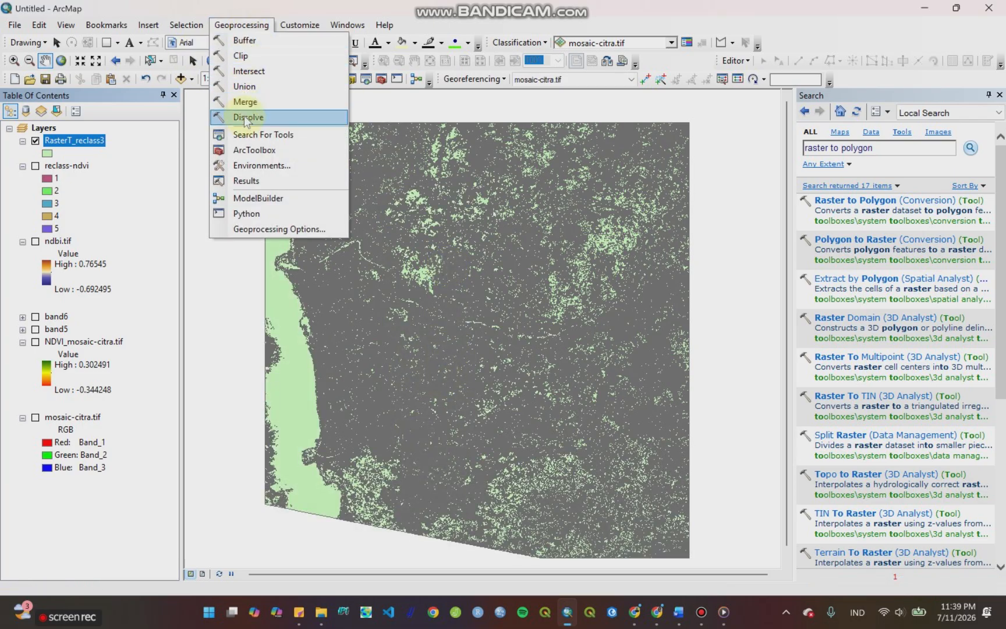
click(247, 121)
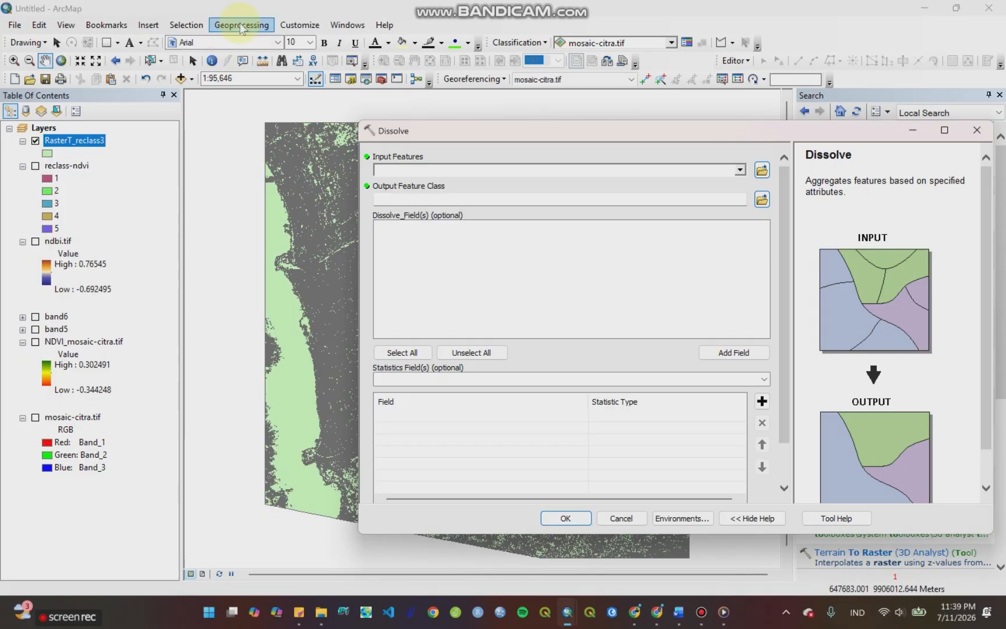
click(738, 170)
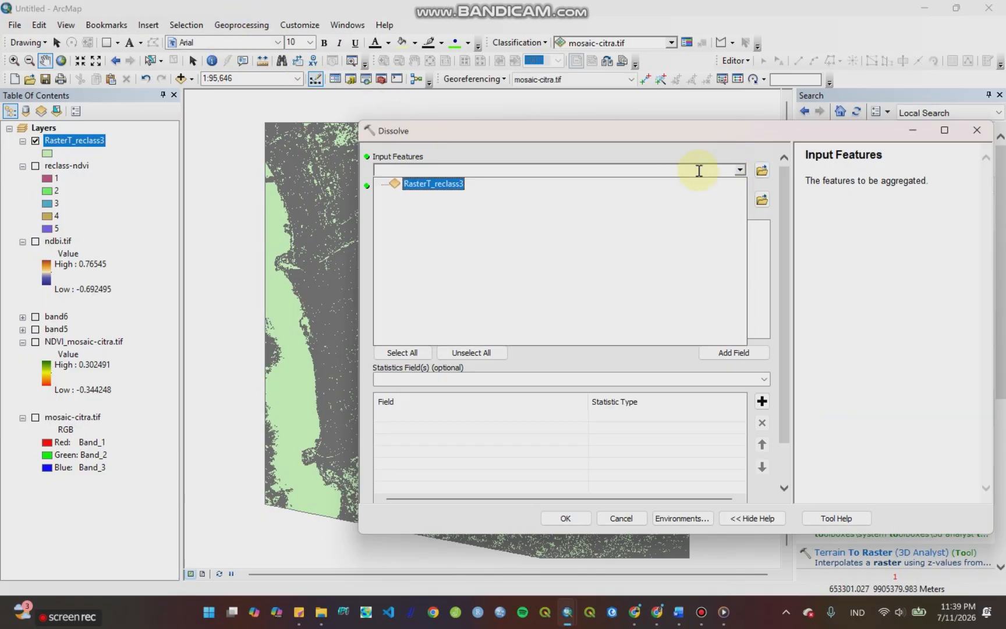
click(434, 182)
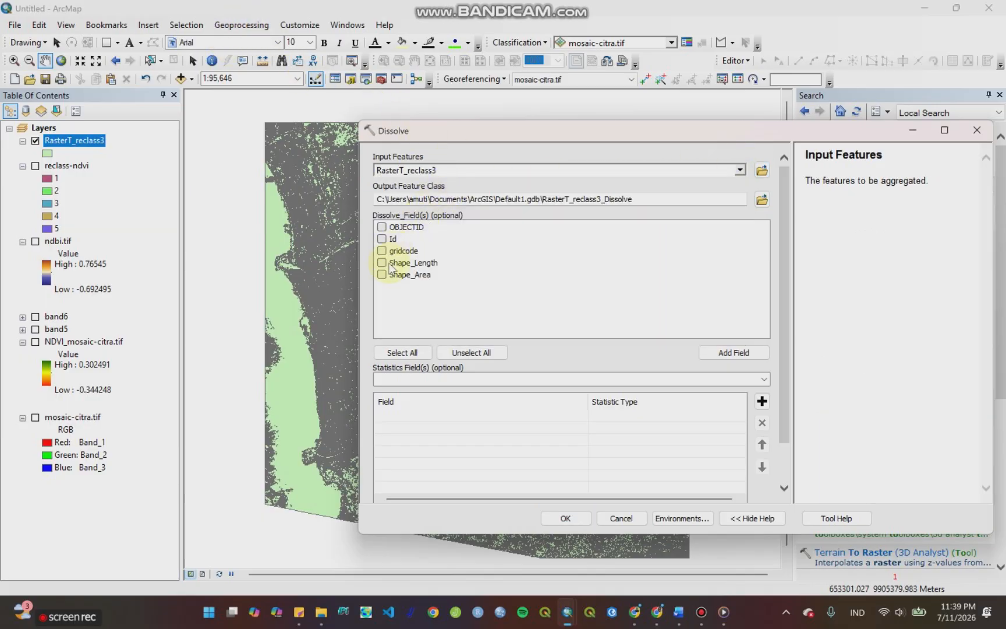
click(381, 249)
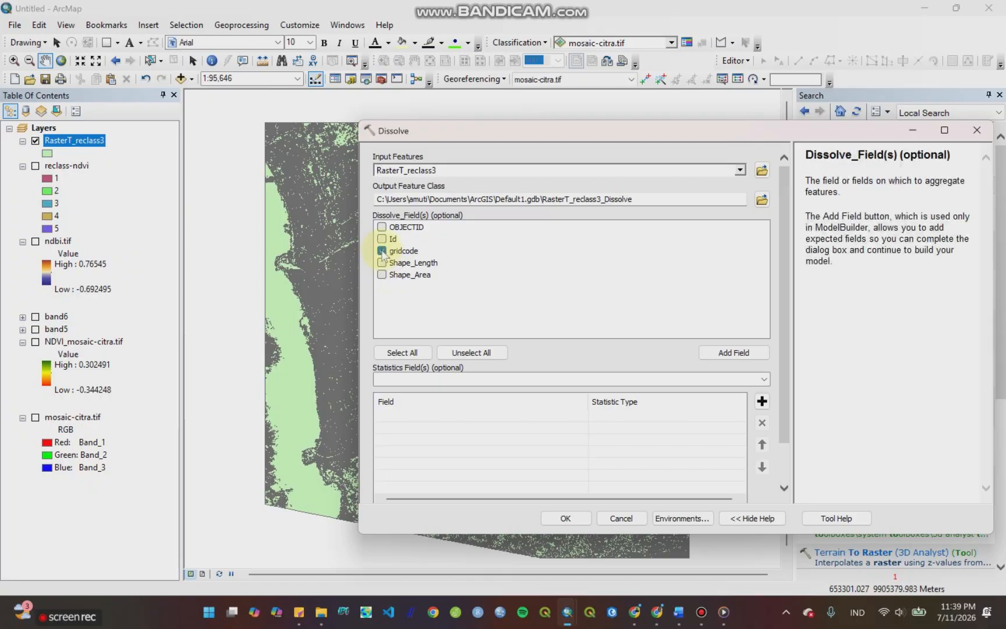
click(761, 199)
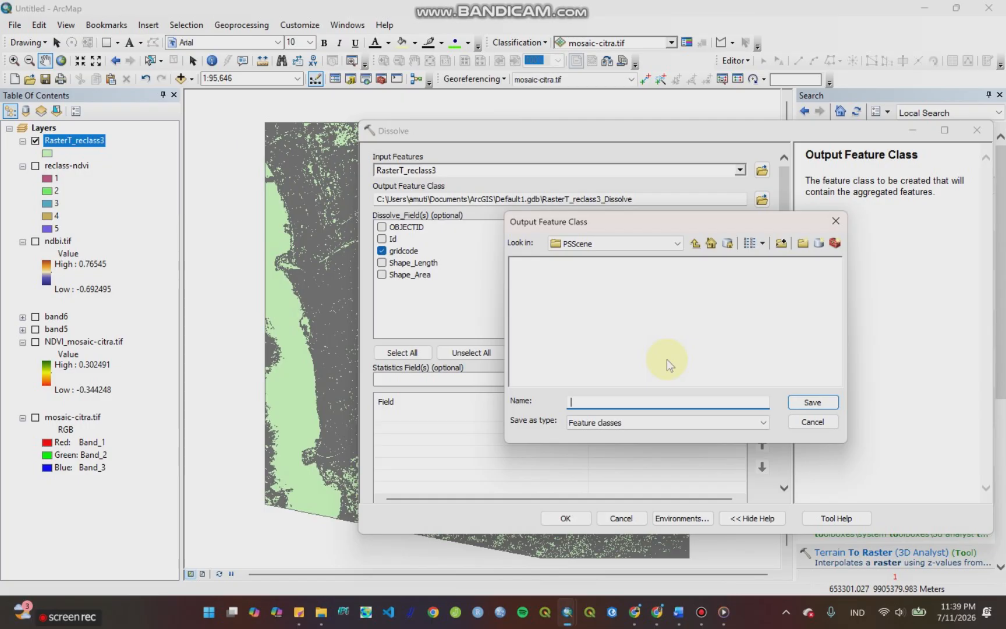
text(ndvi)
key(Return)
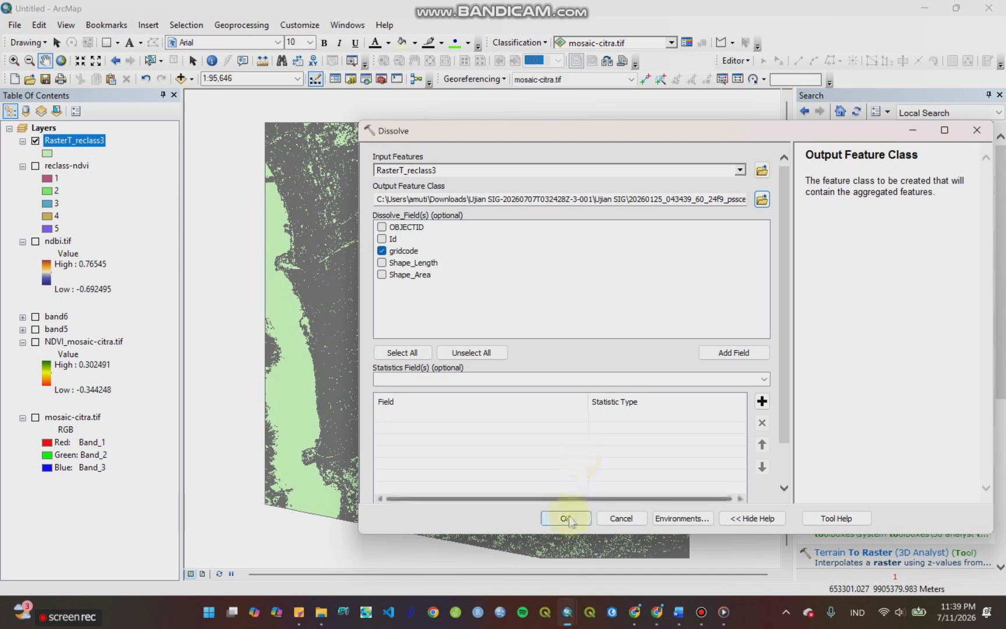
click(566, 518)
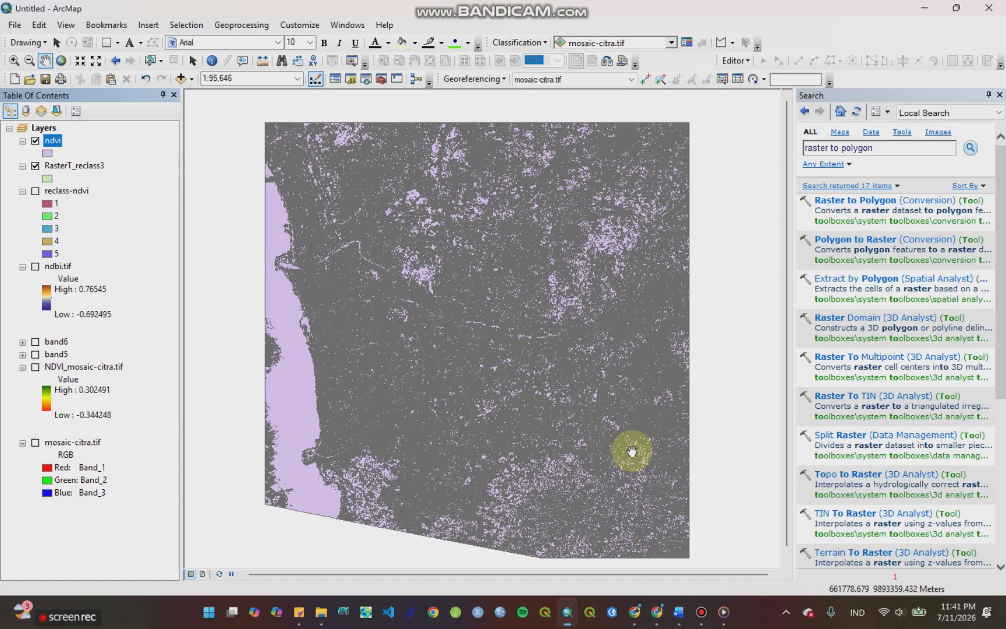
Step: Hide the RasterT_reclass3 layer and review the attribute table of the dissolved ndvi layer
click(35, 166)
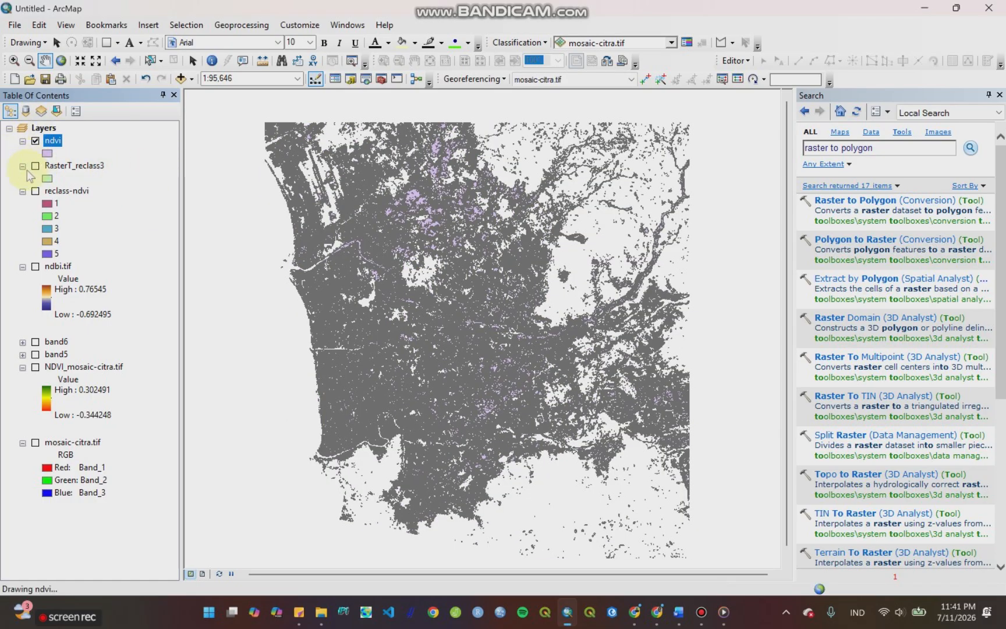
right_click(55, 145)
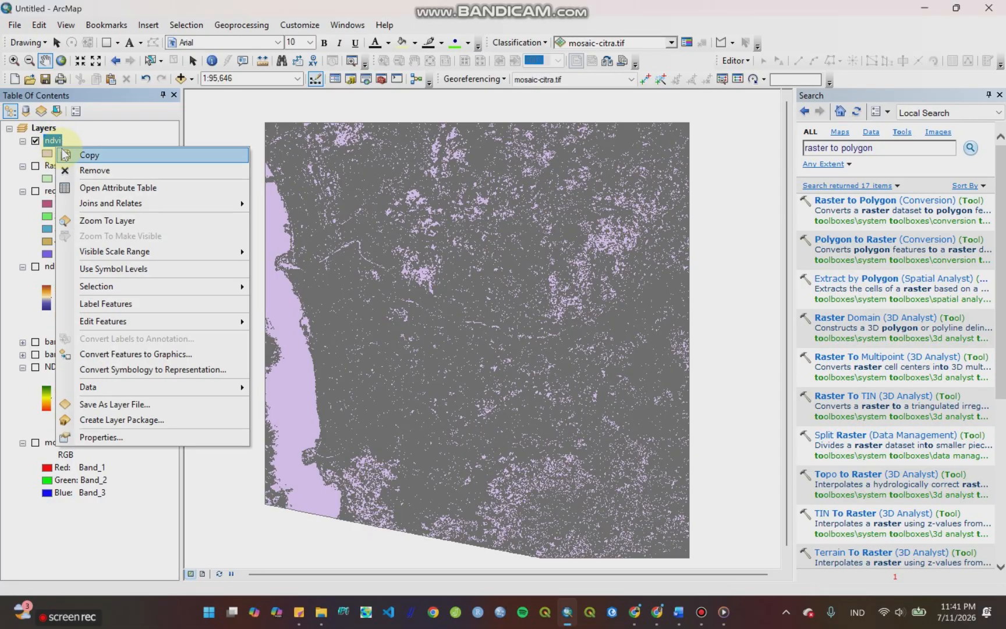
click(62, 186)
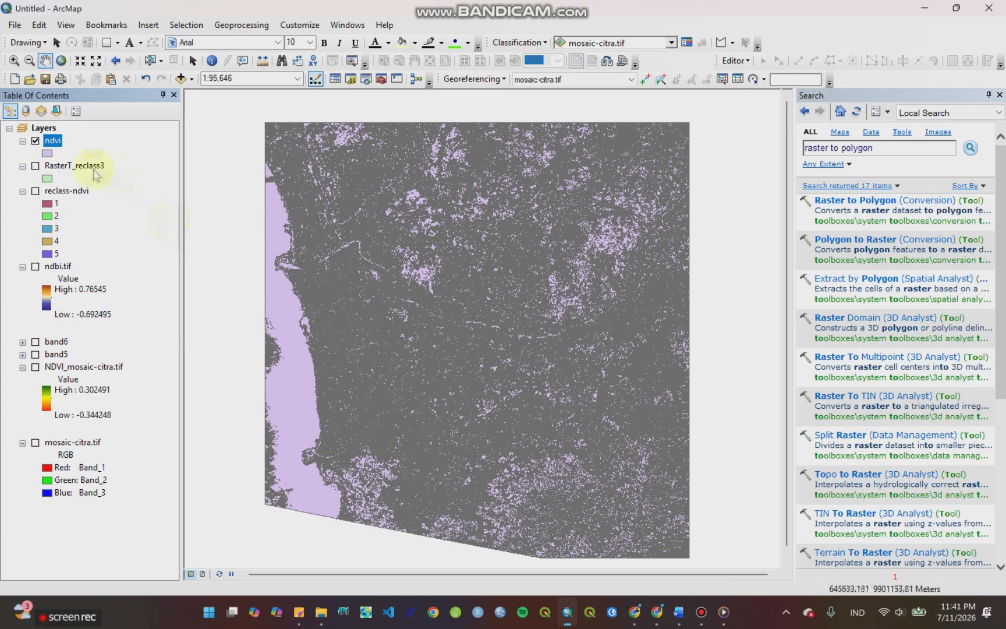
right_click(56, 144)
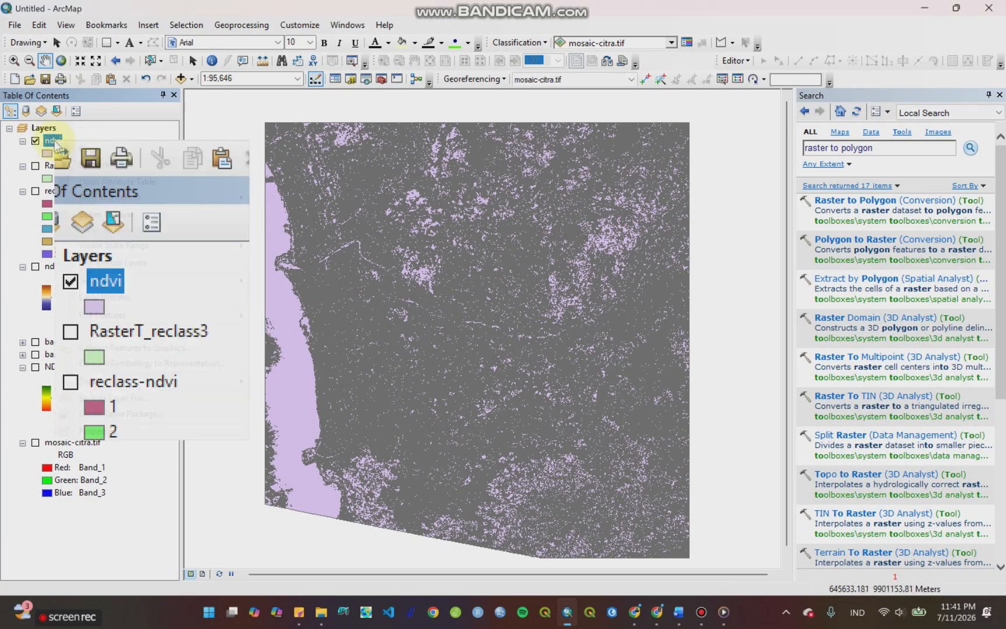
click(65, 182)
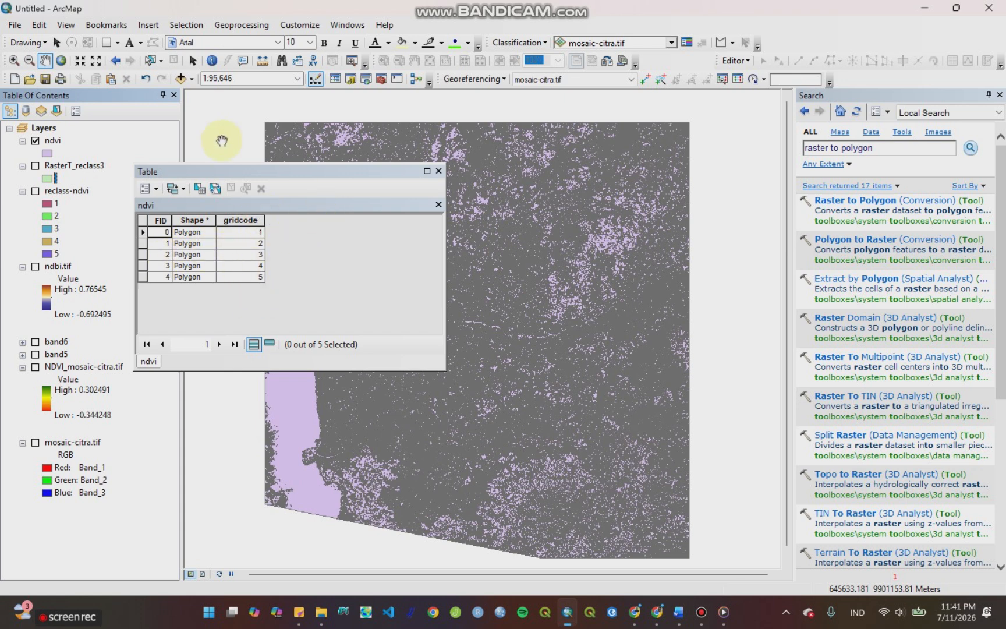
click(438, 204)
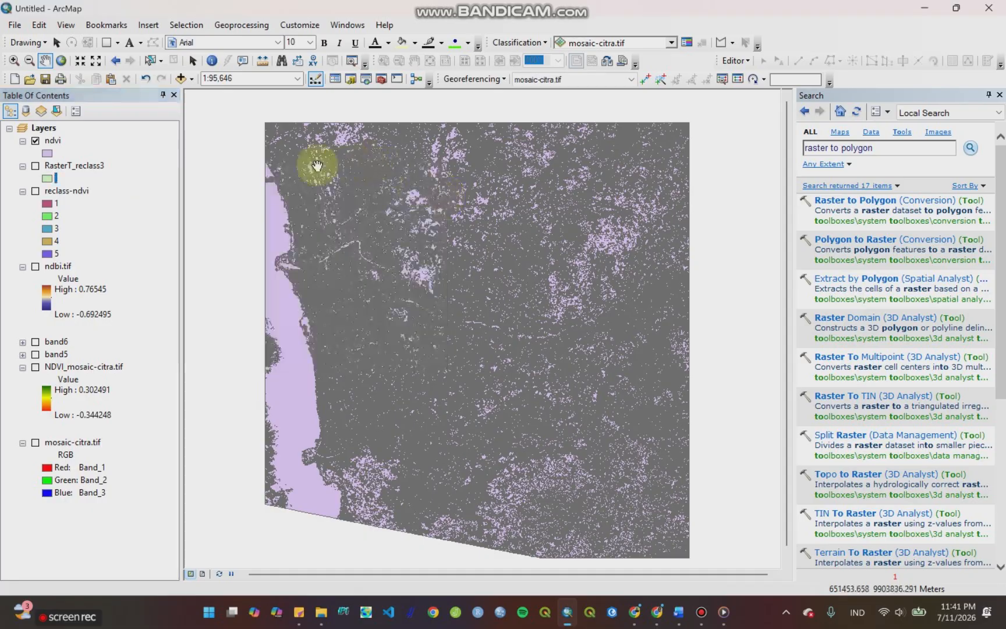
Step: Add a Text field named Ket to the ndvi layer's attribute table and narrow its column
right_click(54, 141)
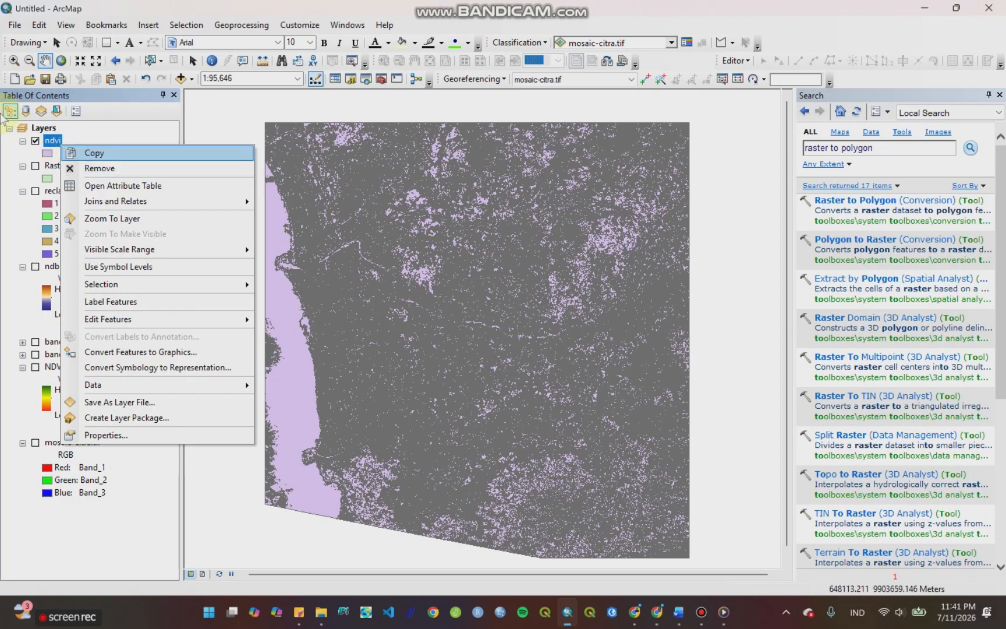
click(105, 186)
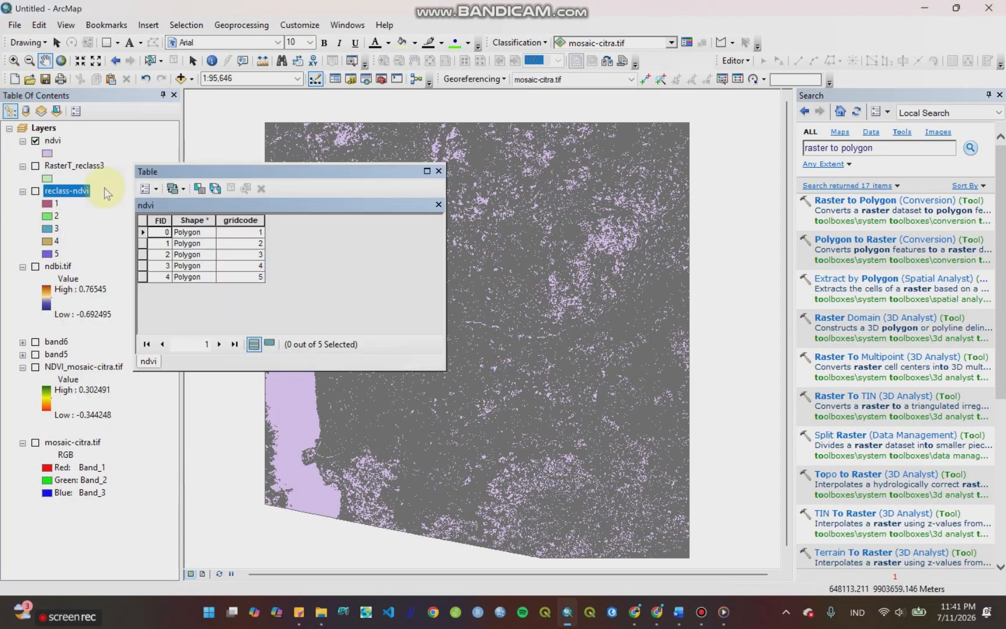
click(156, 188)
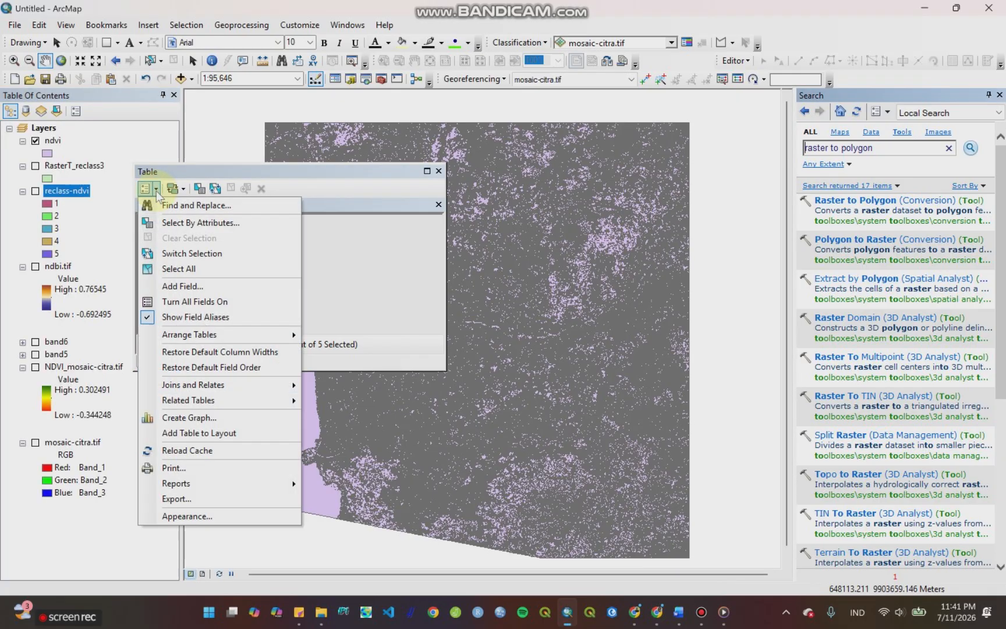
click(168, 288)
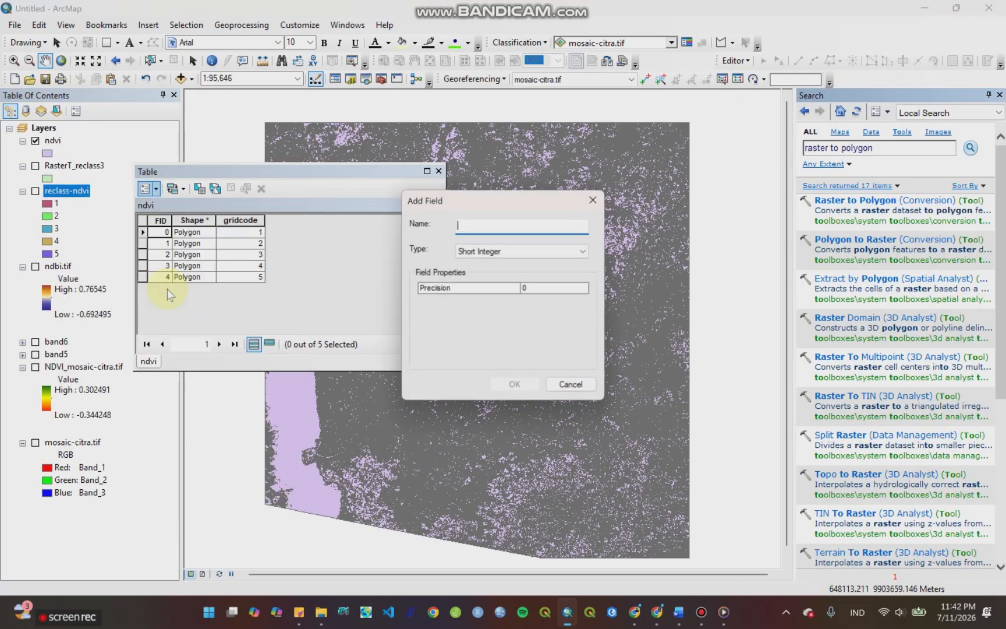
click(492, 251)
click(479, 300)
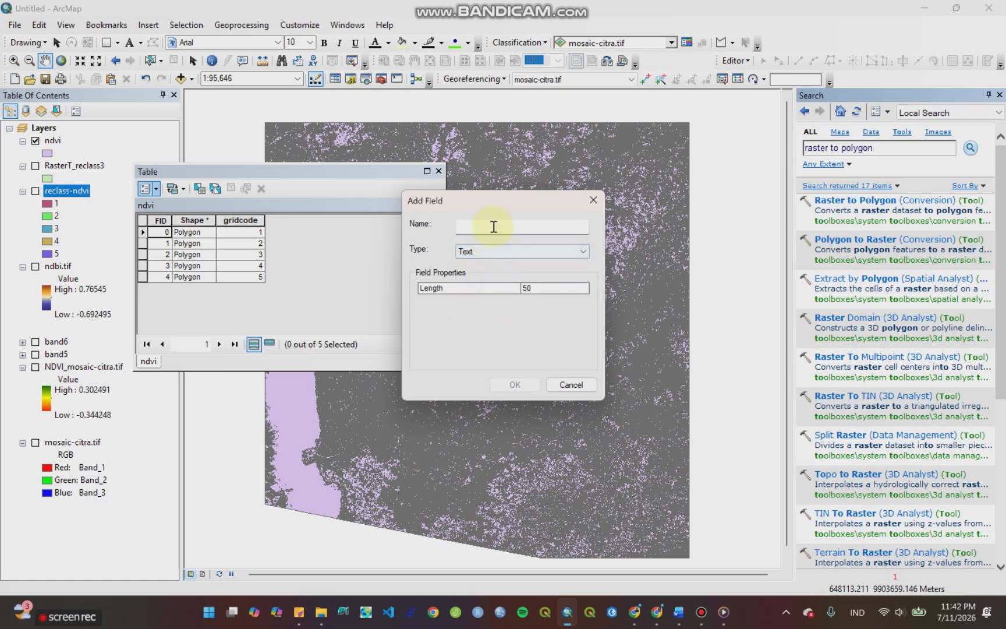
click(493, 228)
text(Ket)
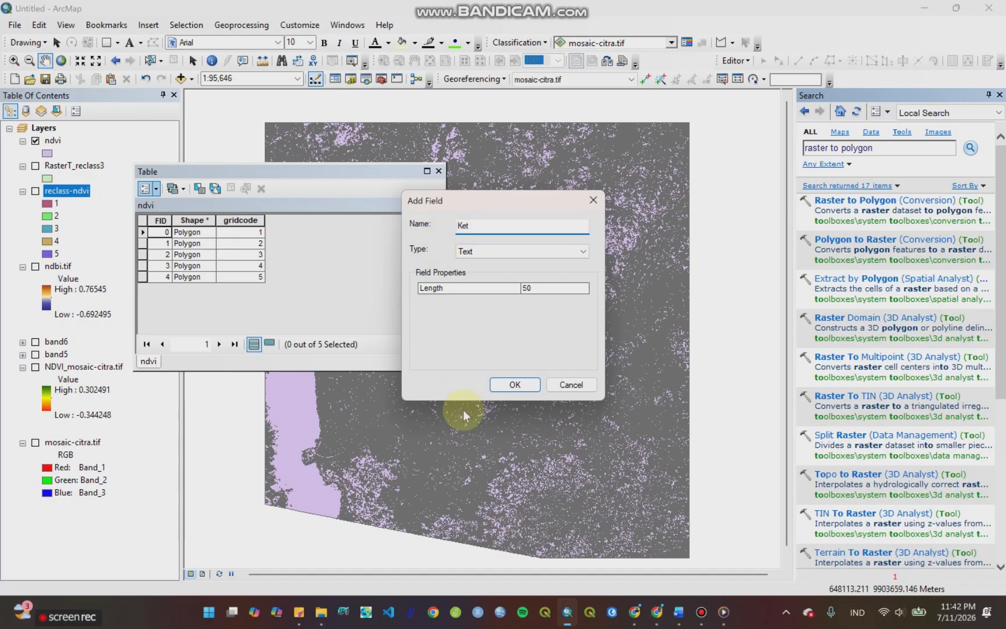
click(516, 384)
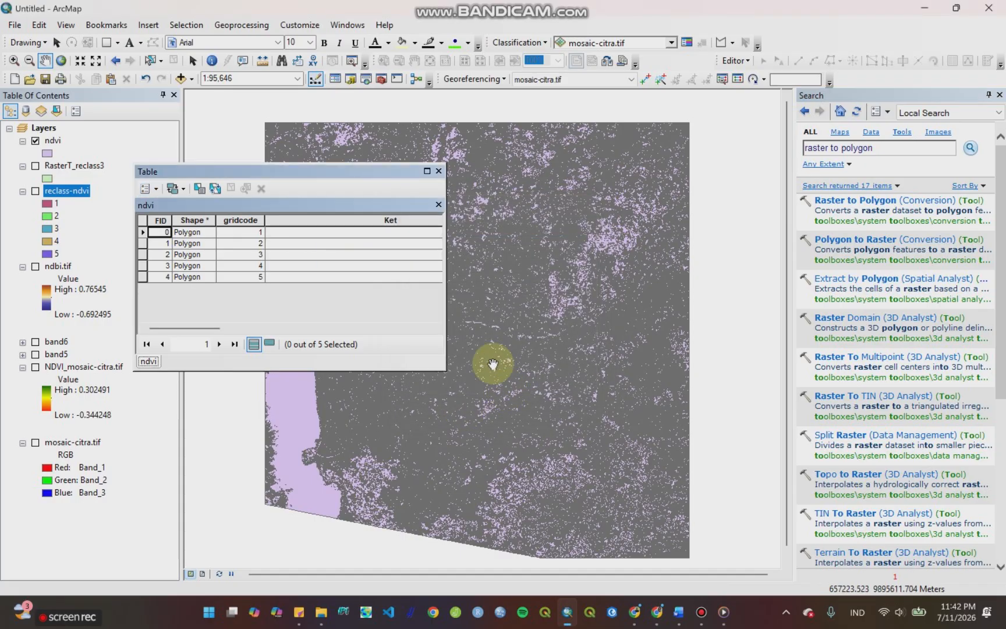
click(347, 328)
drag(398, 221, 273, 221)
click(295, 227)
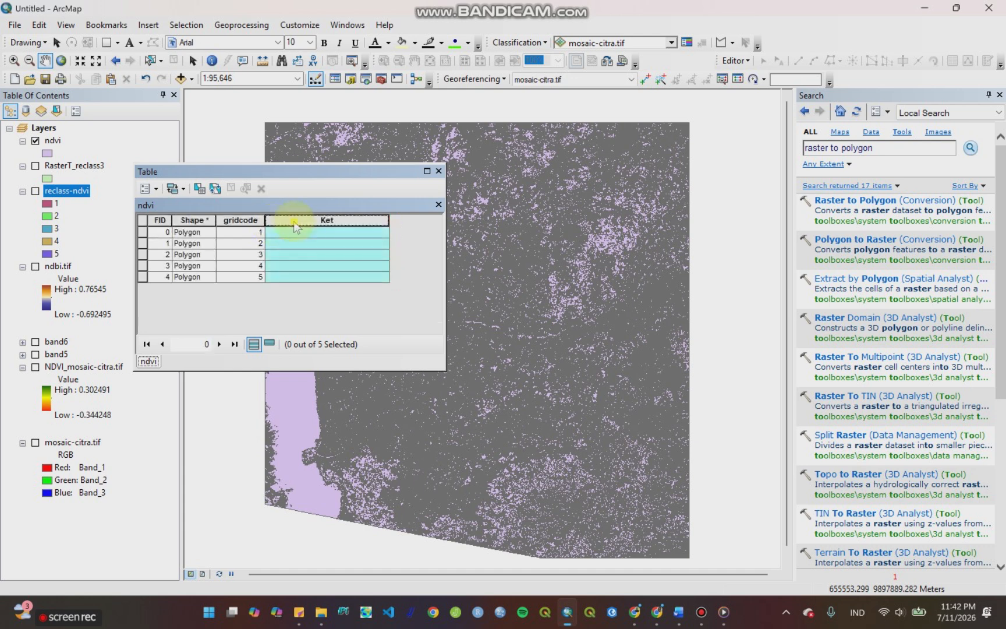
Step: Add a Double field named Luas to the ndvi attribute table and narrow its column slightly
right_click(294, 223)
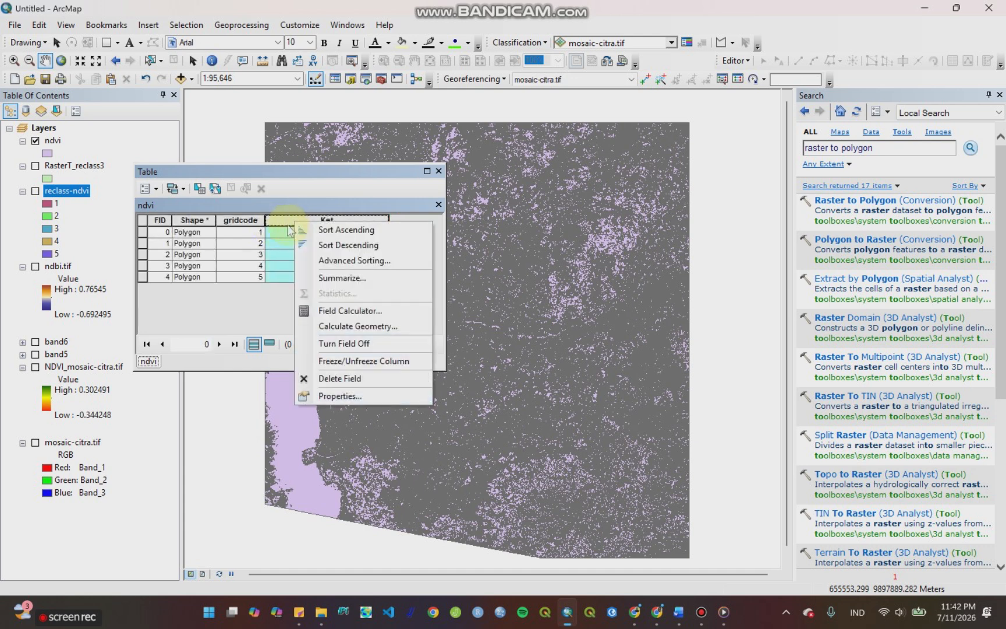
click(154, 186)
click(145, 187)
click(182, 289)
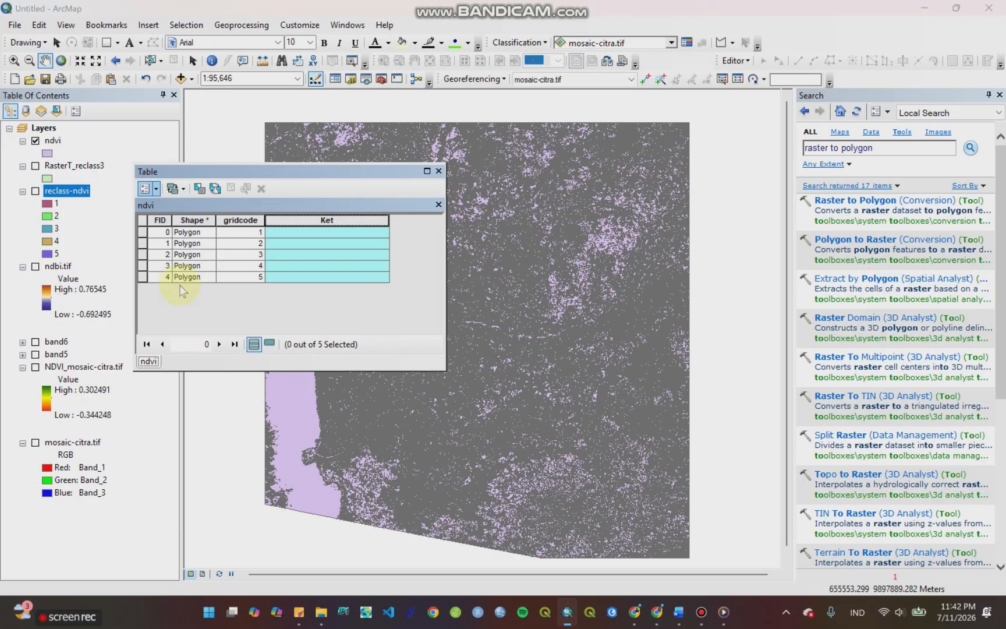
click(512, 251)
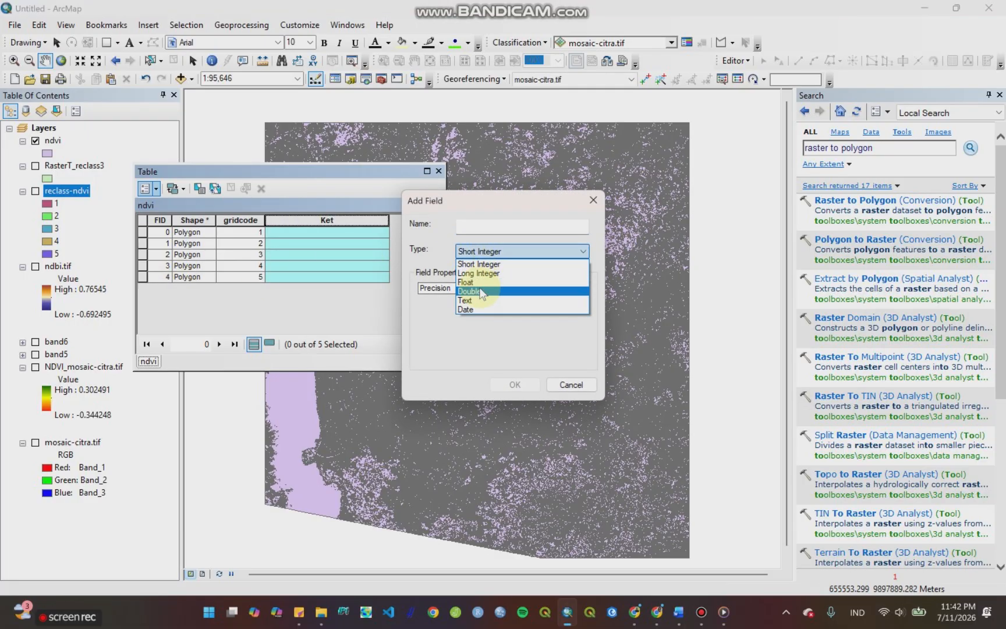
click(481, 292)
click(486, 229)
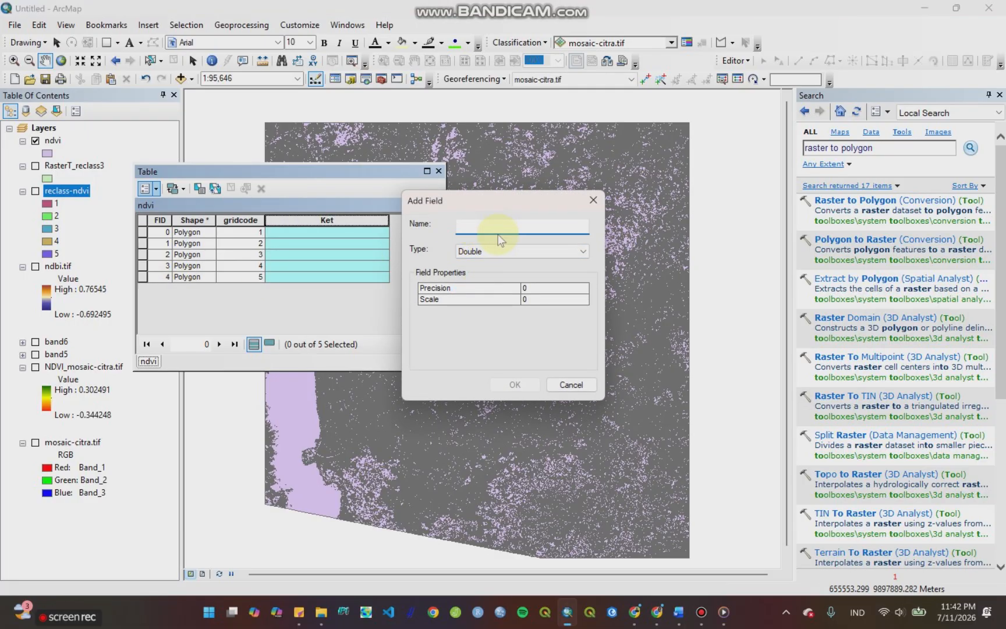
text(Luas)
click(513, 384)
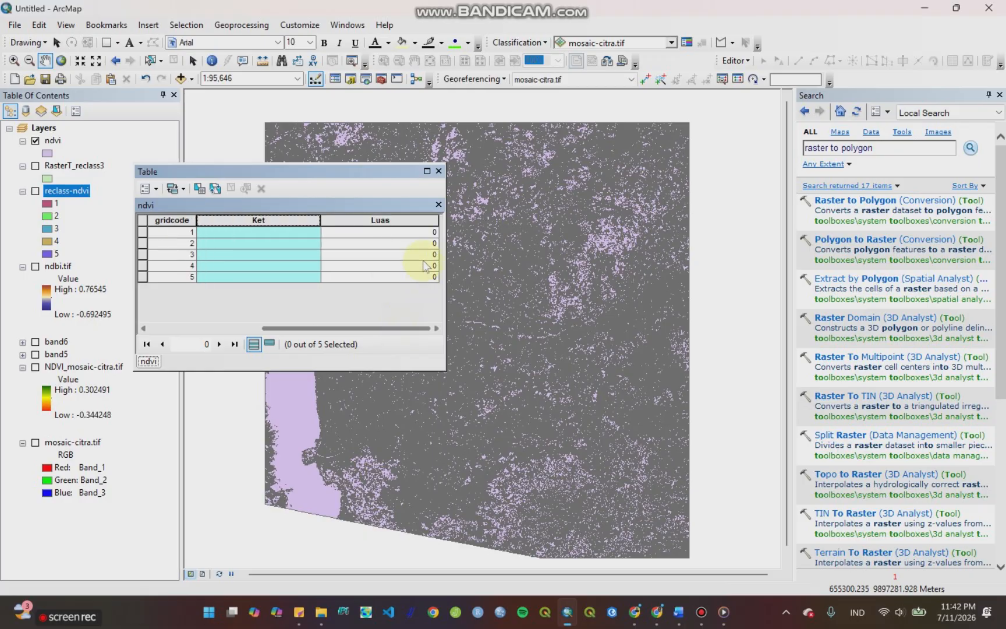
click(434, 220)
drag(437, 220, 411, 220)
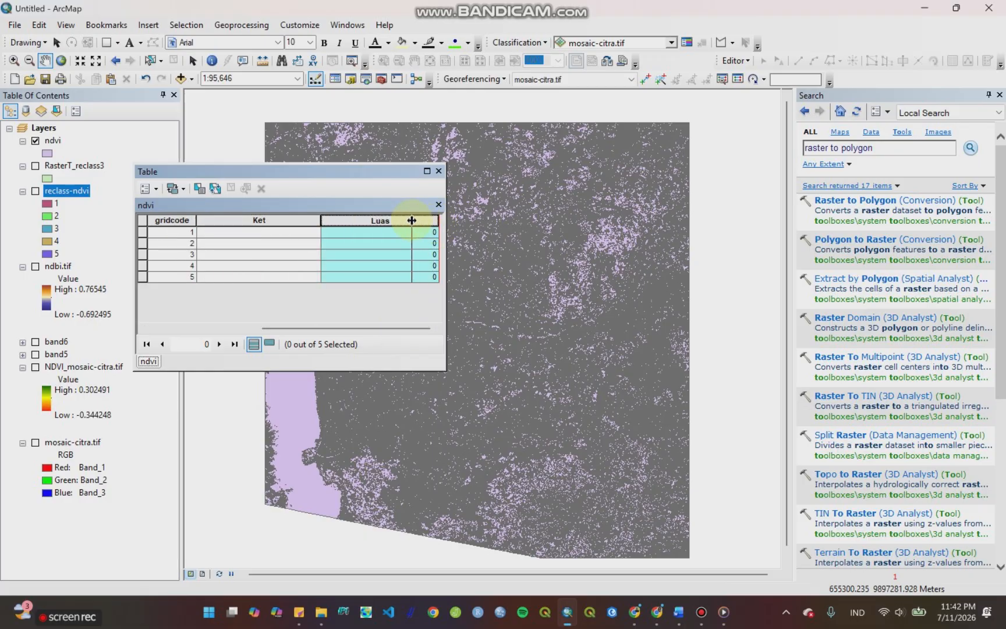
Step: Calculate the Luas field as polygon area in hectares using the data source's coordinate system, and narrow the Ket column
right_click(362, 221)
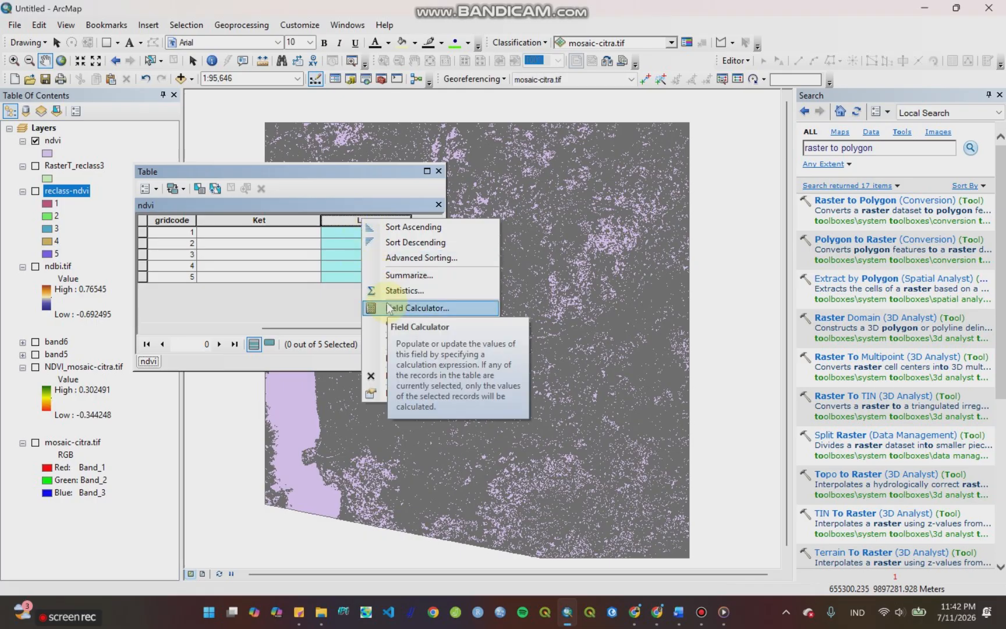
click(393, 322)
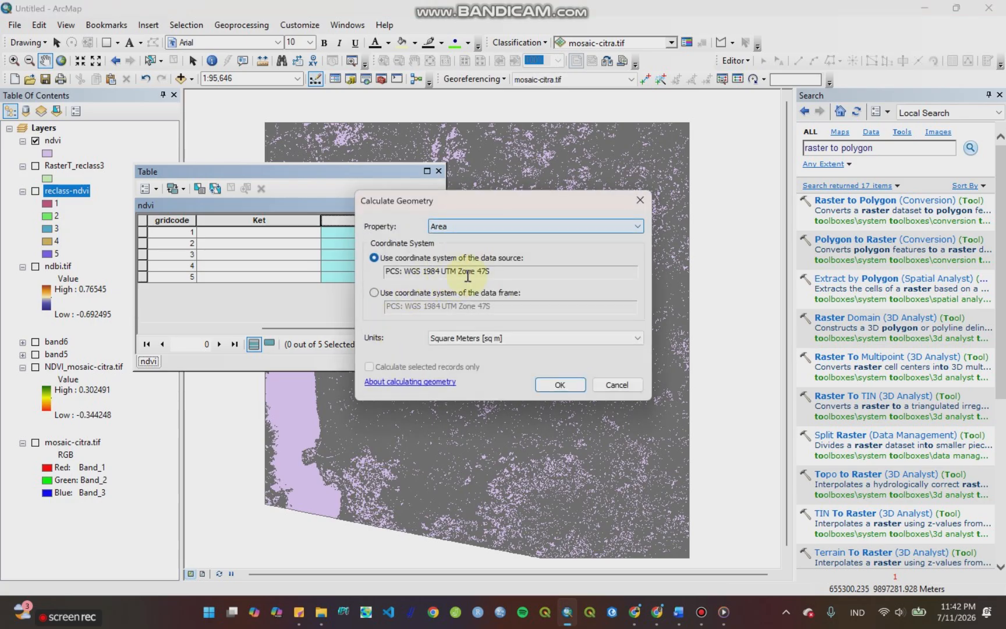
click(479, 335)
click(475, 369)
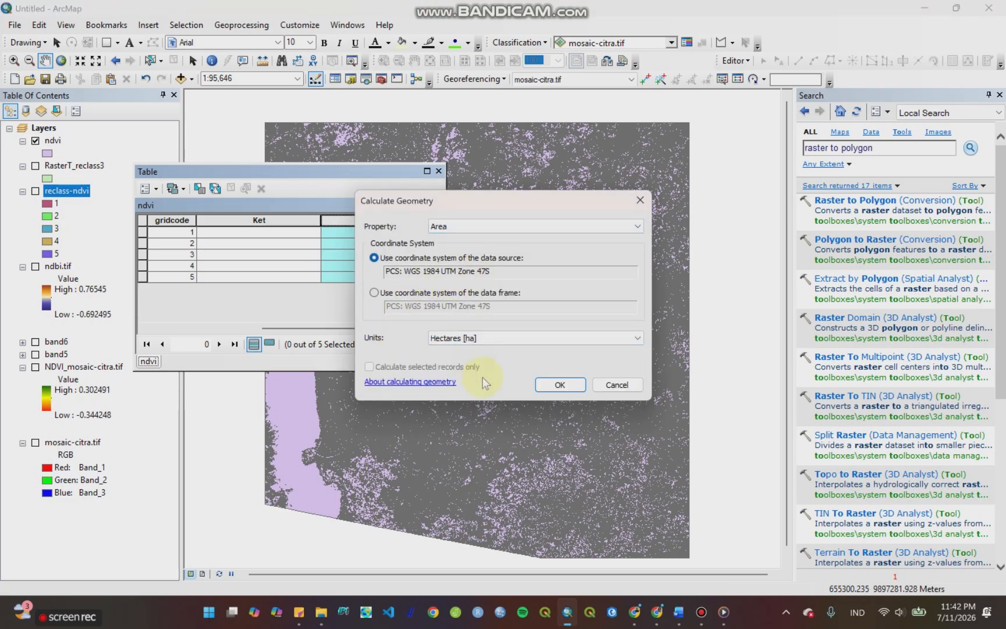
click(556, 382)
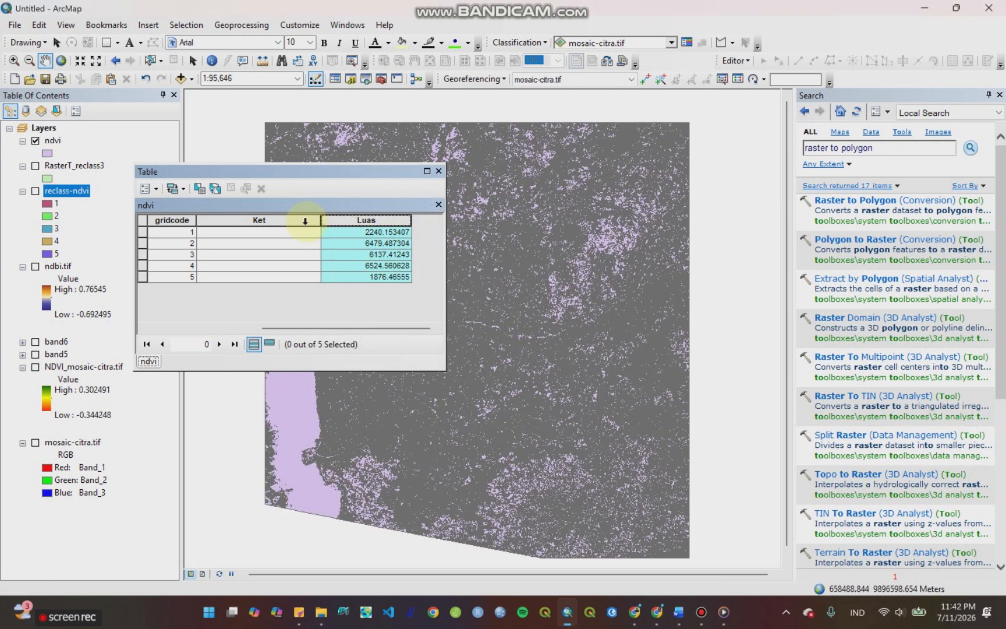
drag(320, 219, 278, 210)
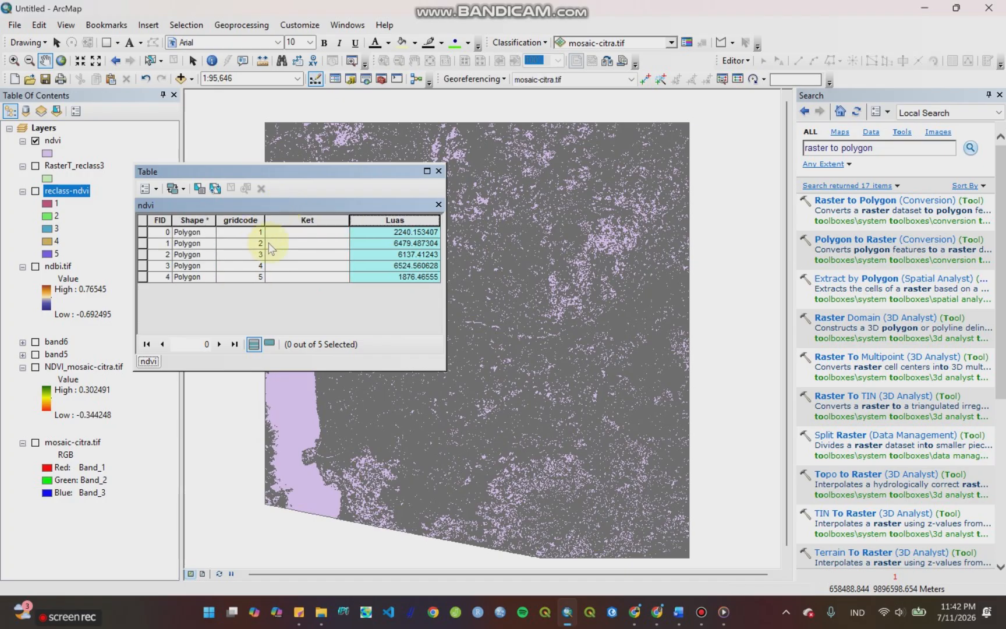
Step: Start an edit session on the ndvi layer and enter "tidak bervegetasi" as Ket for gridcode 1
click(52, 141)
right_click(55, 144)
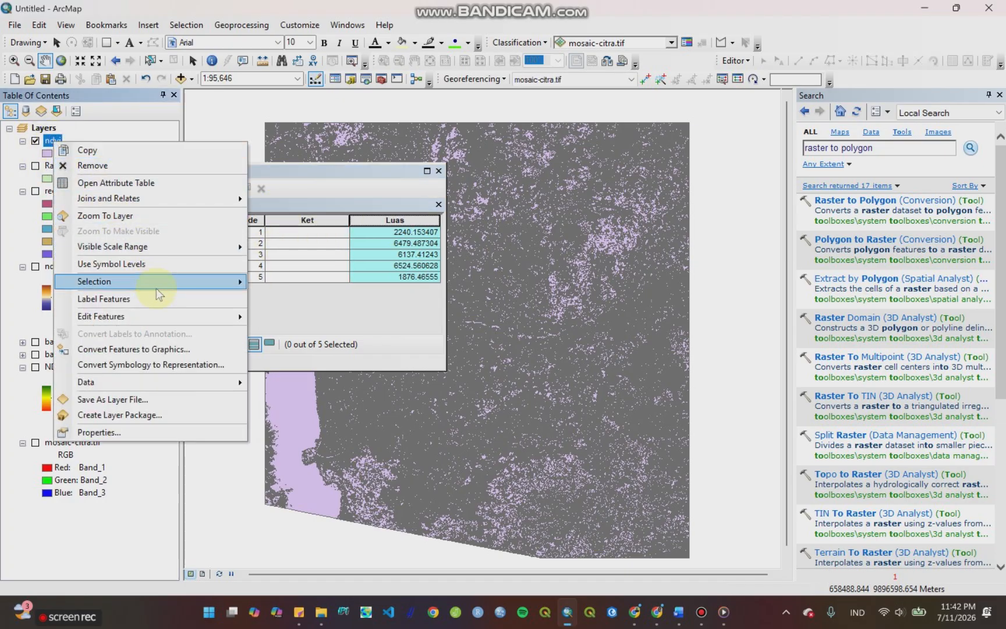
mouse_move(211, 316)
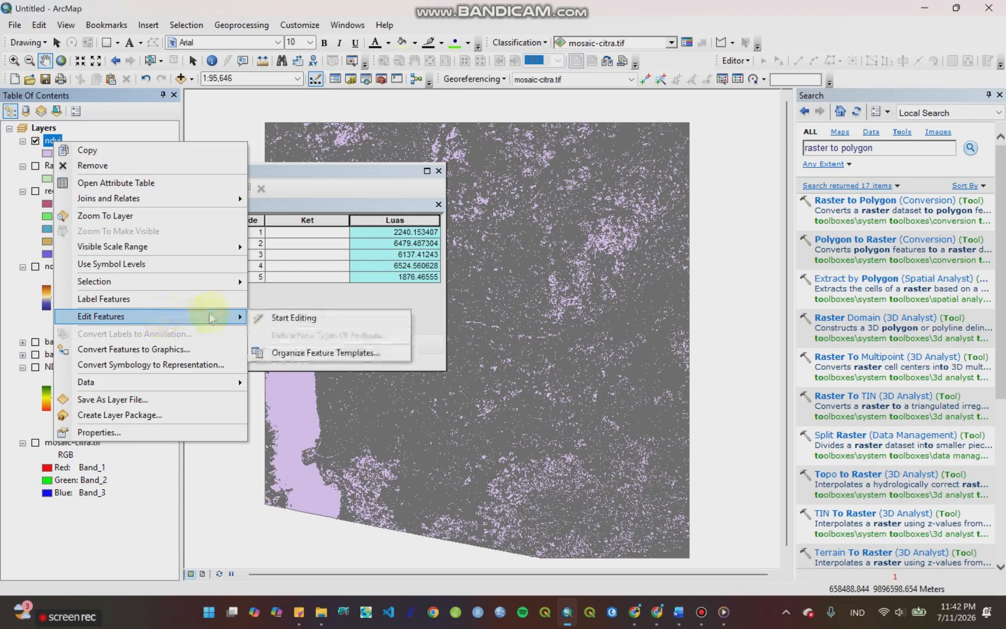
click(295, 317)
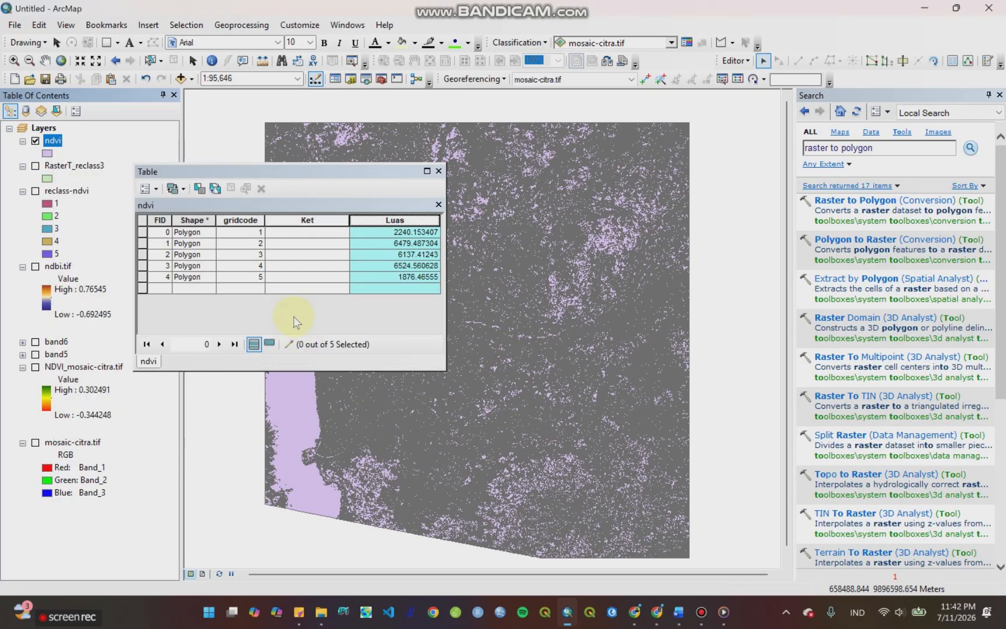
click(309, 233)
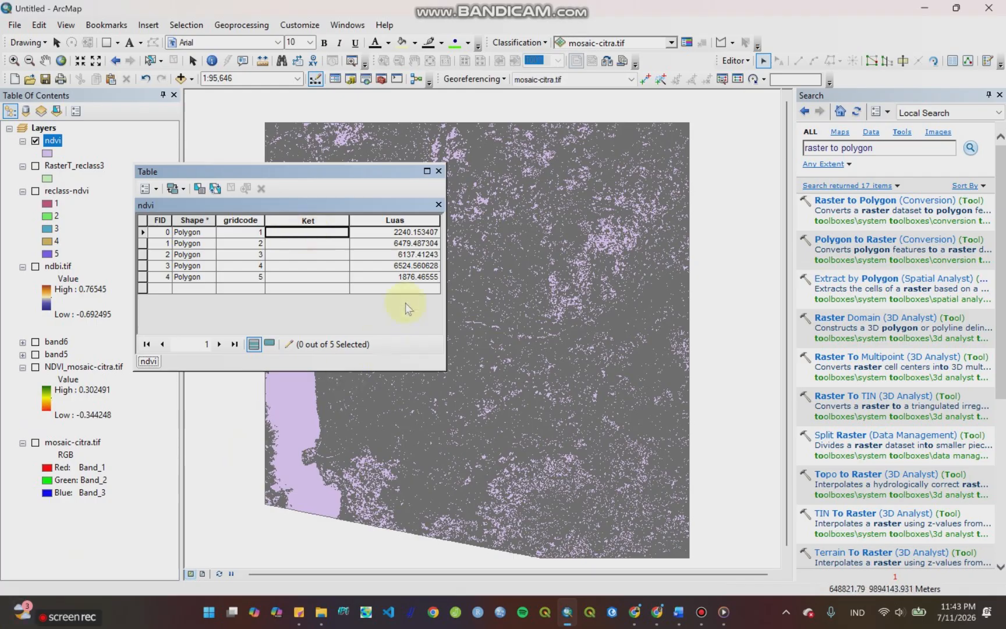
text(tidak berve)
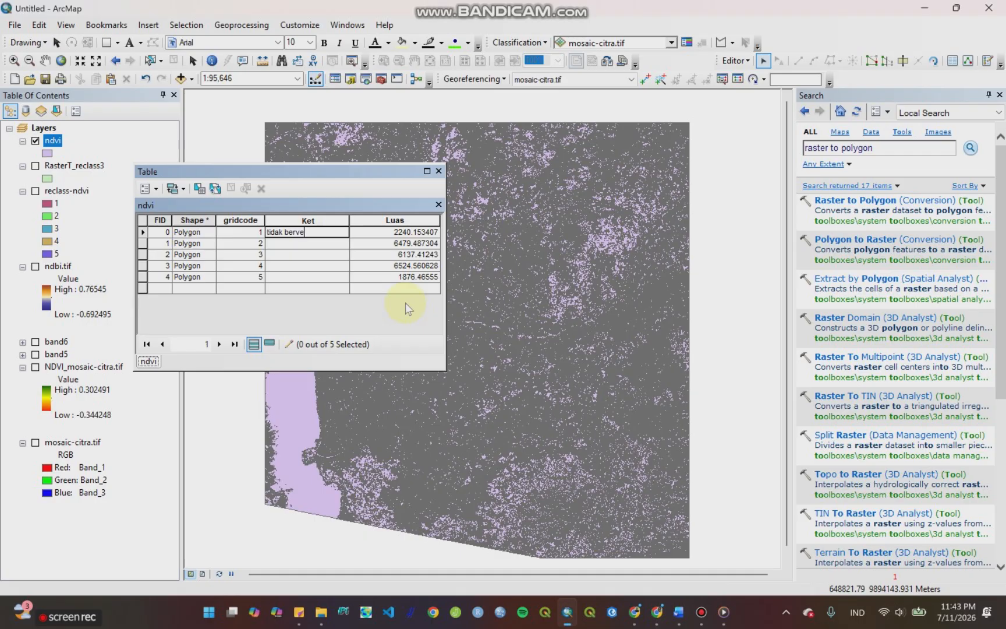
text(getasi)
key(Return)
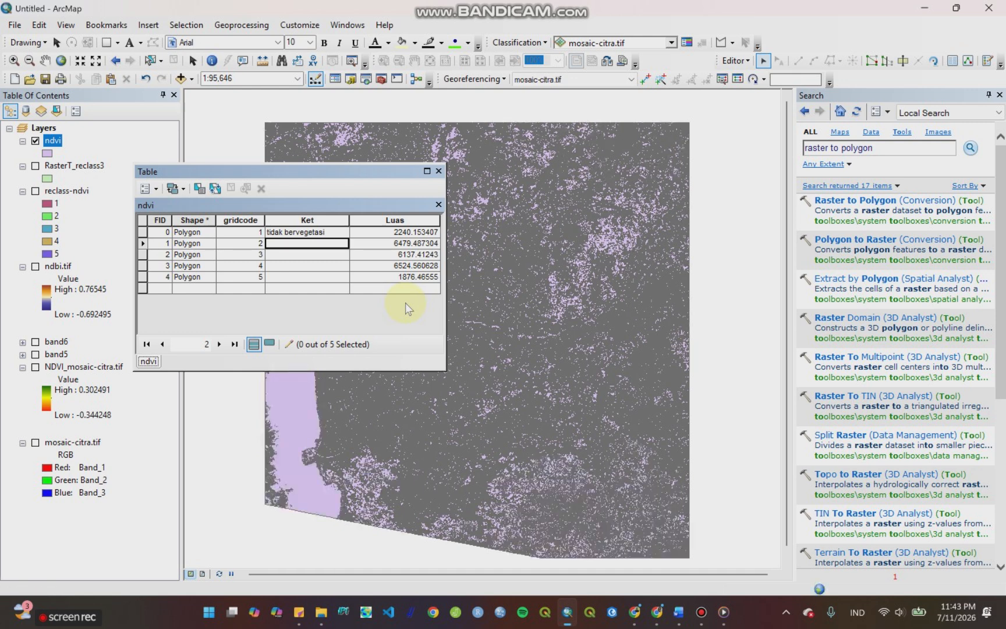
Step: Enter "vegetasi rendah" as the Ket value for gridcode 2
text(vegetasi r)
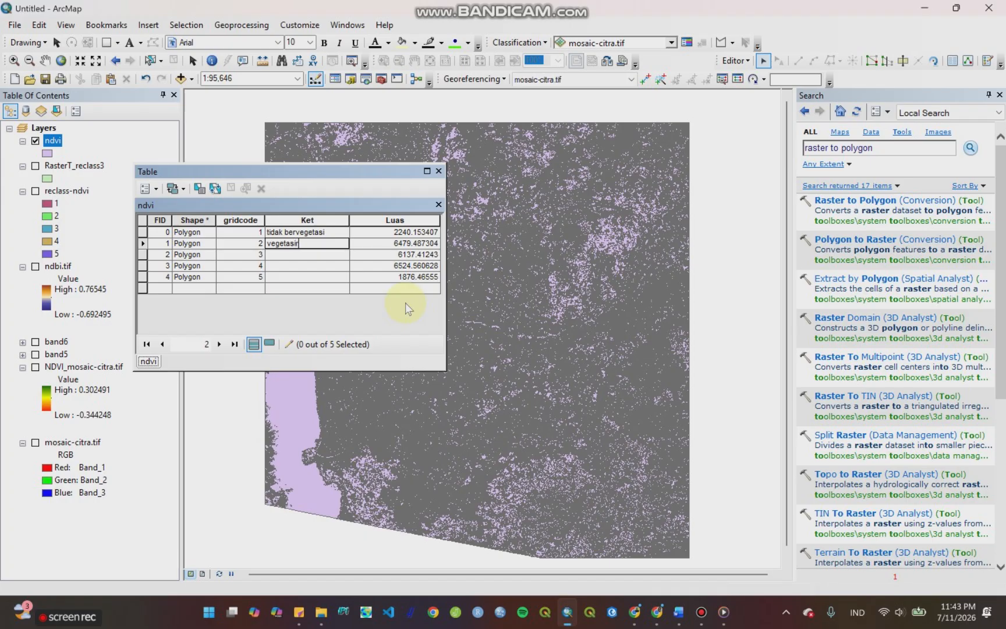
text(endah)
key(Return)
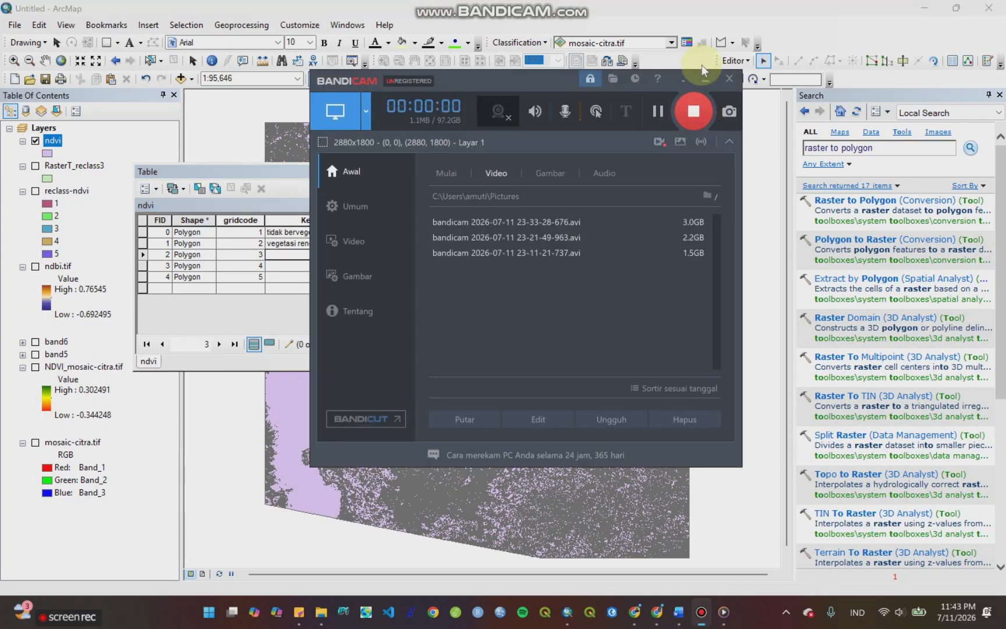
click(701, 79)
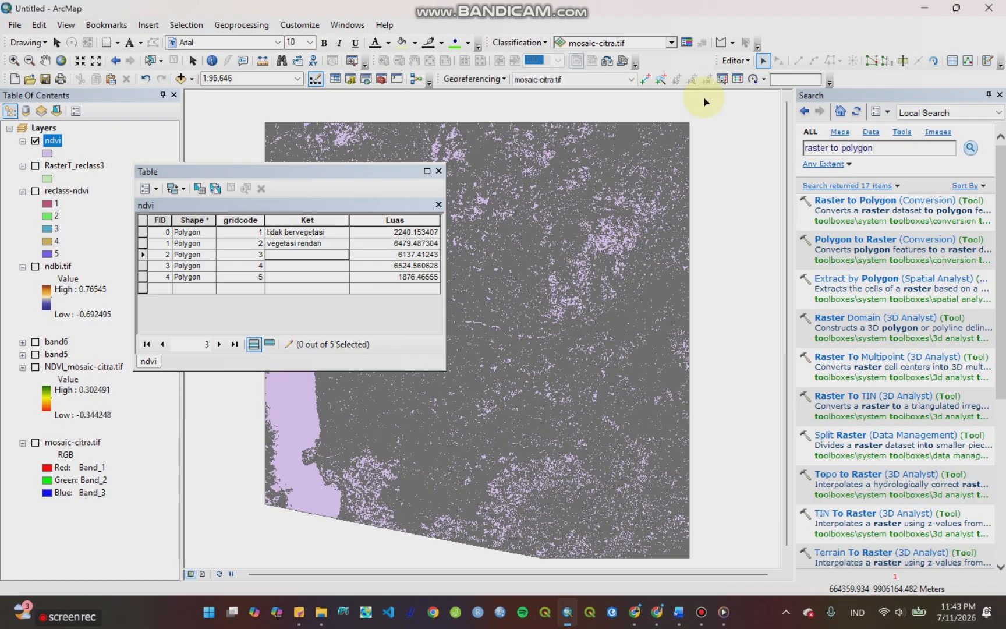
Step: Enter "vegetasi sedang" as the Ket value for gridcode 3
click(301, 255)
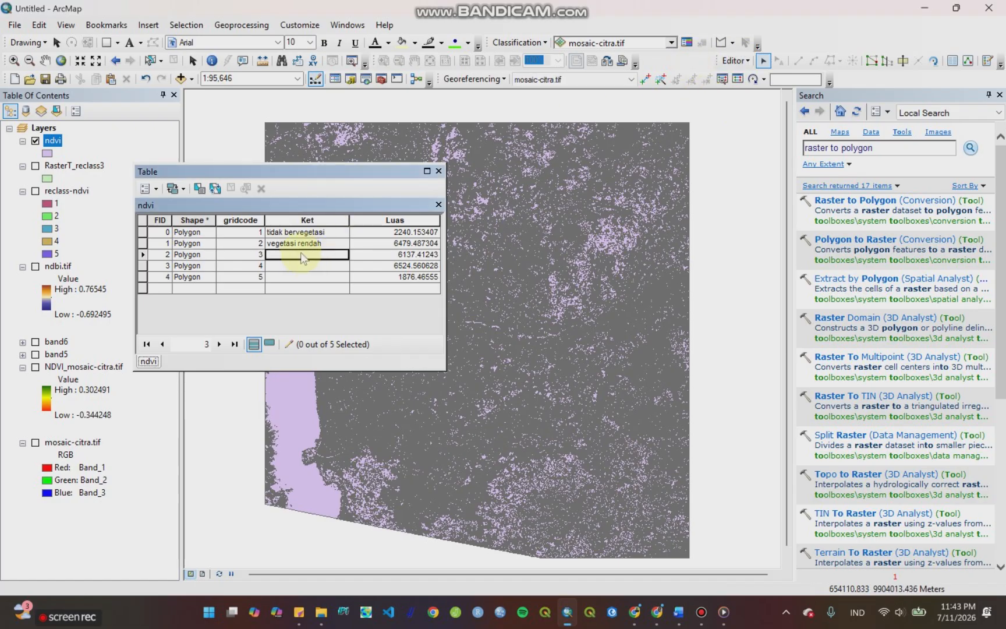
text(vegeta)
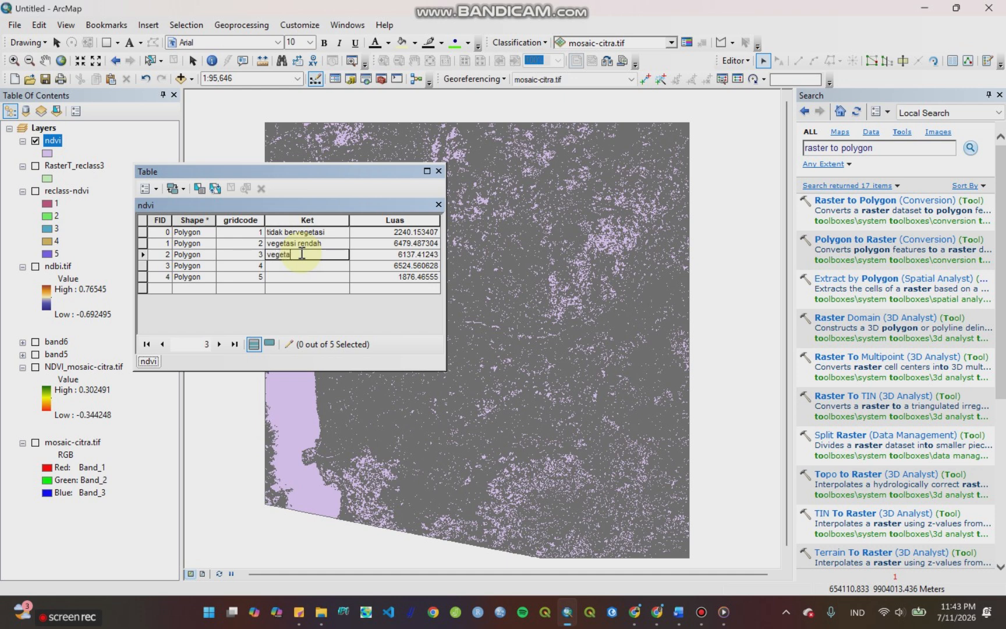
text(si sedang)
key(Return)
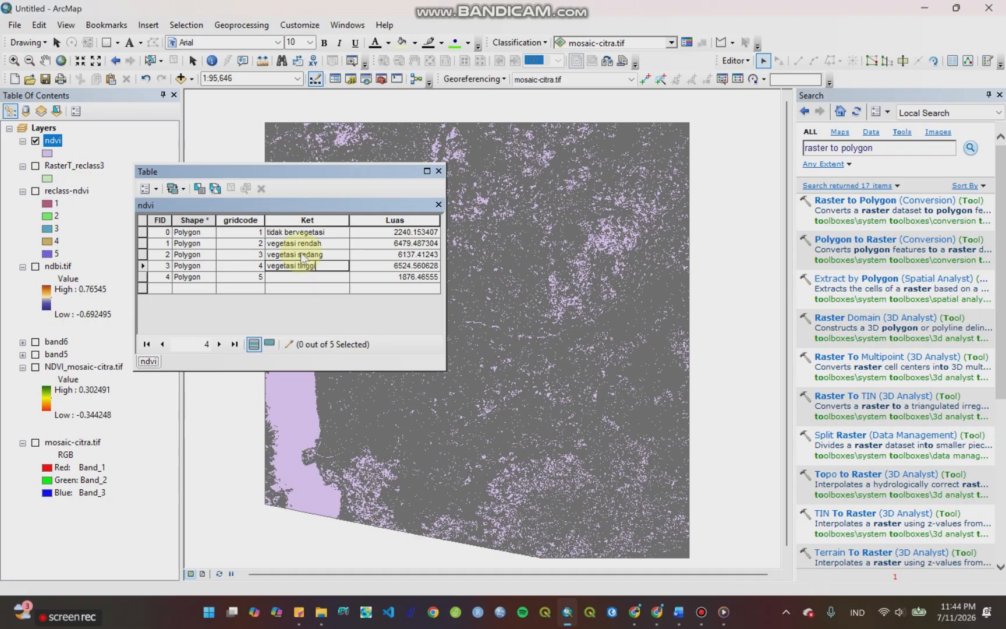
Step: Fill in Ket with "vegetasi tinggi" for gridcode 4 and "vegetasi sangat tinggi" for gridcode 5
text(vegetasi tinggi)
key(Return)
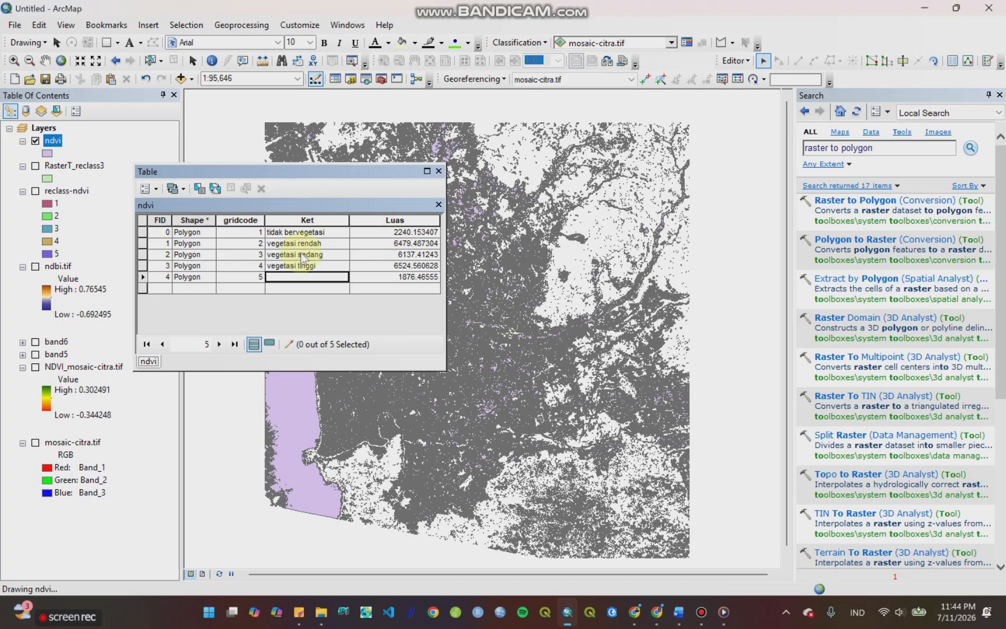
text(vegetasi sangat tinggi)
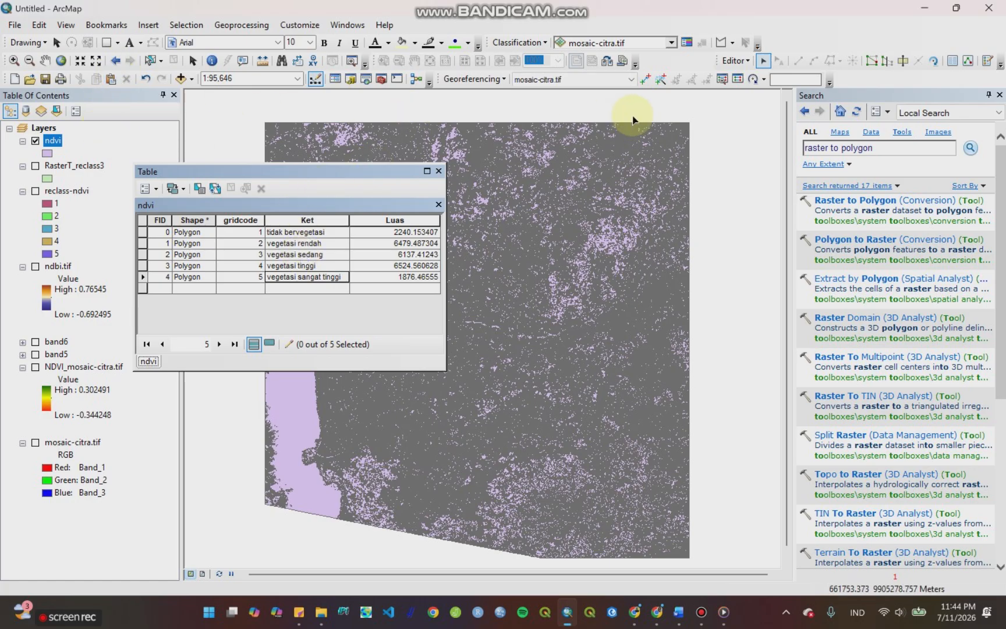
Step: Stop the edit session on the ndvi layer and save the attribute edits
click(747, 63)
click(755, 84)
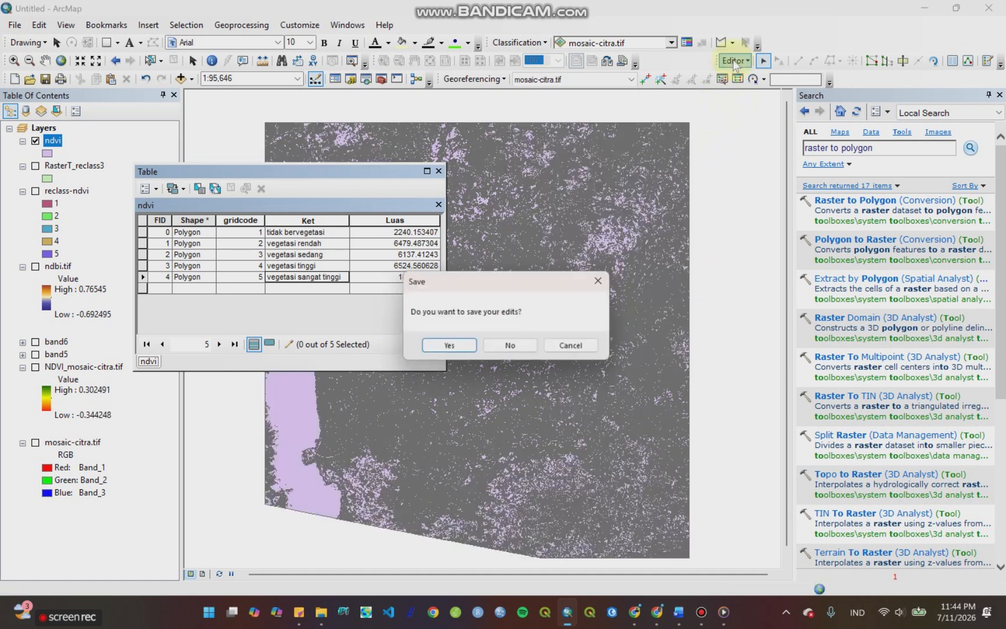
click(459, 348)
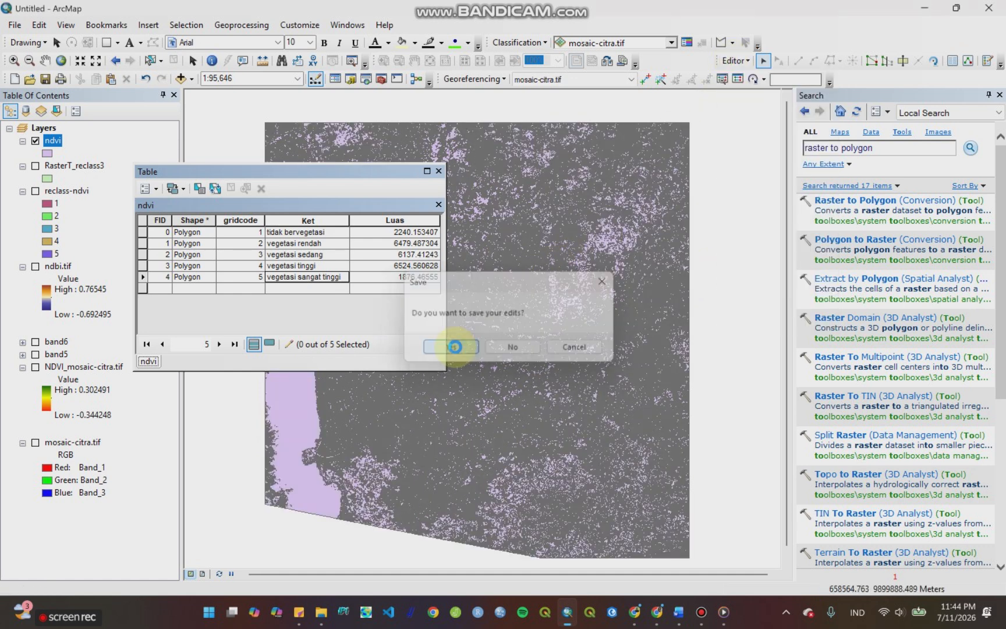
Step: Close the attribute table and set the ndvi layer's symbology to unique values based on the Ket field
click(439, 172)
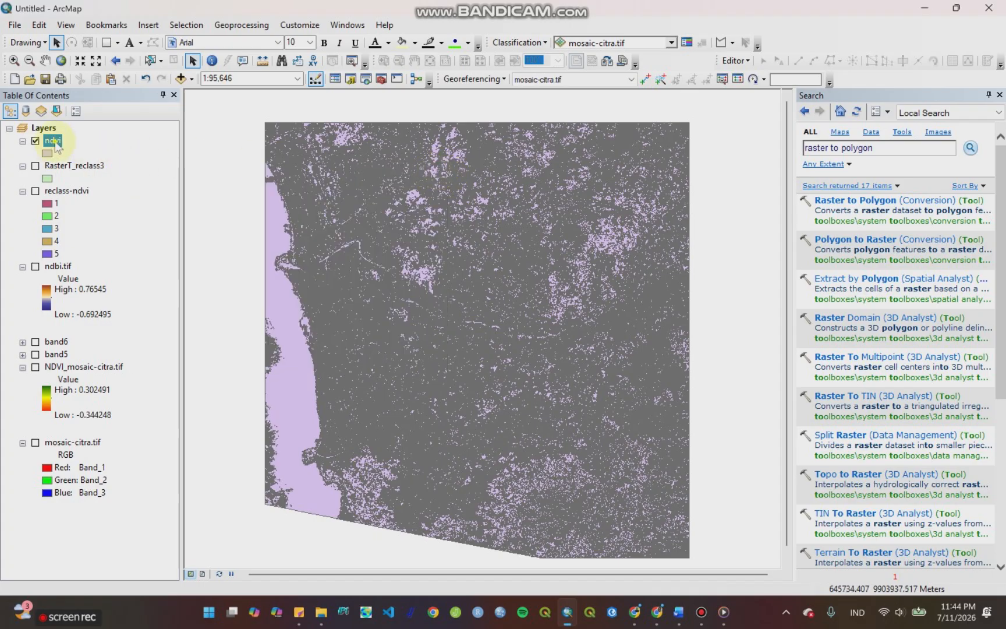
right_click(55, 142)
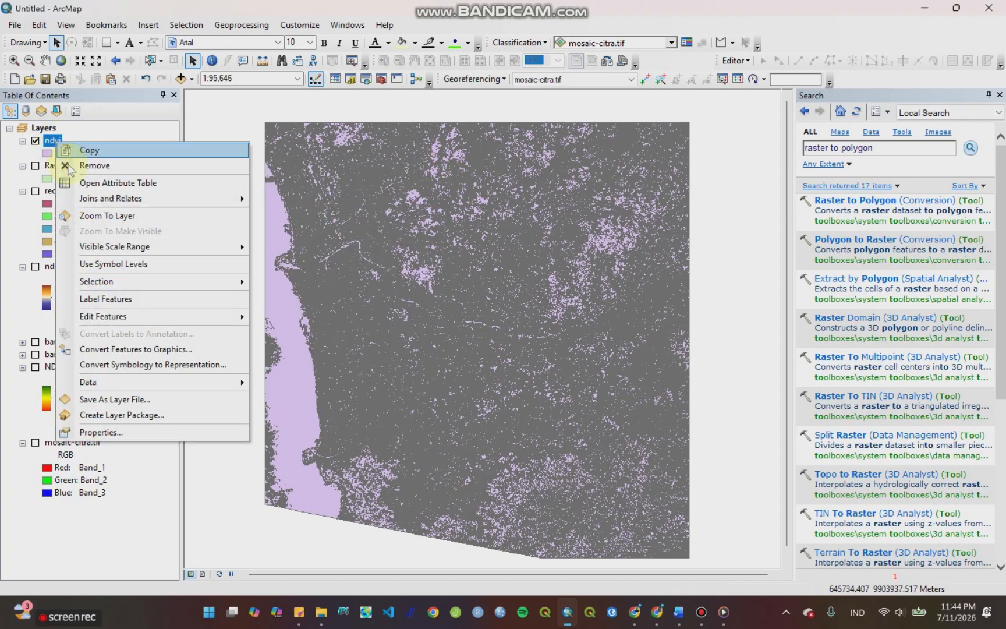
click(147, 433)
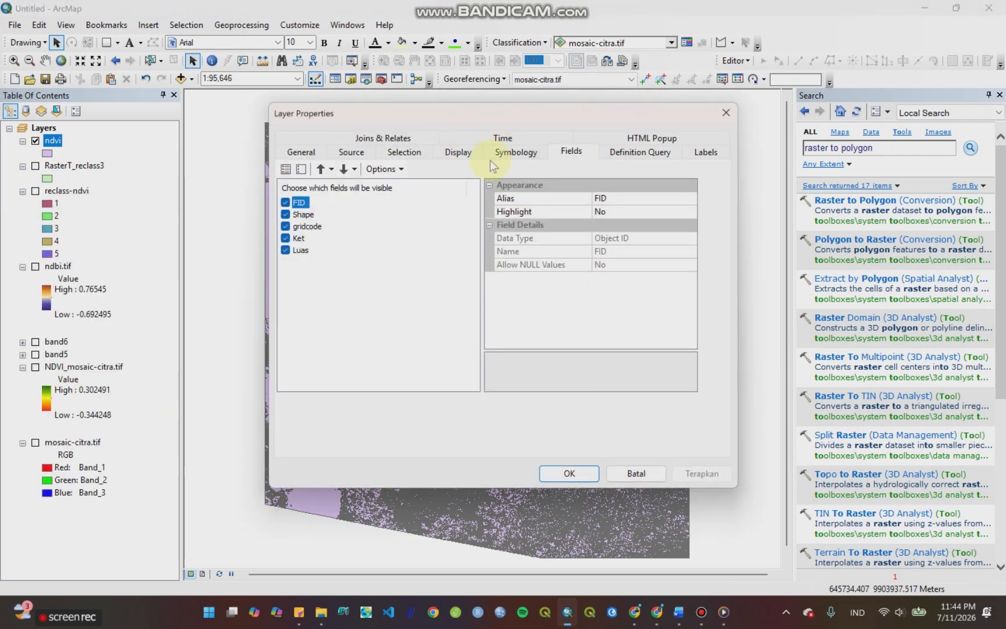
click(496, 154)
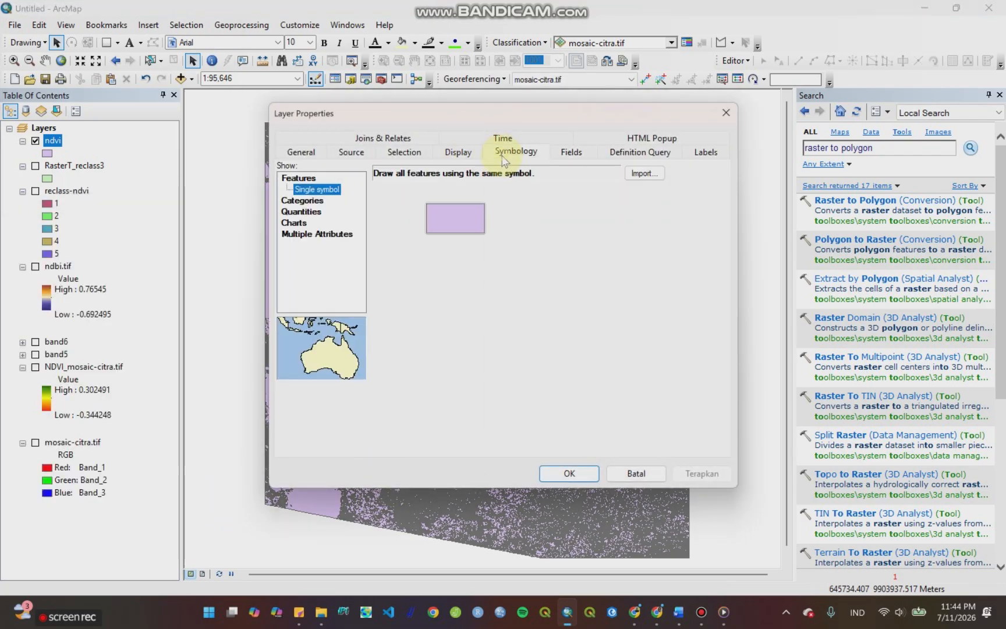
click(303, 202)
click(465, 201)
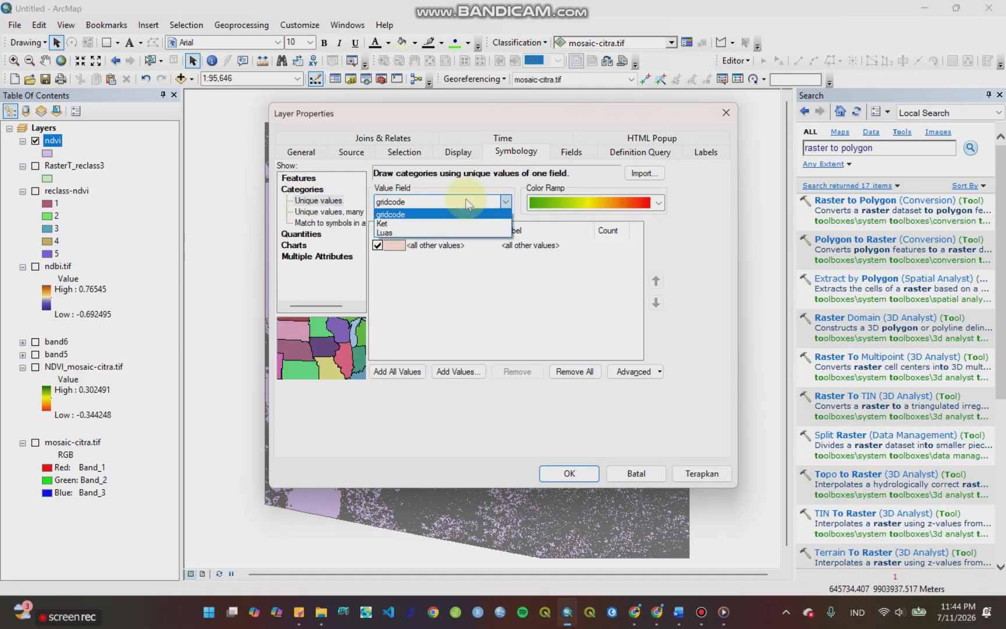
click(441, 223)
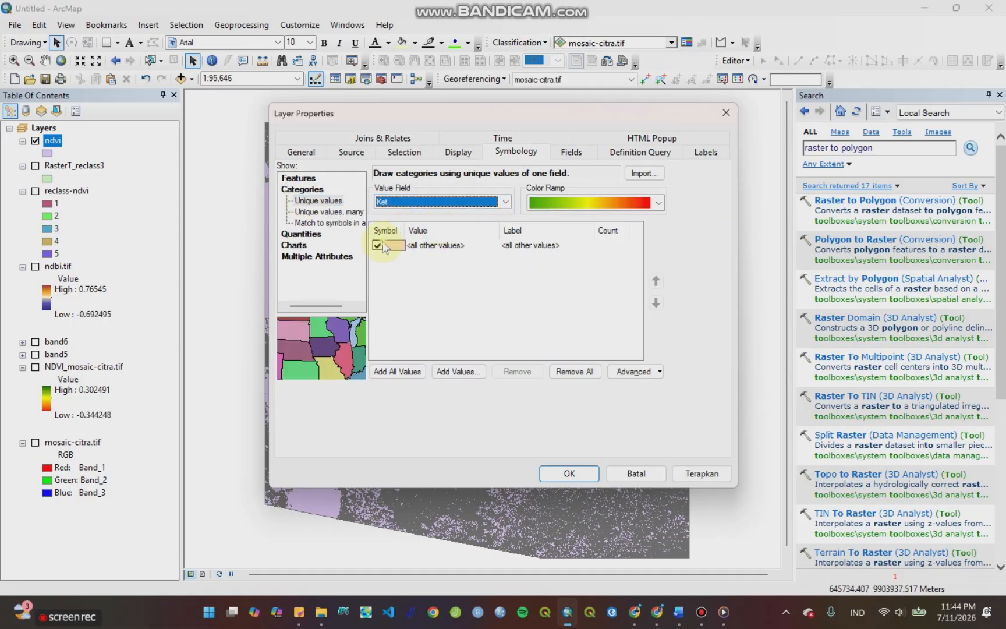
Step: Exclude all other values from the ndvi symbology, add all Ket values as classes, and apply the symbology
click(382, 243)
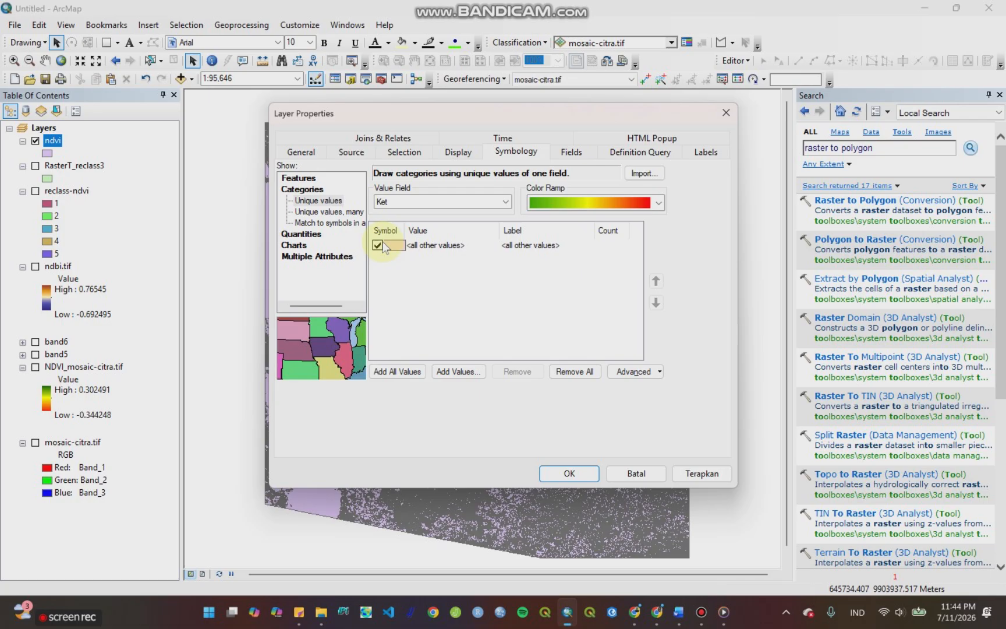
click(397, 371)
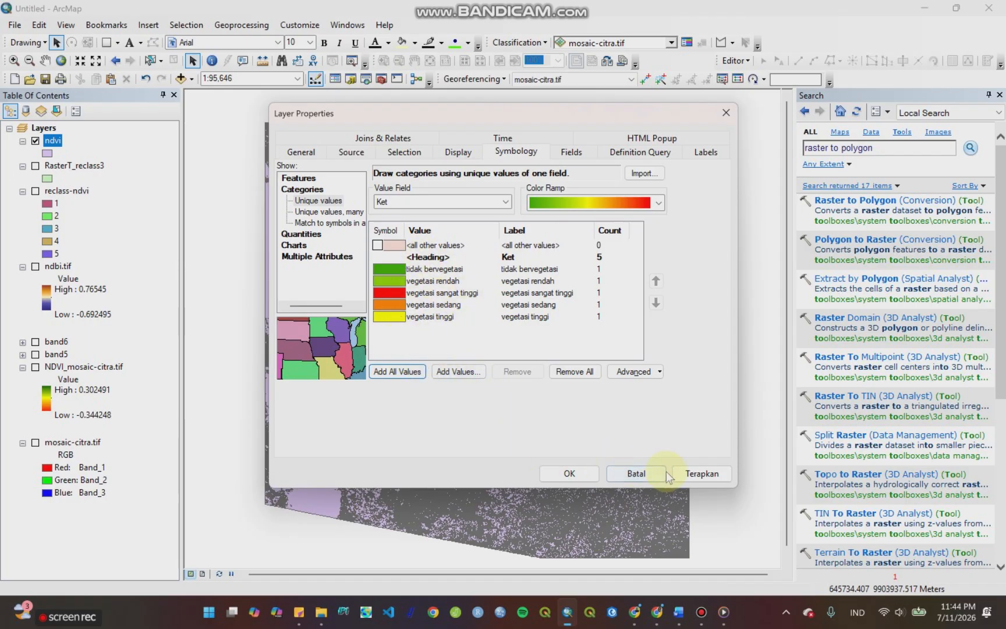
click(698, 476)
click(582, 474)
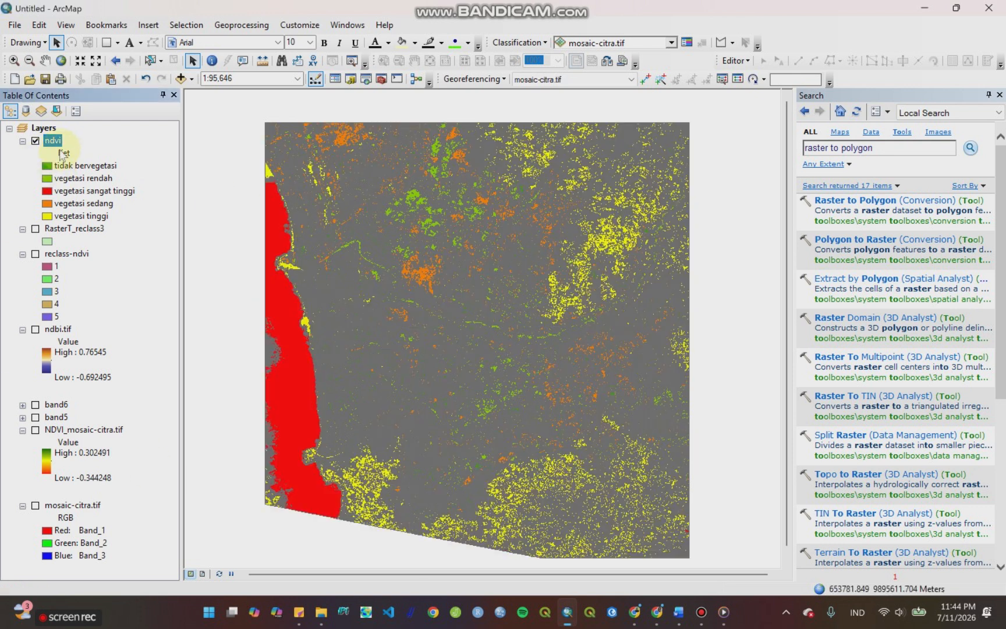
Step: Set the outline of all ndvi class symbols to No Color in the layer's symbology
right_click(51, 146)
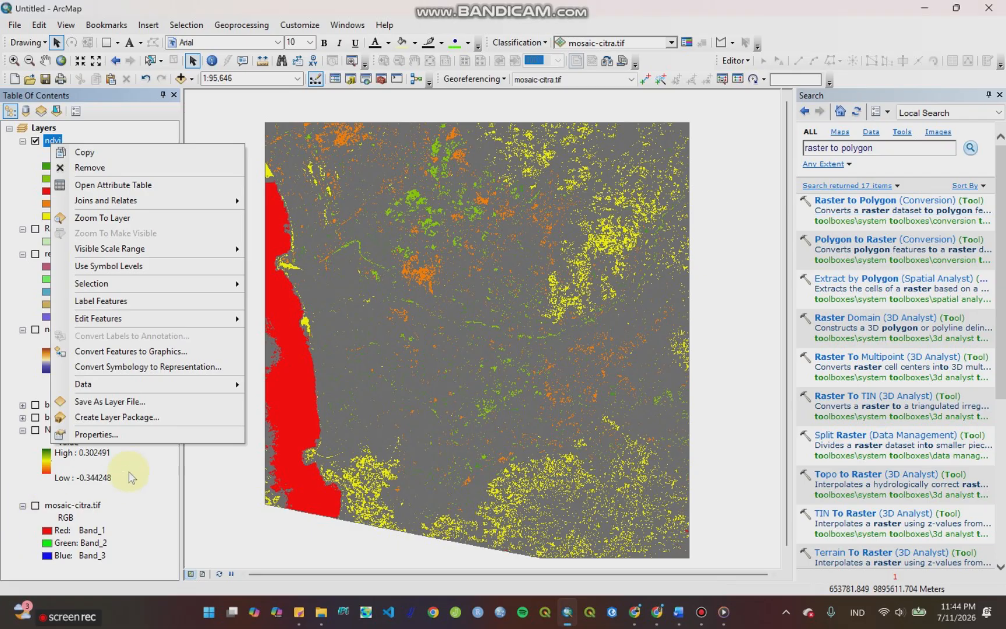
click(134, 435)
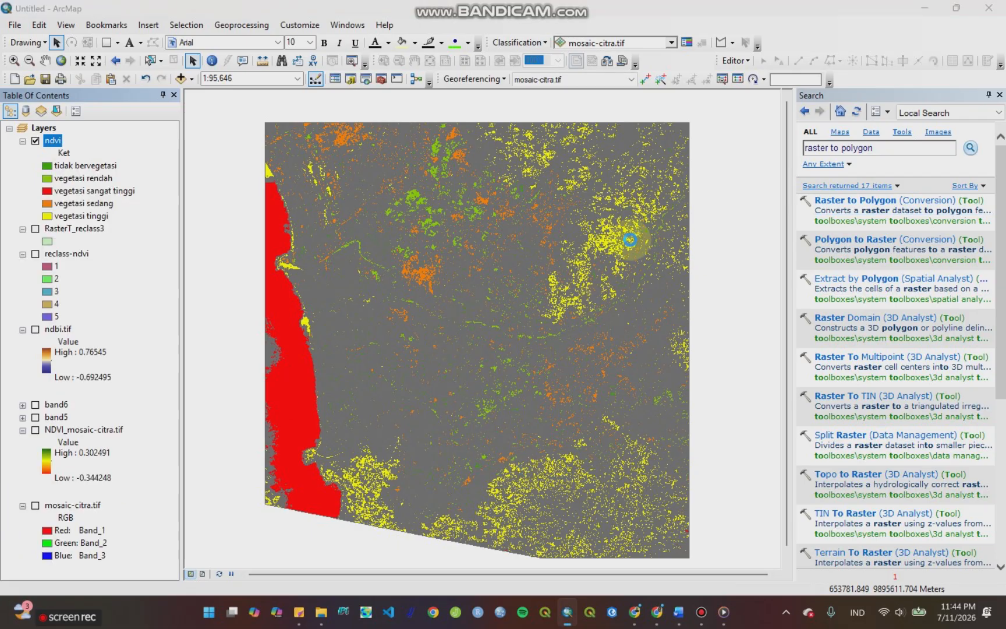
right_click(390, 231)
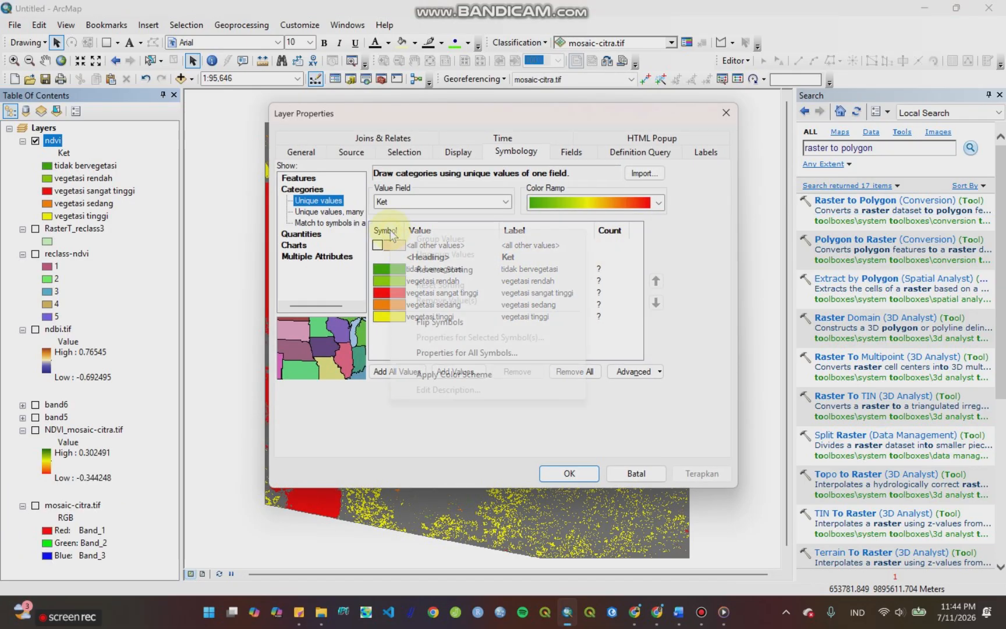
click(387, 230)
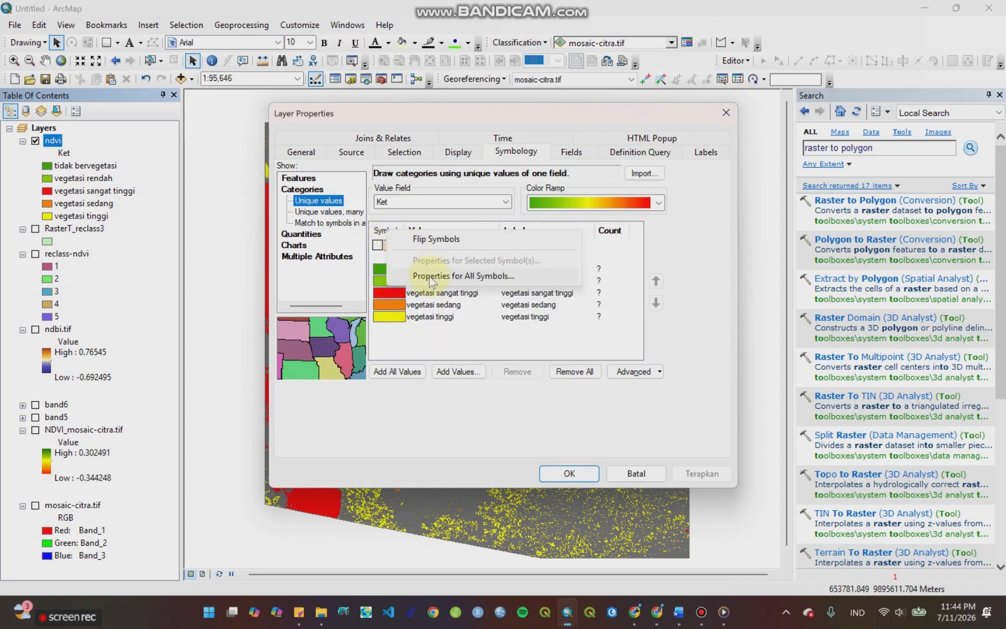
click(430, 276)
click(758, 356)
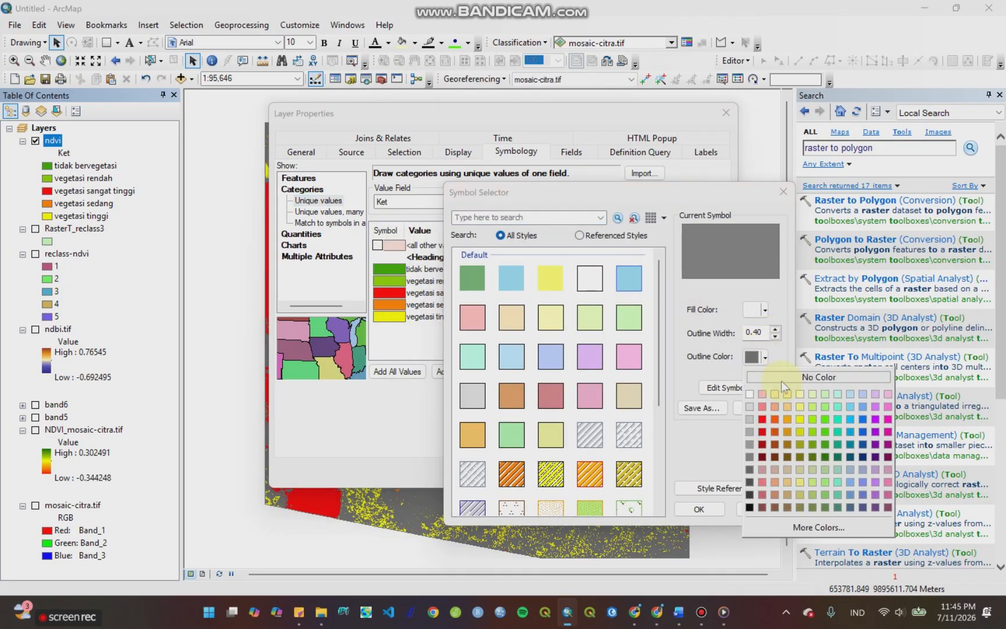
click(783, 378)
click(699, 508)
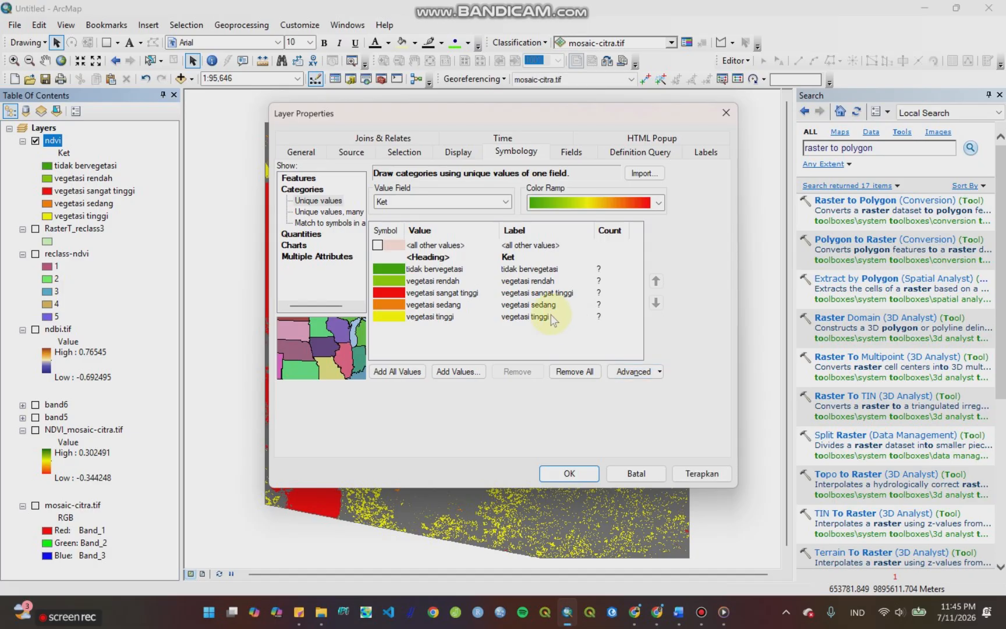
click(424, 269)
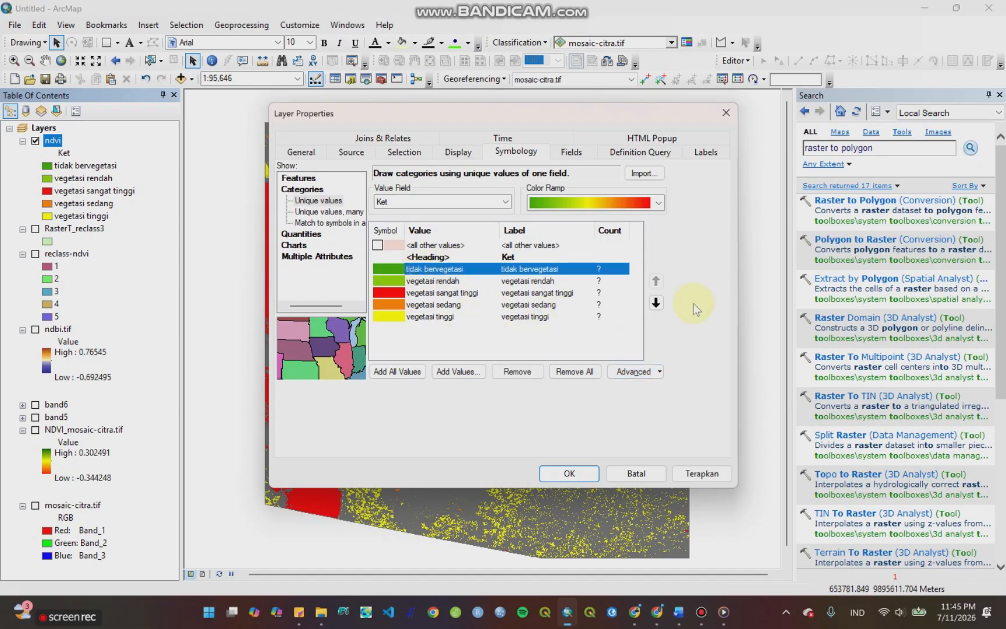
click(655, 302)
click(655, 303)
click(656, 302)
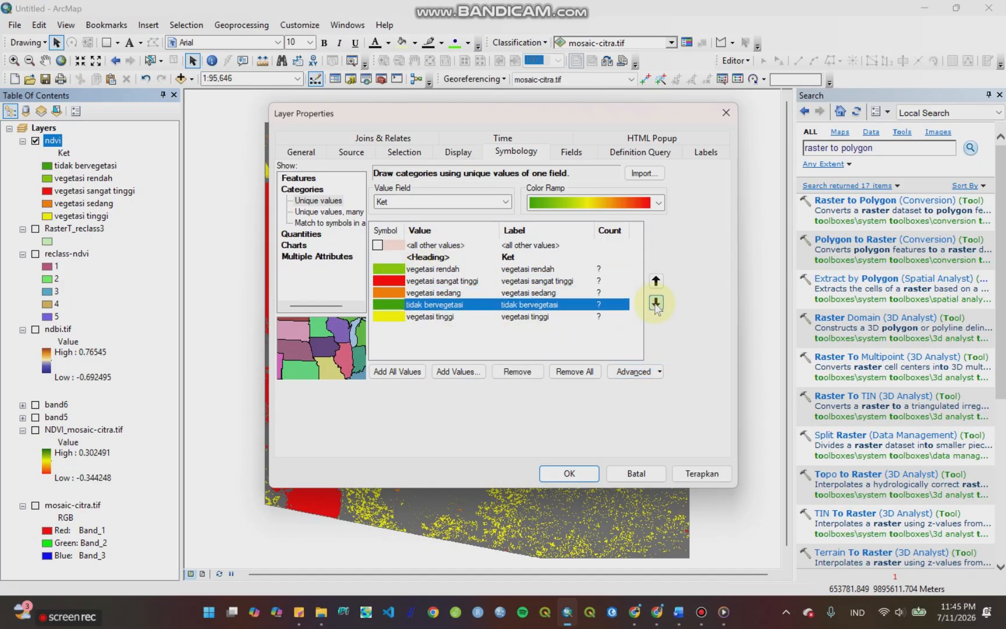
click(656, 303)
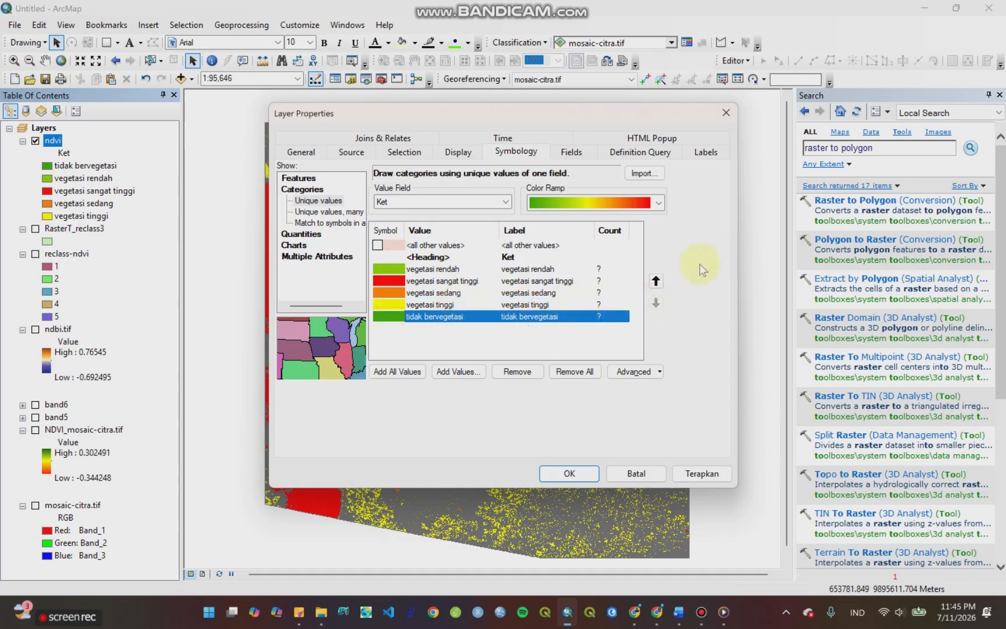
click(656, 281)
click(655, 282)
click(656, 282)
click(656, 281)
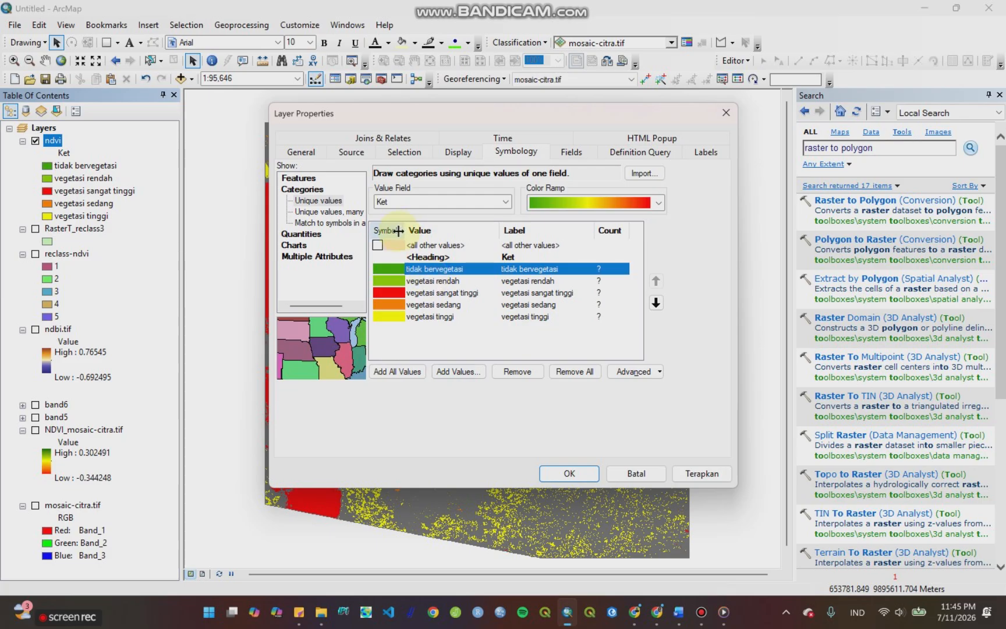
Step: Flip the symbol colors of the ndvi classes and apply the symbology to the layer
right_click(381, 232)
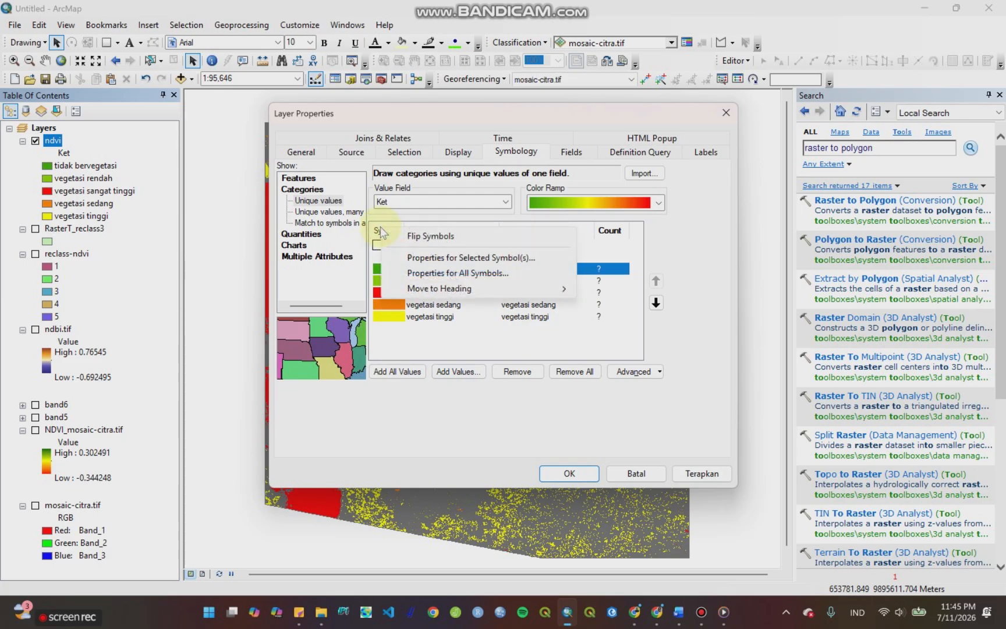
click(420, 235)
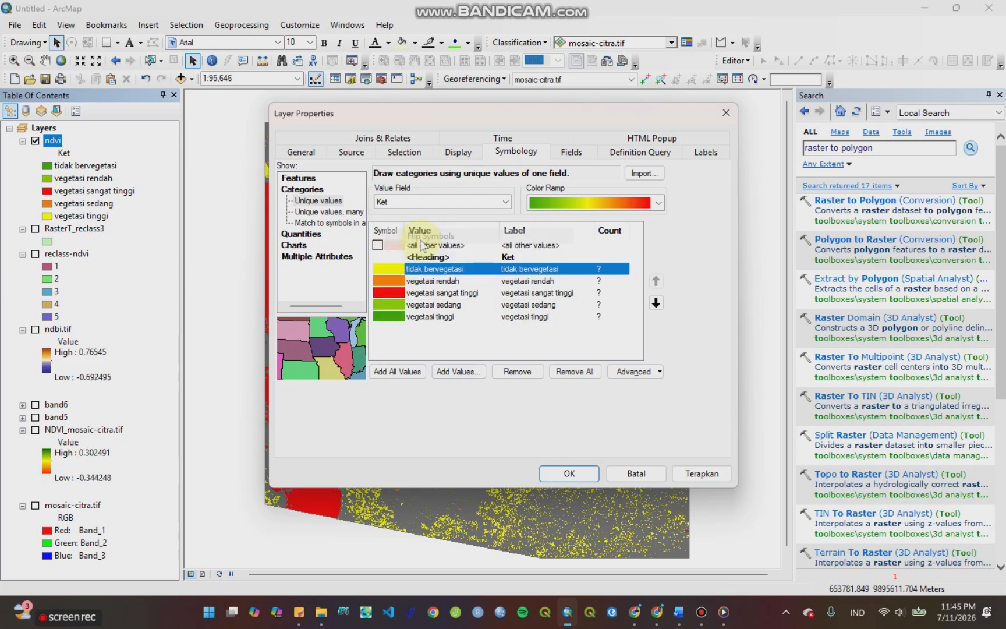
click(682, 469)
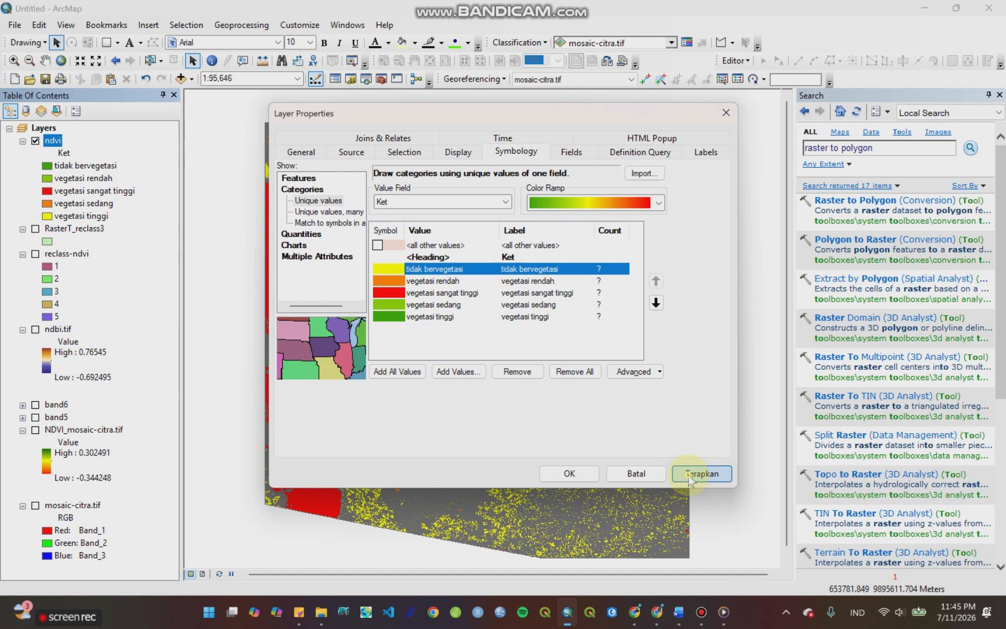
click(582, 473)
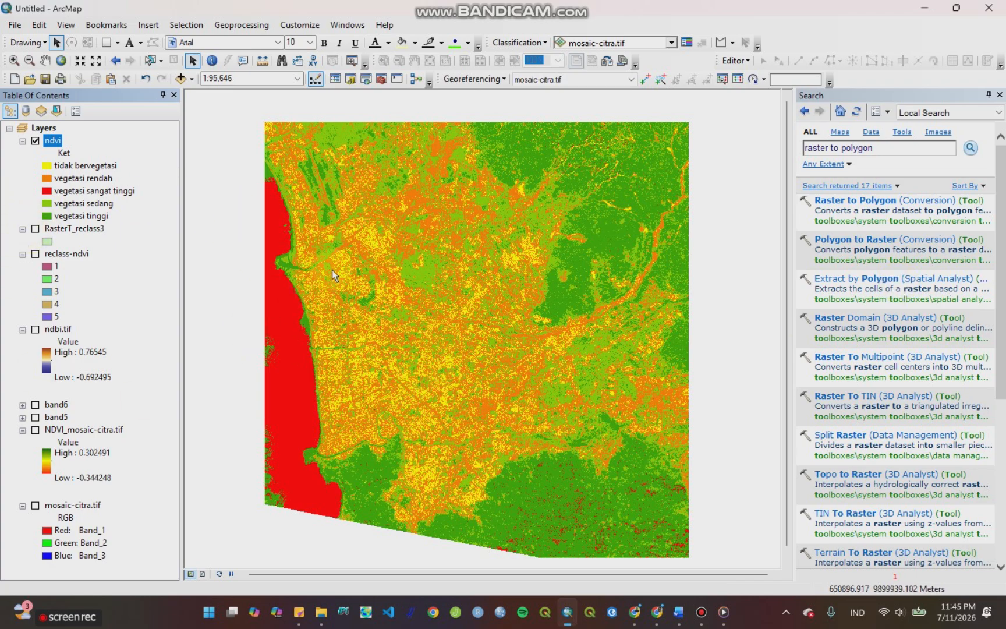
Step: Change the "vegetasi sangat tinggi" class symbol to a light blue fill with no outline color
double_click(47, 191)
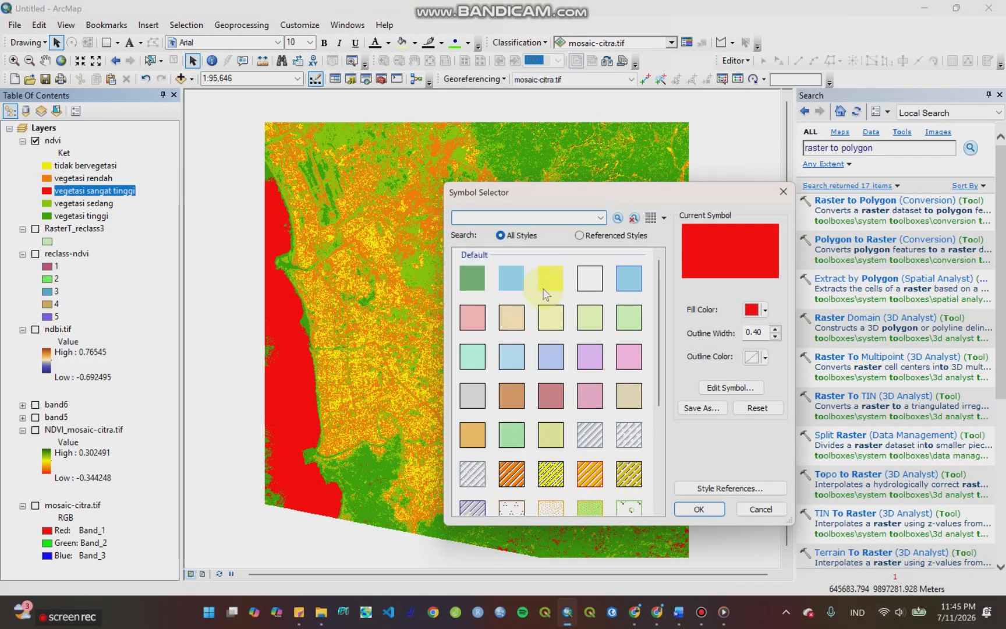
click(506, 285)
click(760, 360)
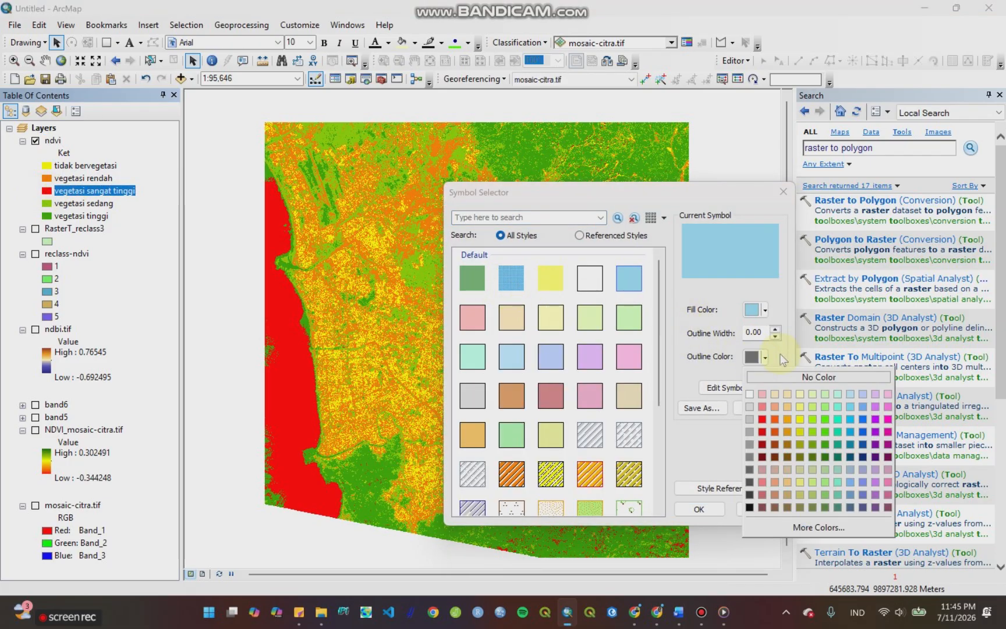
click(780, 376)
click(697, 509)
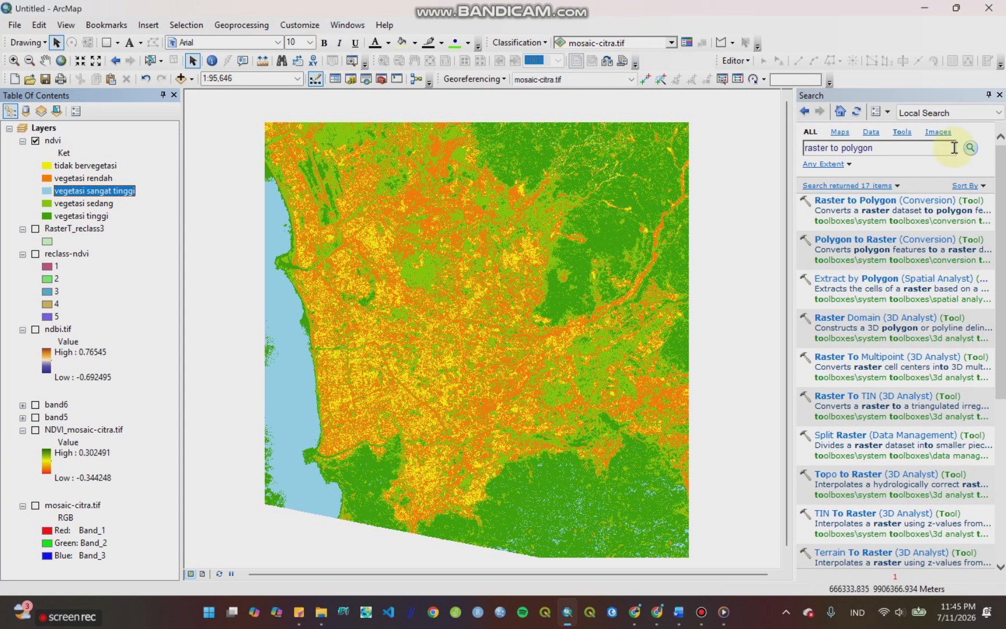
Step: Search for "reclassify", open the Spatial Analyst Reclassify tool, and choose ndbi.tif as the input raster
drag(906, 143, 798, 146)
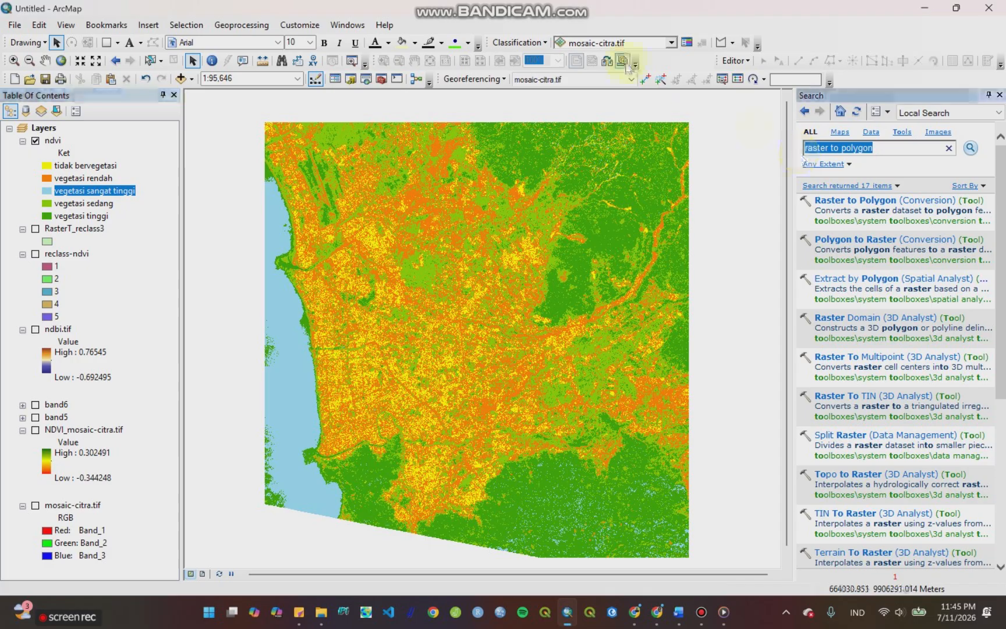
text(recl)
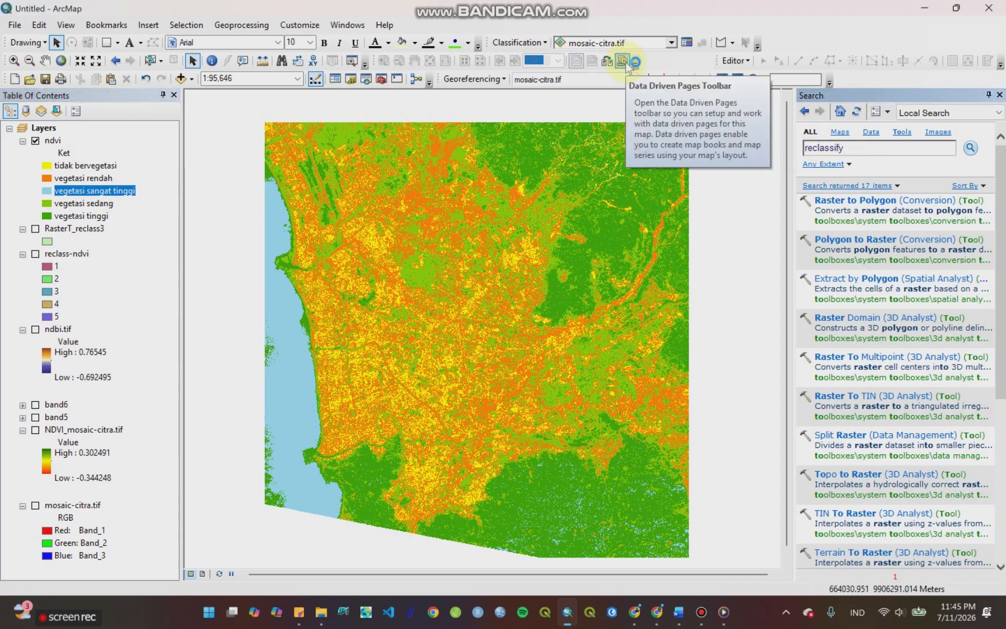
text(assify)
key(Return)
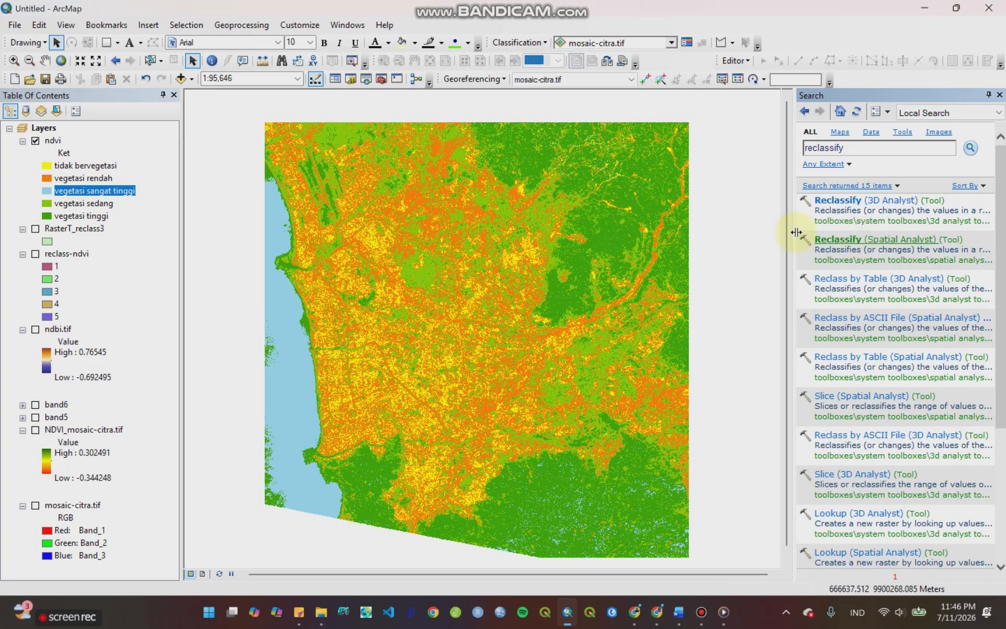
click(866, 241)
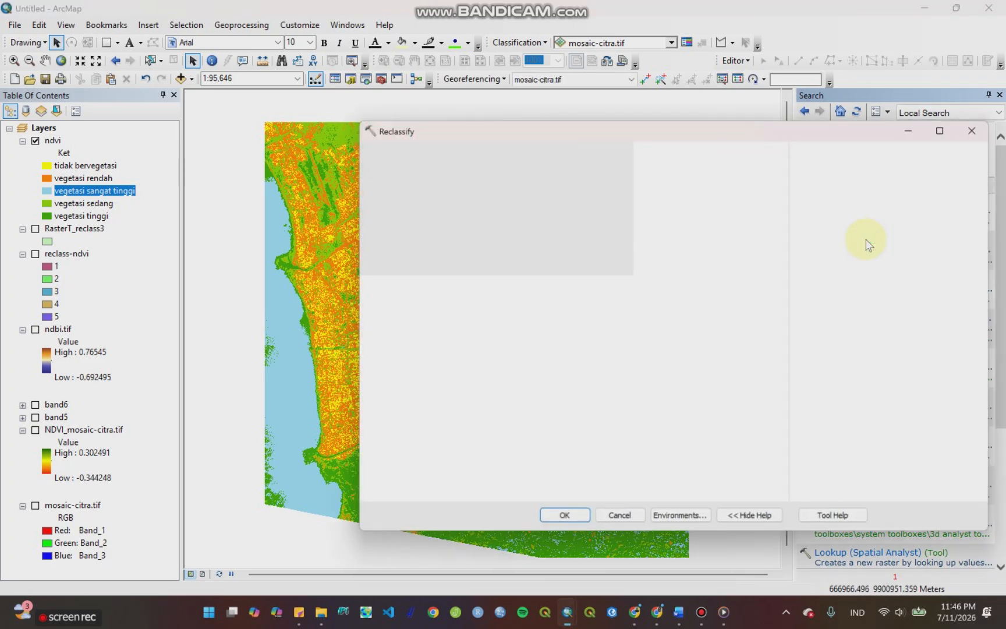
click(739, 170)
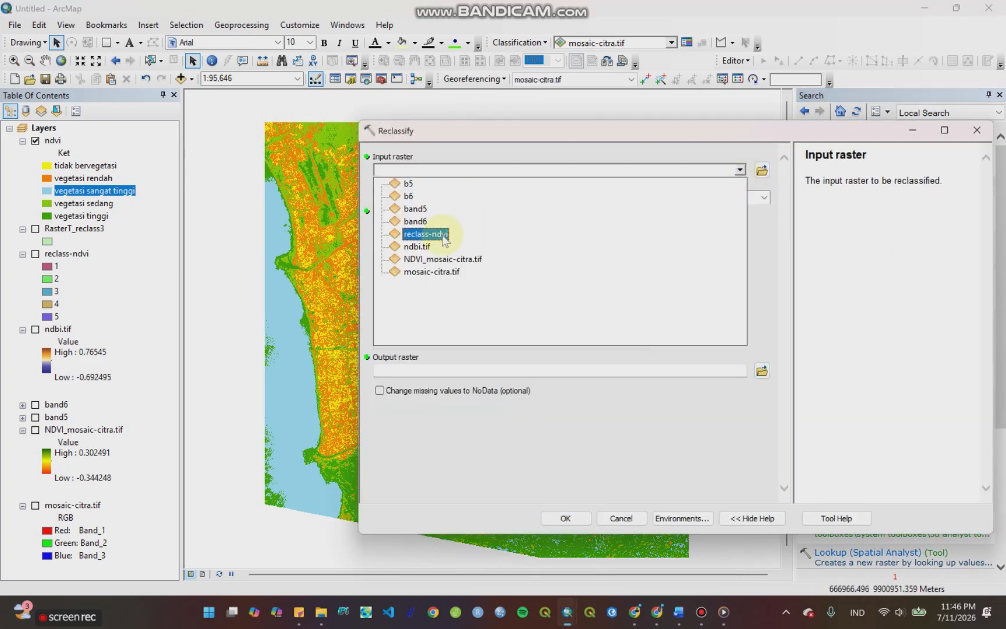
click(431, 263)
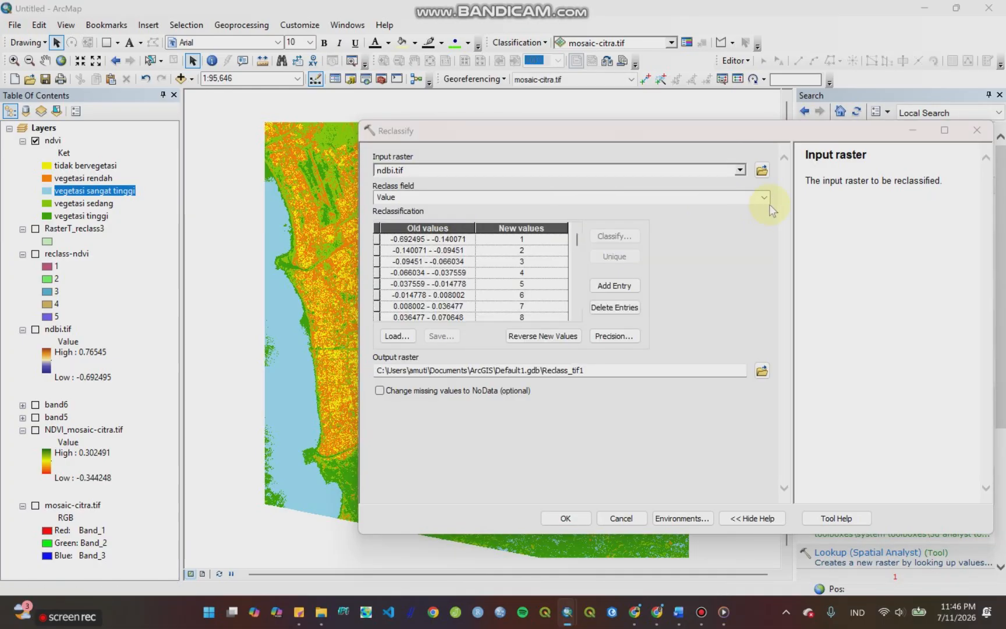
Step: Classify the ndbi.tif values into 5 classes using Natural Breaks (Jenks)
click(614, 236)
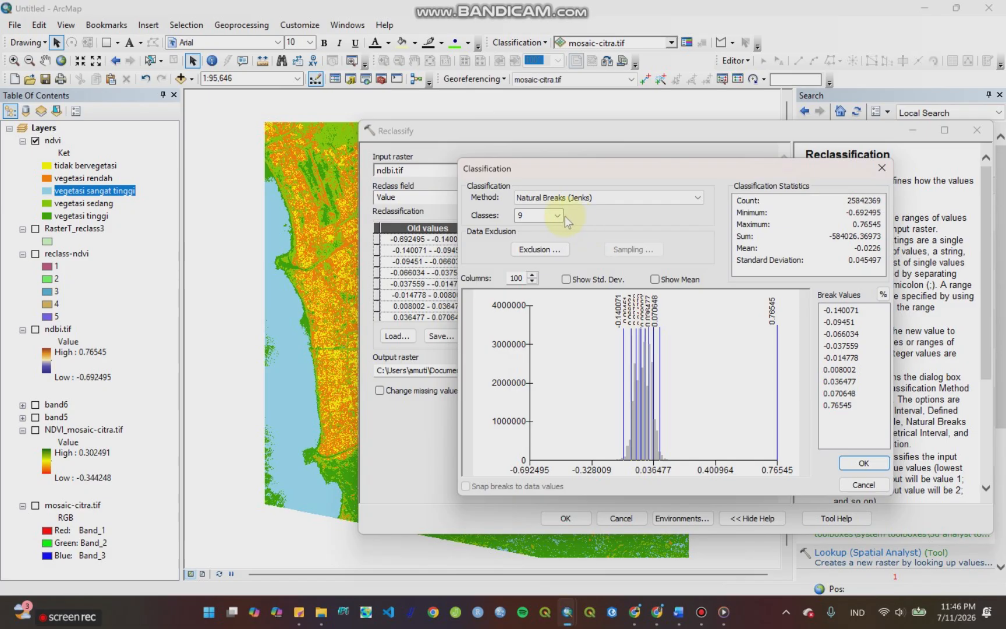
click(562, 215)
click(540, 243)
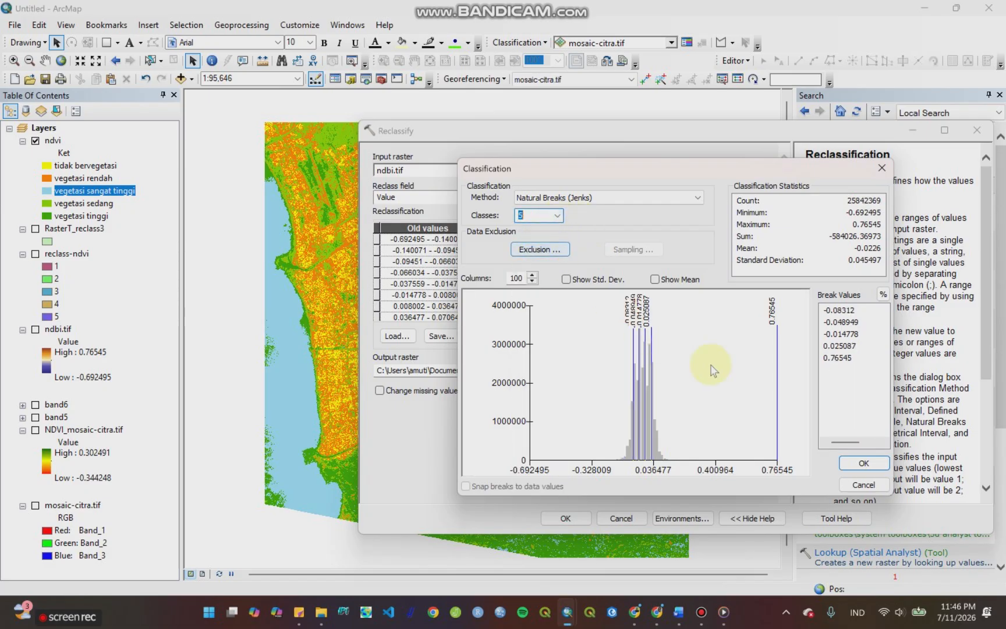
click(861, 464)
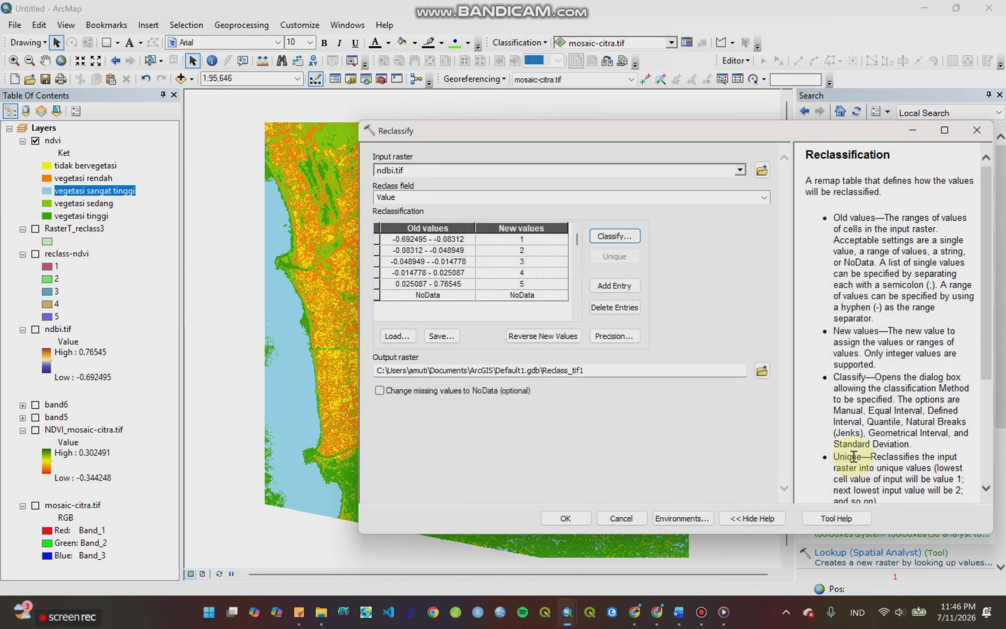
Step: Run the ndbi.tif reclassification and move the resulting Reclass_tif1 layer above the ndvi layer
click(581, 516)
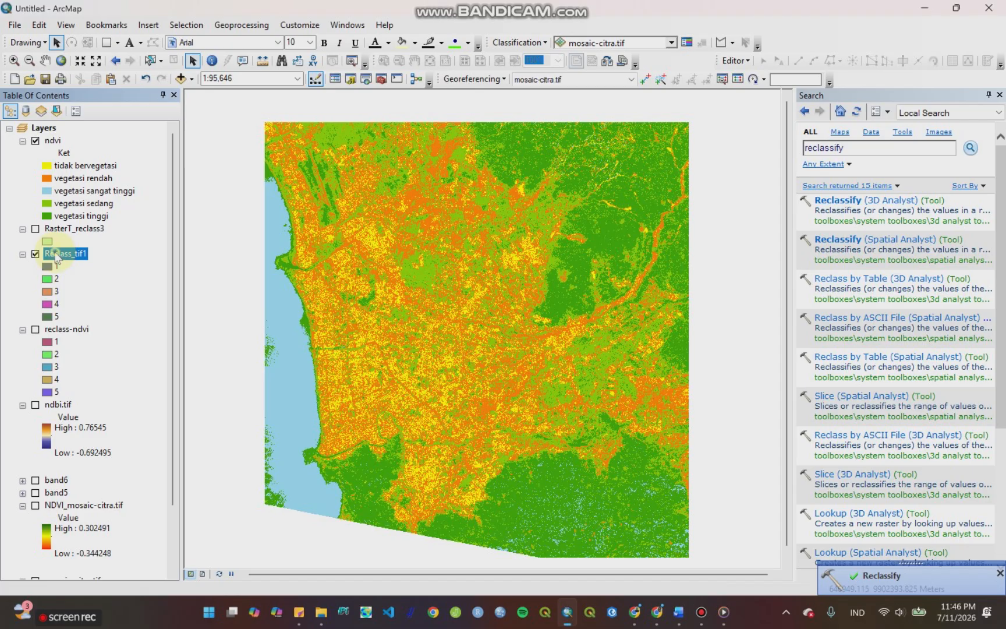
drag(55, 256, 63, 134)
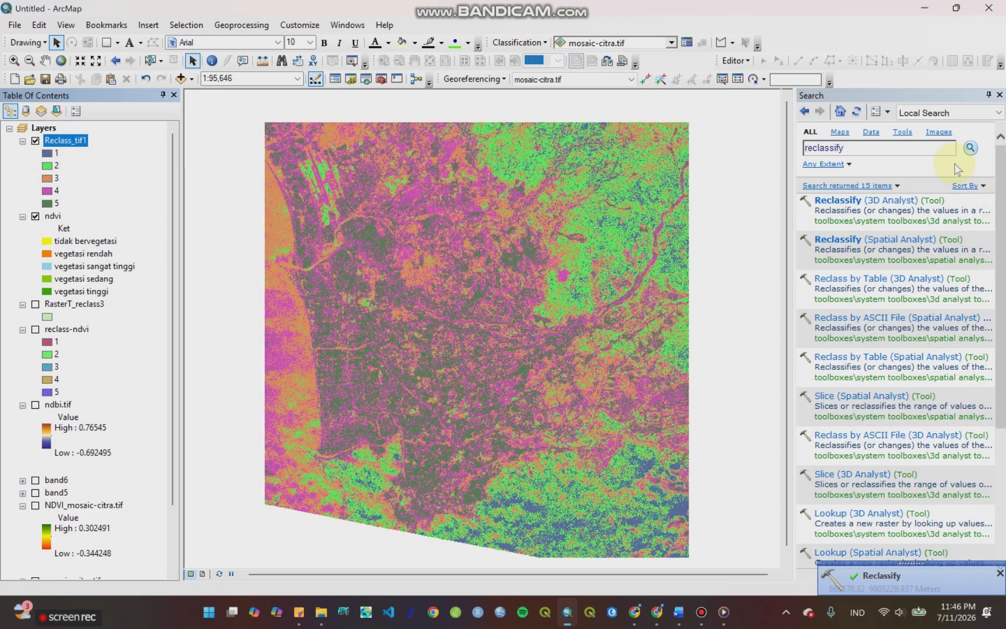
Step: Search for "raster to polygon", open the Raster to Polygon conversion tool, and choose Reclass_tif1 as the input raster
double_click(853, 152)
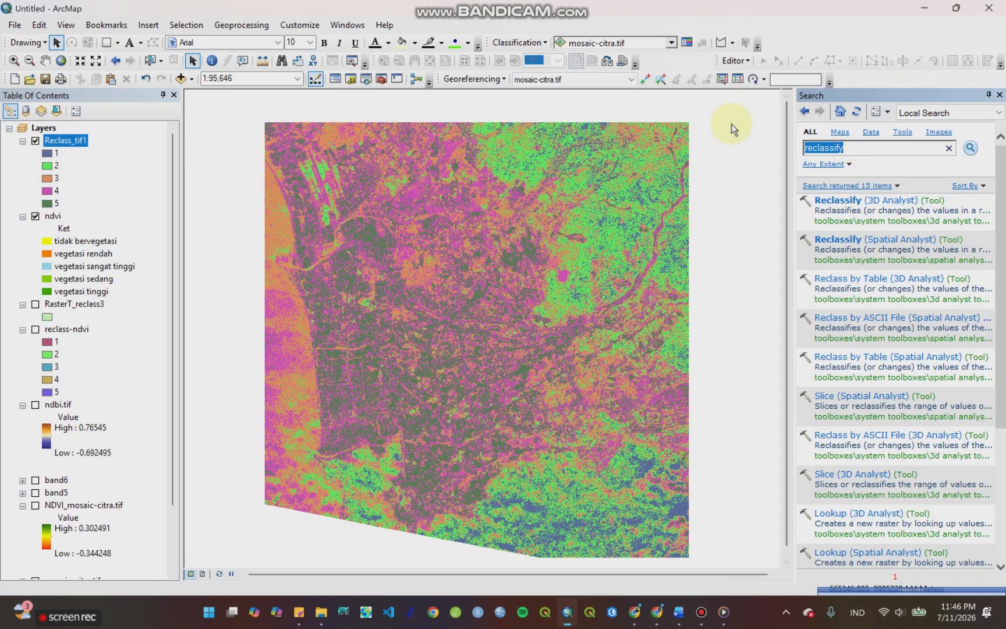
text(raster )
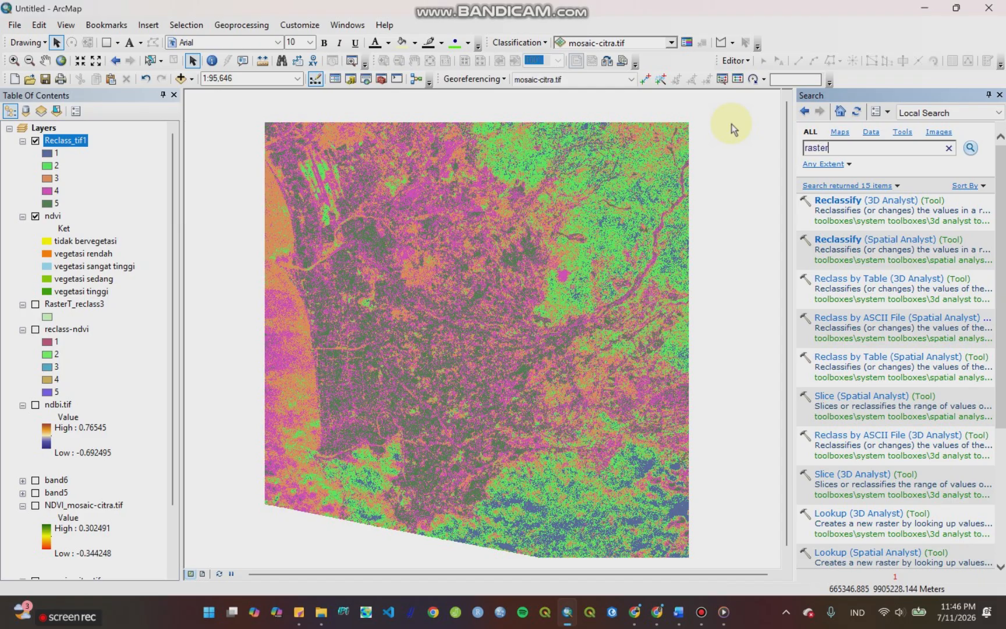
text(to)
key(Return)
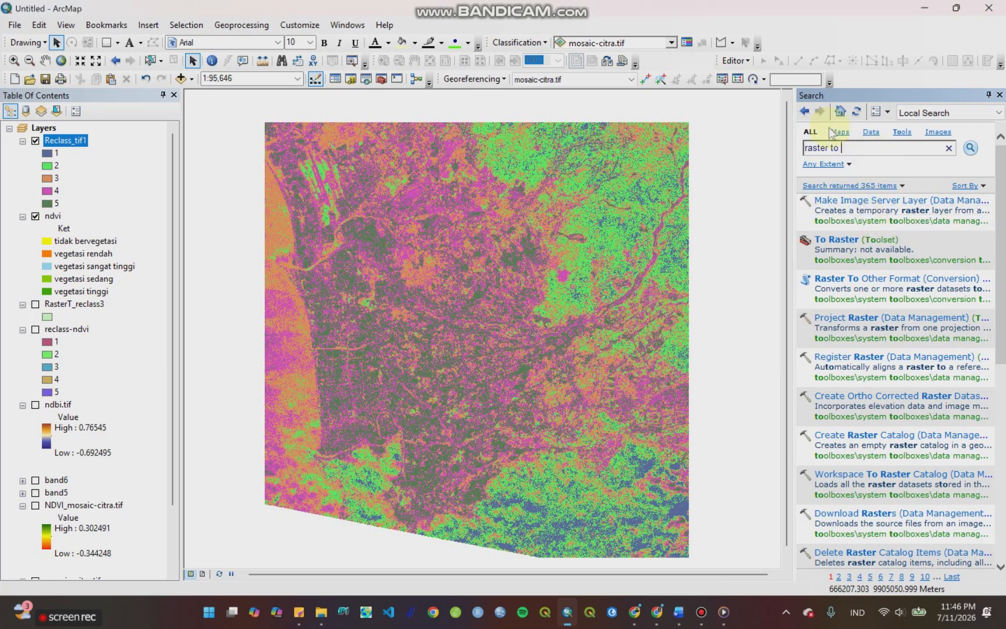
text(polygon)
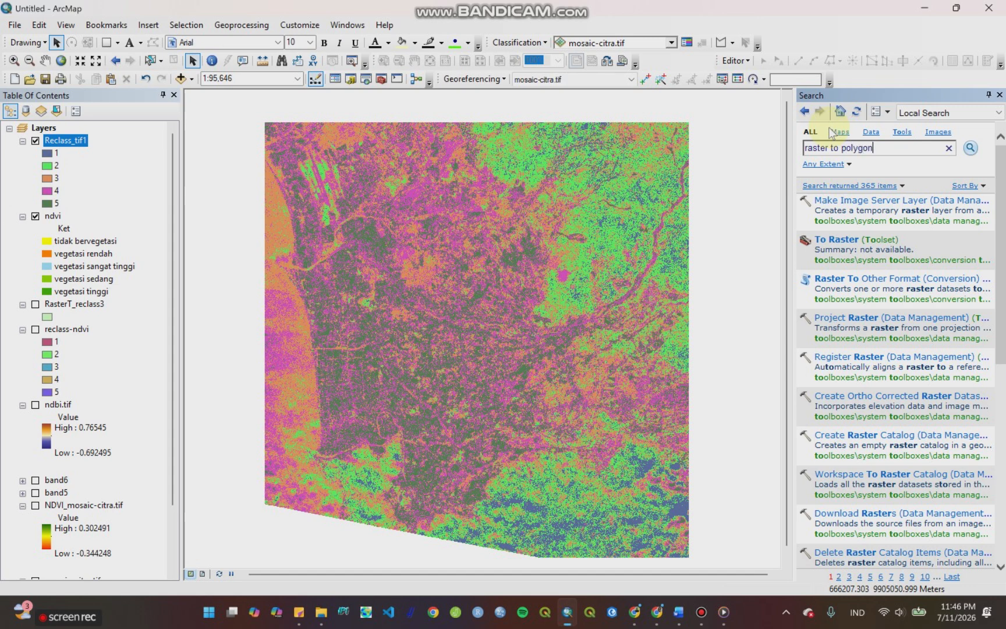
key(Return)
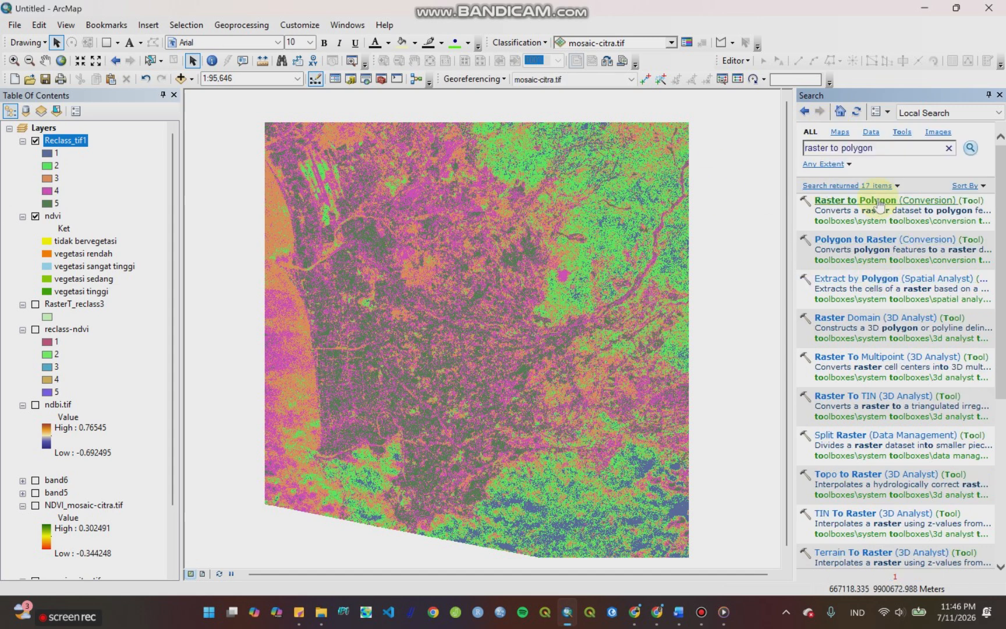
click(876, 201)
click(741, 170)
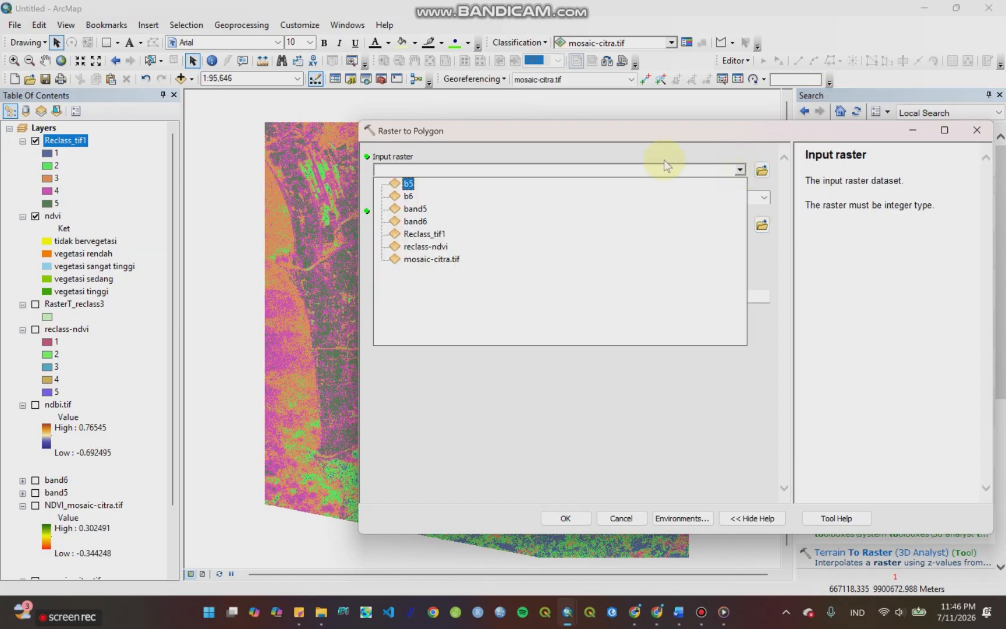
click(425, 234)
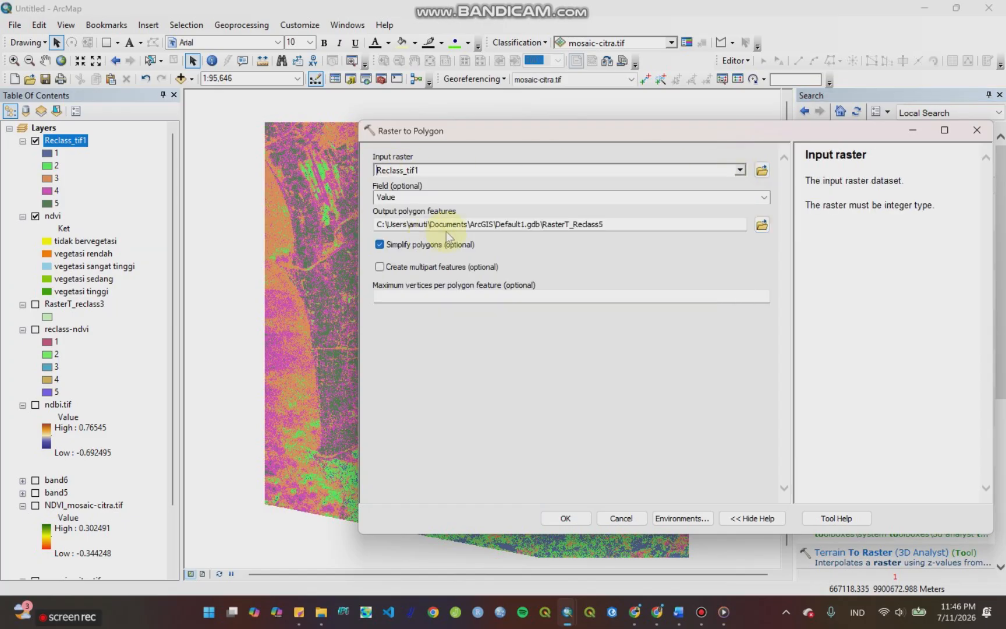
Step: Save the output polygon features as ndbi.shp in the PSScene folder and run the Raster to Polygon conversion
click(762, 224)
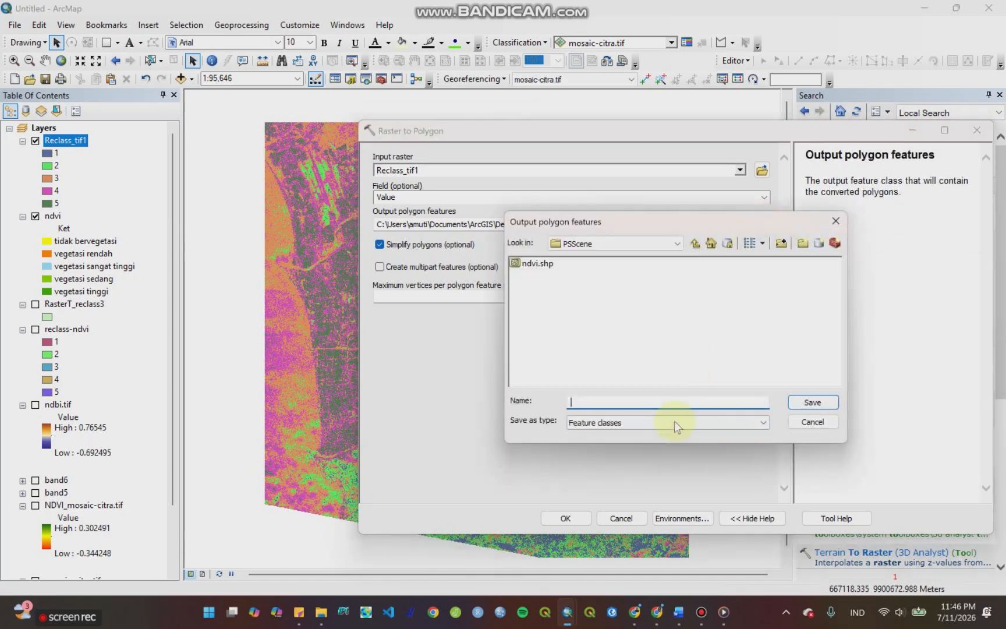
click(540, 263)
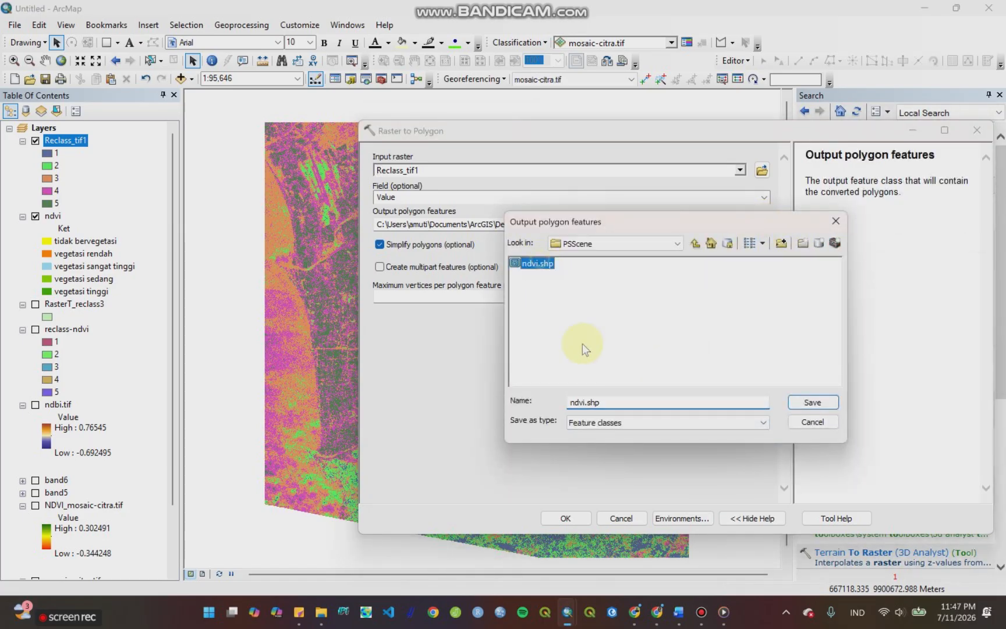
click(583, 401)
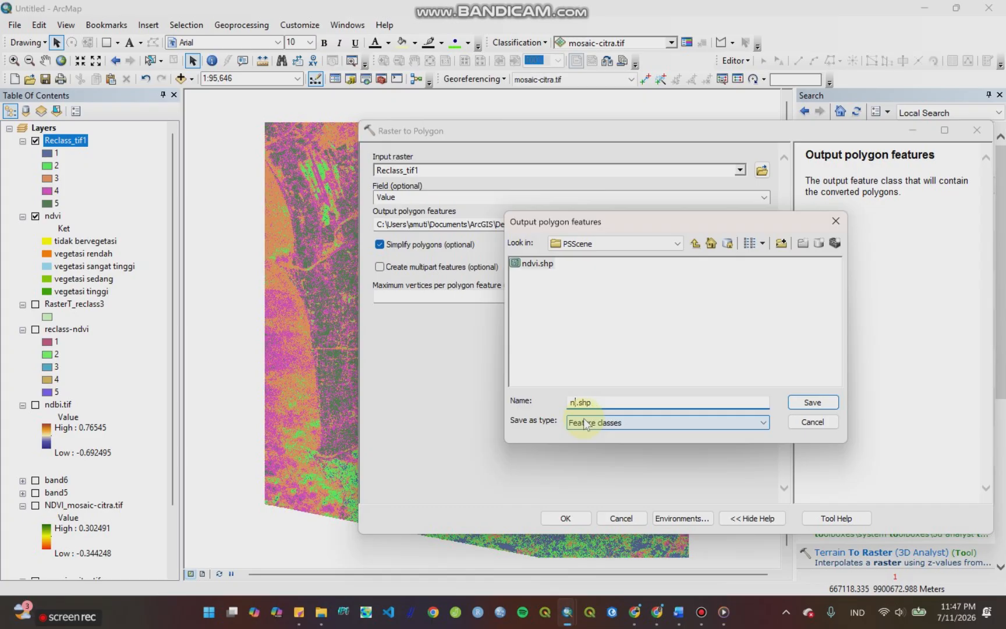
key(Delete)
text(db)
key(Return)
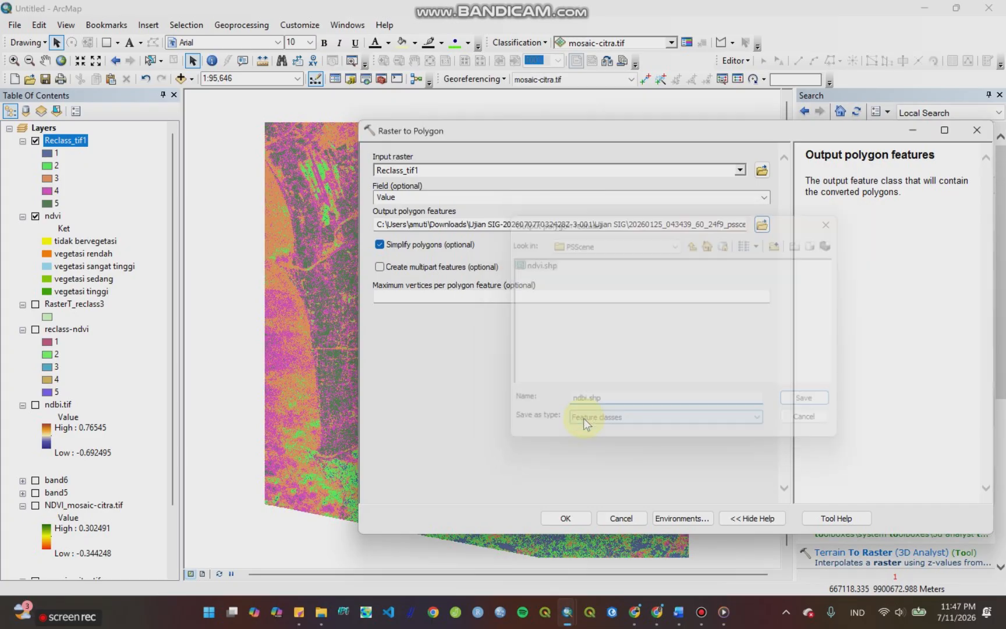
click(587, 516)
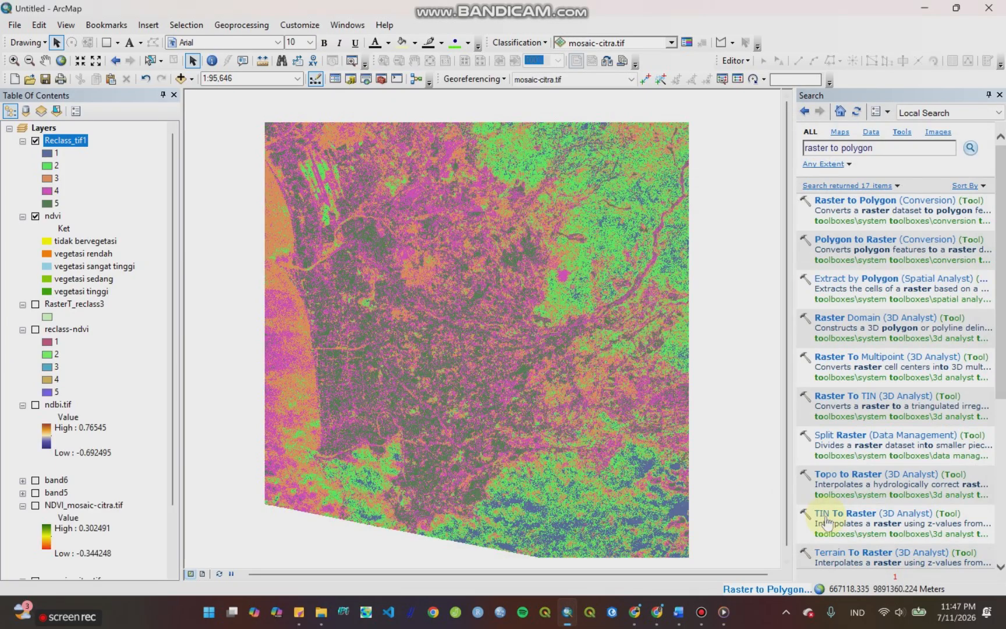
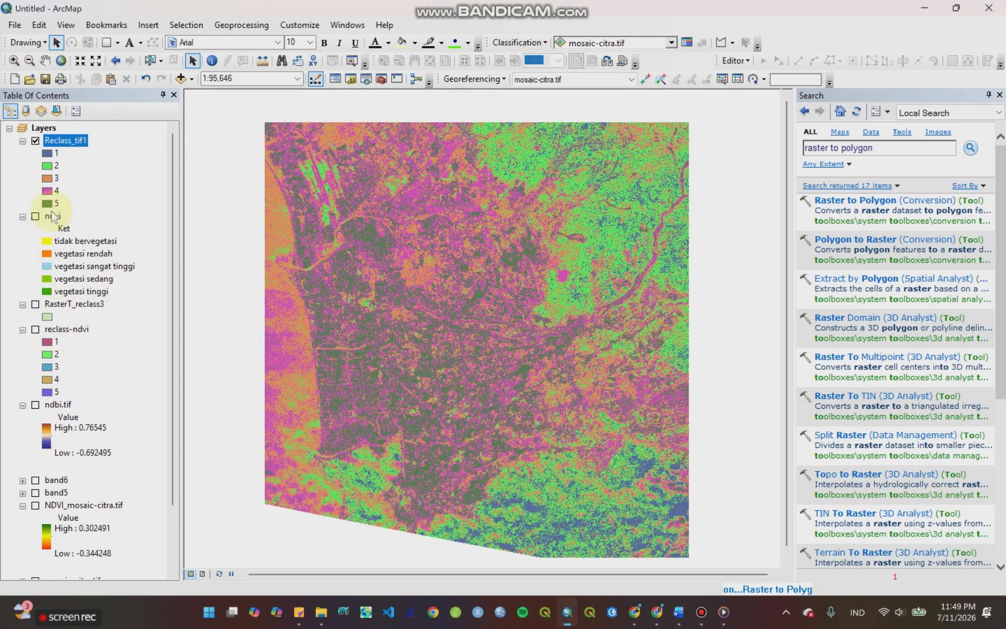
Step: Hide the Reclass_tif1 layer once the ndbi polygon layer has been added
scroll(116, 405, down, 1)
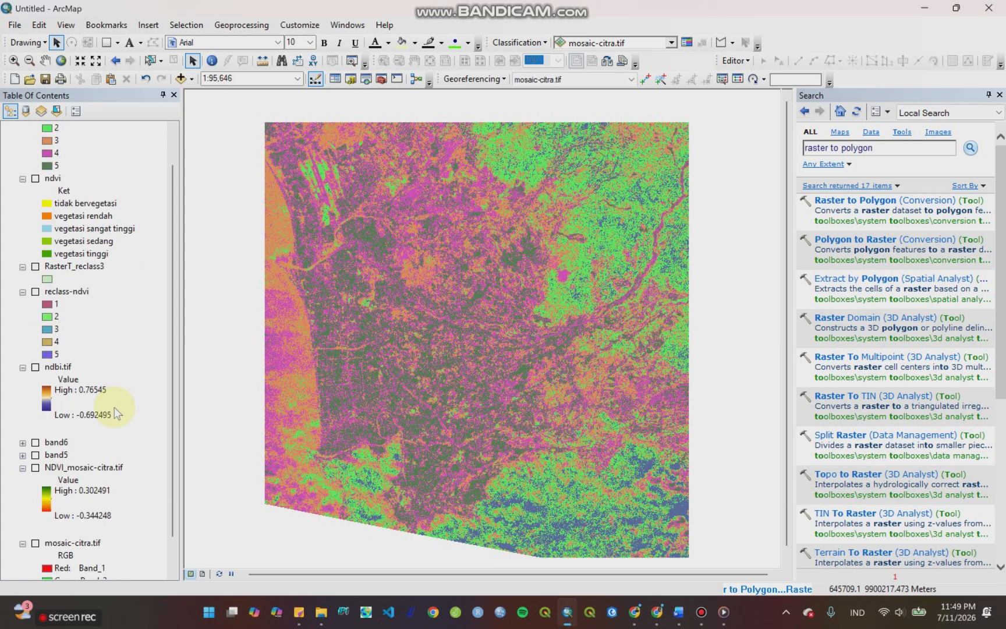
scroll(114, 407, up, 1)
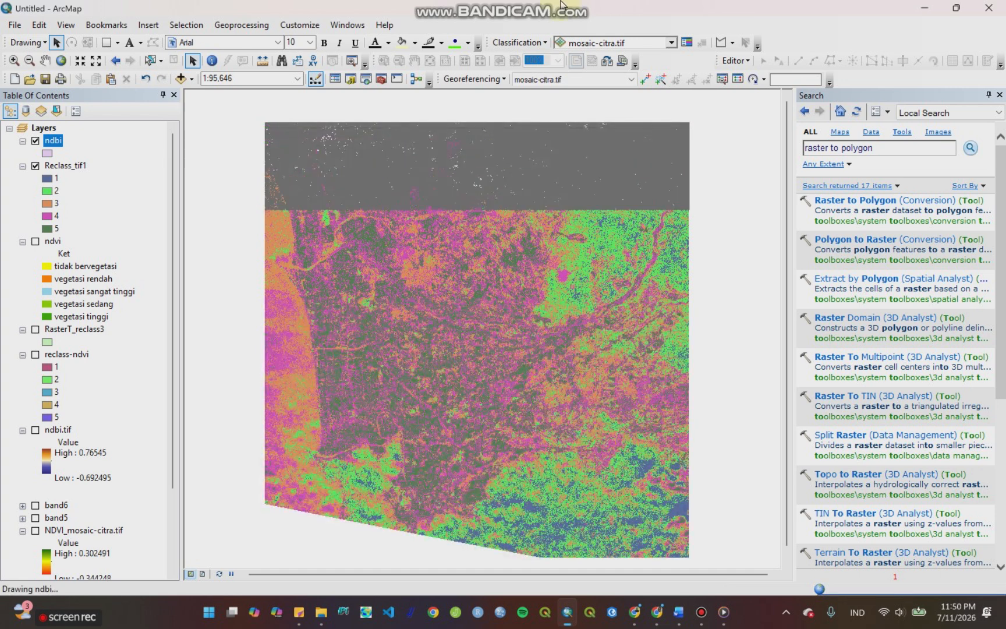
click(35, 166)
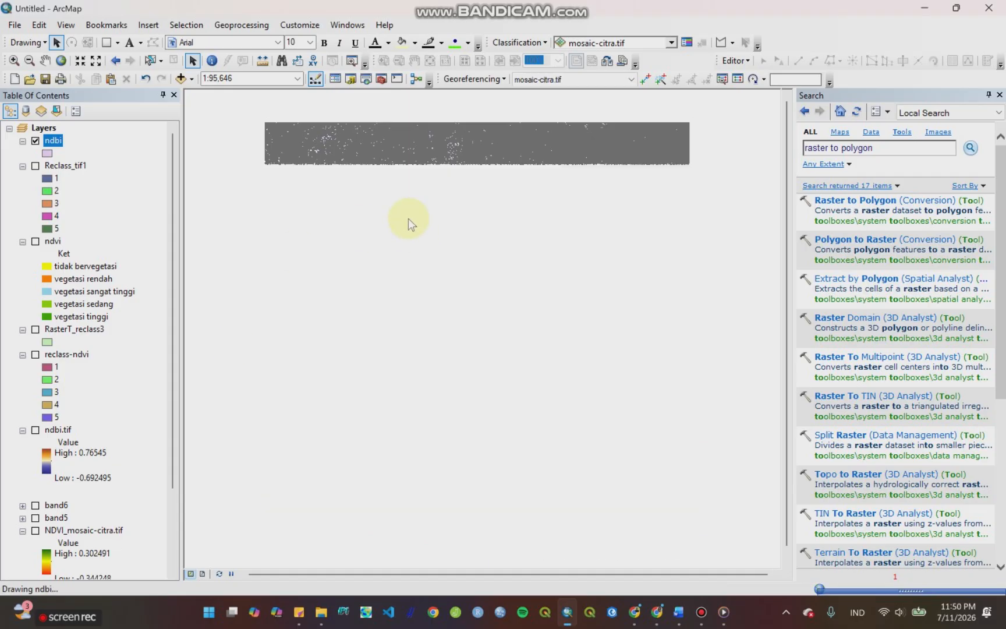
Step: Open the Dissolve tool, choose ndbi as the input features and select gridcode as the dissolve field
click(240, 25)
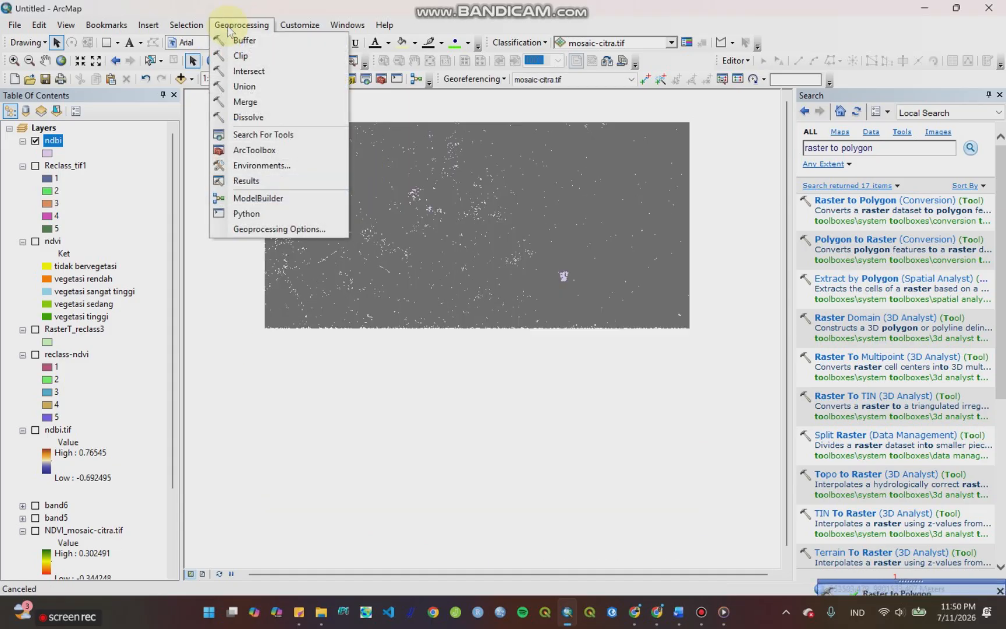
click(248, 117)
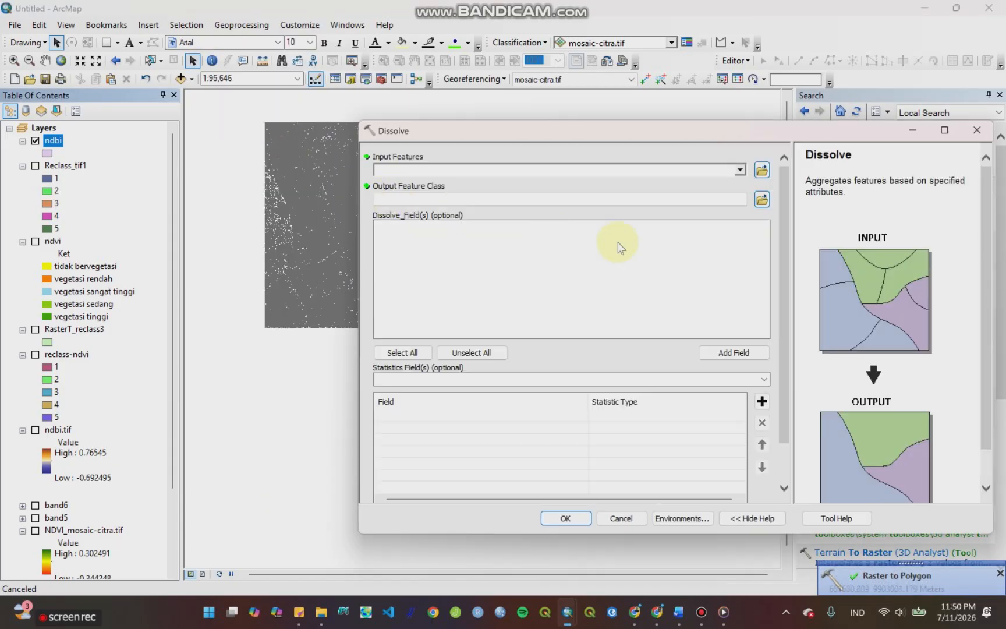
click(739, 169)
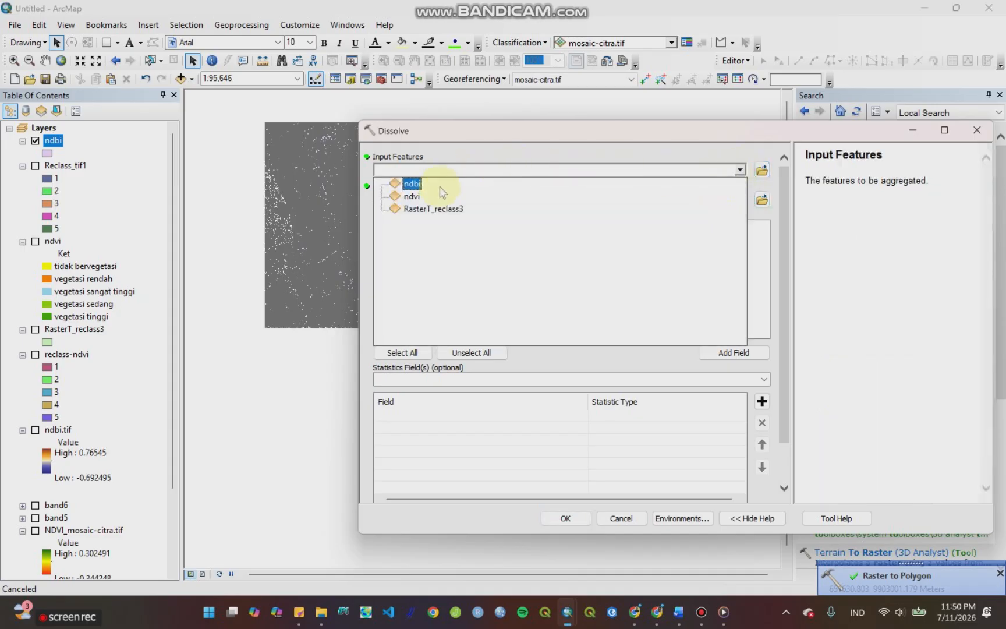
click(412, 184)
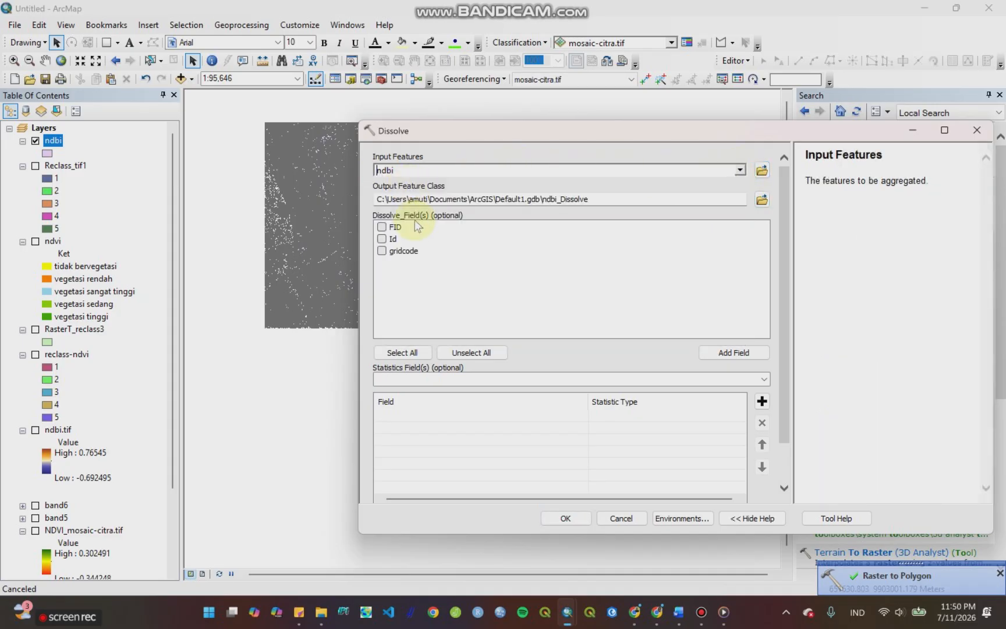
click(382, 251)
Step: Try to run the Dissolve with its output in the PSScene folder, named after ndbi.shp with the suffix -diss
click(761, 200)
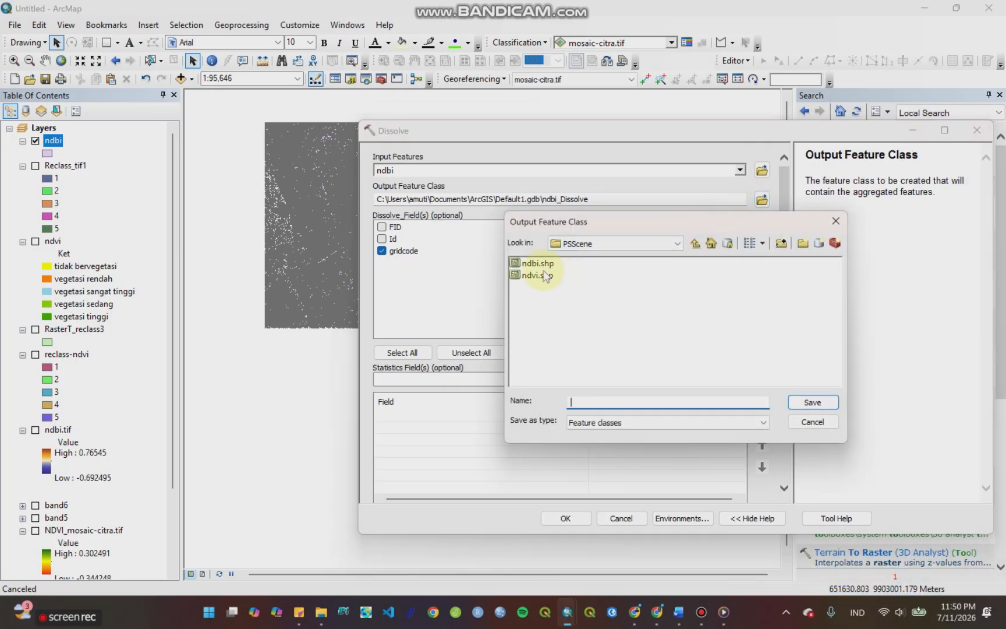
click(537, 263)
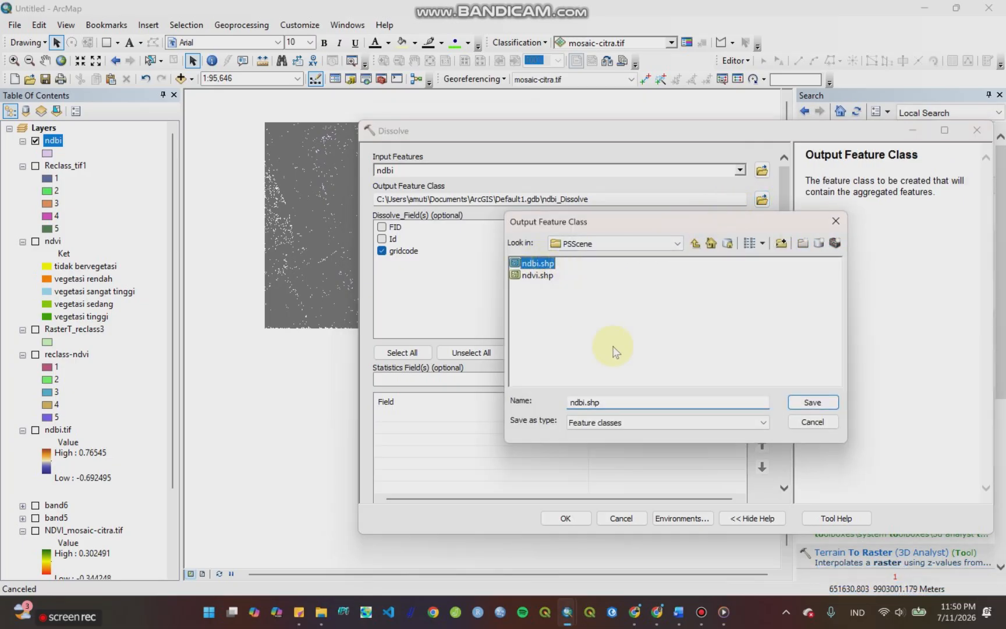
click(585, 401)
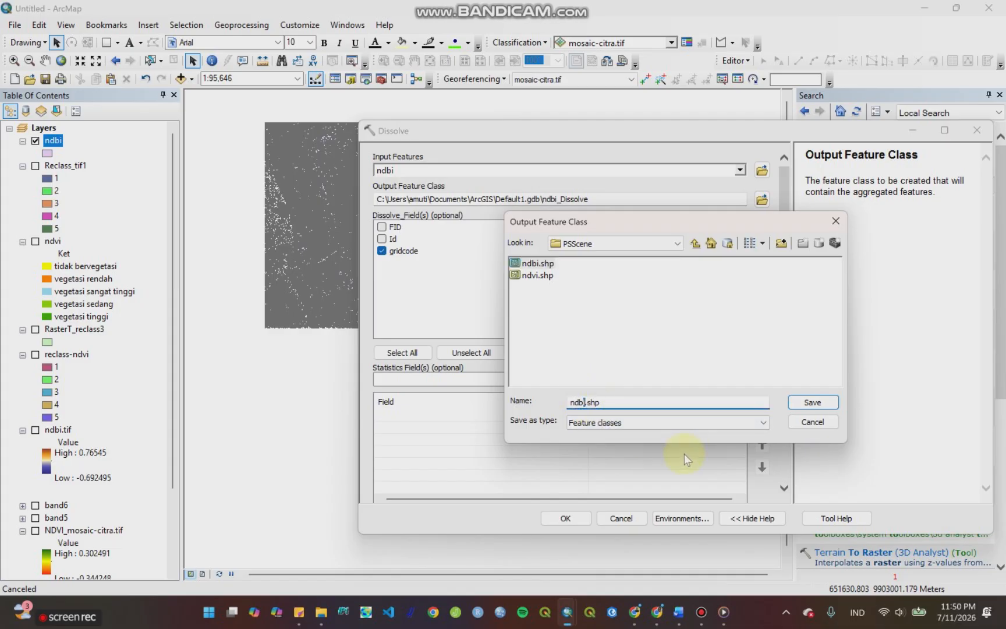
text(-)
key(BackSpace)
text(i-diss)
key(Return)
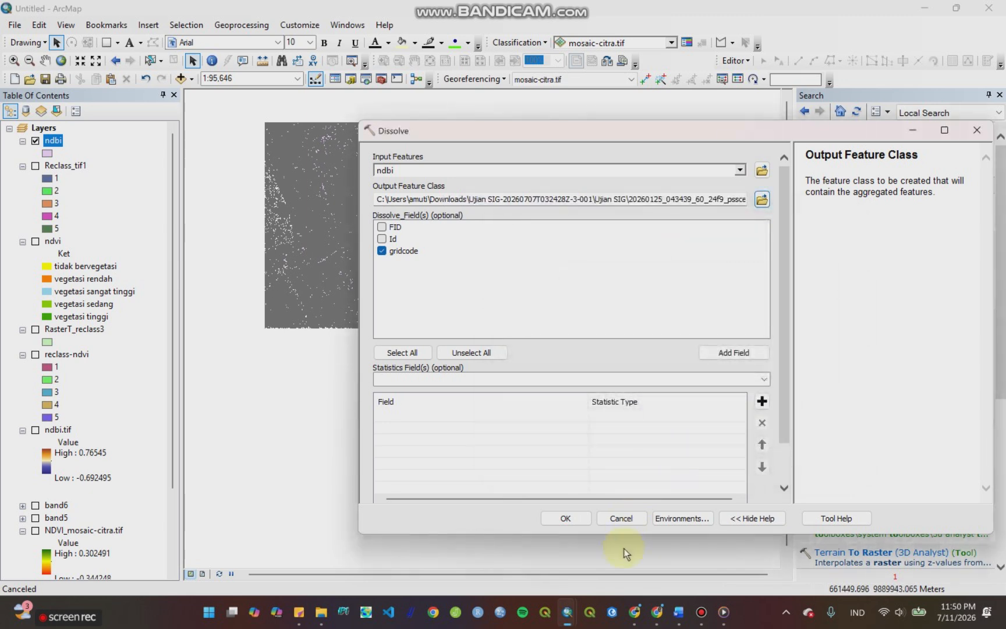
click(580, 518)
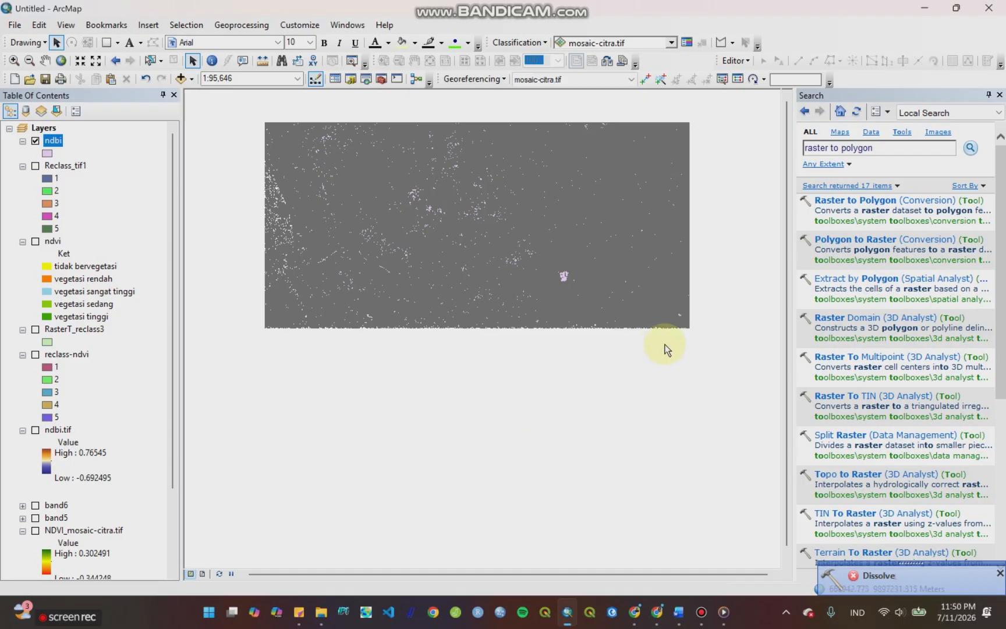
Step: Run Dissolve again on the ndbi layer by the gridcode field, keeping the default output location
click(243, 25)
click(254, 115)
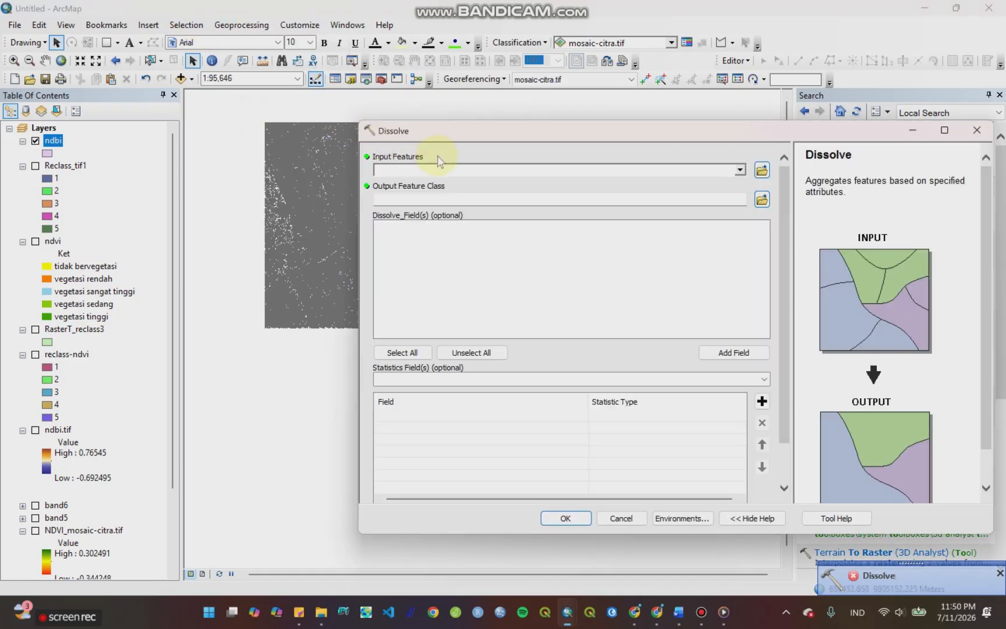
click(740, 171)
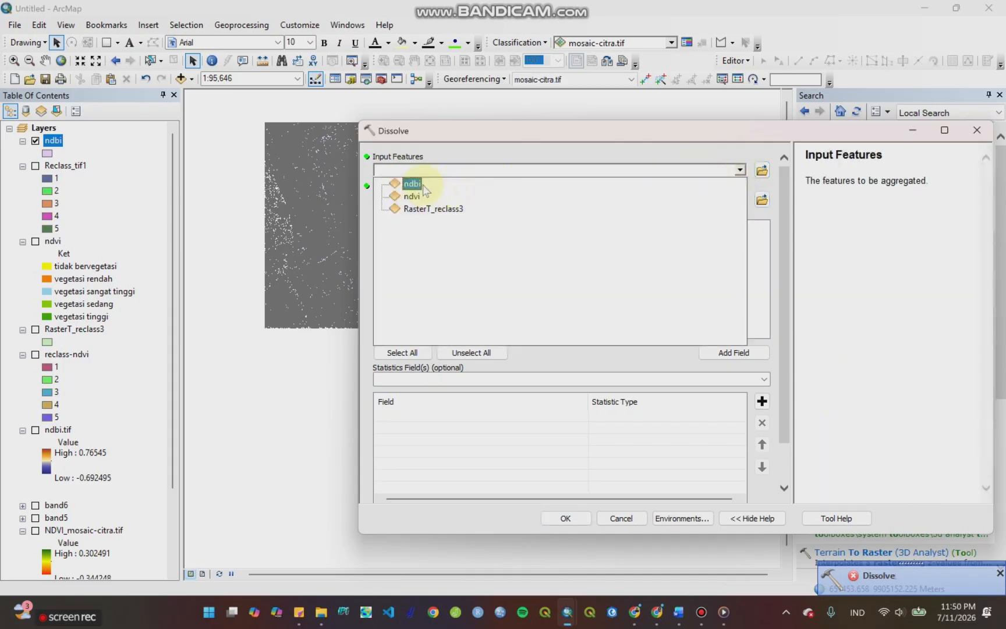
click(437, 185)
click(387, 252)
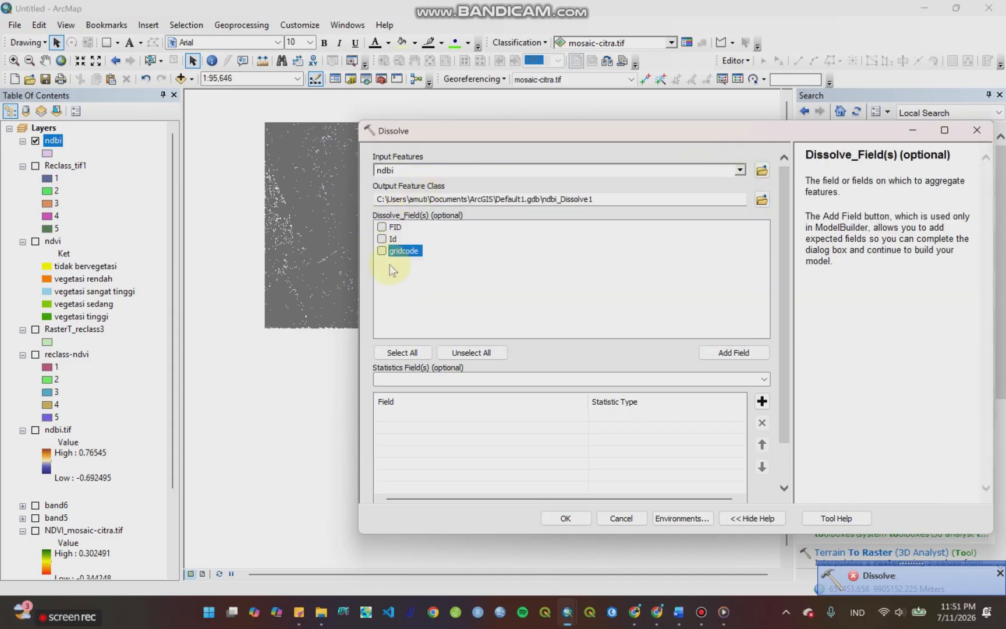
click(565, 517)
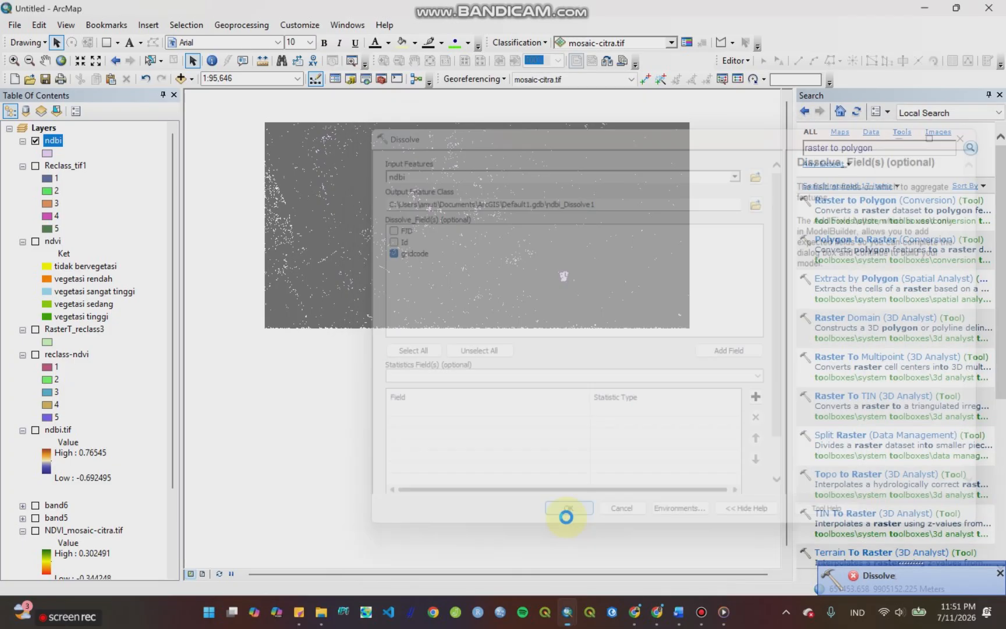
click(1000, 572)
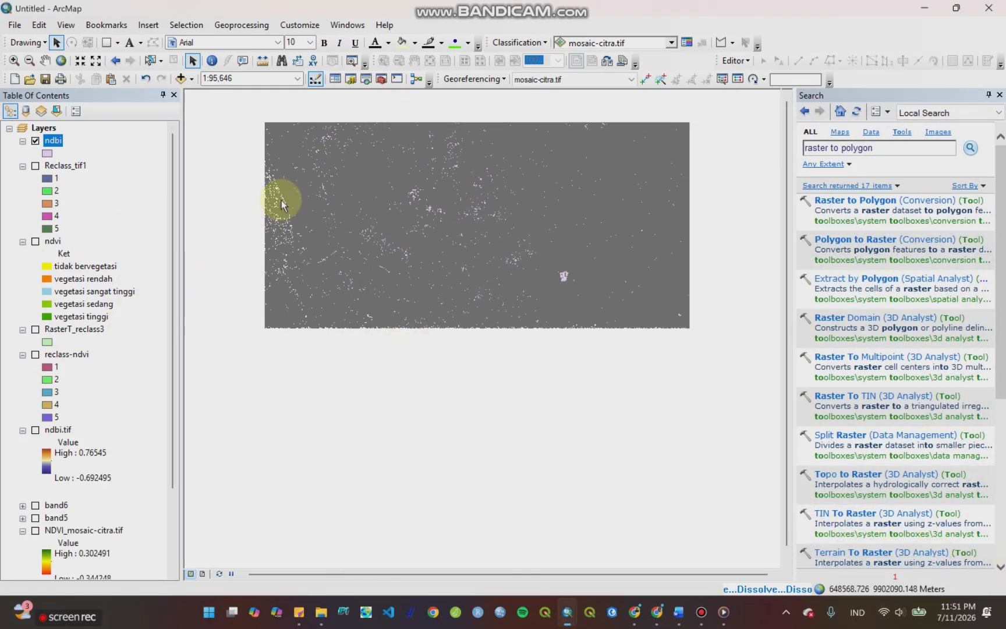
scroll(68, 497, down, 2)
scroll(68, 496, up, 3)
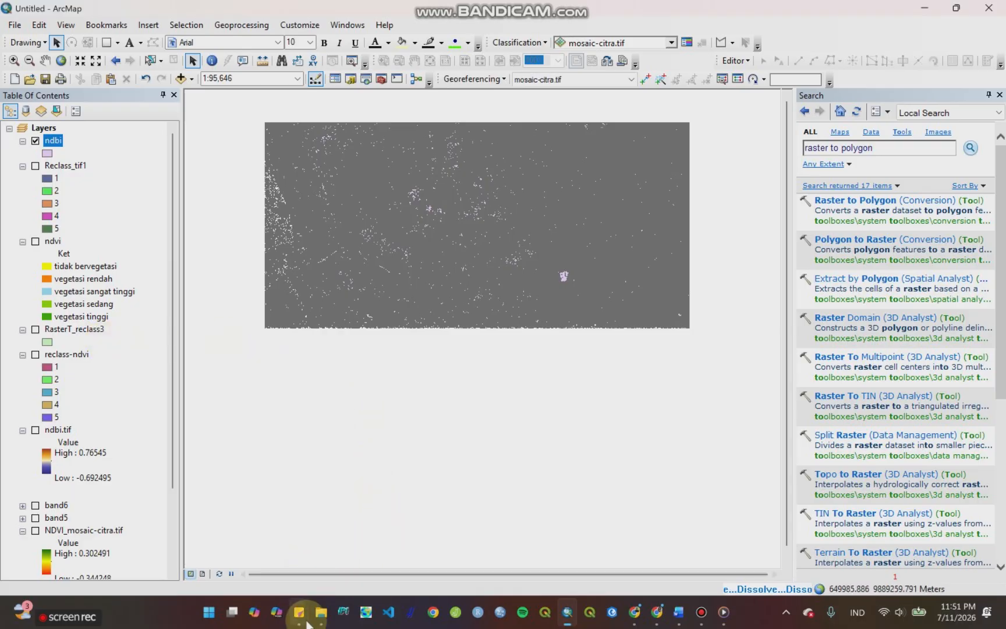
mouse_move(301, 594)
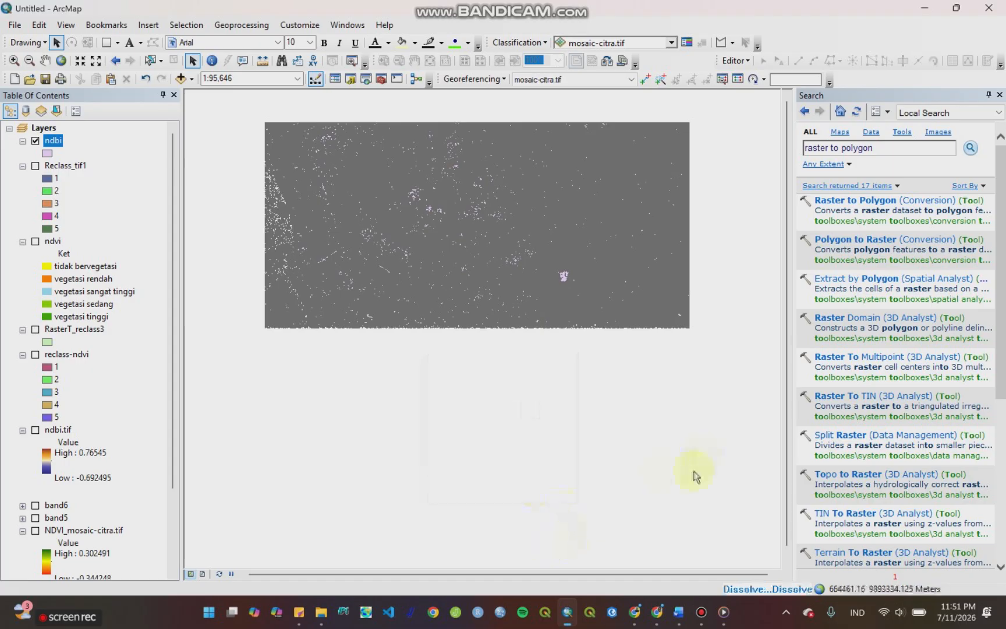
Step: Switch to the Word document and review the normalized difference formulas for water, vegetation and land indices, then return to ArcMap
click(682, 614)
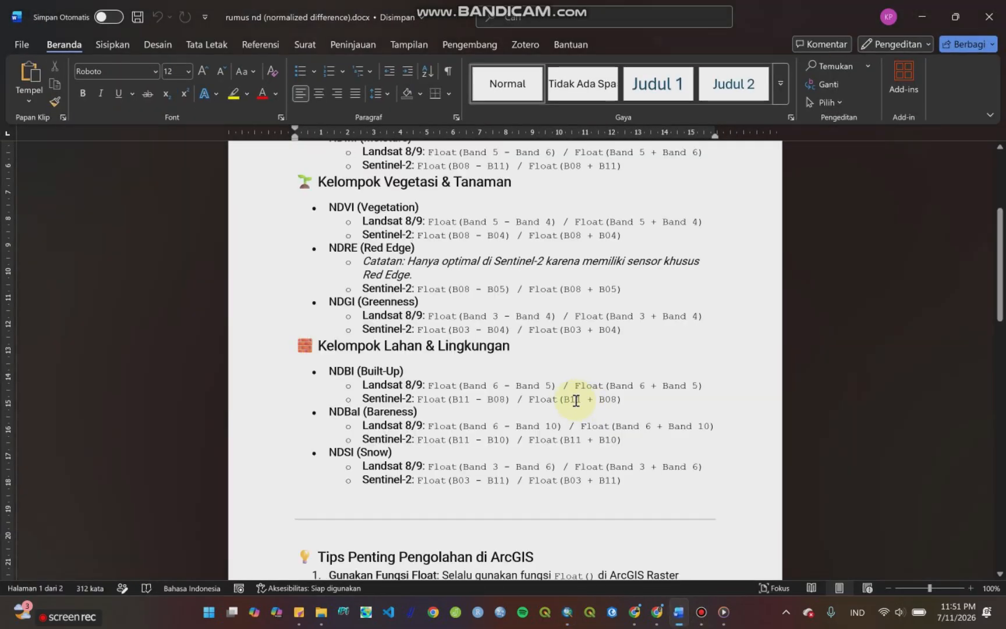
scroll(582, 396, up, 5)
scroll(585, 398, up, 2)
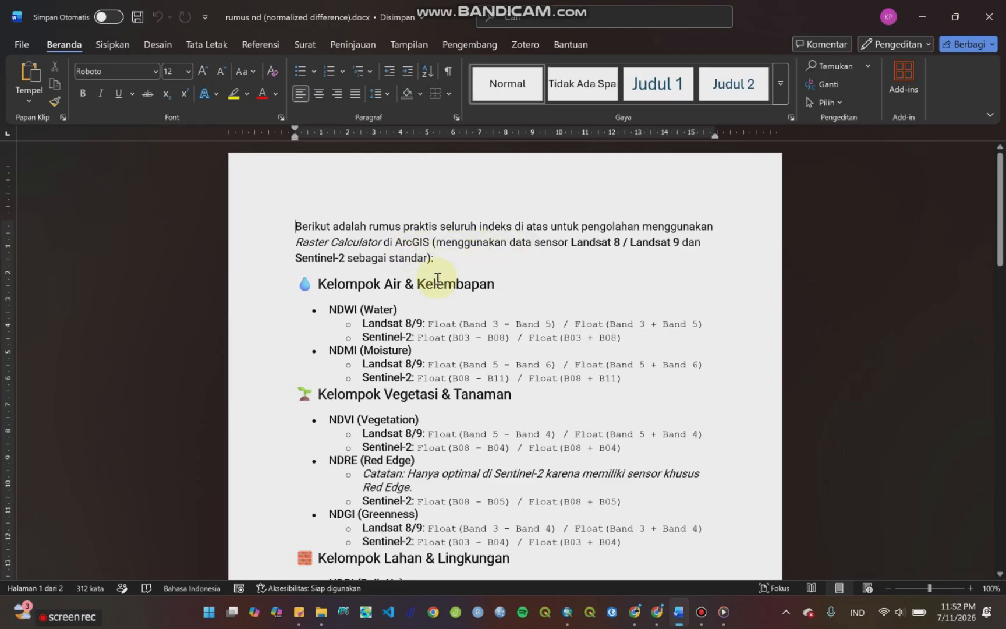
scroll(447, 343, down, 1)
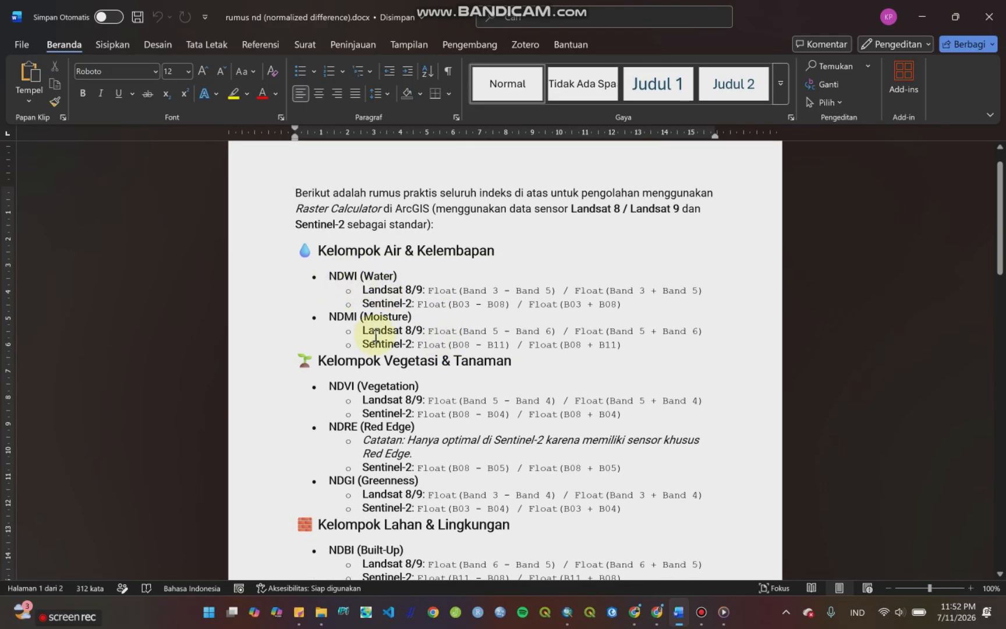
scroll(348, 326, down, 1)
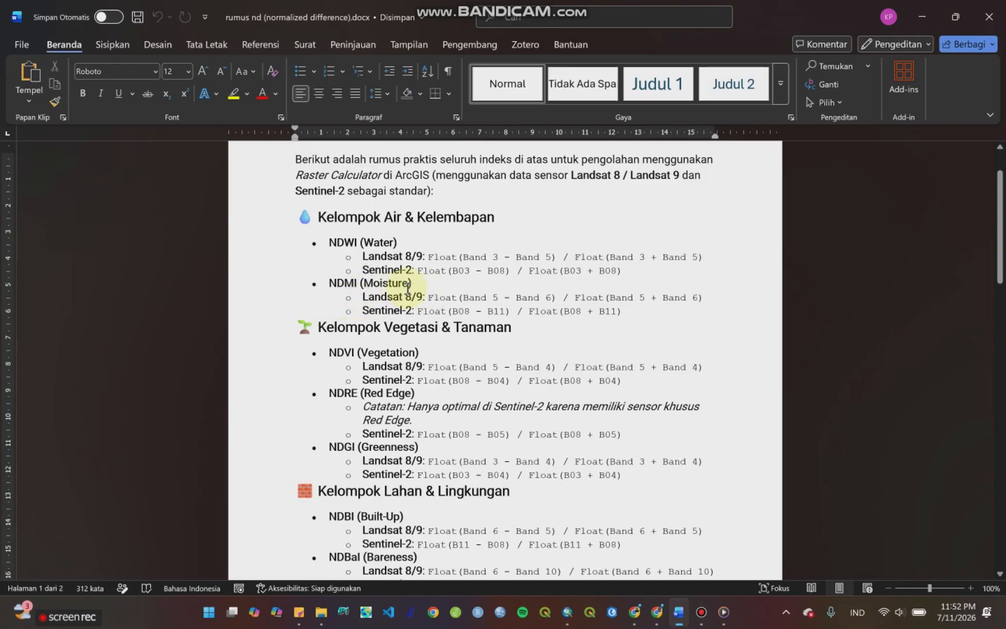
scroll(387, 312, down, 1)
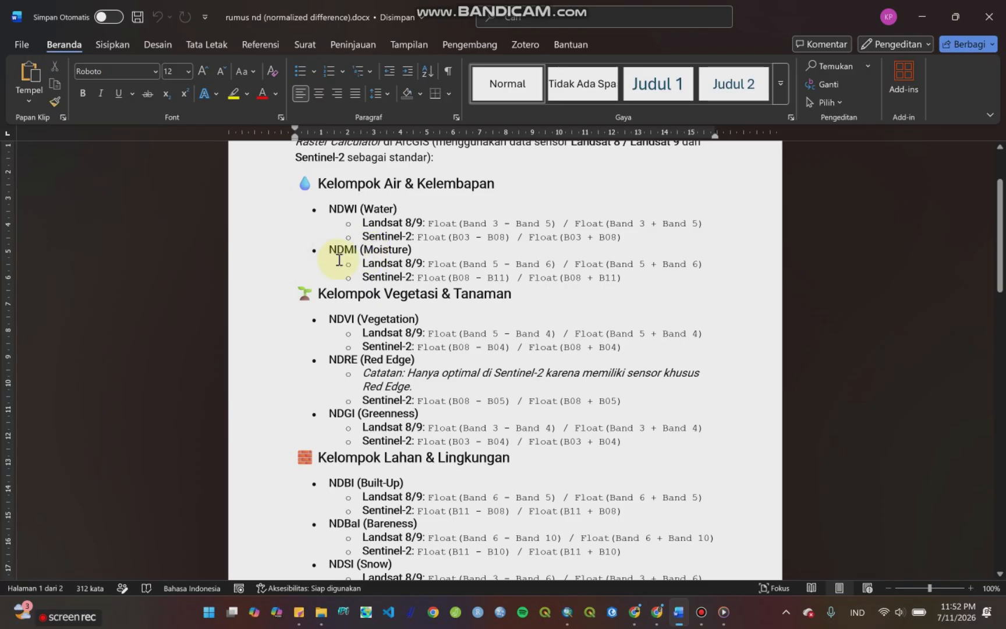
scroll(341, 251, up, 1)
scroll(433, 352, down, 3)
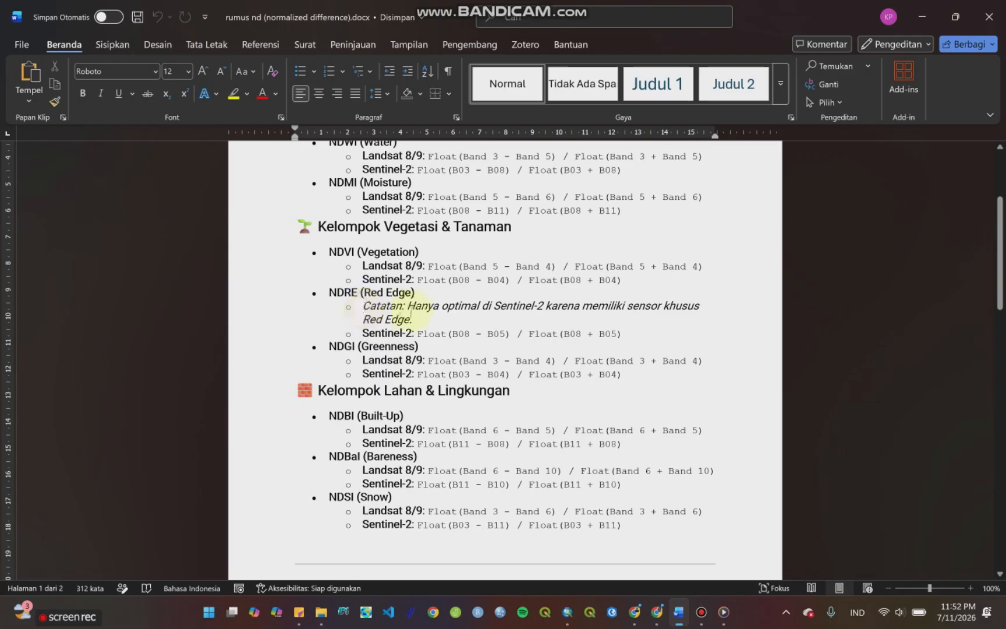
scroll(417, 315, down, 1)
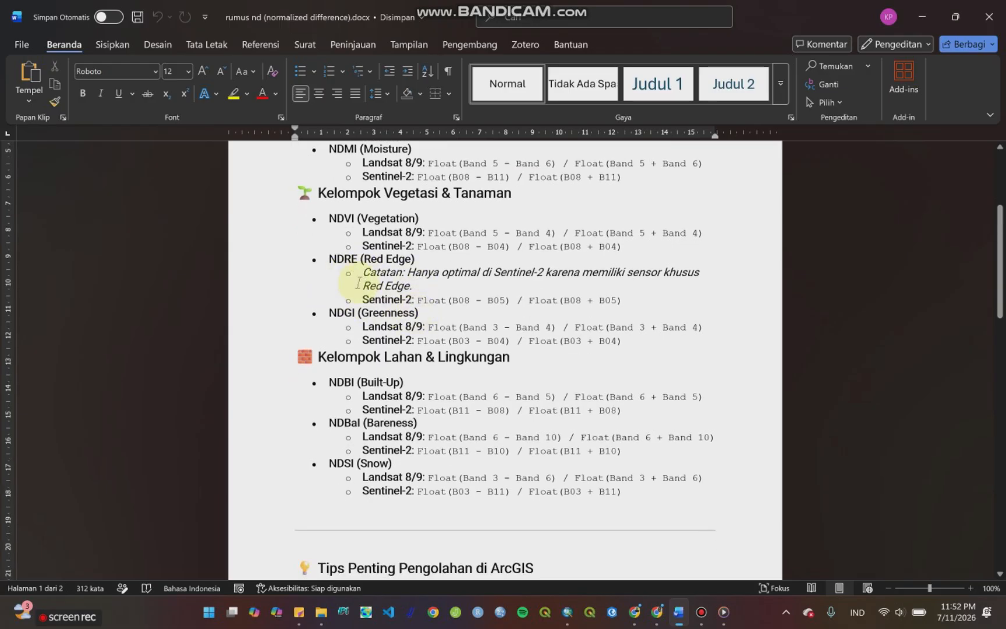
scroll(359, 284, down, 1)
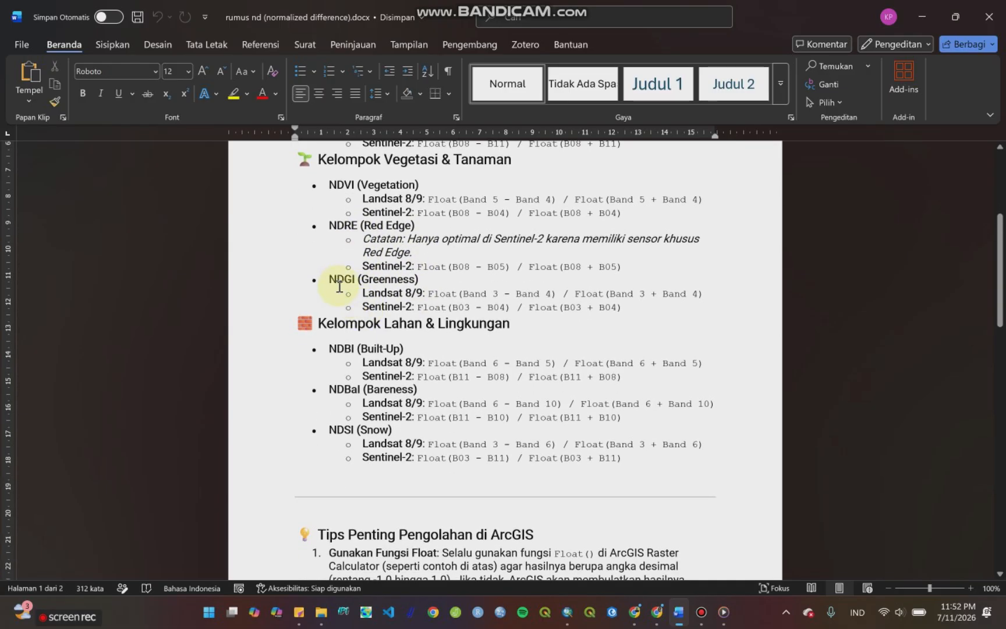
scroll(419, 325, down, 1)
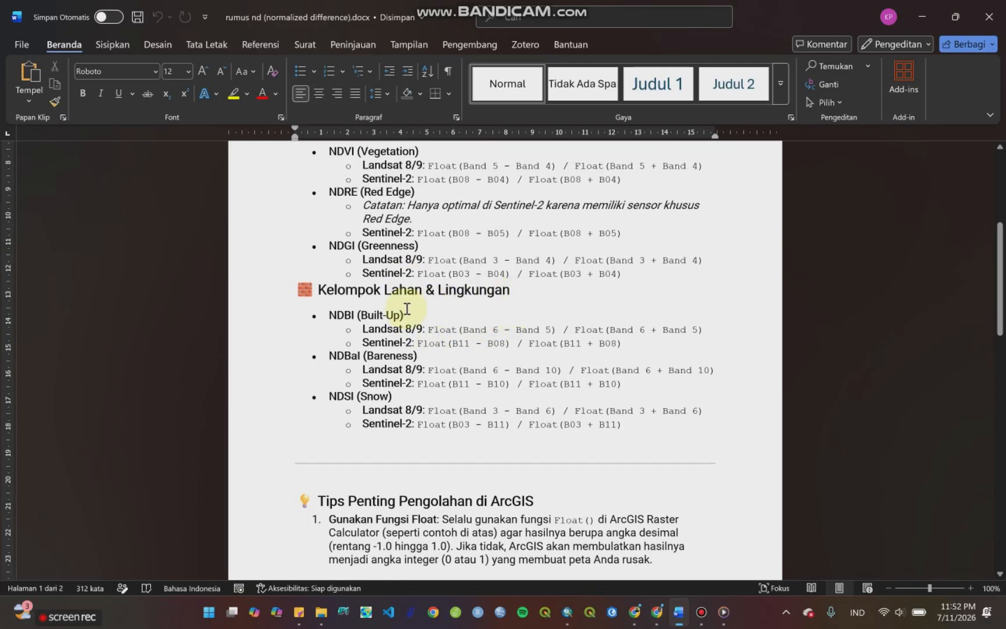
scroll(404, 314, down, 1)
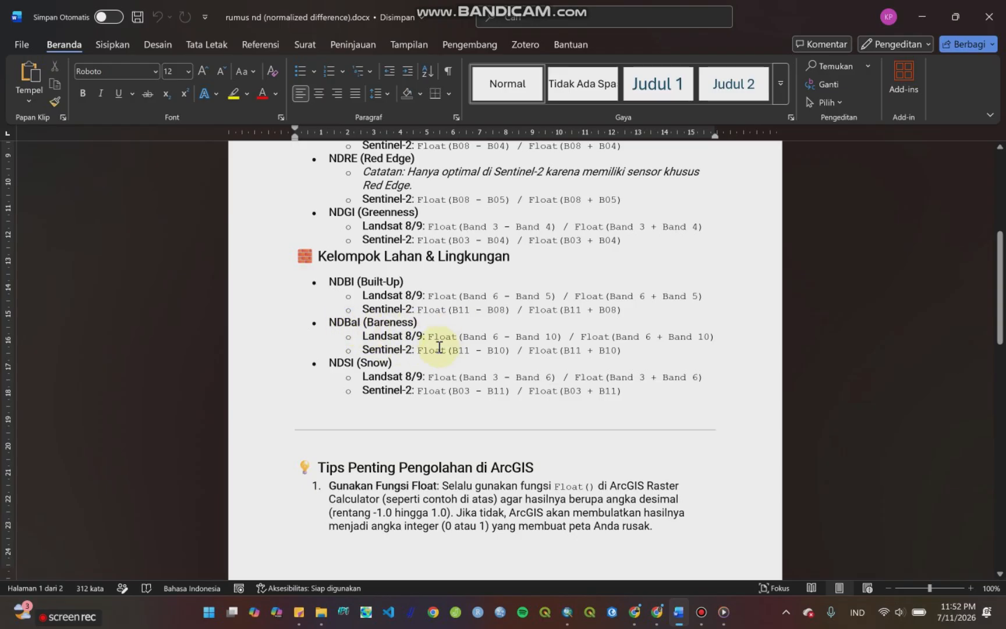
scroll(439, 347, down, 1)
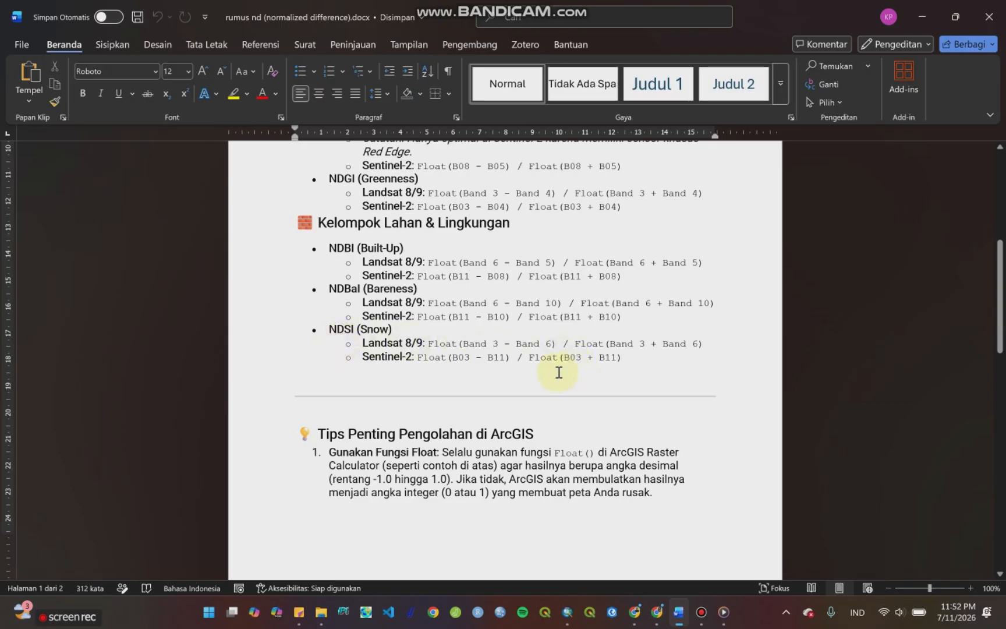
scroll(553, 373, up, 5)
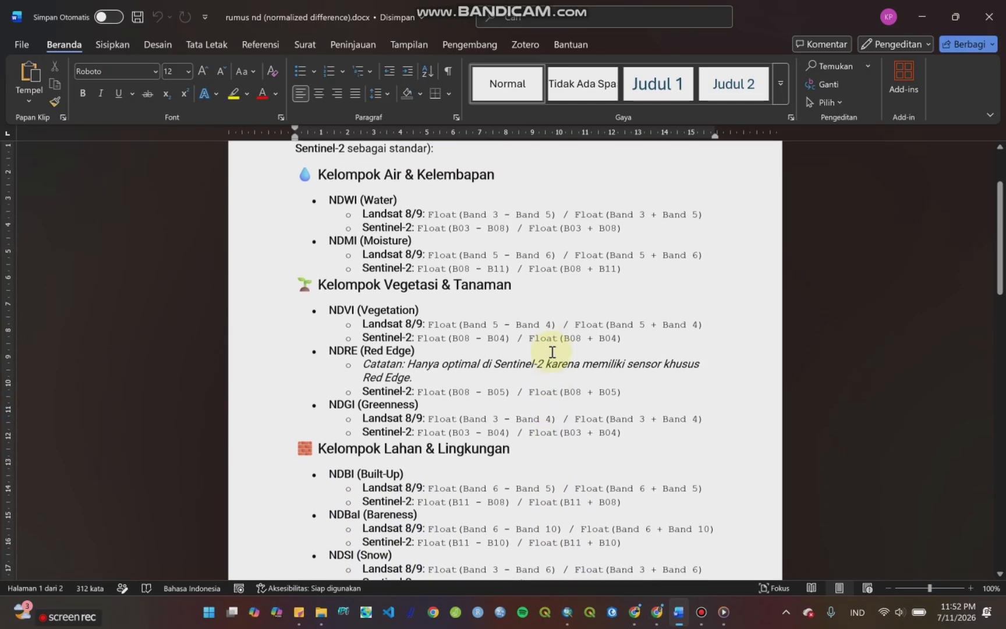
scroll(553, 352, up, 3)
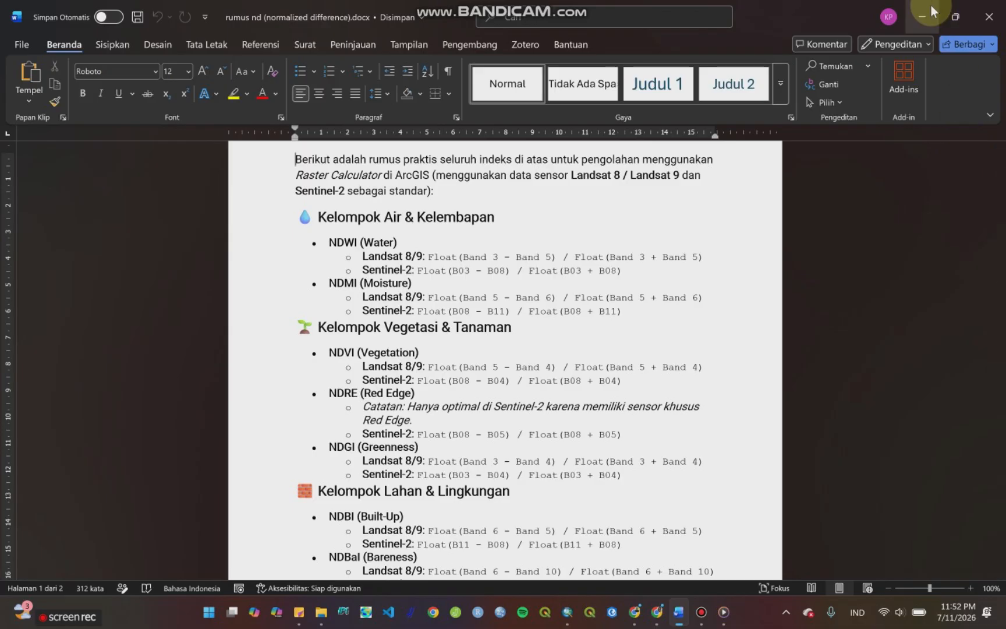
click(921, 16)
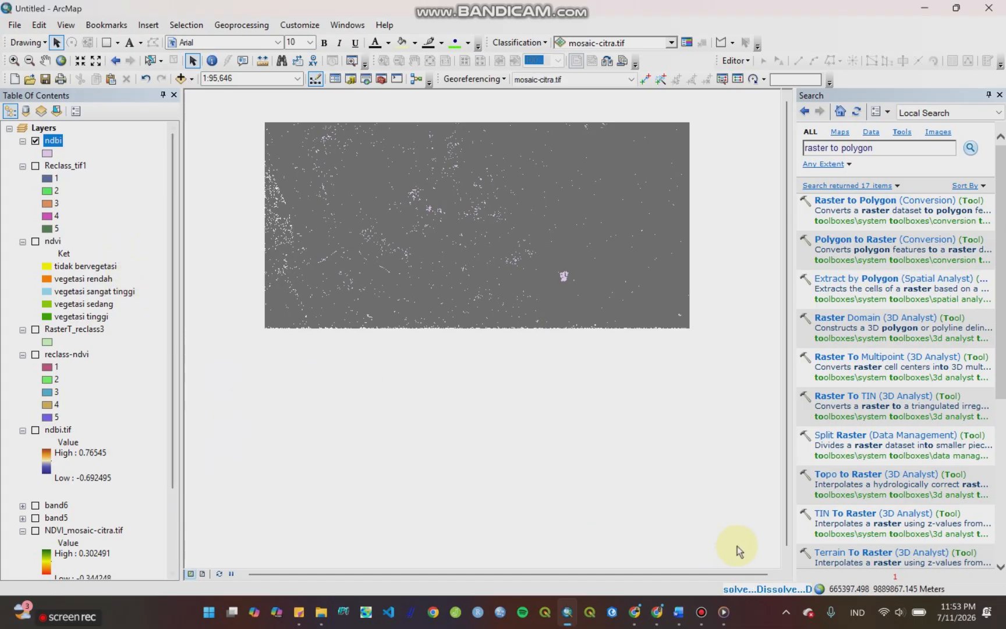
Step: Open the geoprocessing results and expand the current session to check the running Dissolve
click(790, 589)
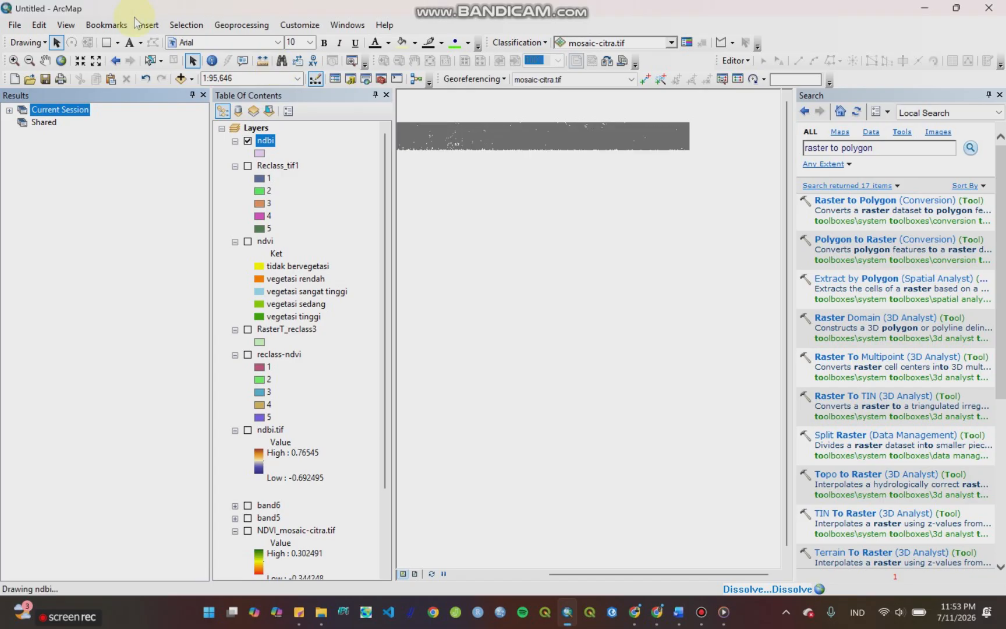
click(9, 111)
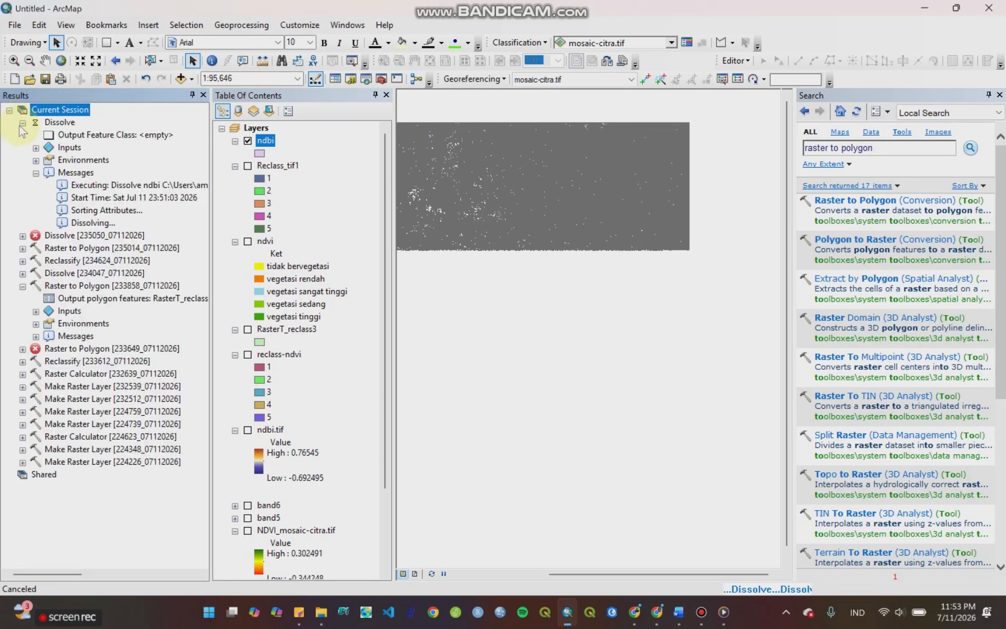
Step: Close the geoprocessing results and put the screen recorder window away to return to the map
click(21, 123)
click(22, 123)
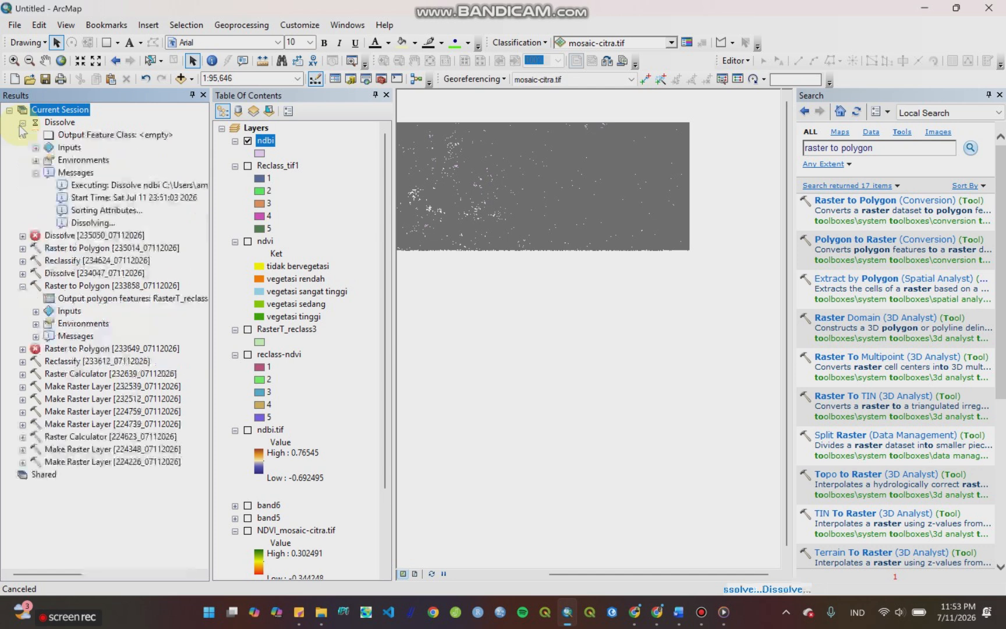
click(203, 94)
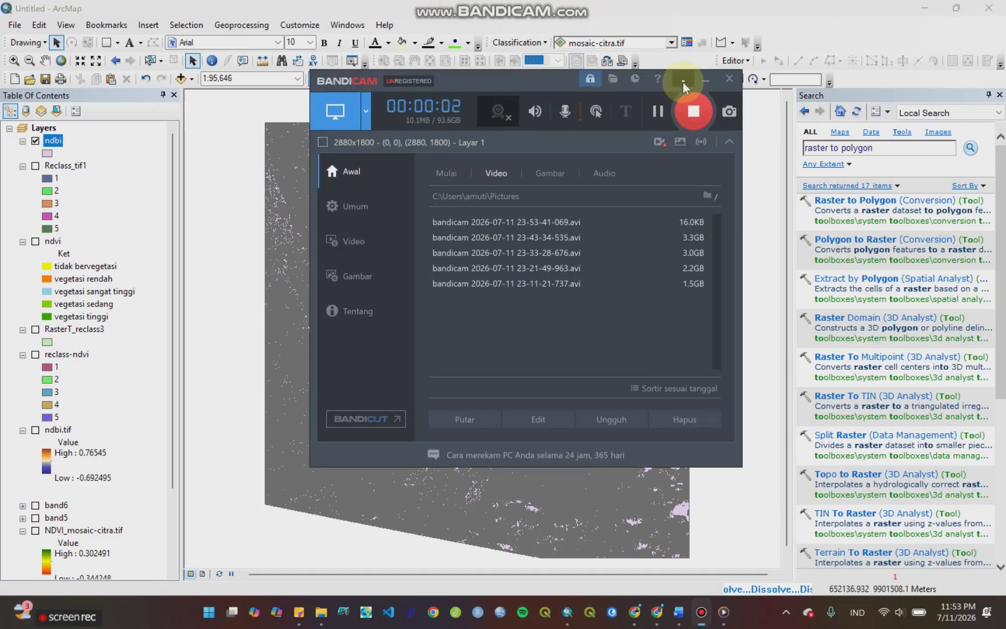
click(703, 80)
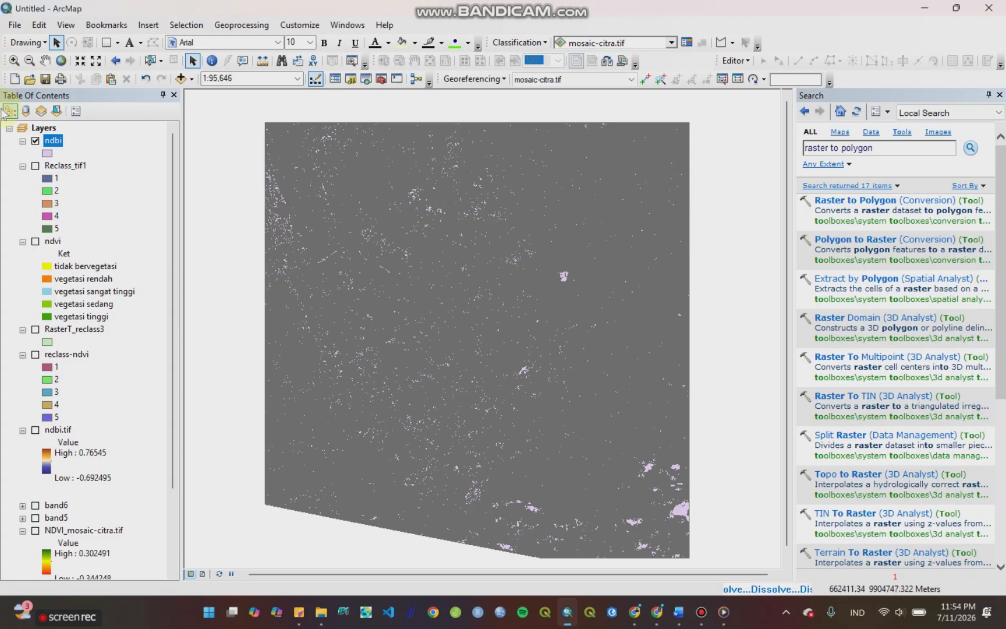
Step: Browse the data to add and look through the PSScene folder of the 20260125_043437_70_24f9 image set
right_click(51, 128)
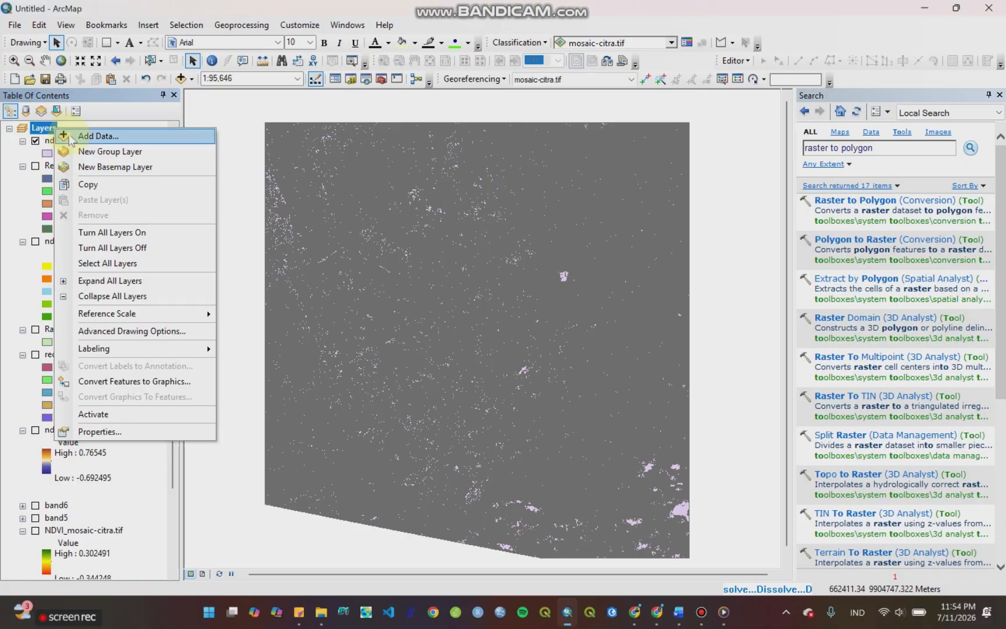
click(71, 136)
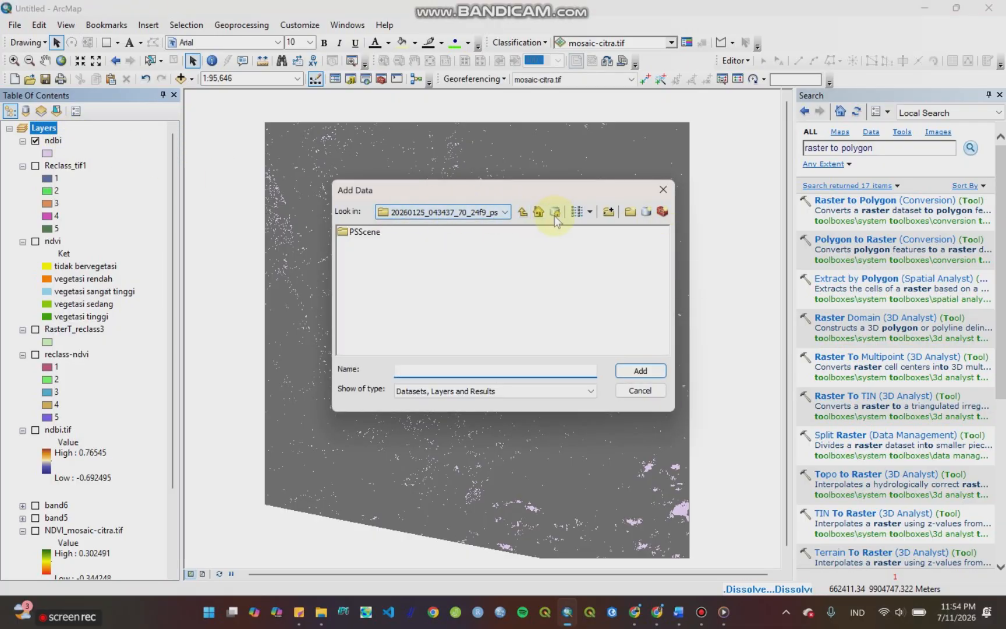
click(466, 212)
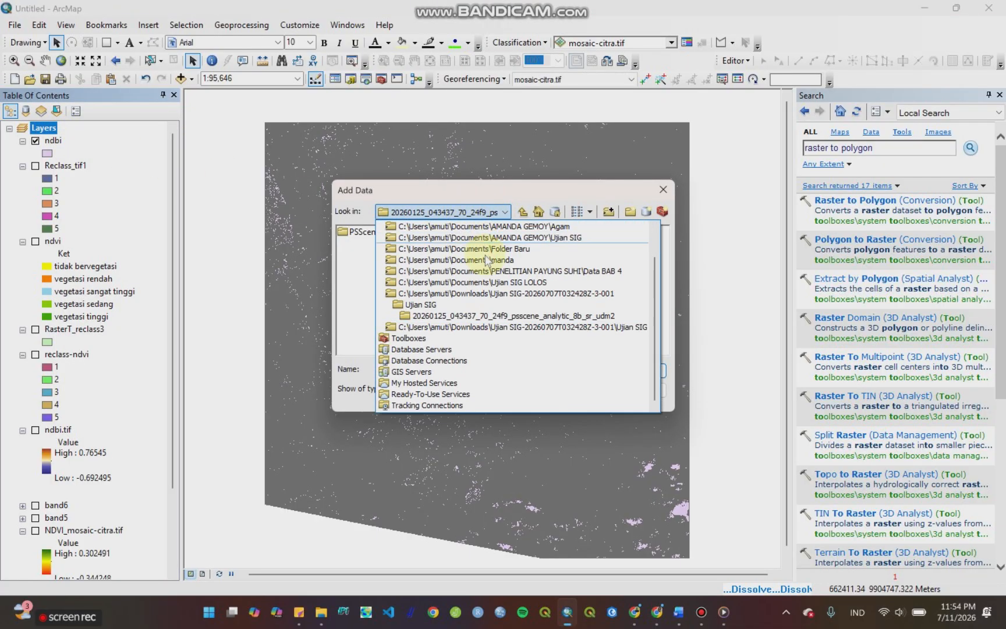
scroll(481, 337, up, 1)
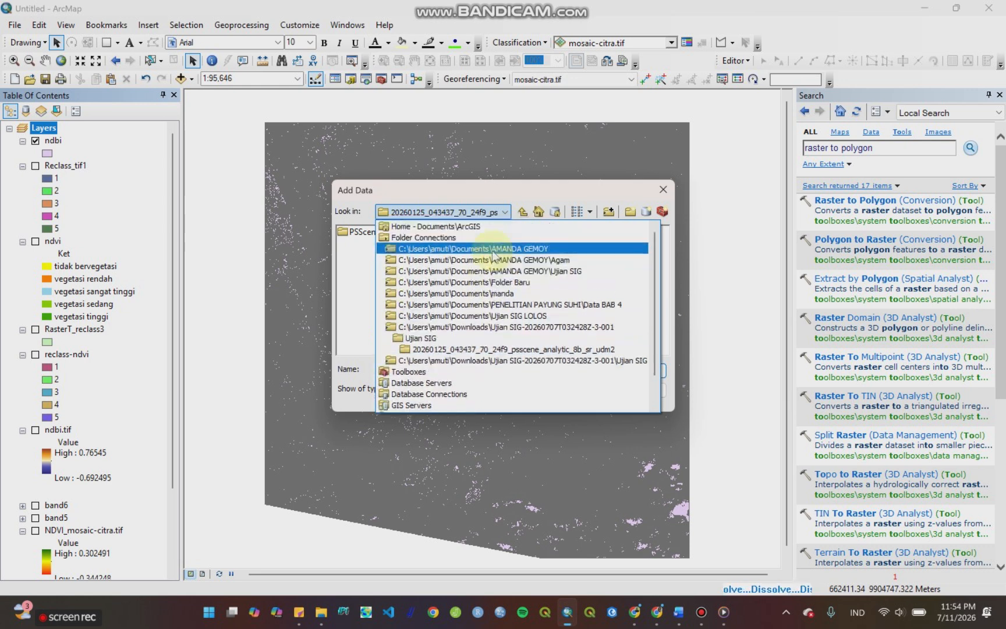
scroll(463, 326, down, 1)
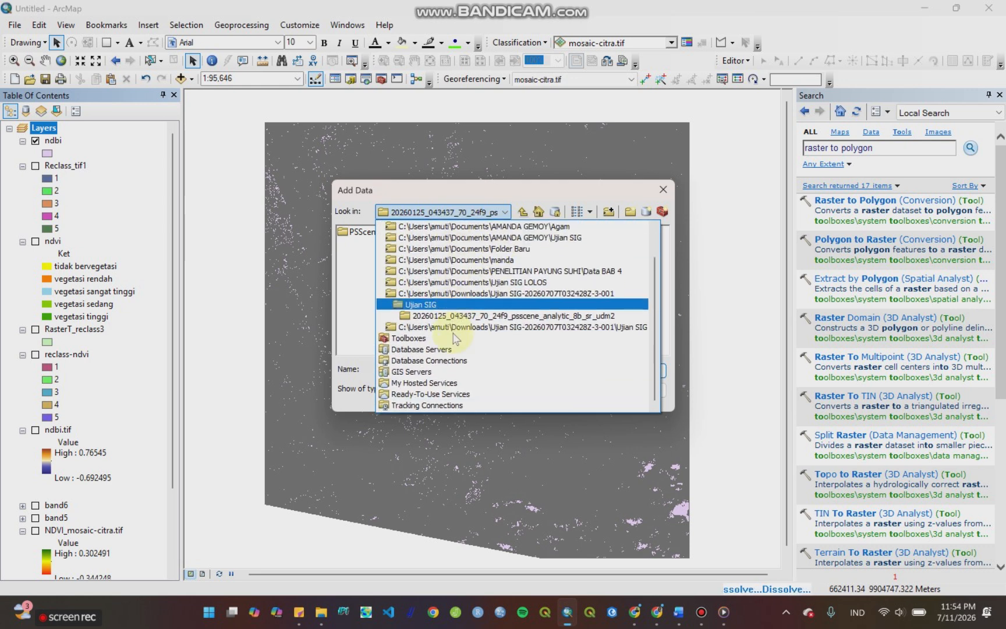
scroll(459, 356, up, 1)
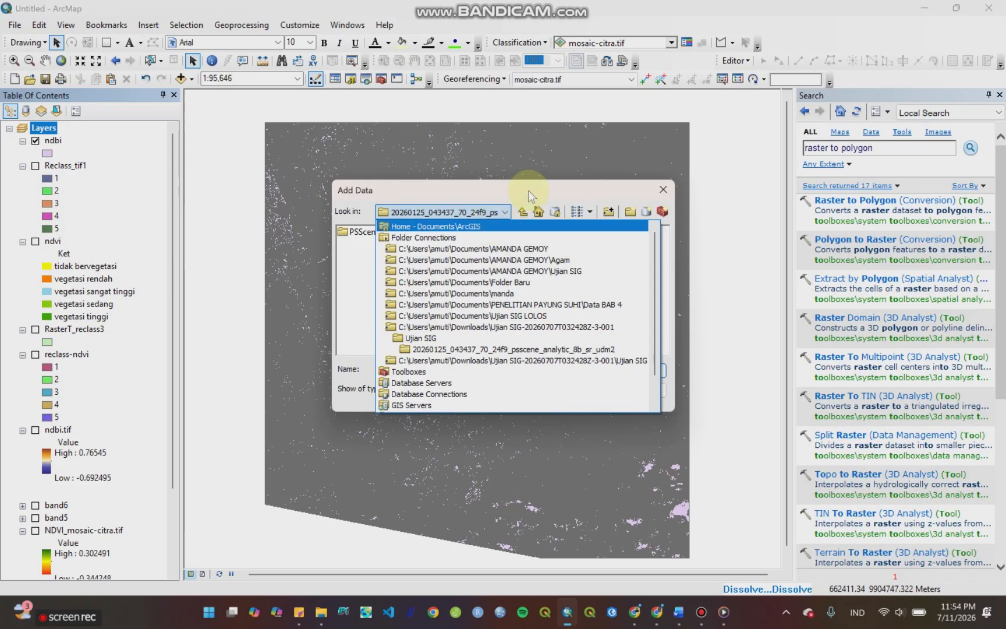
click(520, 213)
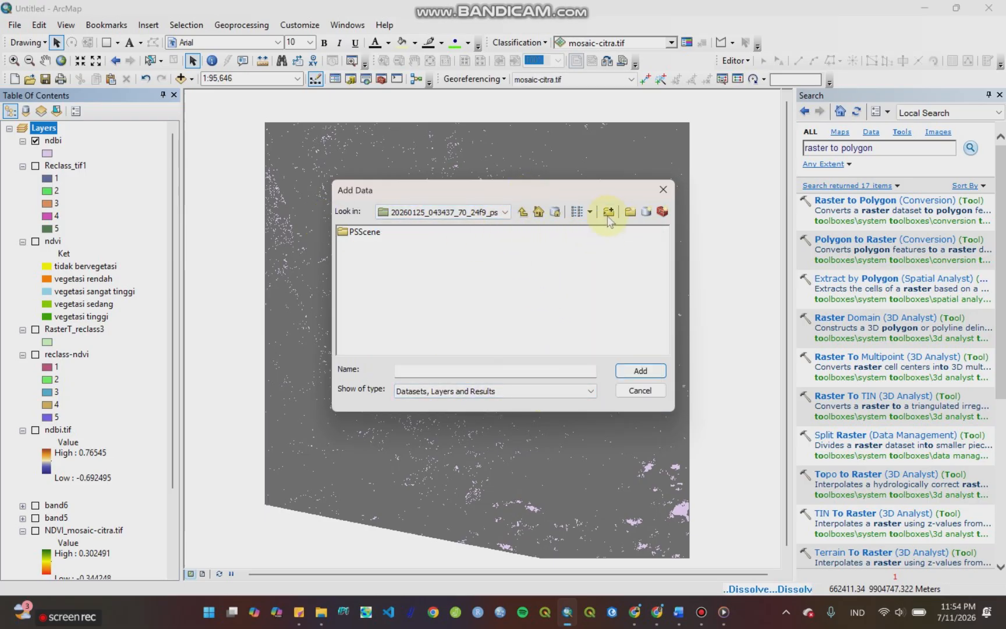
click(356, 233)
double_click(356, 232)
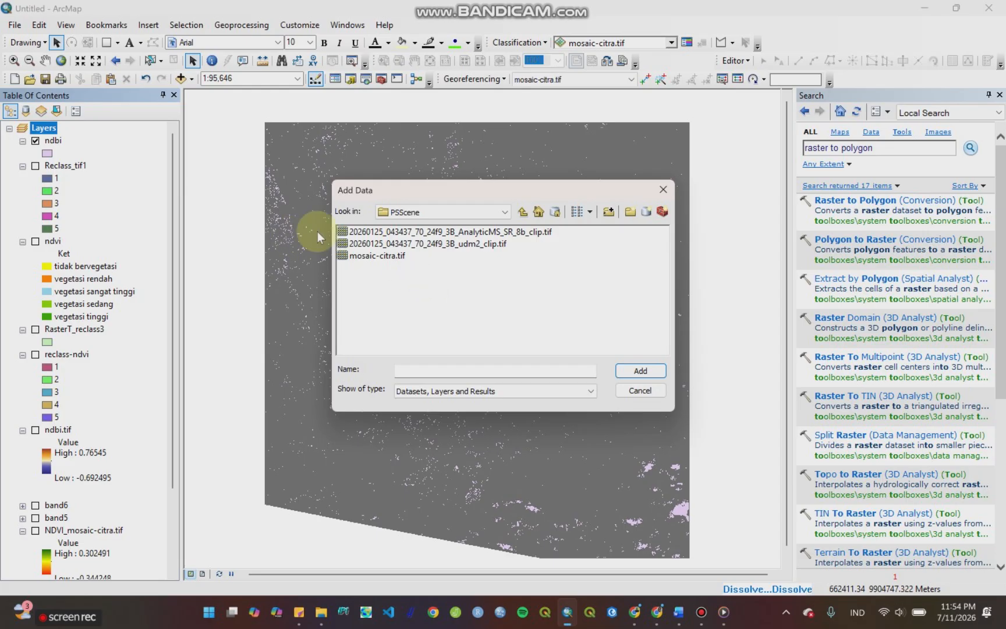
Step: Check the PSScene folder of the 20260125_043439_60_24f9 image set inside Ujian SIG, then leave without adding data
click(524, 213)
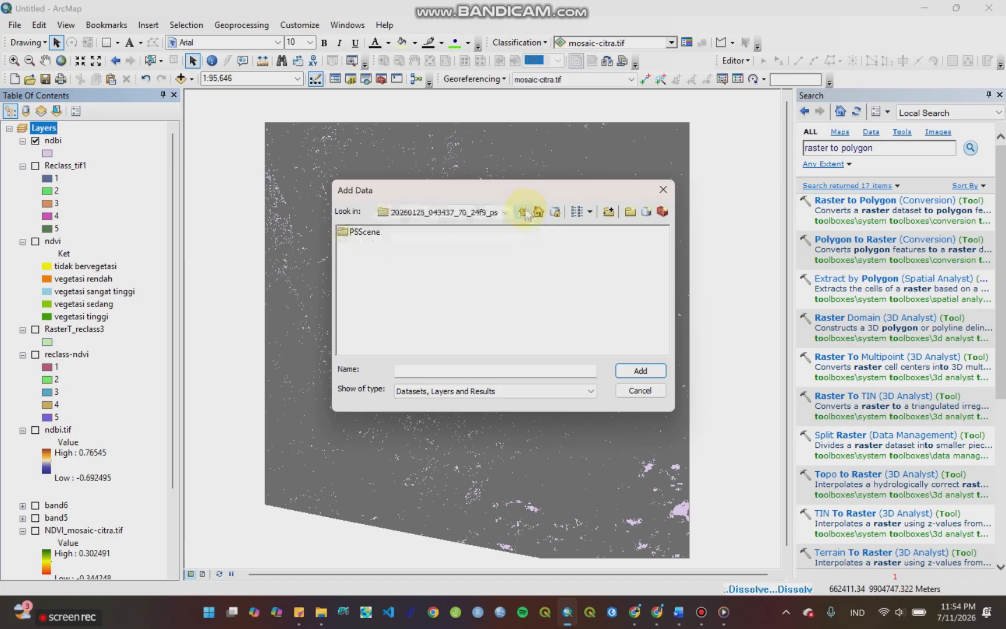
click(524, 213)
click(524, 214)
click(524, 214)
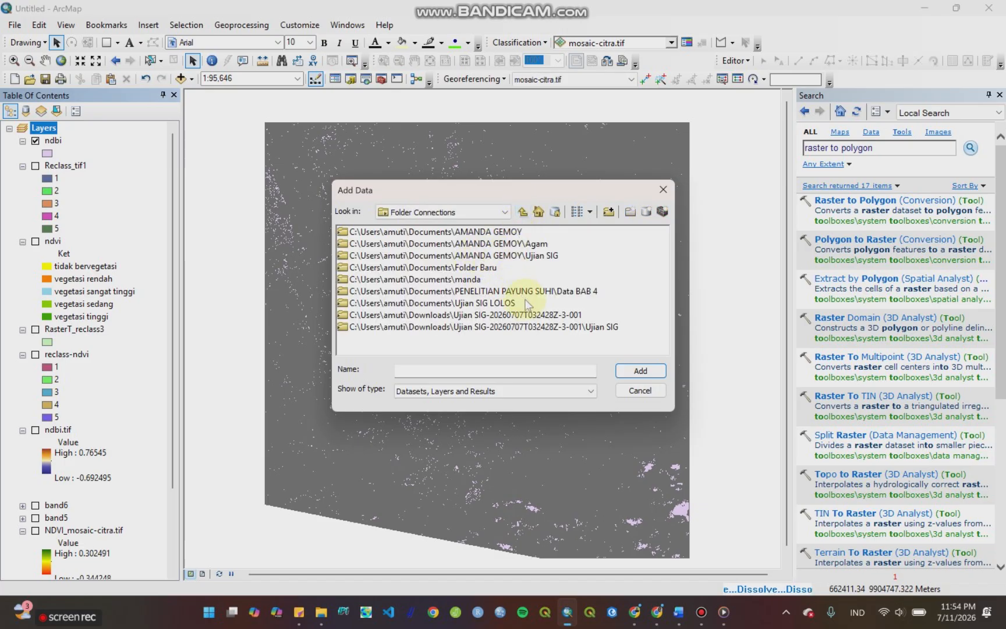
double_click(592, 329)
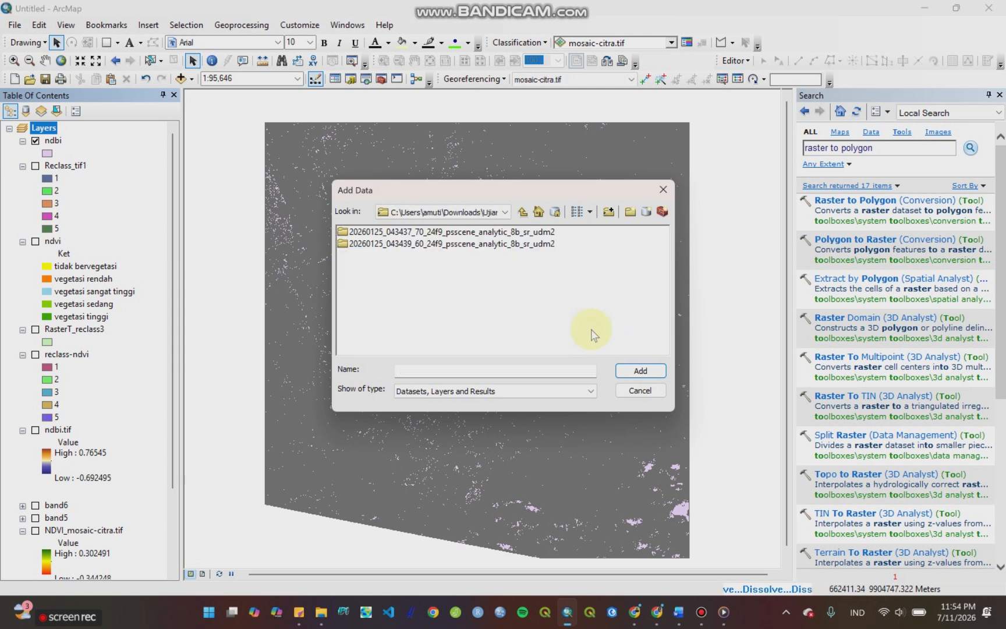
double_click(530, 244)
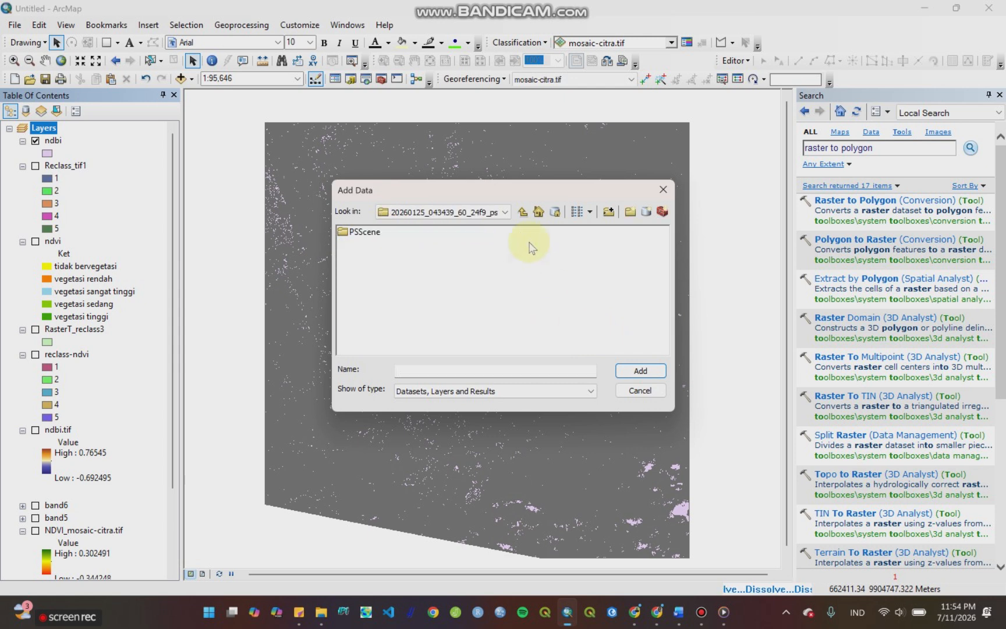
click(369, 233)
click(371, 233)
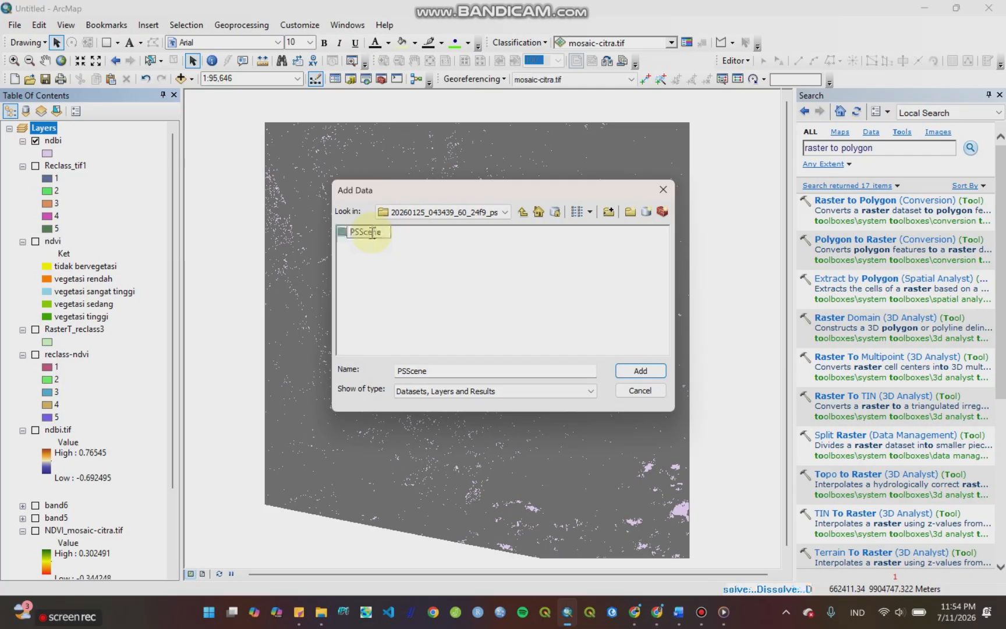
double_click(366, 232)
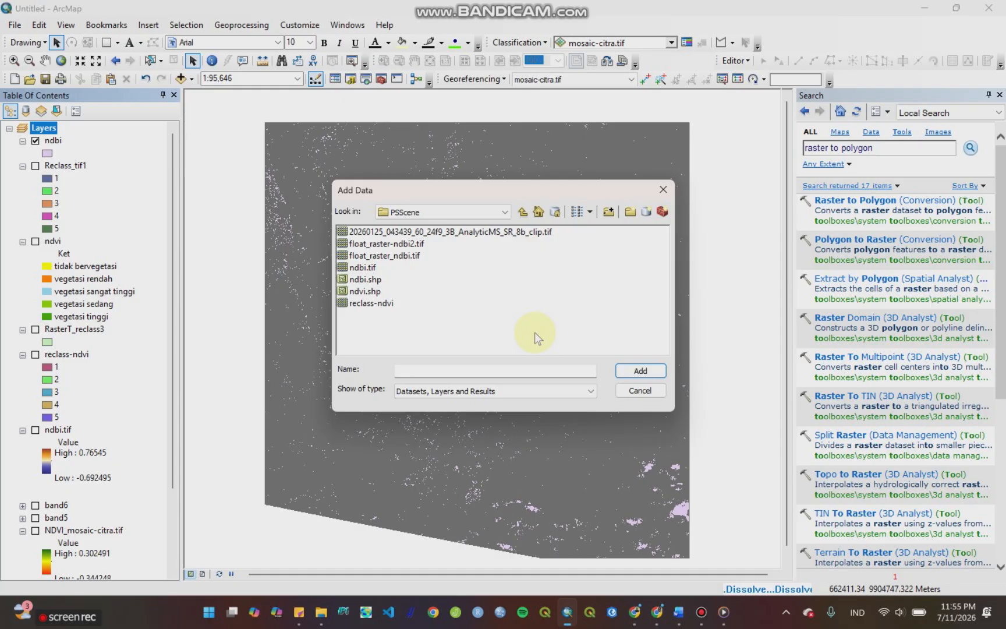
click(658, 391)
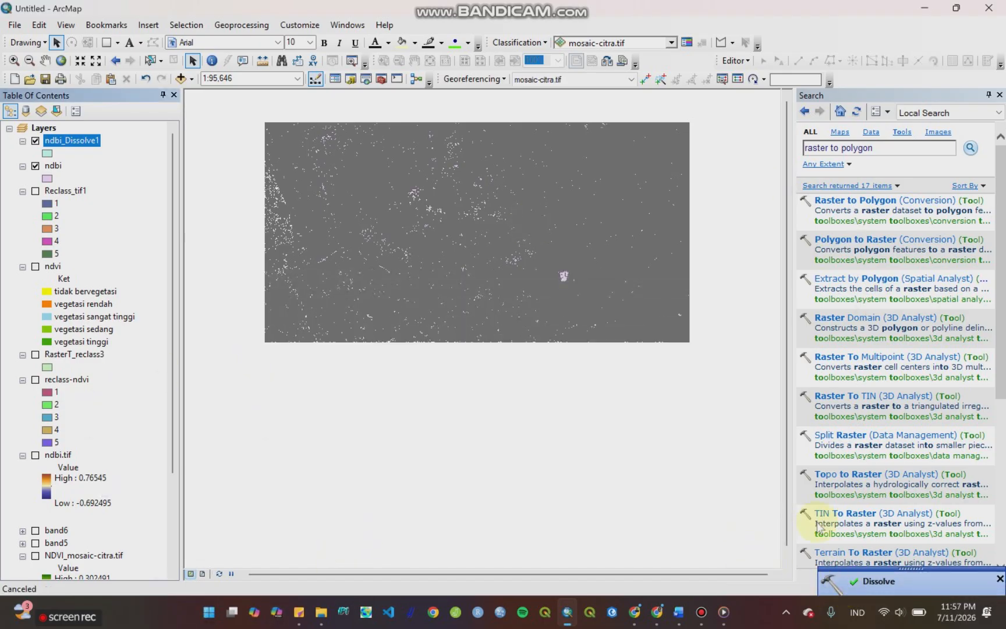
Step: Hide the ndbi layer and open the attribute table of the ndbi_Dissolve1 layer
click(35, 166)
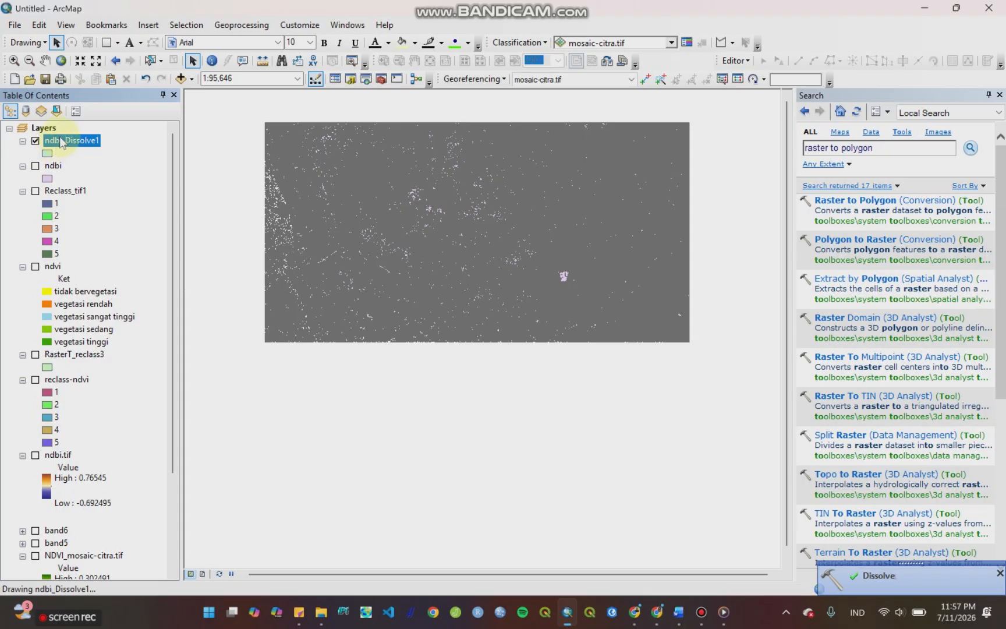
right_click(62, 143)
click(101, 181)
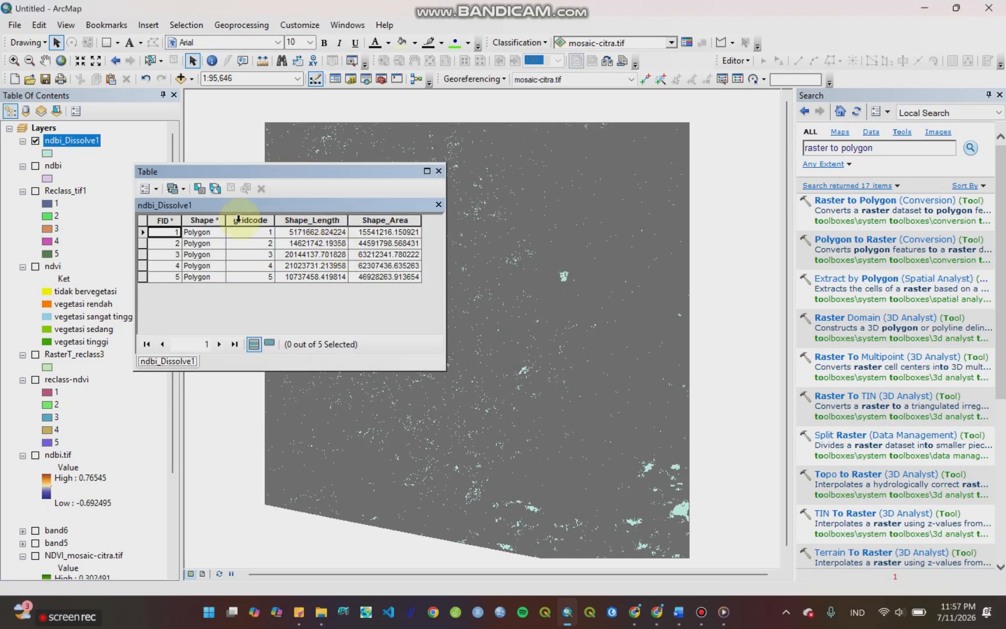
Step: Add a Text field named ket to the ndbi_Dissolve1 attribute table and narrow its column
click(145, 188)
click(165, 289)
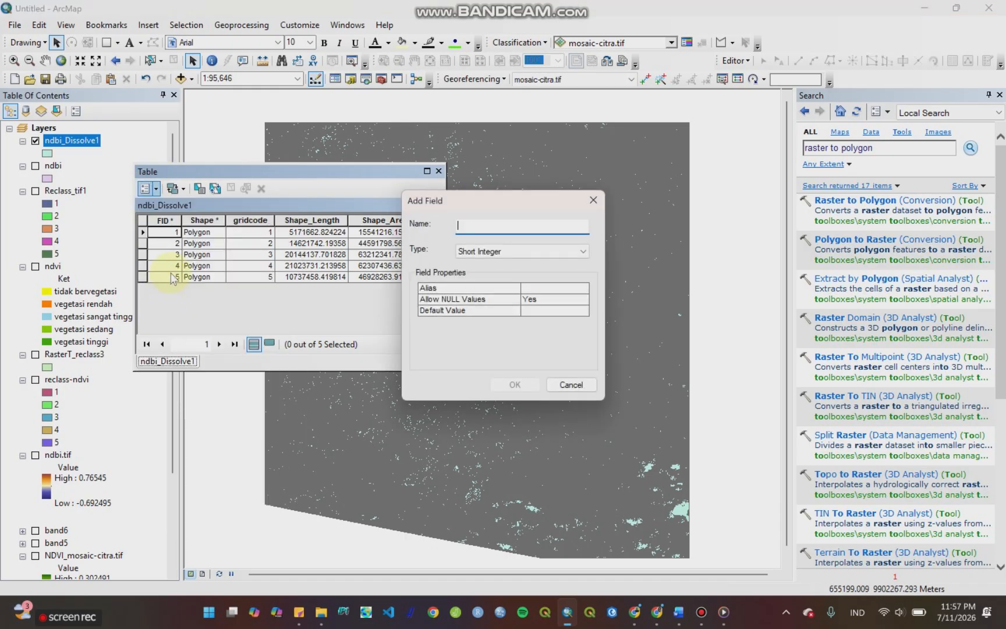
click(493, 253)
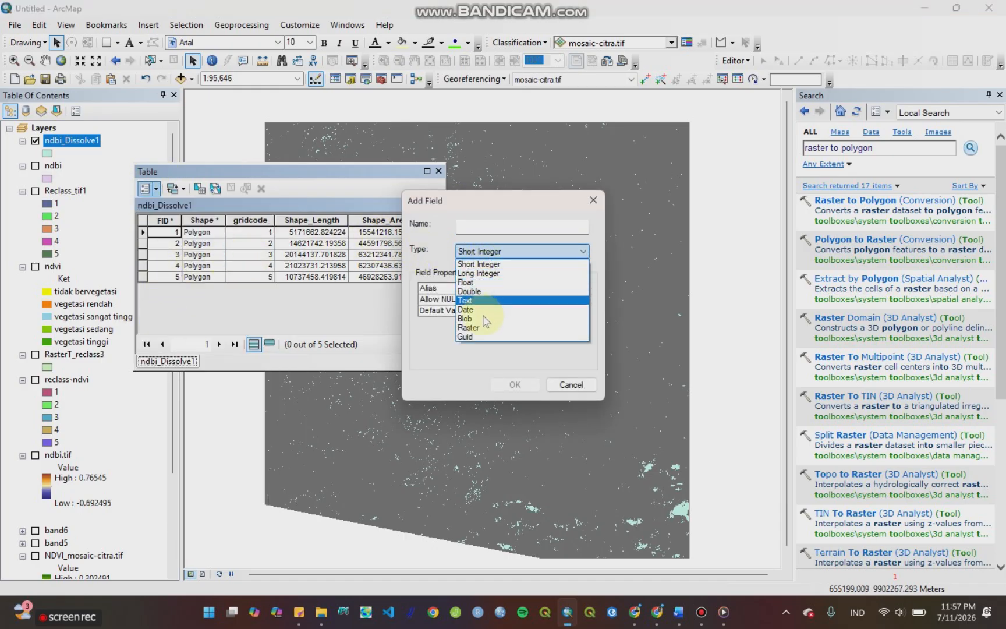
click(486, 298)
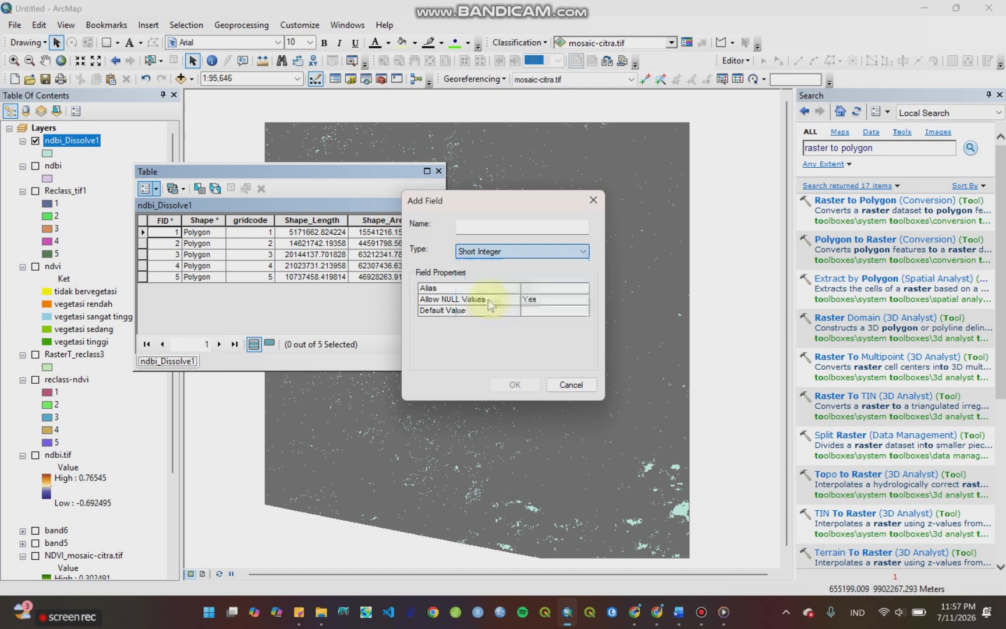
click(497, 229)
text(ket)
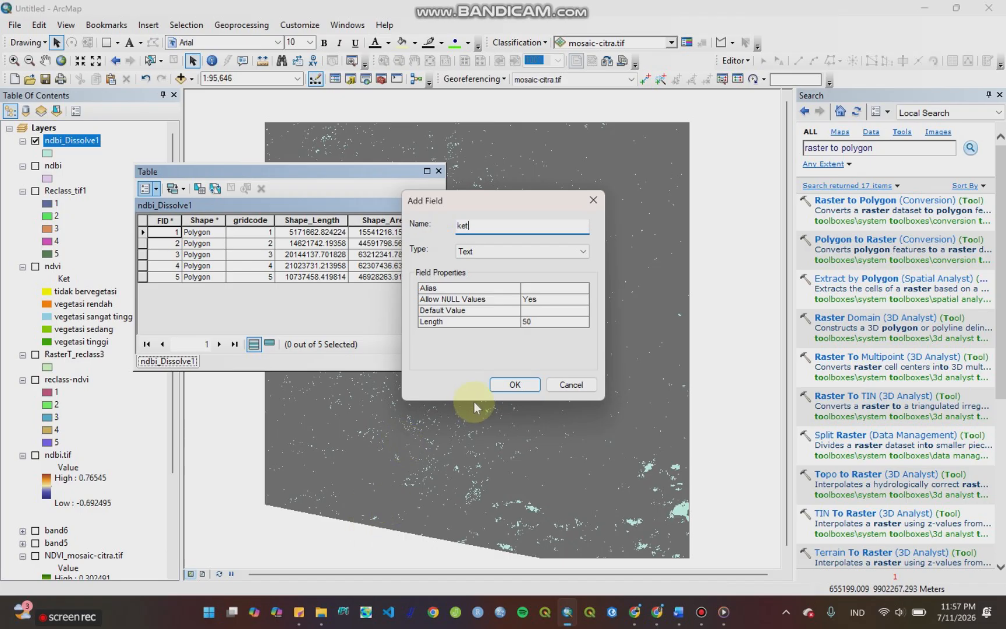
click(514, 386)
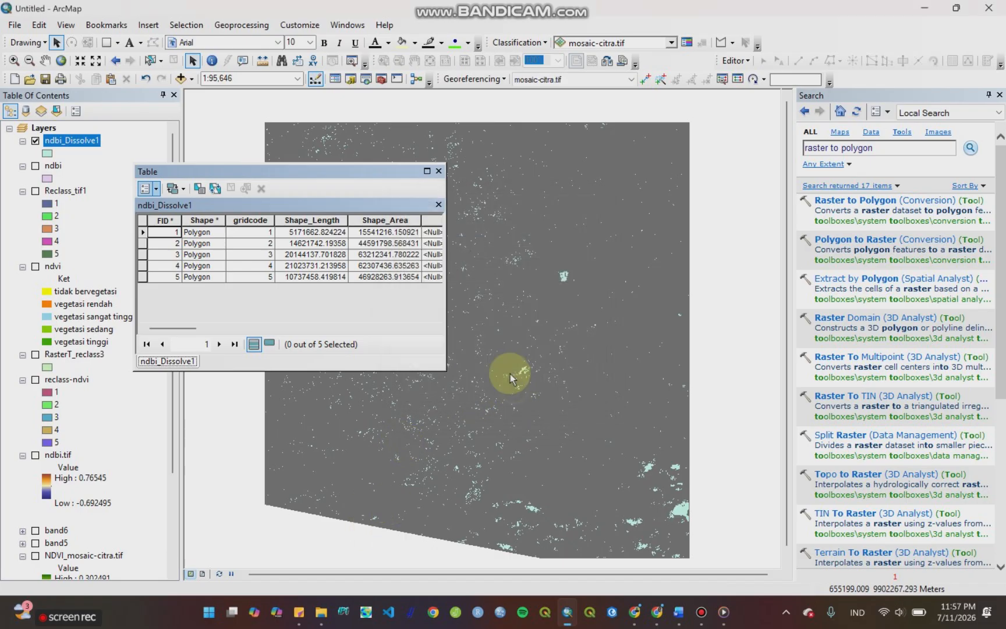
click(433, 329)
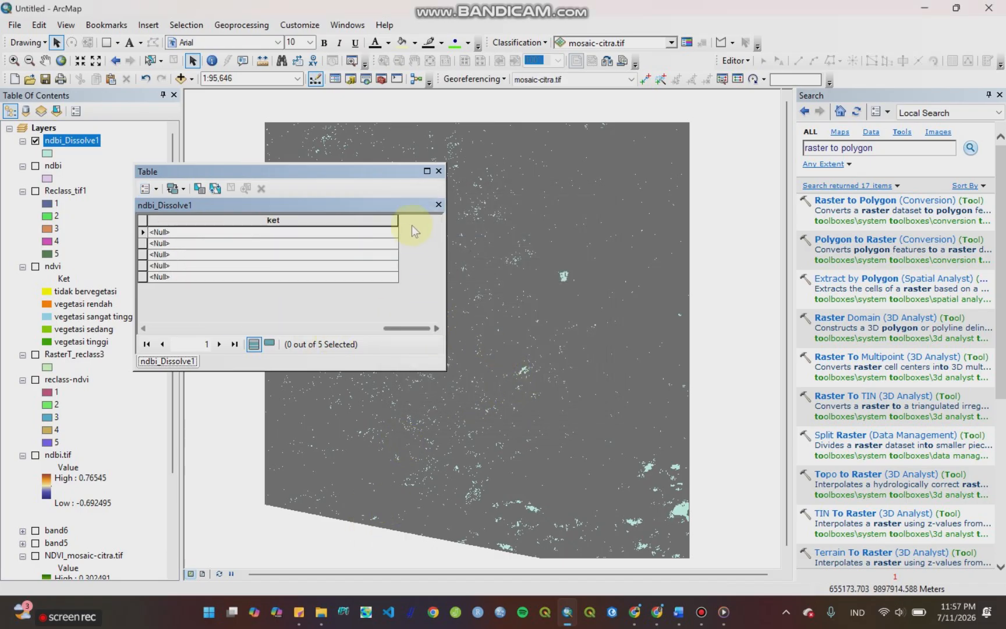
click(397, 220)
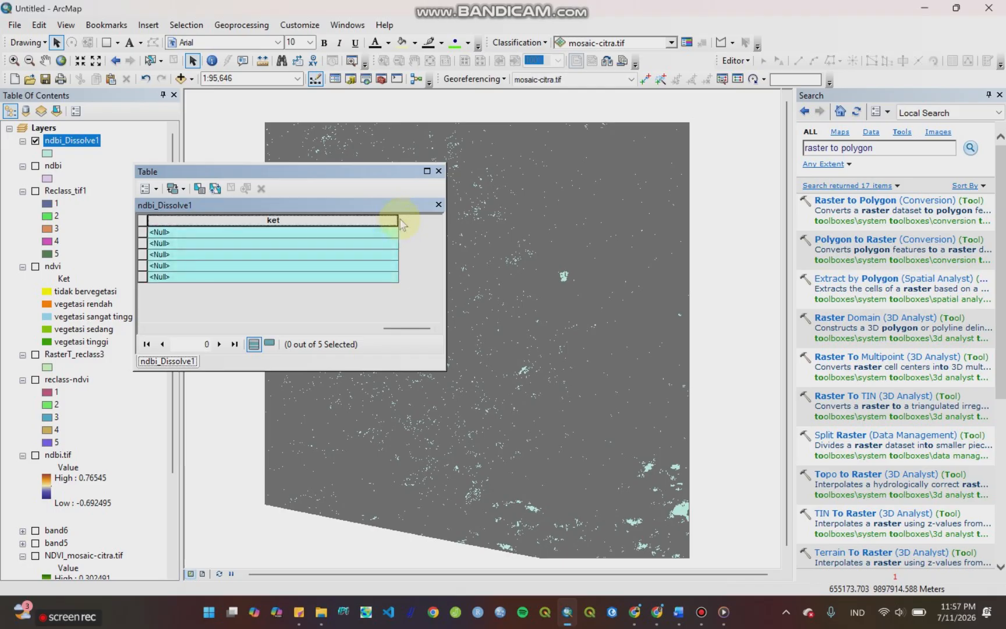
drag(397, 217, 263, 218)
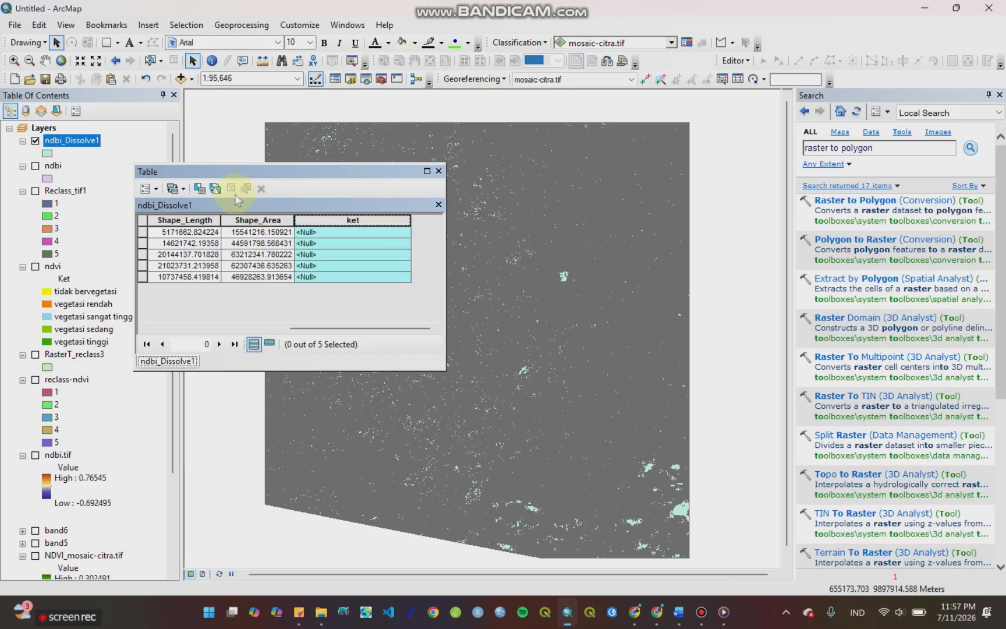
Step: Add a Double field named luas to the ndbi_Dissolve1 attribute table and adjust its column to a narrower width
click(153, 191)
click(186, 286)
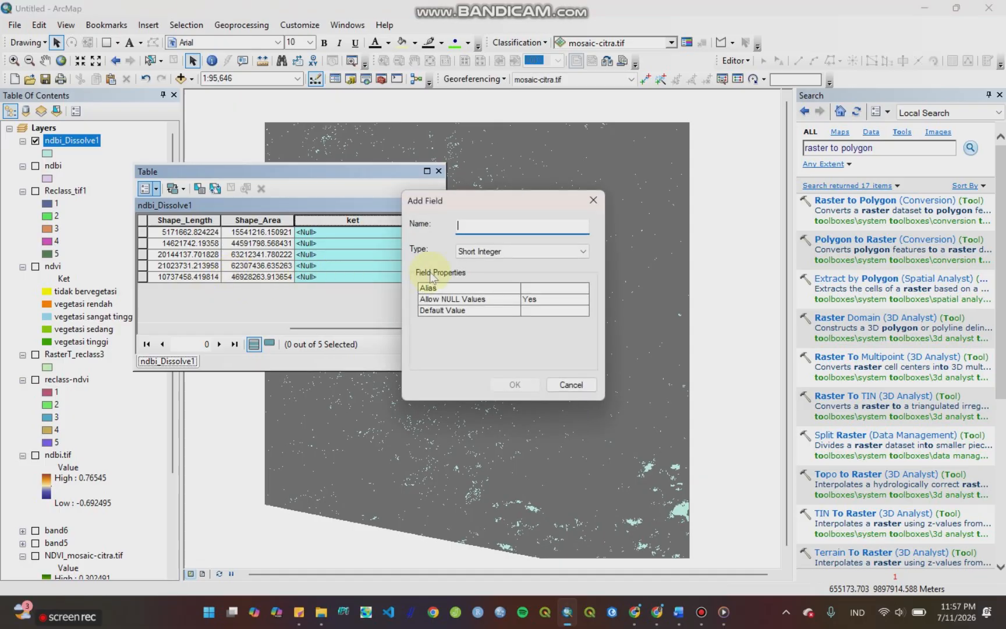
click(458, 255)
click(468, 294)
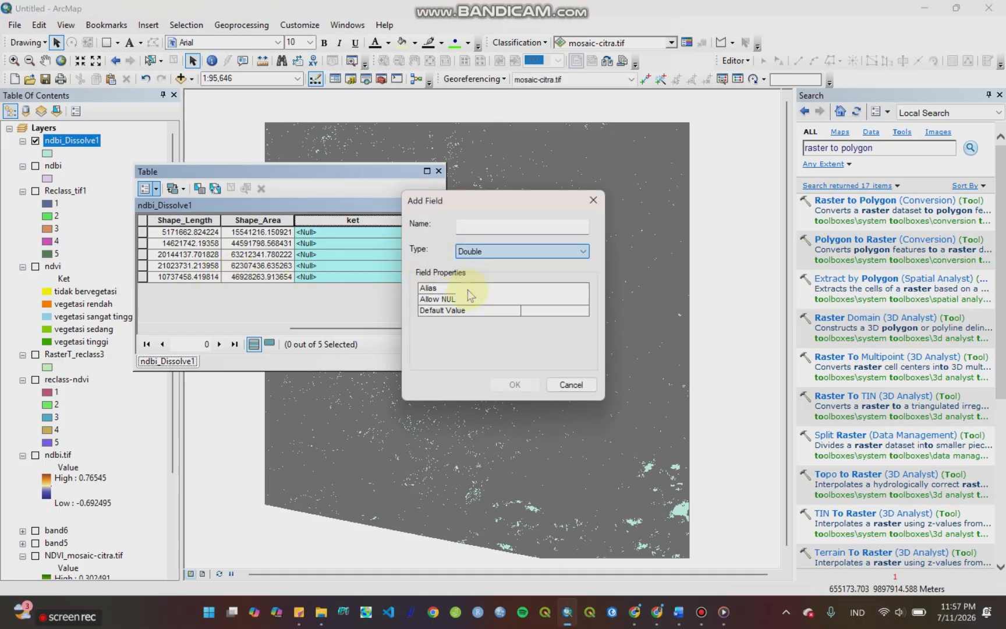
click(481, 226)
text(luas)
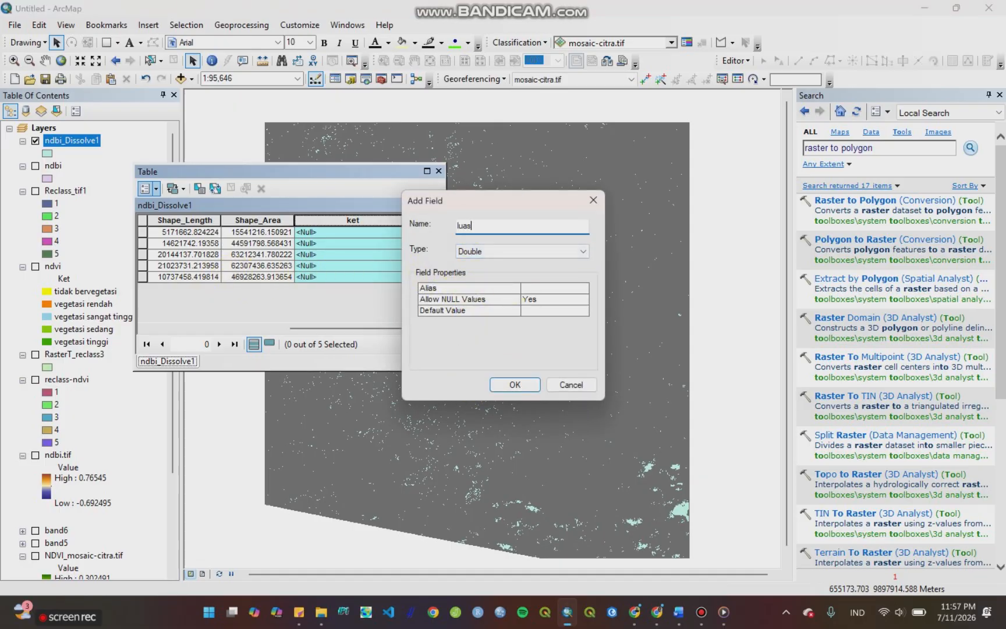
key(Return)
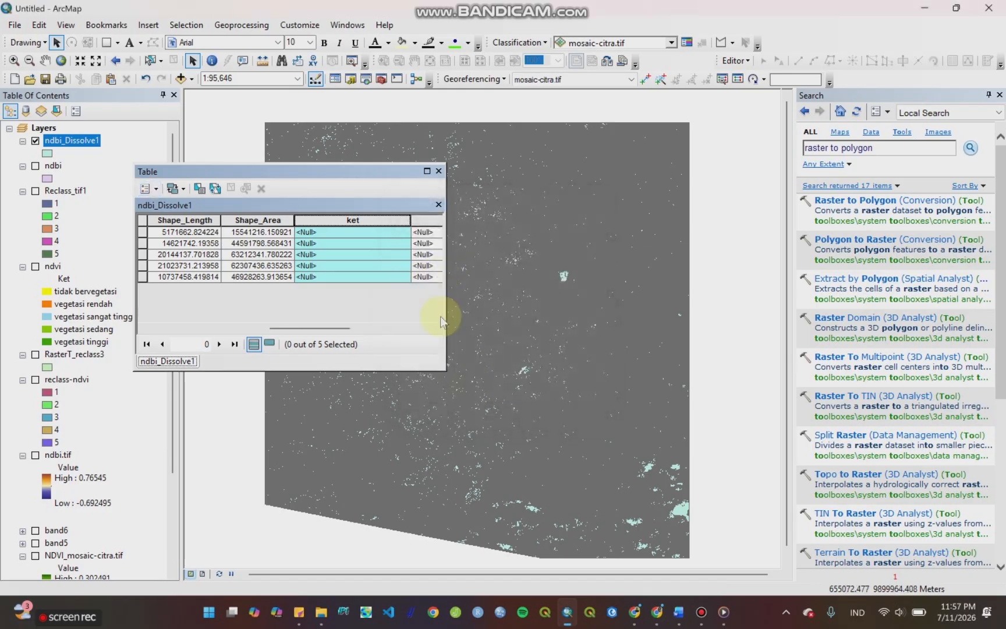
click(432, 328)
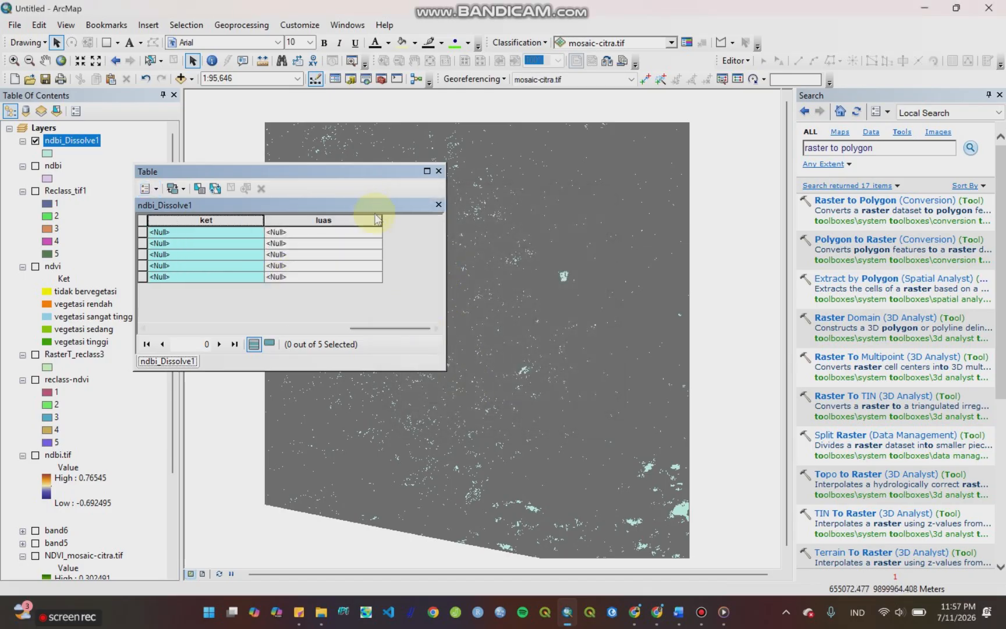
drag(381, 221, 303, 222)
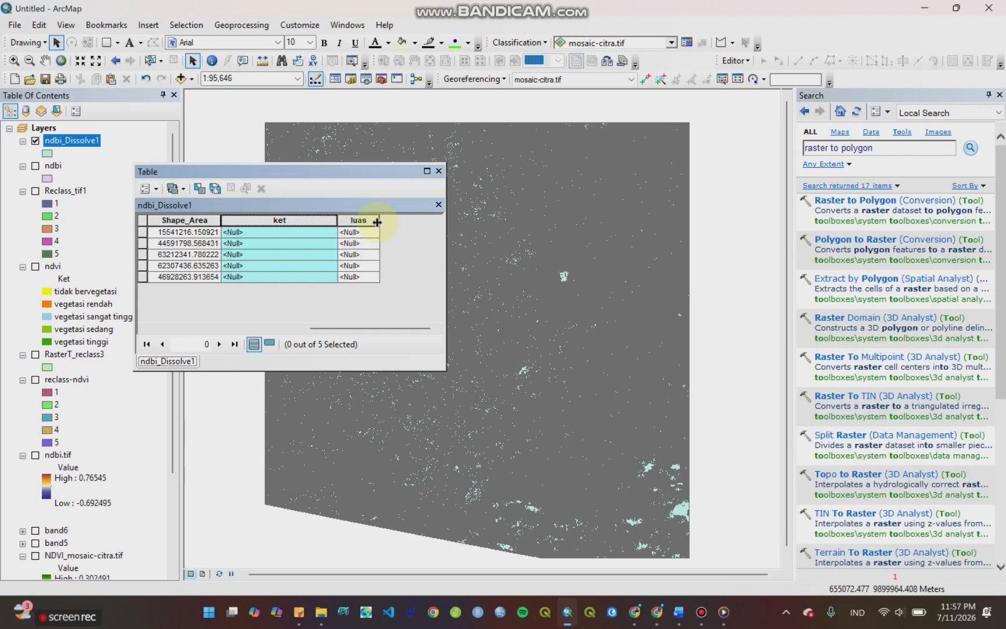
drag(377, 222, 401, 222)
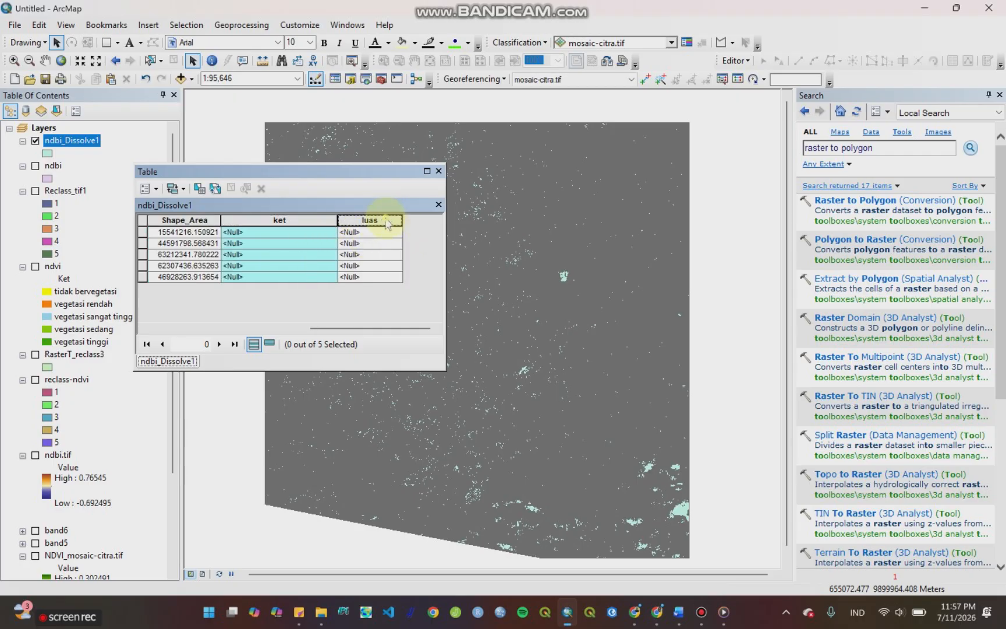
Step: Calculate the luas field of ndbi_Dissolve1 as polygon area in hectares, using the data source's coordinate system
right_click(387, 224)
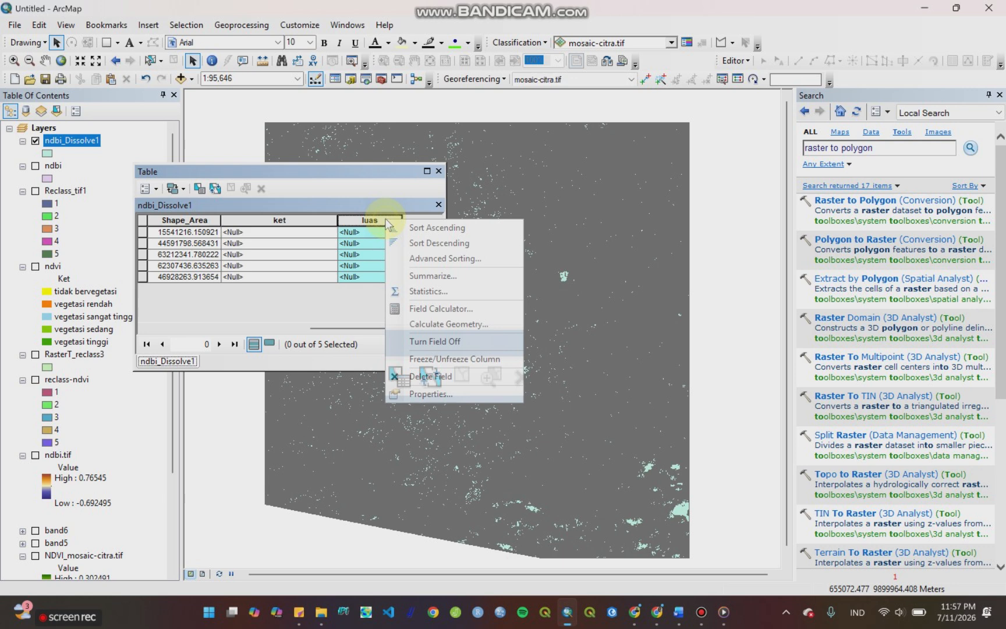
click(424, 324)
click(492, 337)
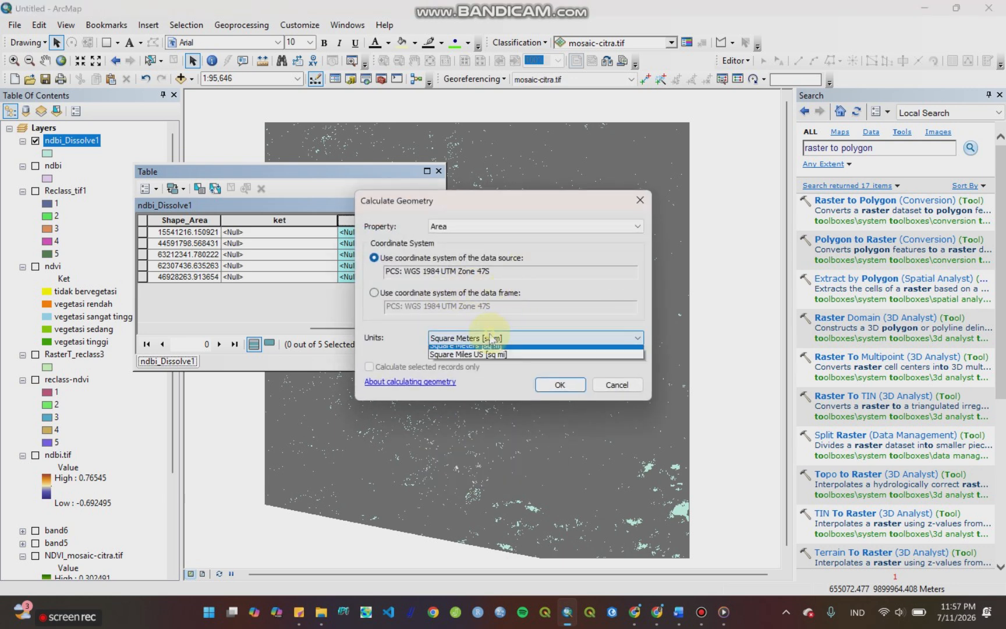
click(475, 370)
click(547, 383)
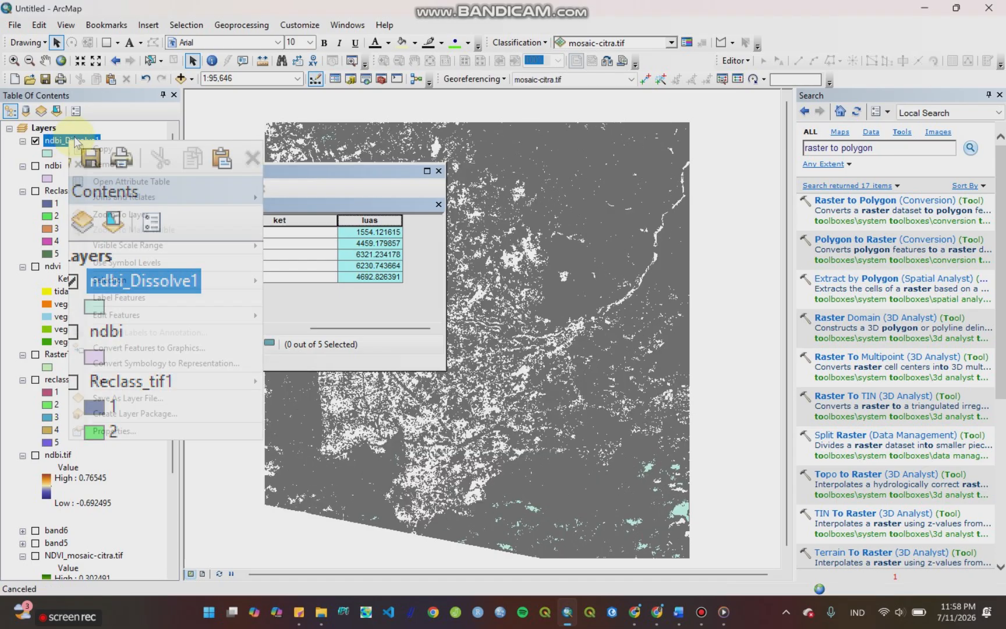
Step: Start editing ndbi_Dissolve1 and set the first record's ket value to "non terbangun"
right_click(70, 142)
mouse_move(135, 317)
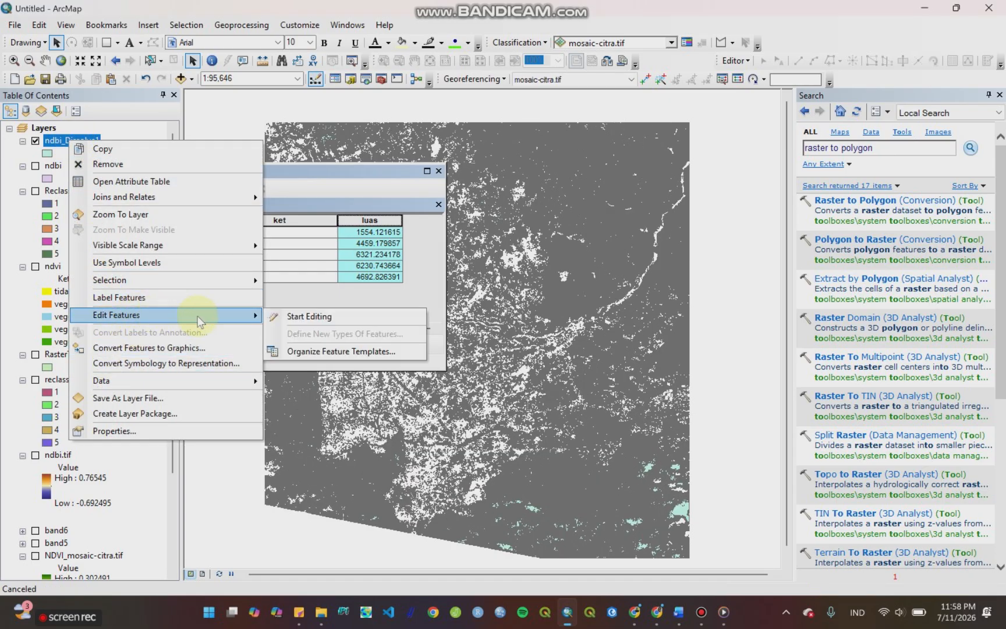
click(278, 317)
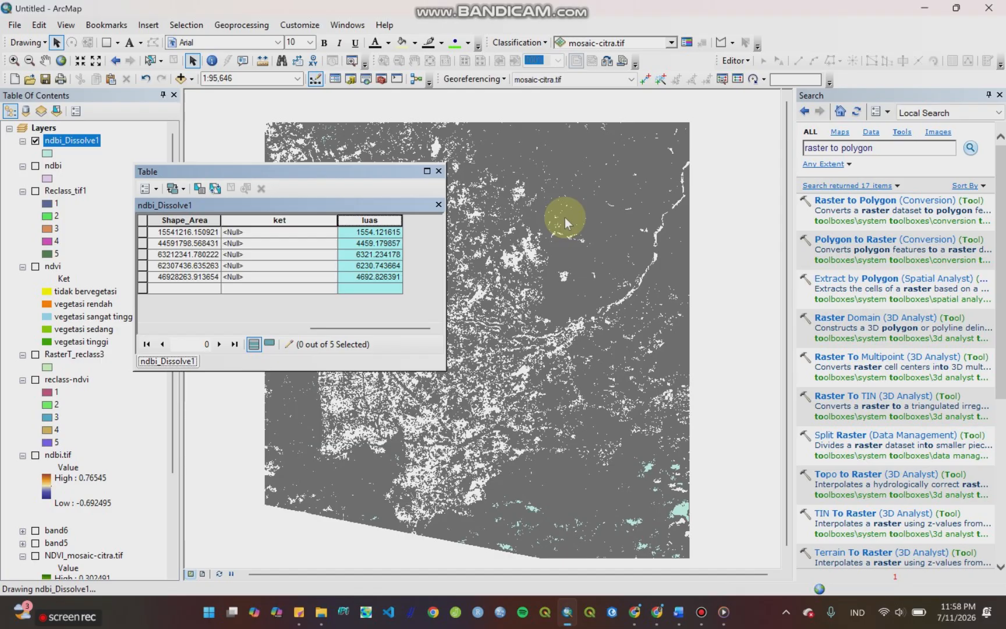
click(278, 233)
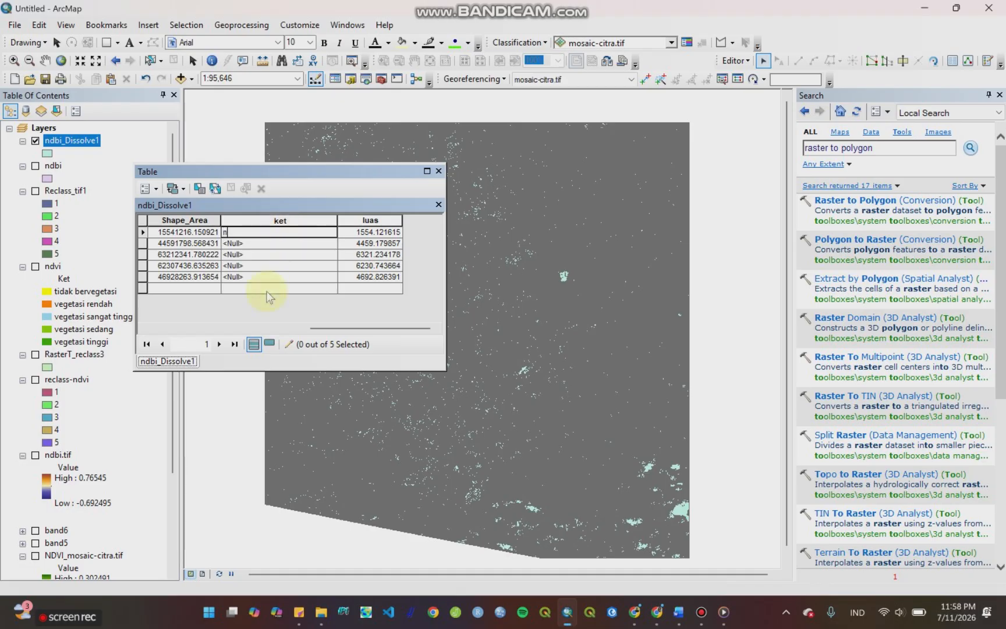
text(non terbangun)
key(Return)
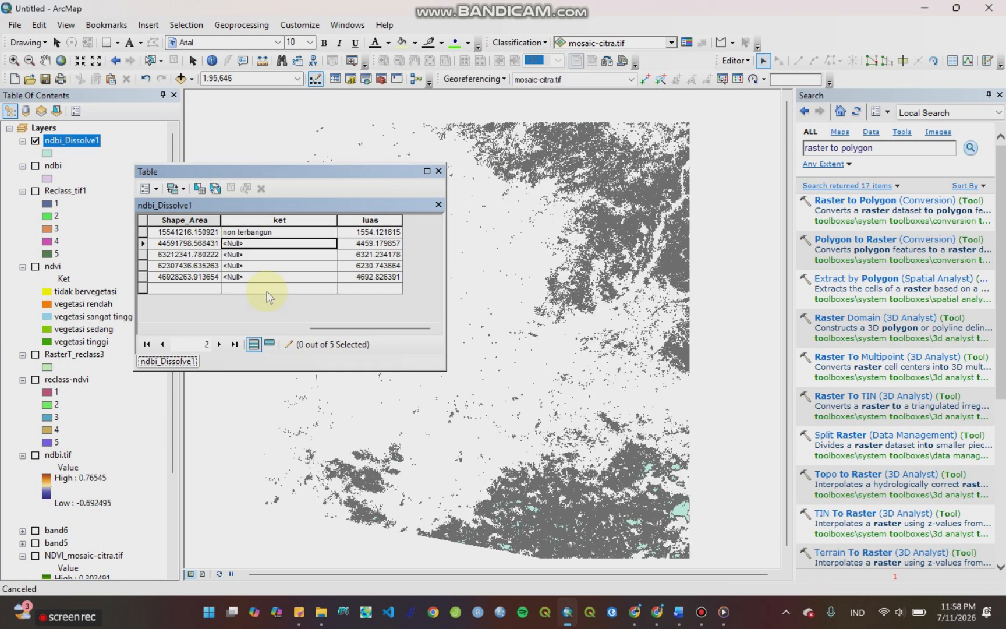
Step: Fill the ket field with "kepadatan rendah" for the second record and "kepadatan sedang" for the third
text(k)
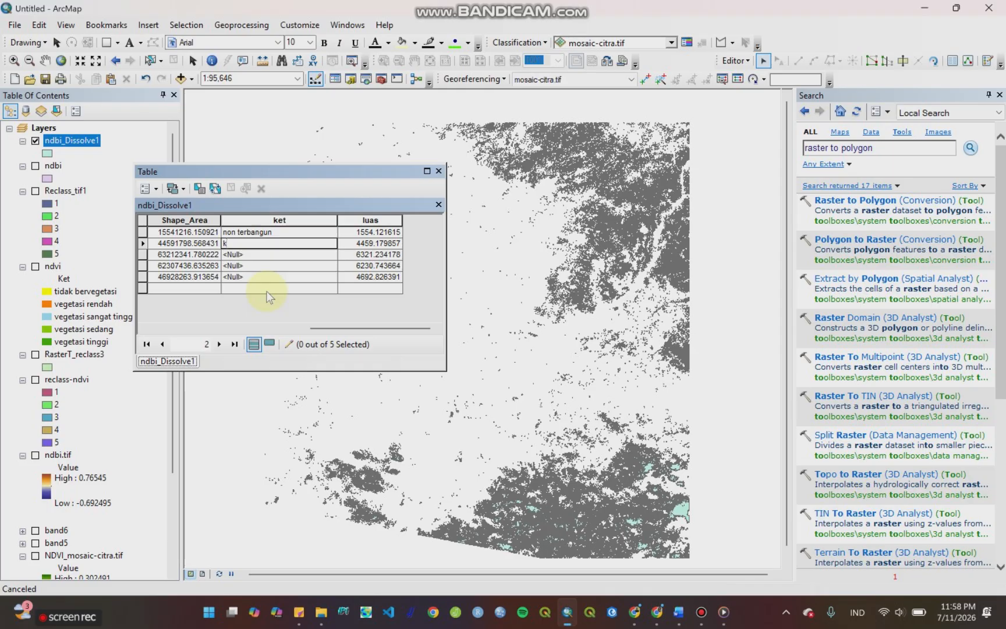
text(epadatan rendah)
key(Return)
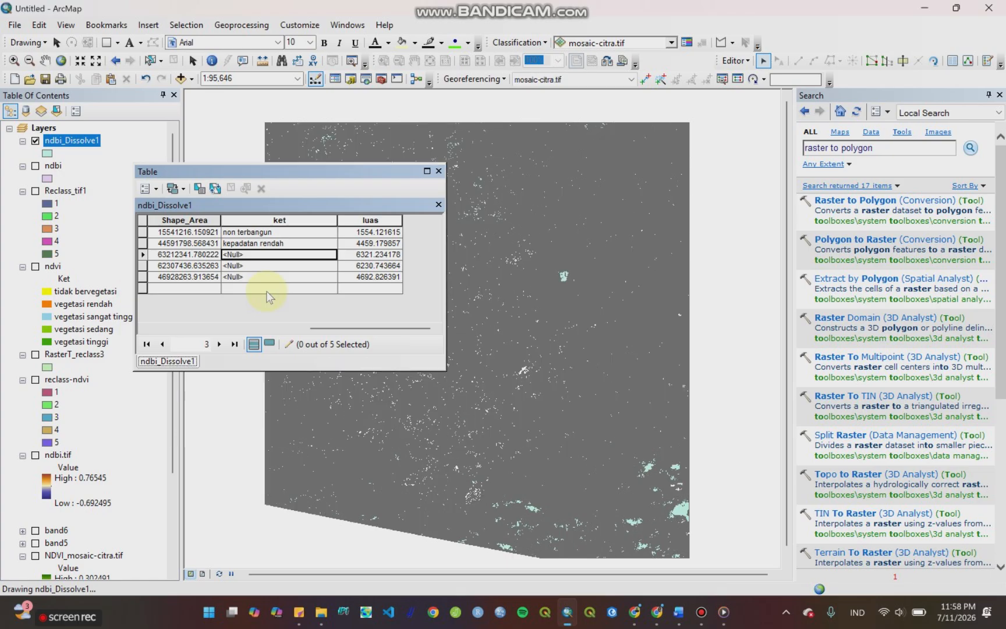
click(245, 254)
text(kepadatan sedang)
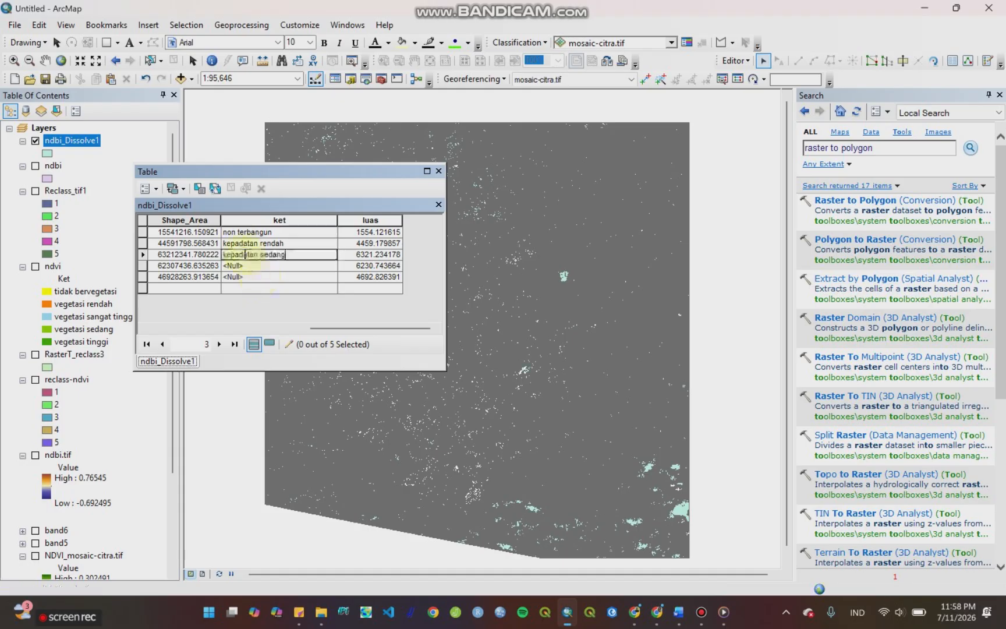
Step: Fill the ket field with "kepadatan tinggi" for the fourth record and "kepadatan sangat tinggi" for the fifth
click(277, 269)
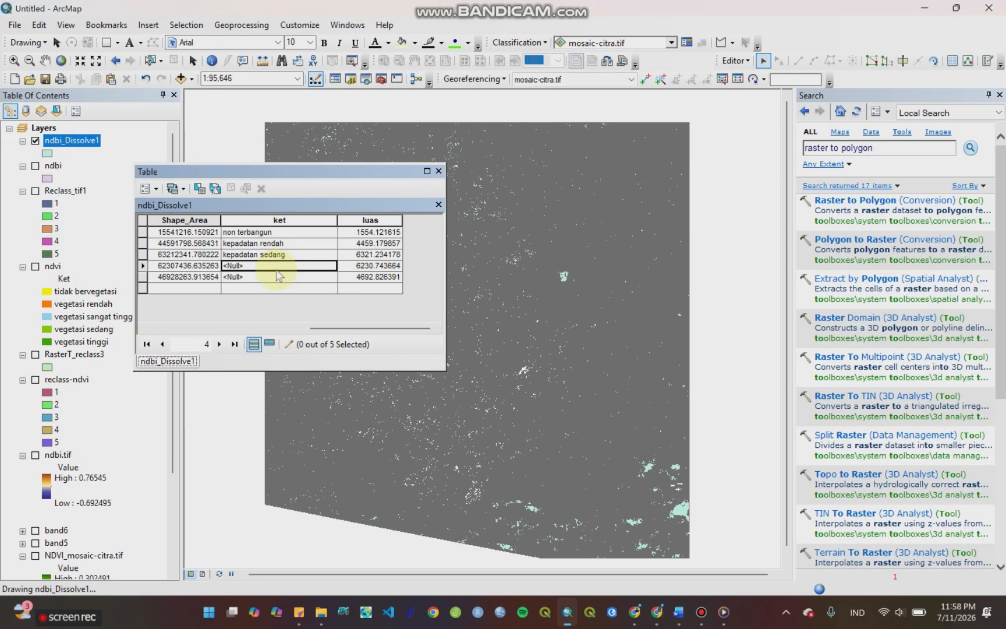
text(kepadatan tinggi)
key(Return)
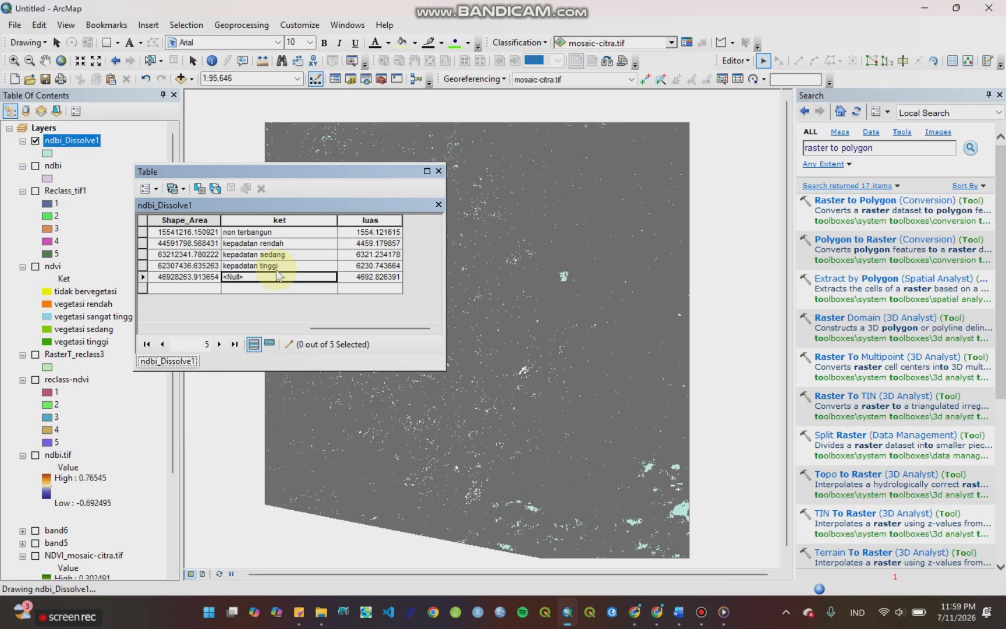
text(kepadatan sangat tinggi)
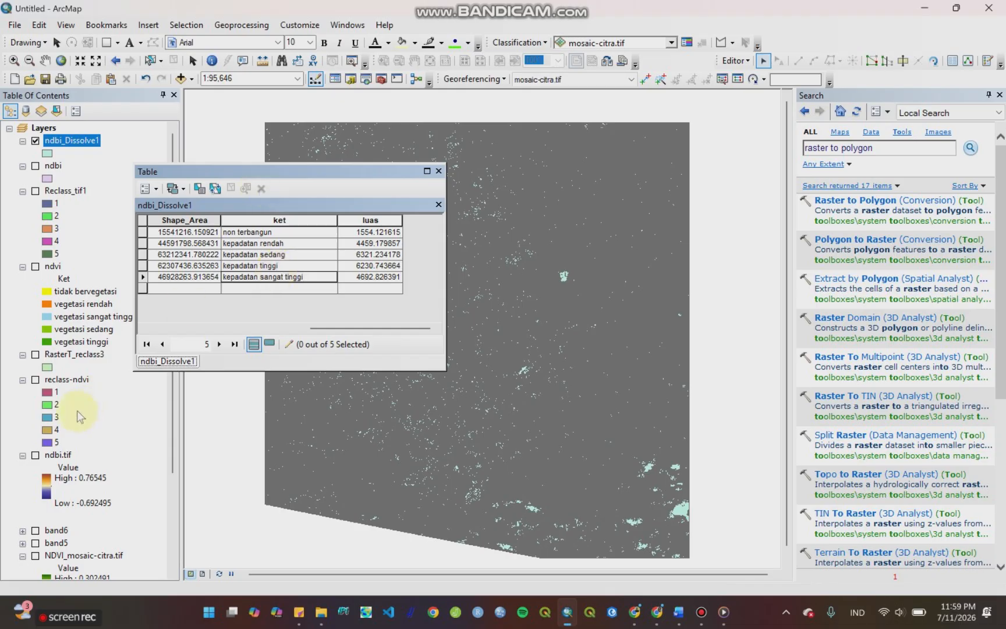
Step: Save the attribute edits, stop the editing session and close the ndbi_Dissolve1 attribute table
click(744, 61)
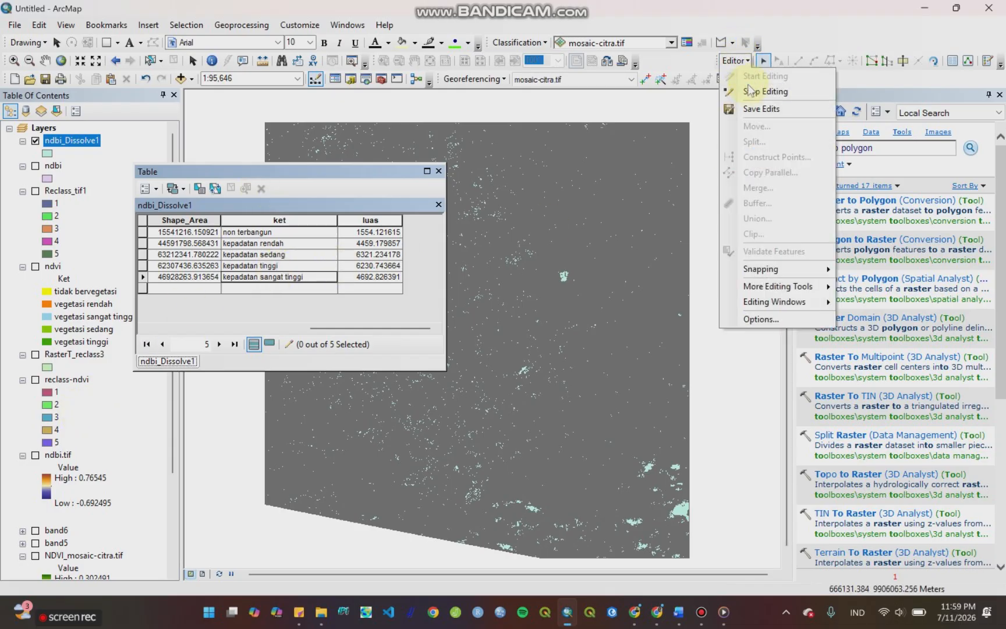
click(752, 106)
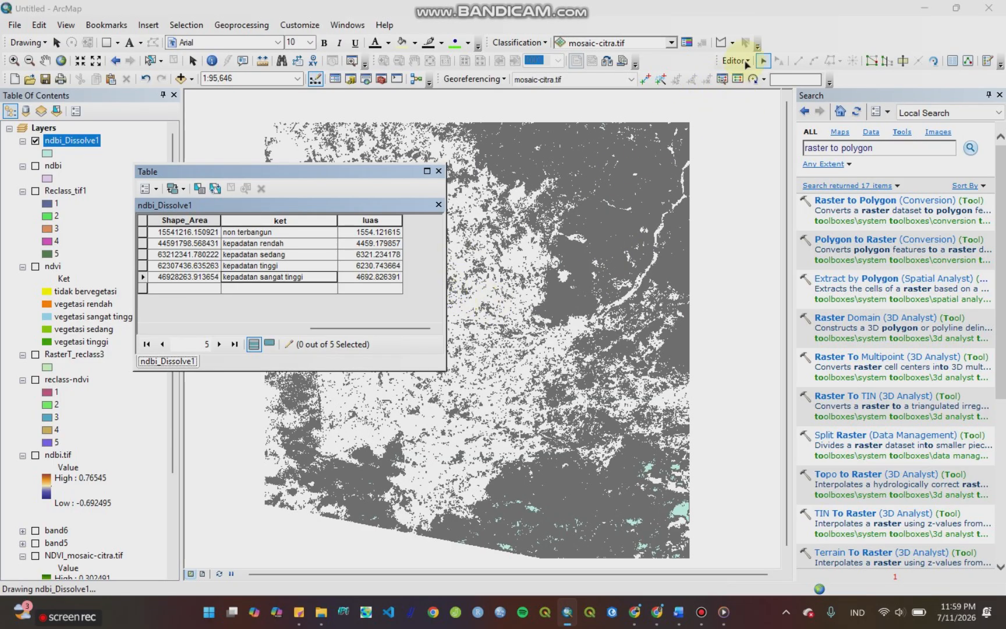
click(746, 62)
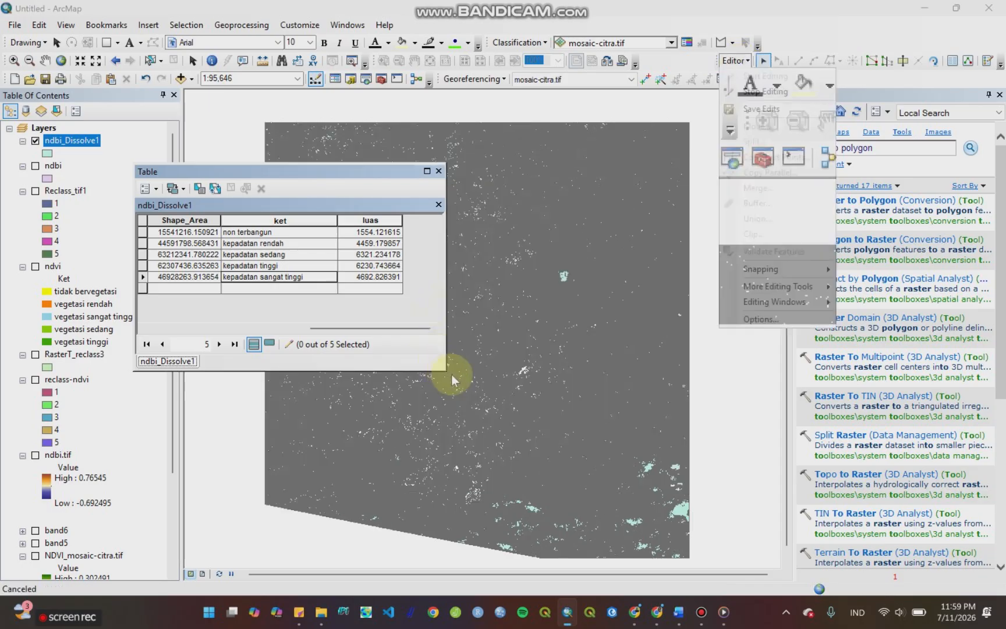
click(450, 347)
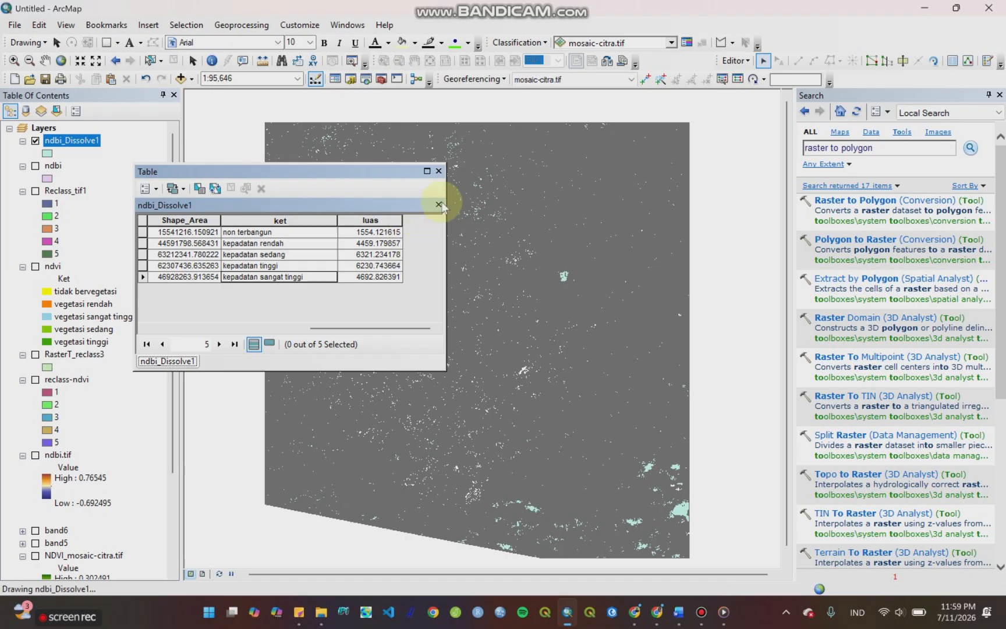
click(438, 171)
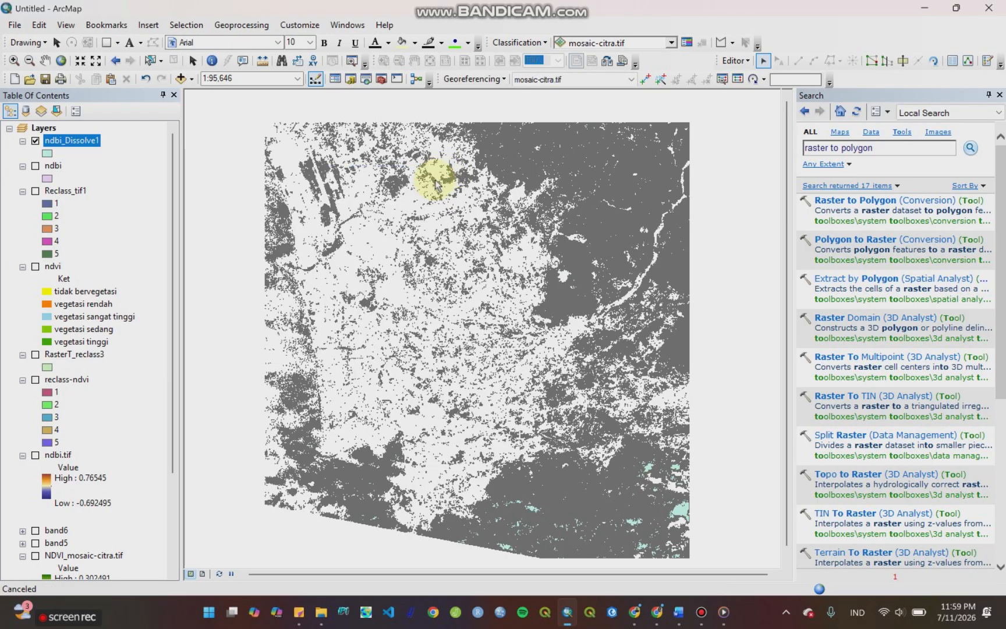
Step: Symbolize ndbi_Dissolve1 by unique values of the ket field and add all of its values
right_click(69, 146)
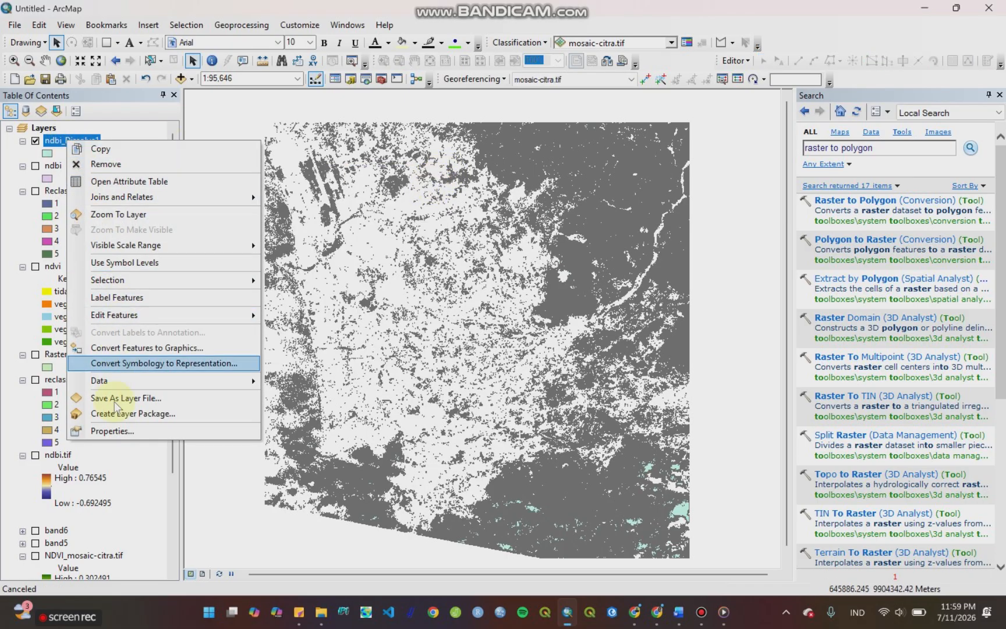
click(119, 432)
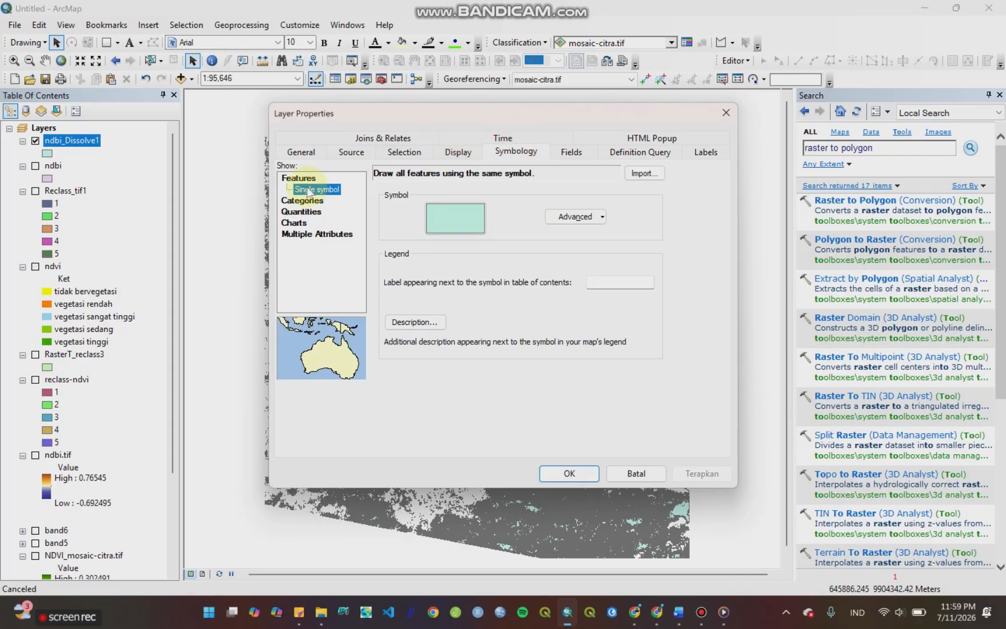
click(298, 200)
click(505, 202)
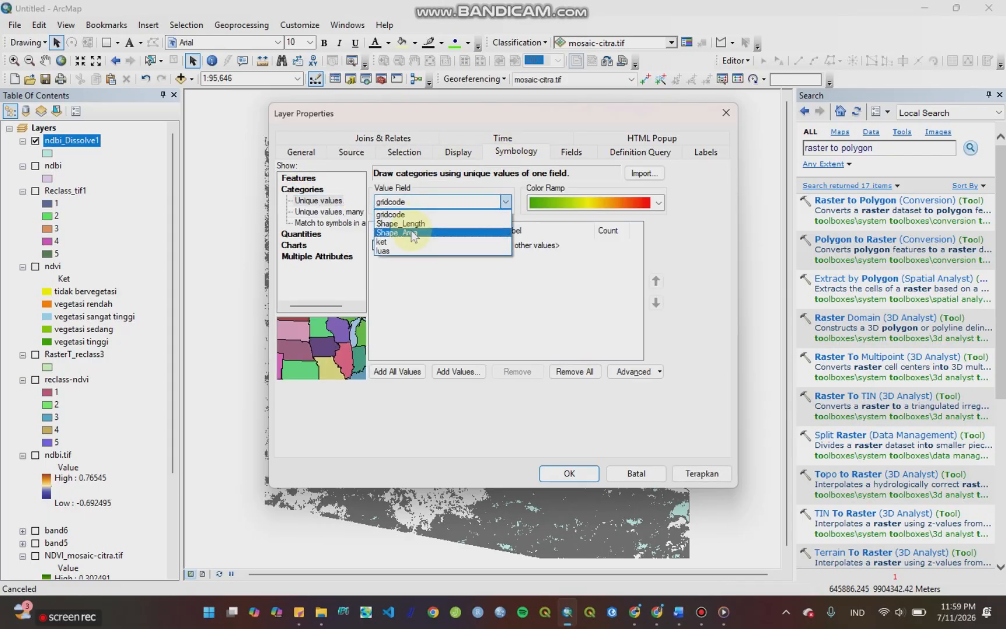
click(400, 243)
click(396, 371)
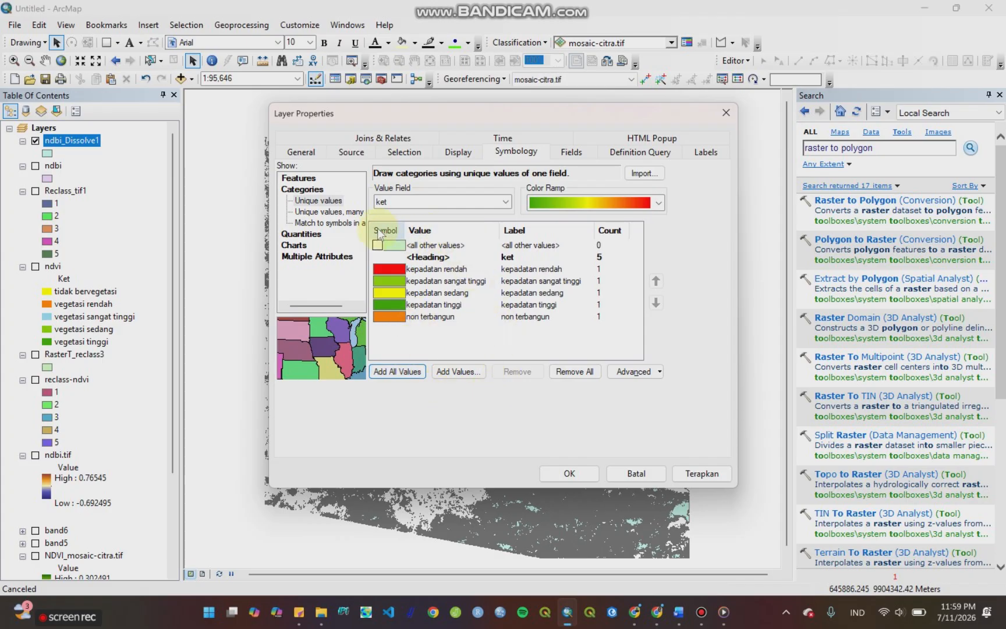
Step: Assign an orange-brown color ramp to the ket classes and flip the symbols
click(660, 206)
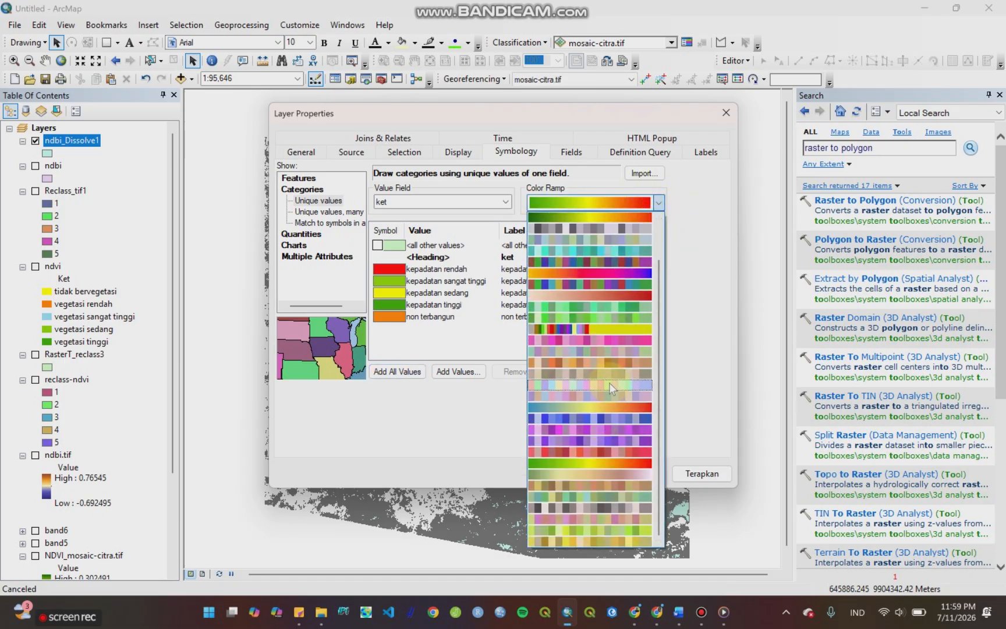
click(611, 370)
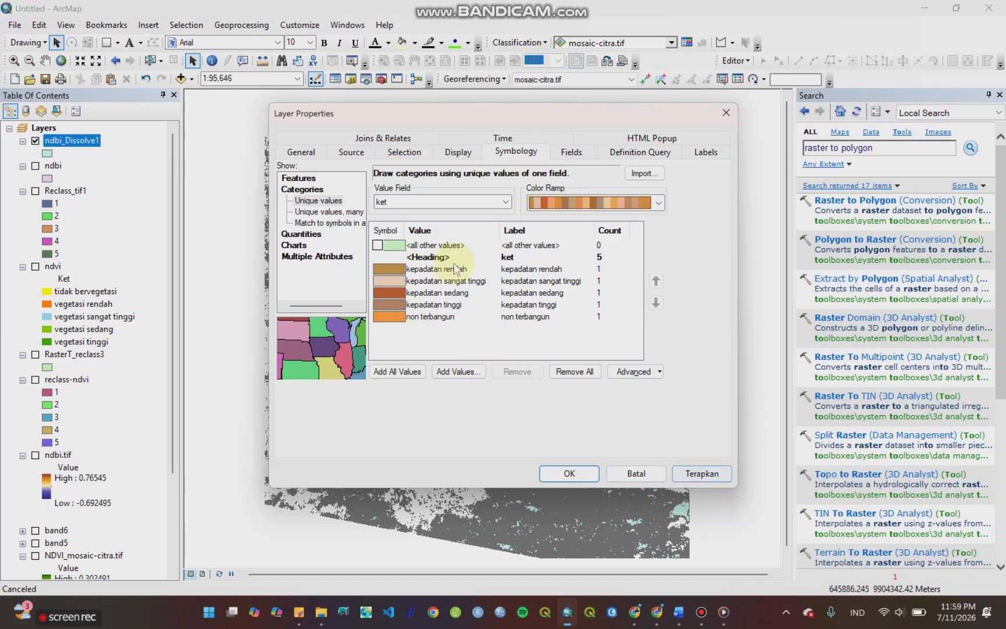
click(376, 231)
click(436, 239)
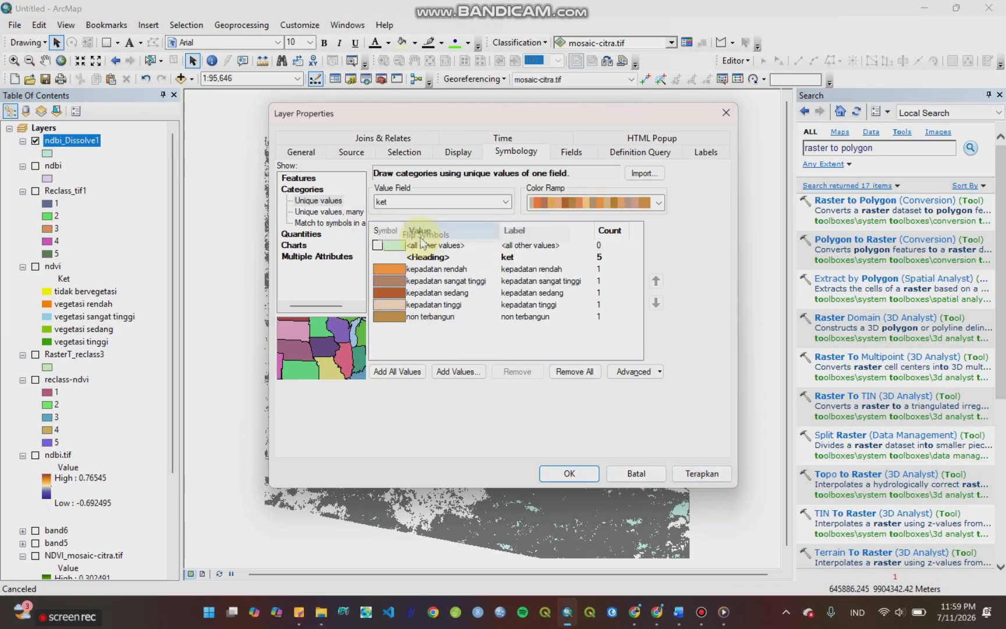
Step: Remove the outline color from all ket class symbols and apply the symbology to ndbi_Dissolve1
click(386, 232)
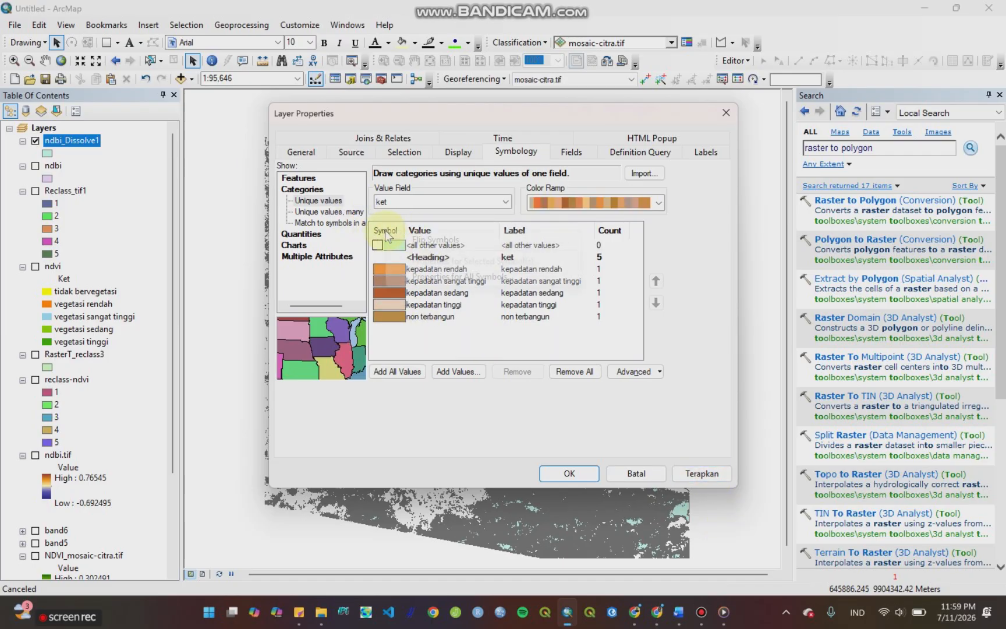
click(448, 277)
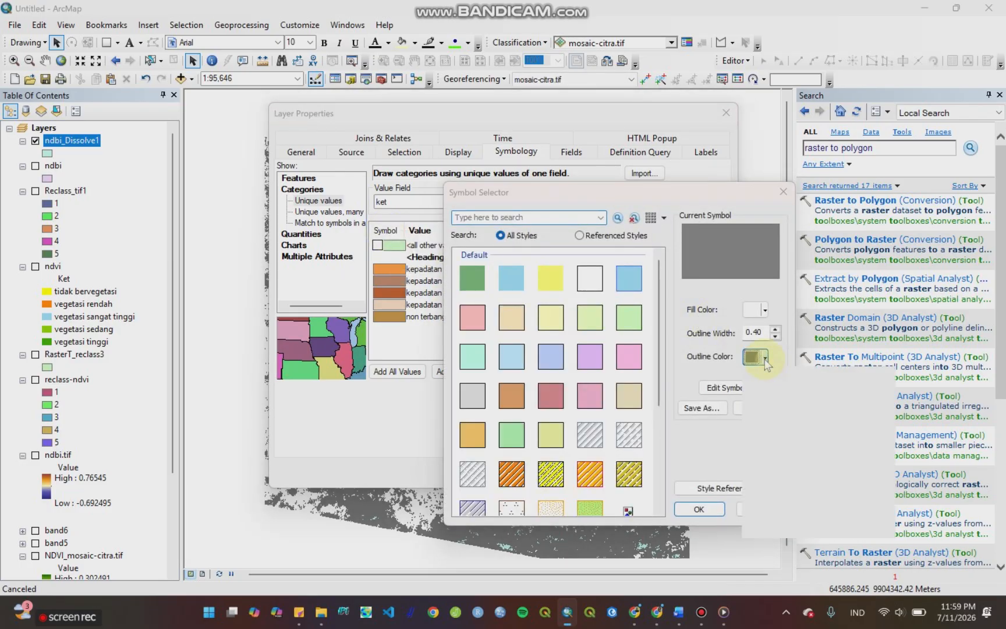
click(765, 357)
click(769, 376)
click(715, 510)
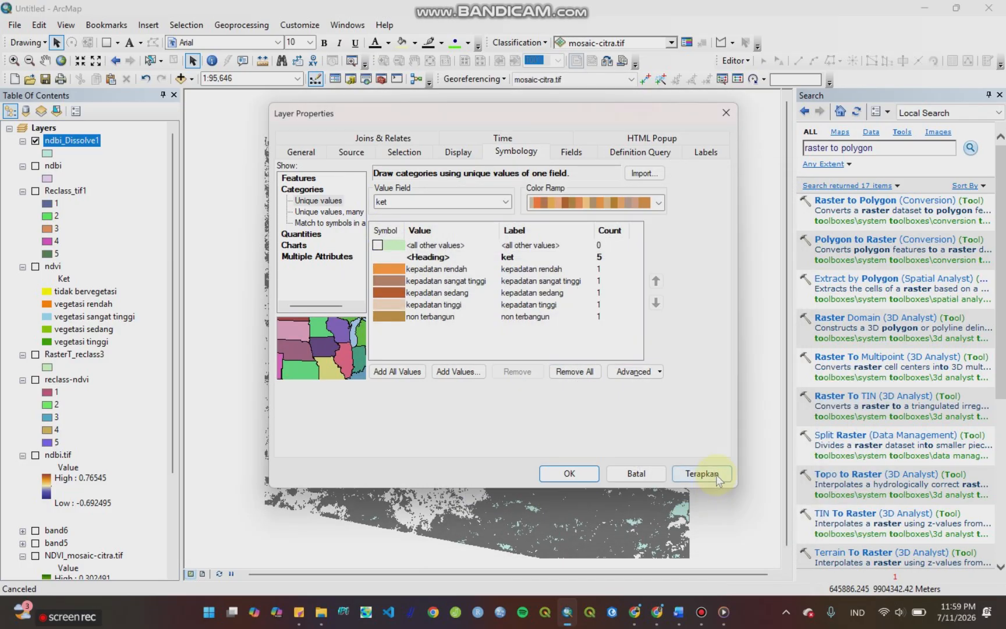
click(702, 473)
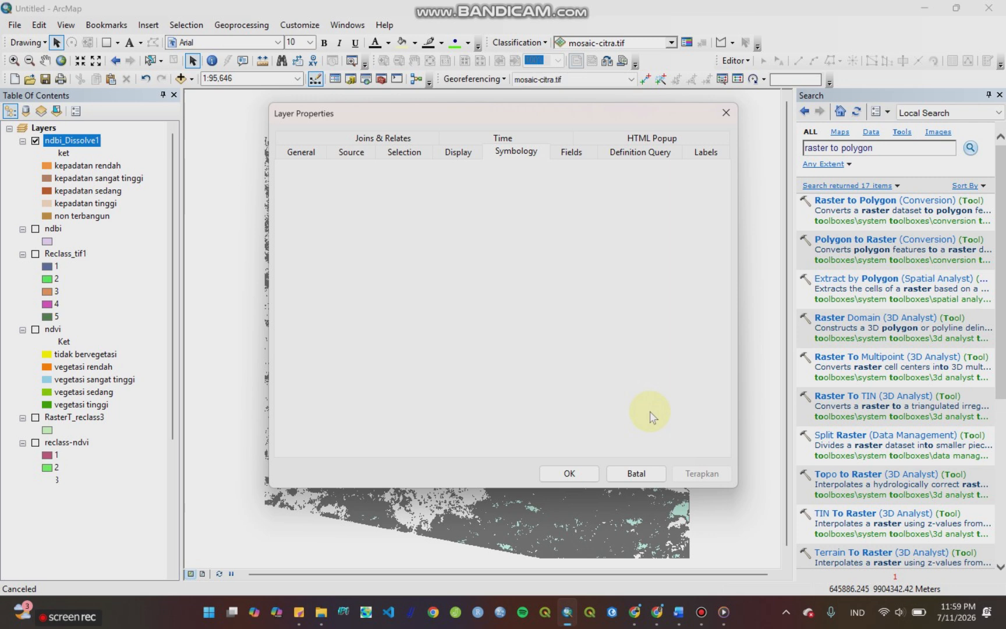
click(580, 478)
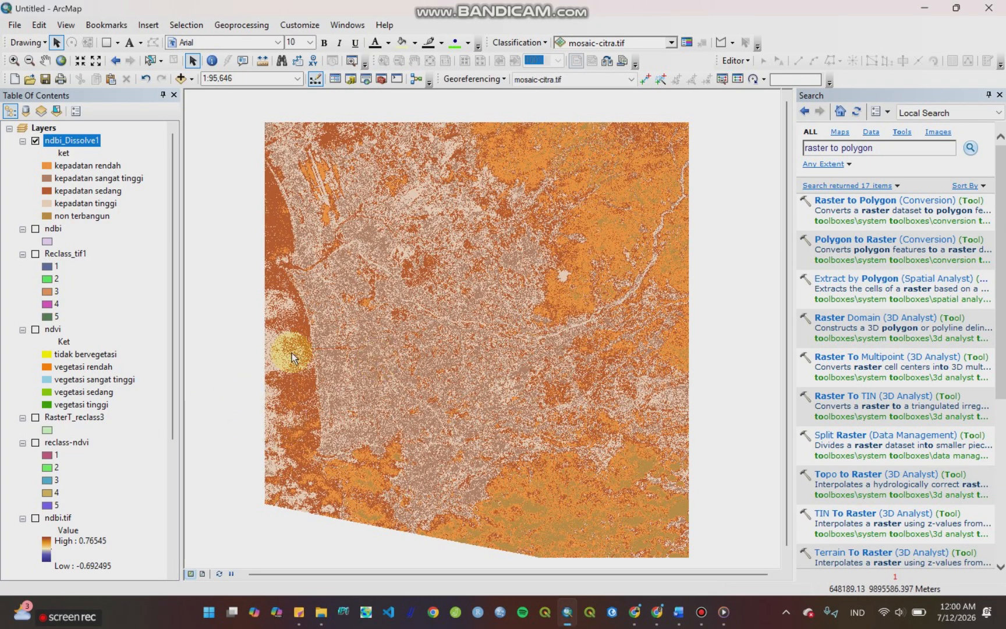
Step: Flip the class symbols of ndbi_Dissolve1 again in its layer properties and apply the reversed color order
right_click(55, 141)
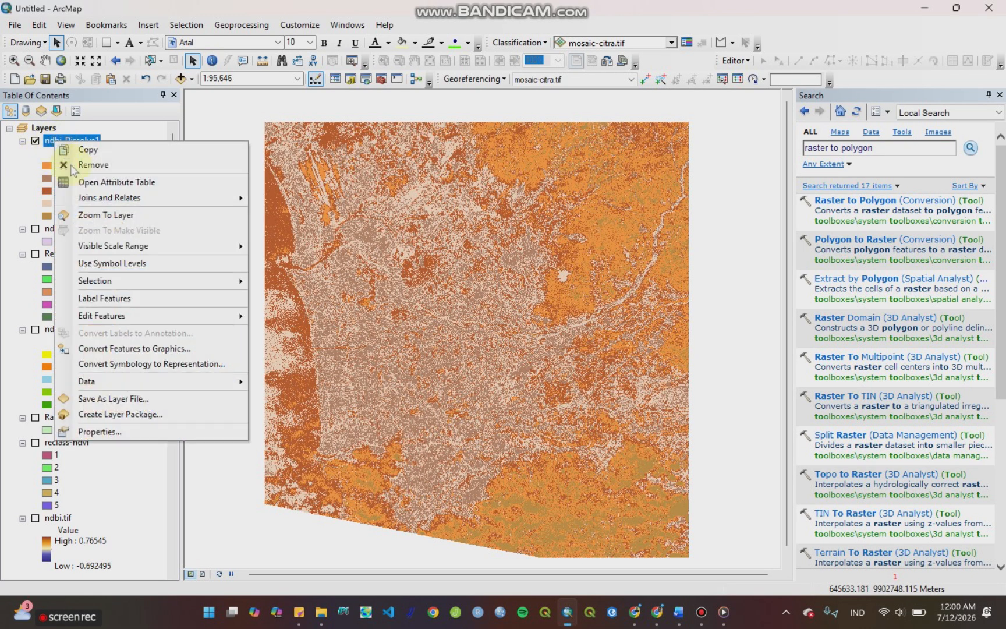
click(159, 431)
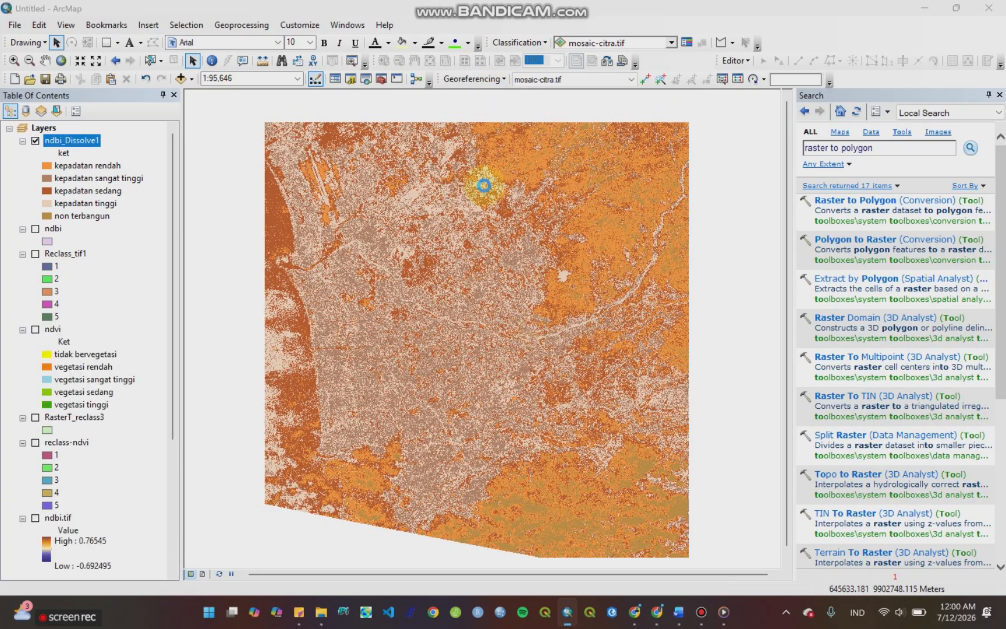
right_click(396, 236)
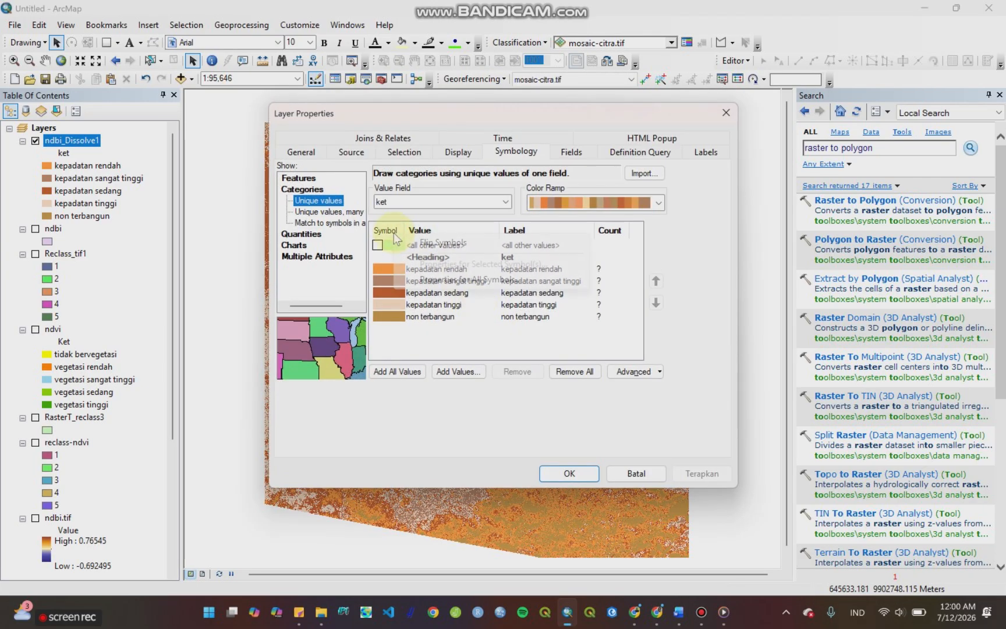
click(429, 243)
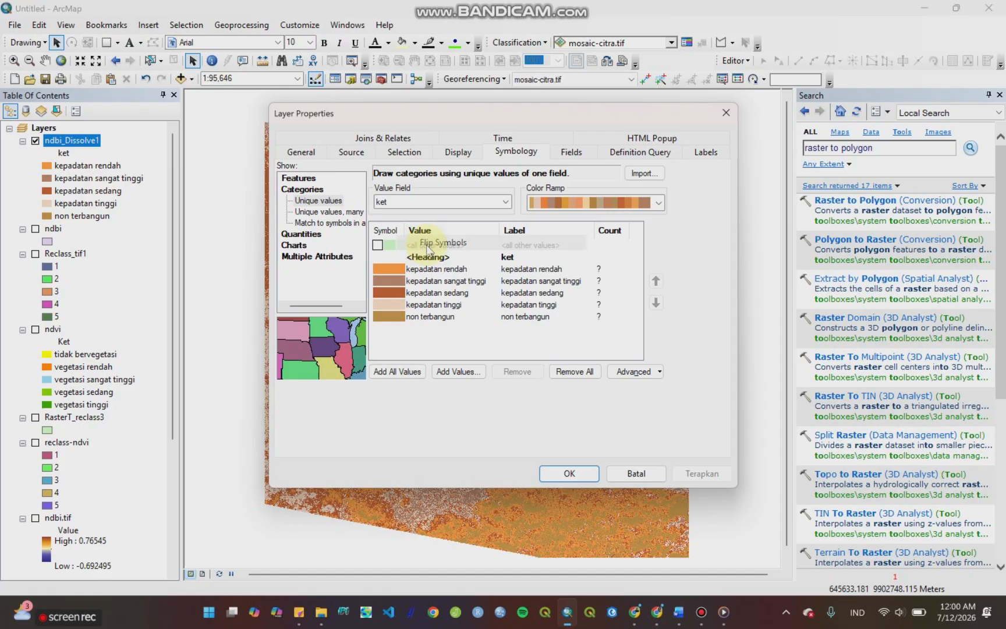
click(568, 473)
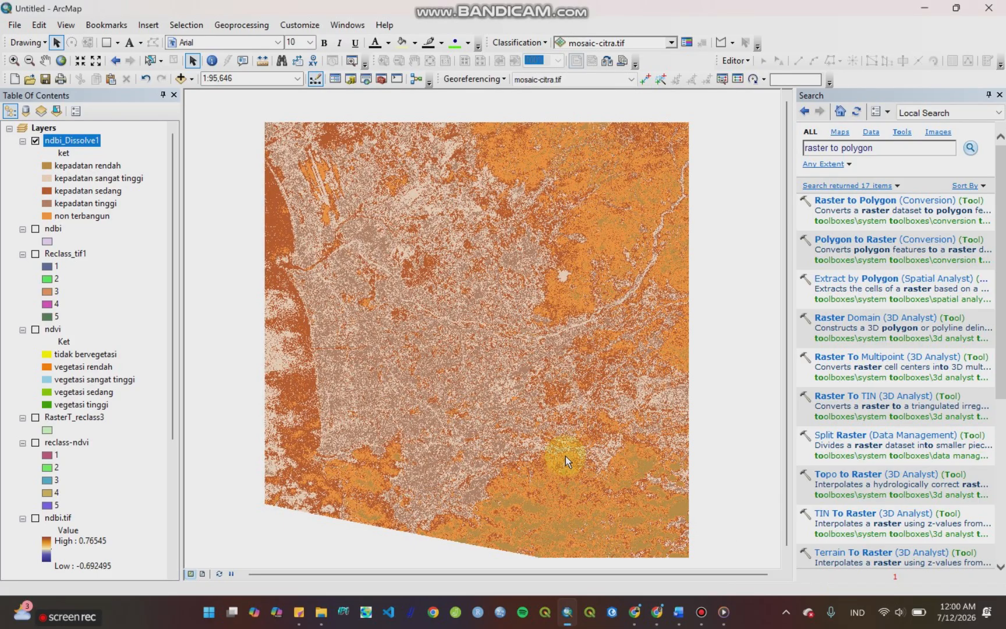